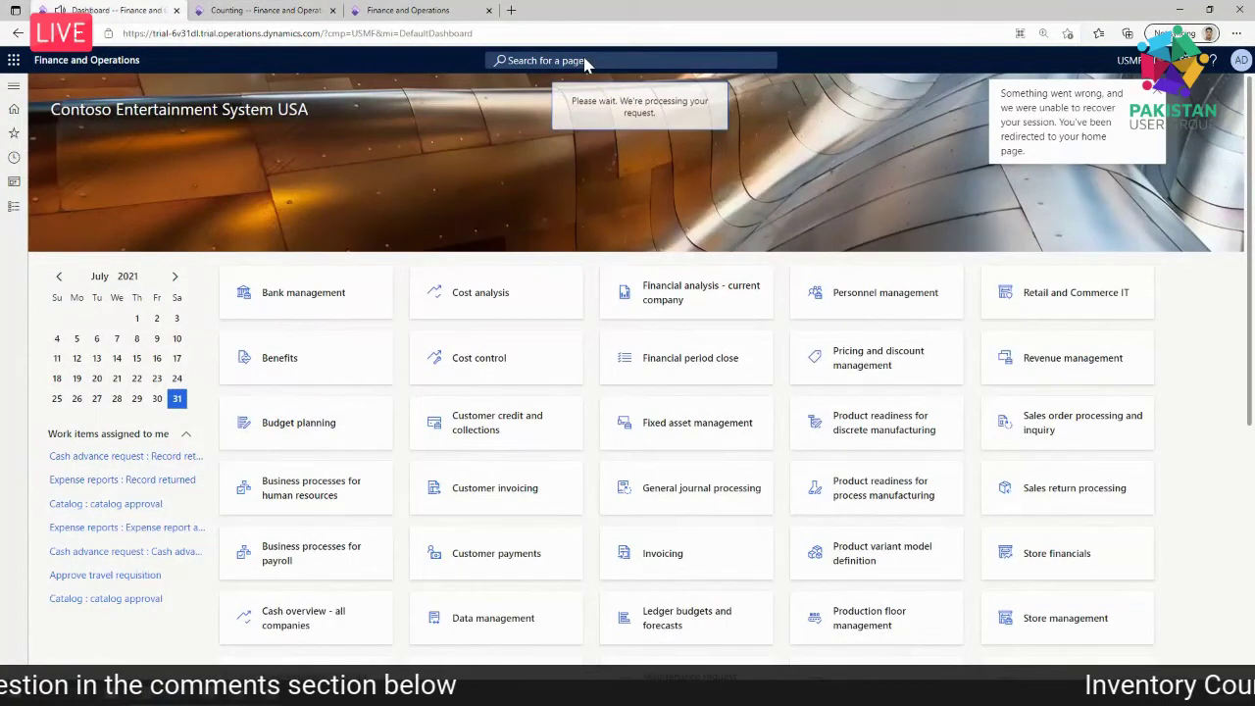
- Open the Warehouses setup page and review warehouse 24's details
left_click(559, 61)
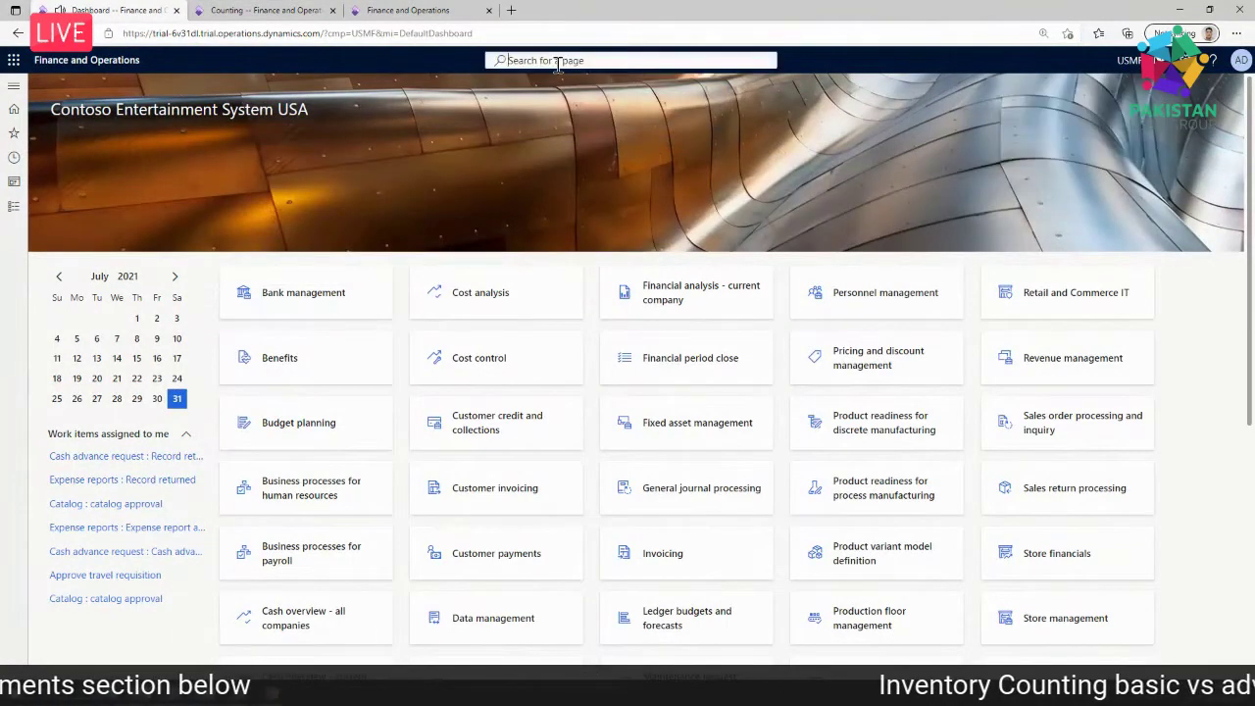
type("Warehous")
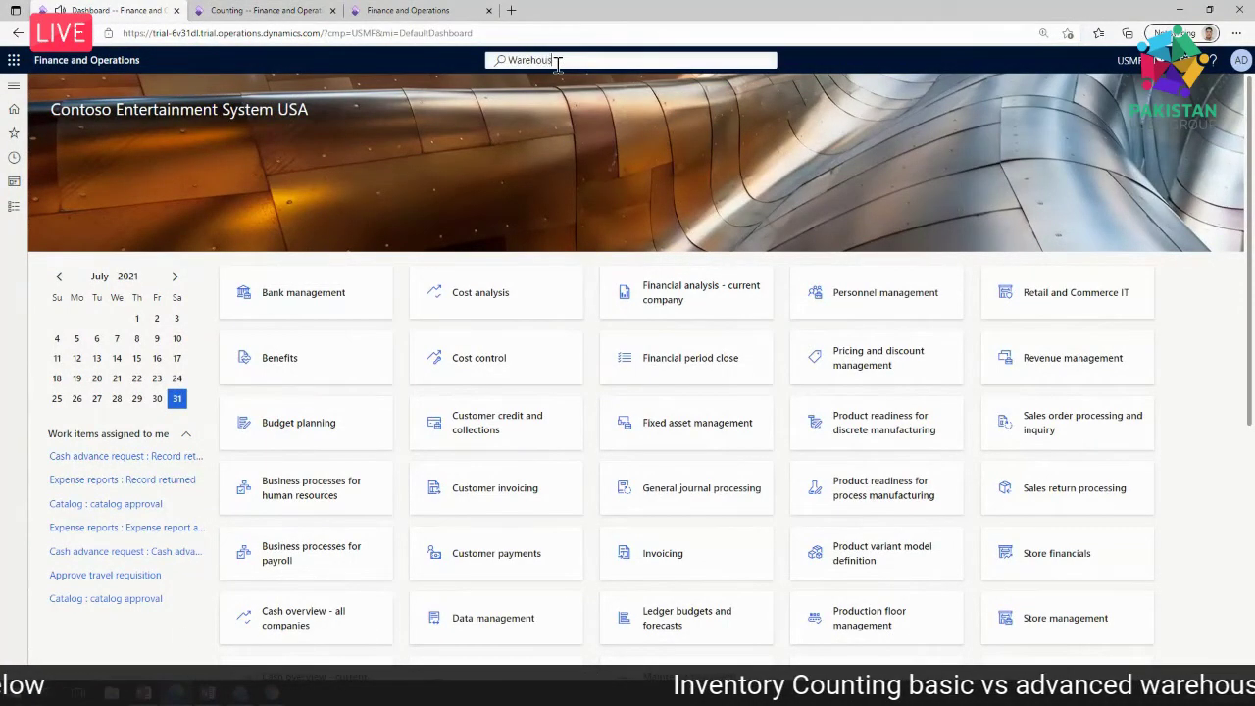
type("es")
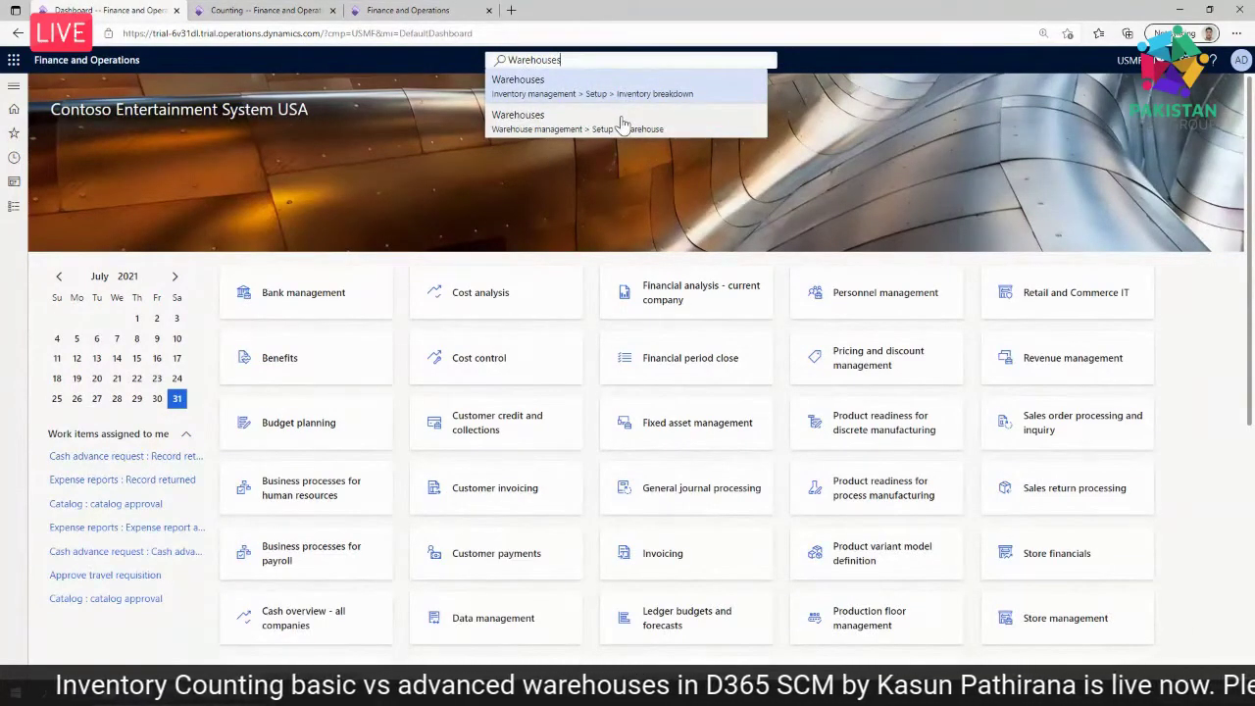
left_click(620, 123)
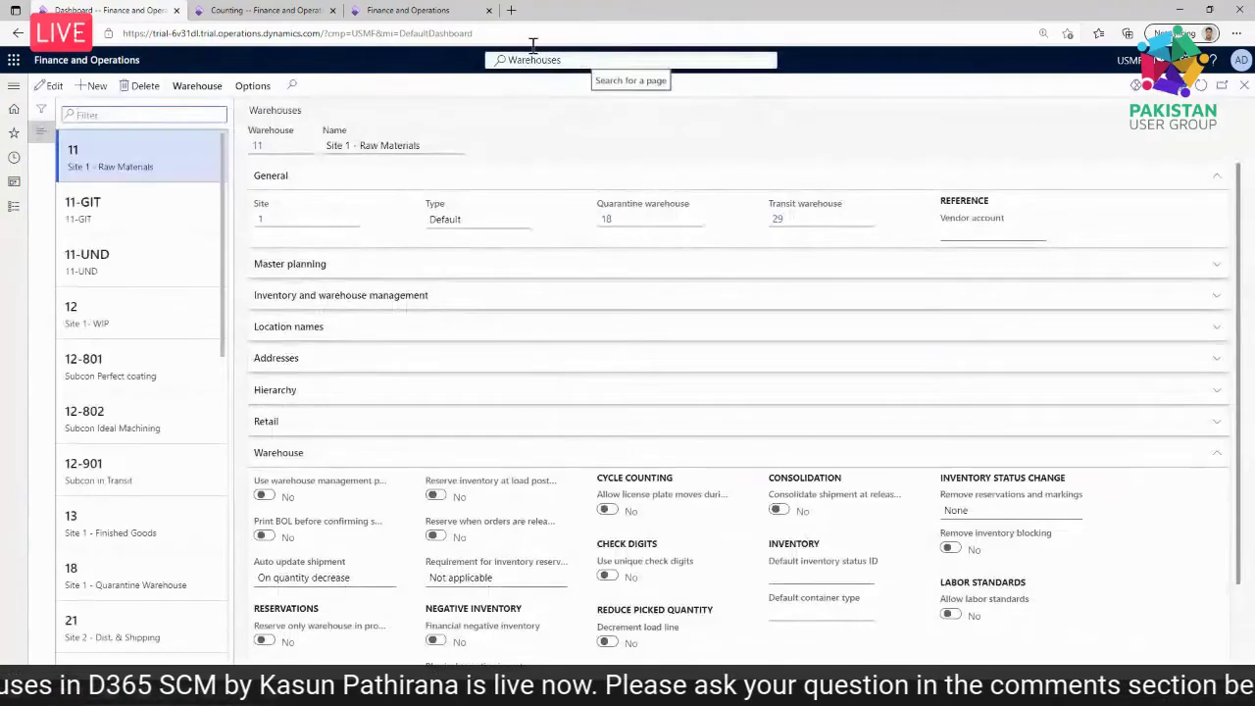
scroll(148, 378, "down", 3)
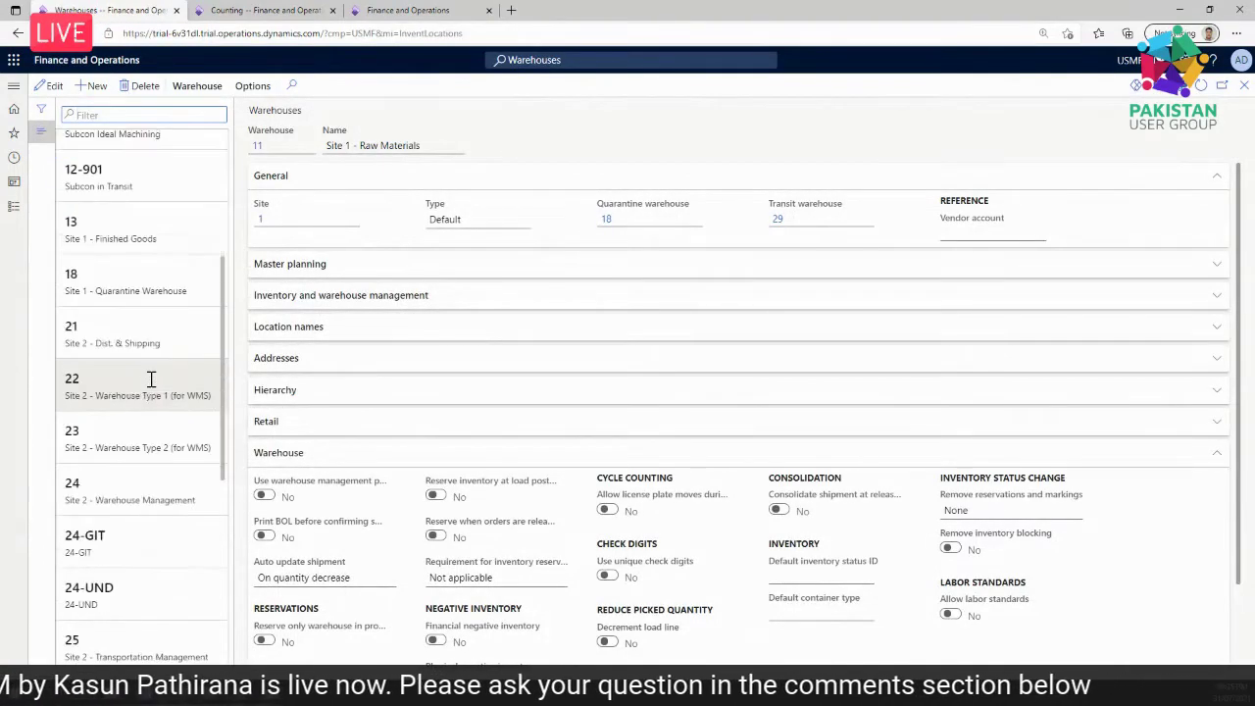
left_click(116, 481)
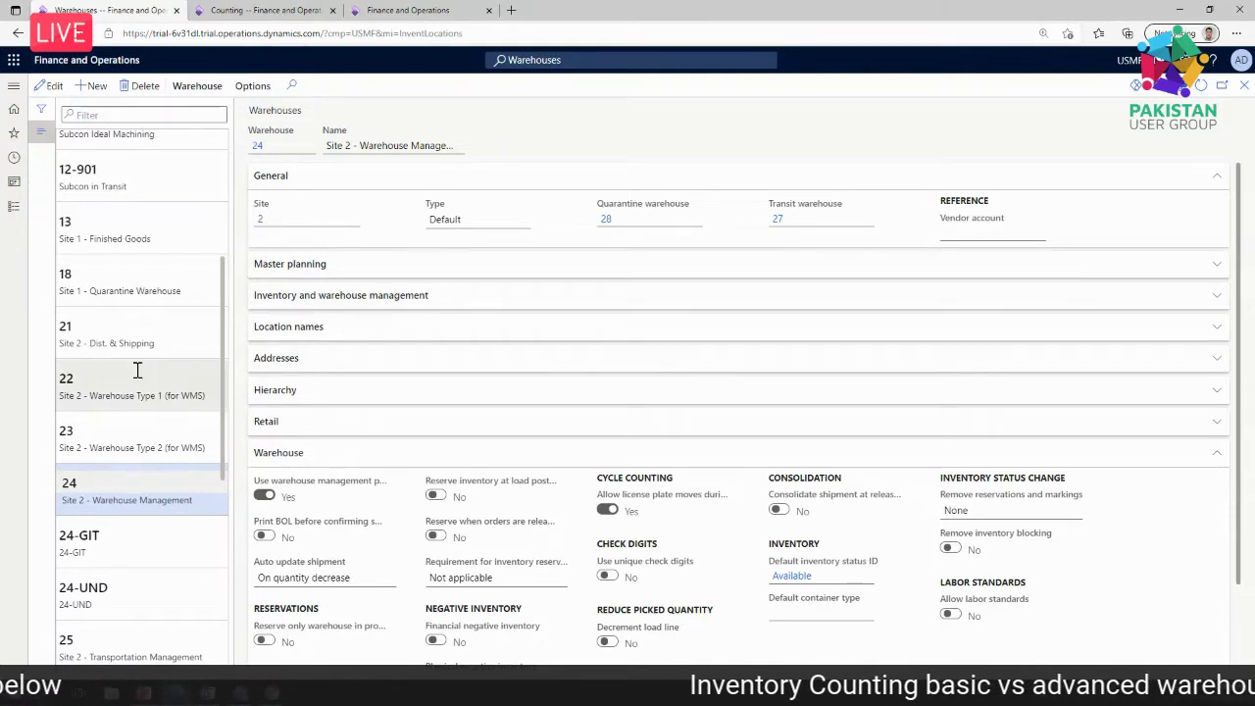
- Review warehouse 11, Site 1 - Raw Materials, then bring up the Warehouse management pages
scroll(137, 277, "up", 2)
scroll(152, 270, "up", 2)
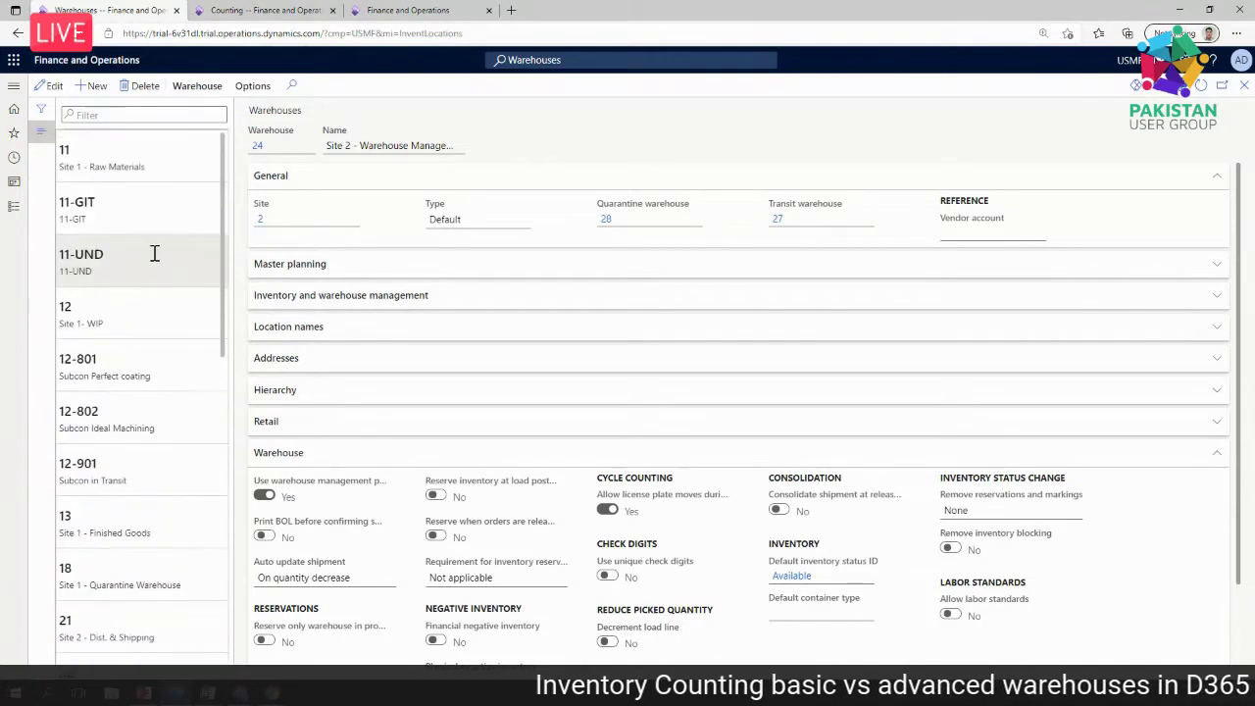
left_click(148, 160)
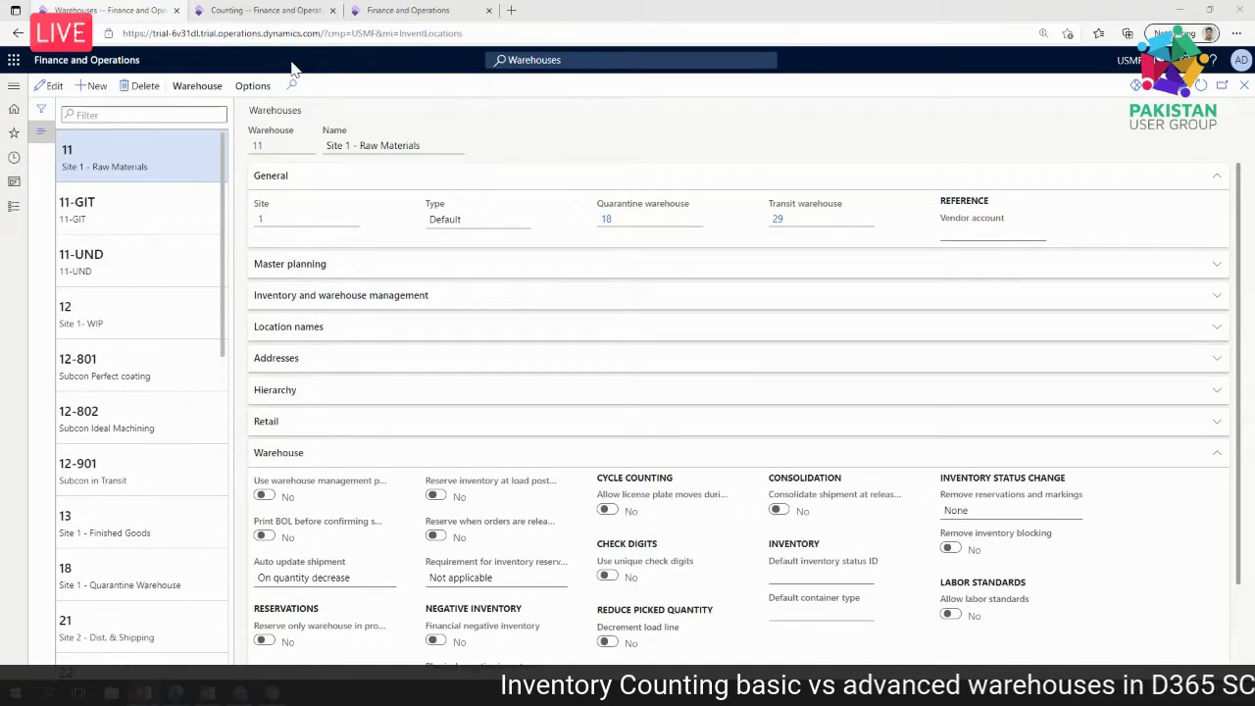
left_click(234, 9)
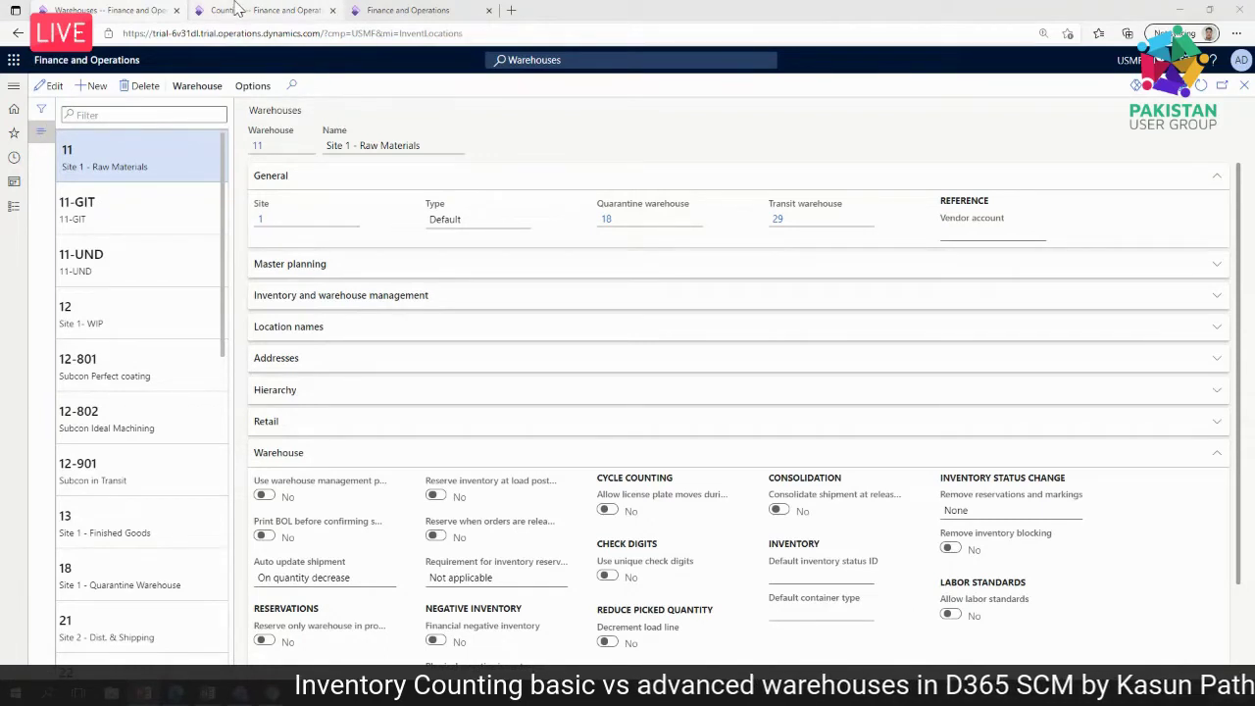
left_click(83, 9)
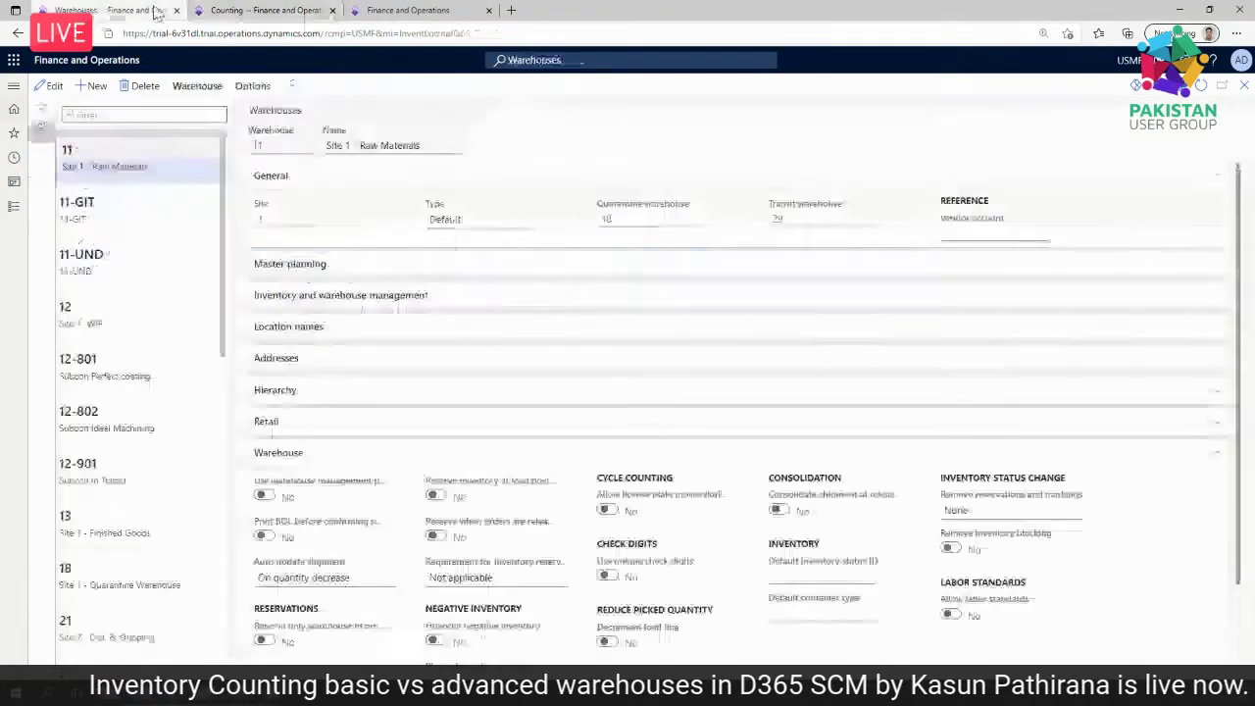
left_click(14, 205)
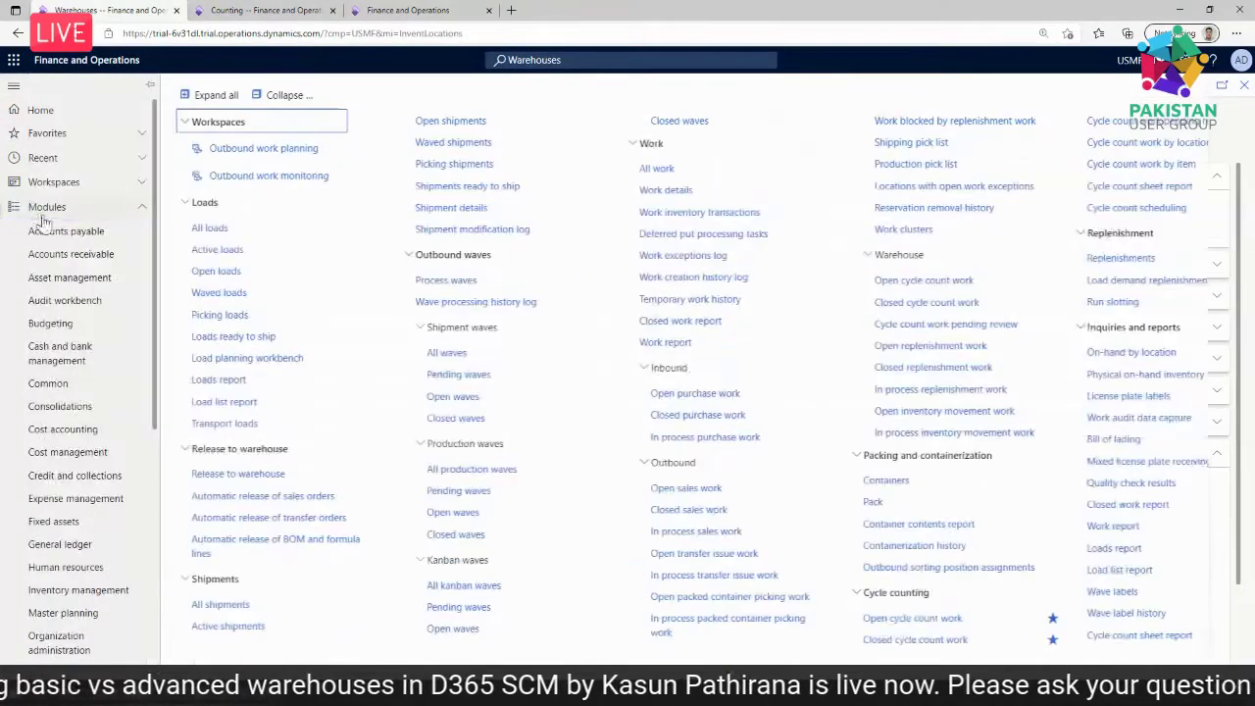
- Open Released products from Favorites and filter the item number to A0001
left_click(68, 133)
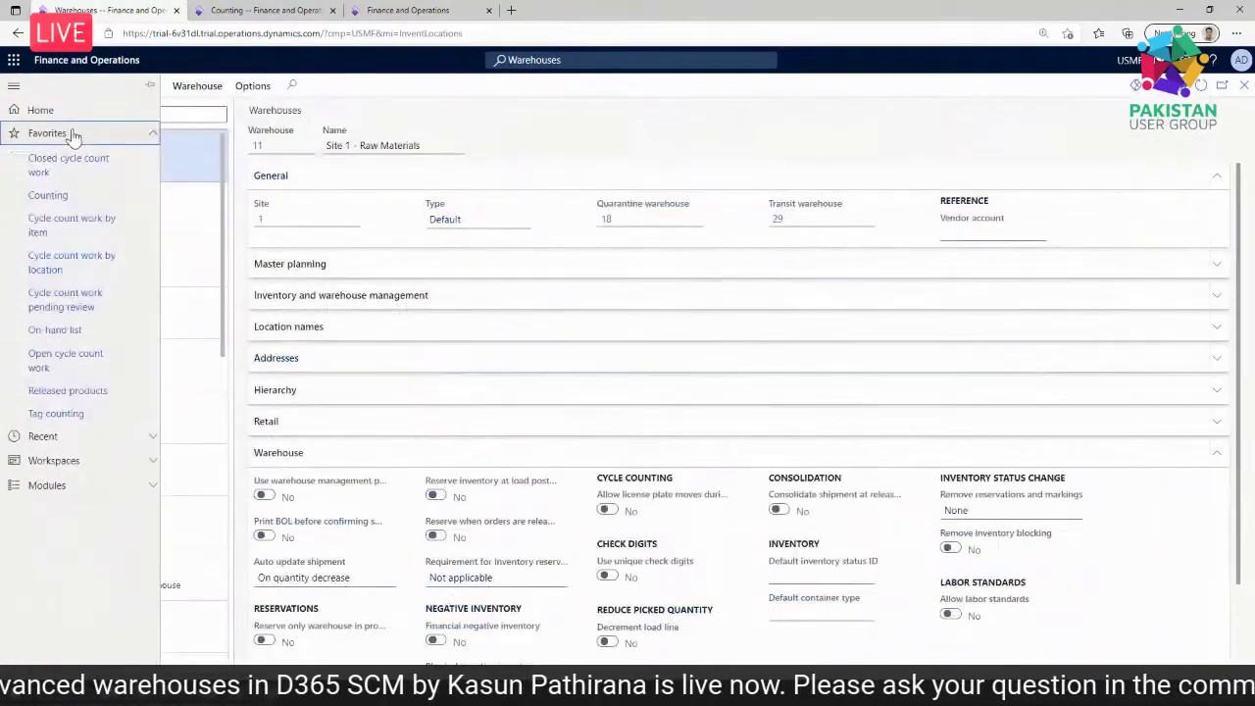
left_click(70, 390)
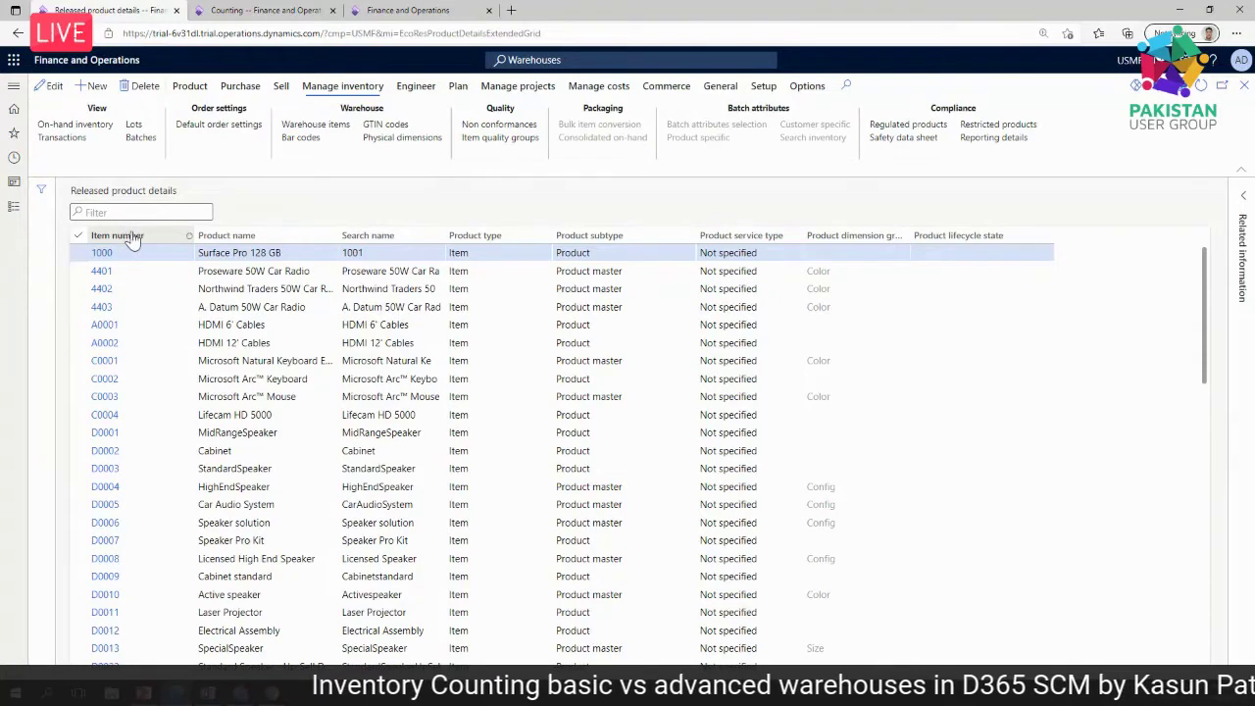
left_click(149, 238)
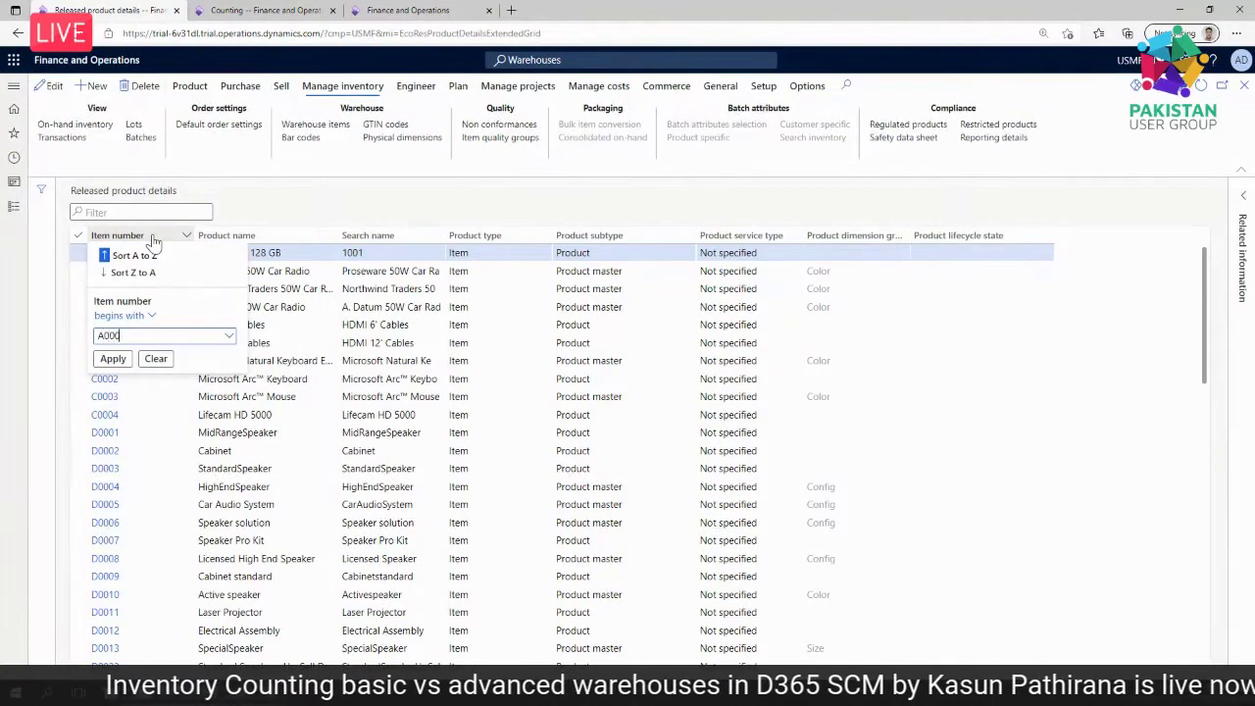
type("A0001")
key("Return")
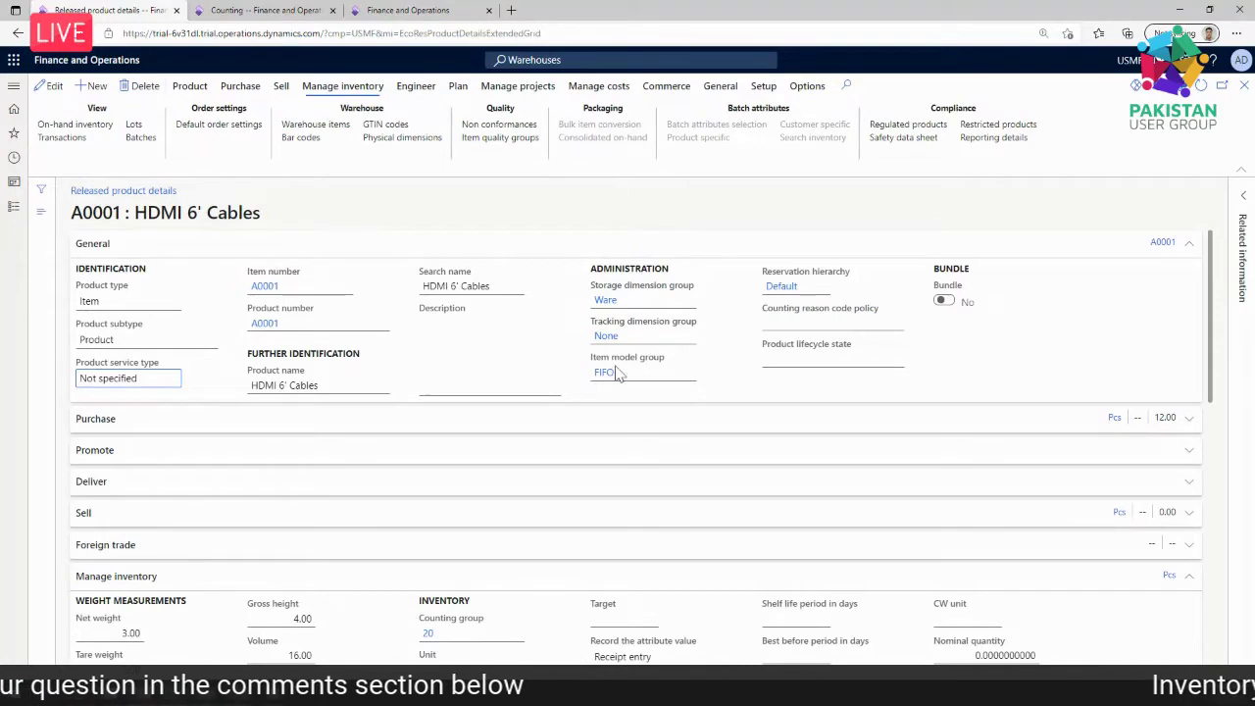
left_click(615, 309)
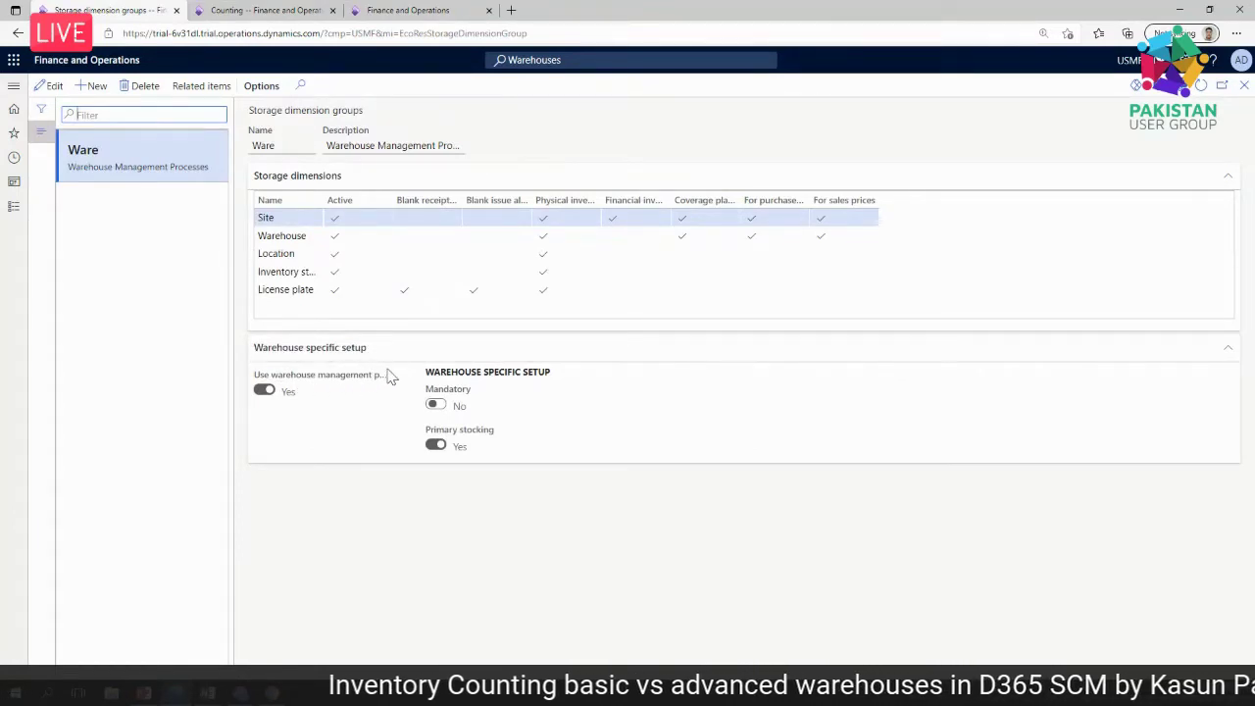
left_click(1244, 86)
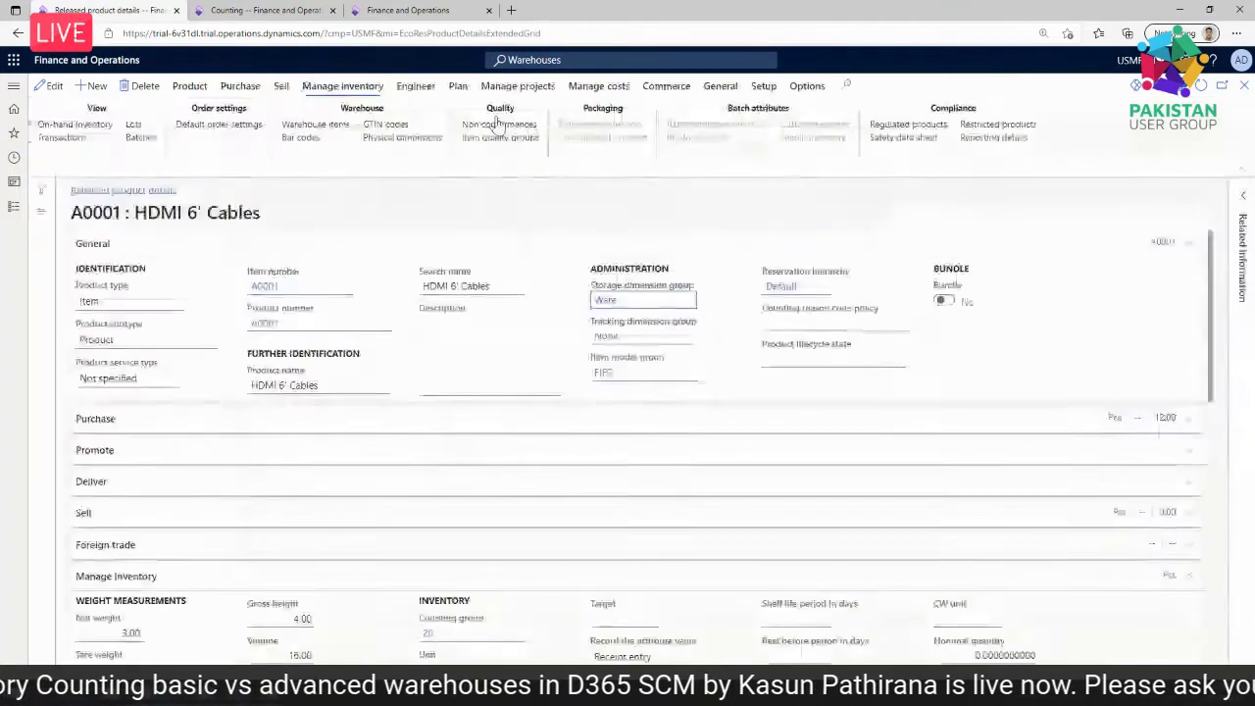
left_click(774, 291)
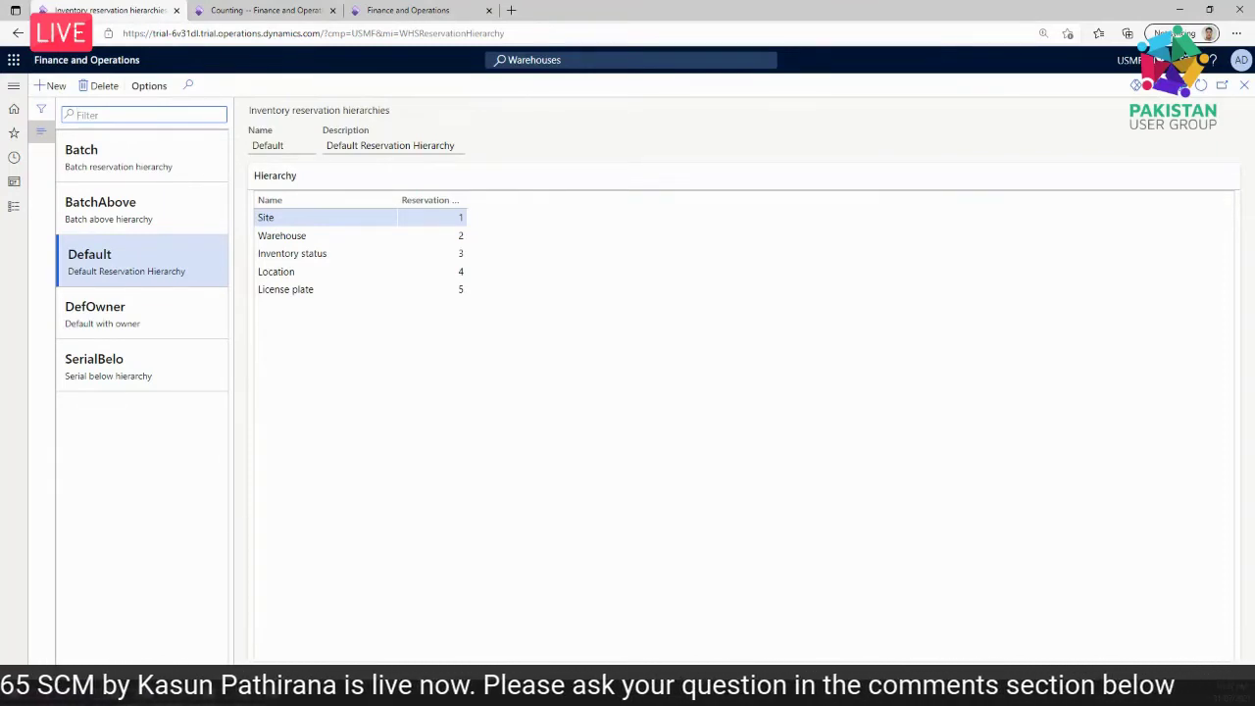
left_click(1244, 87)
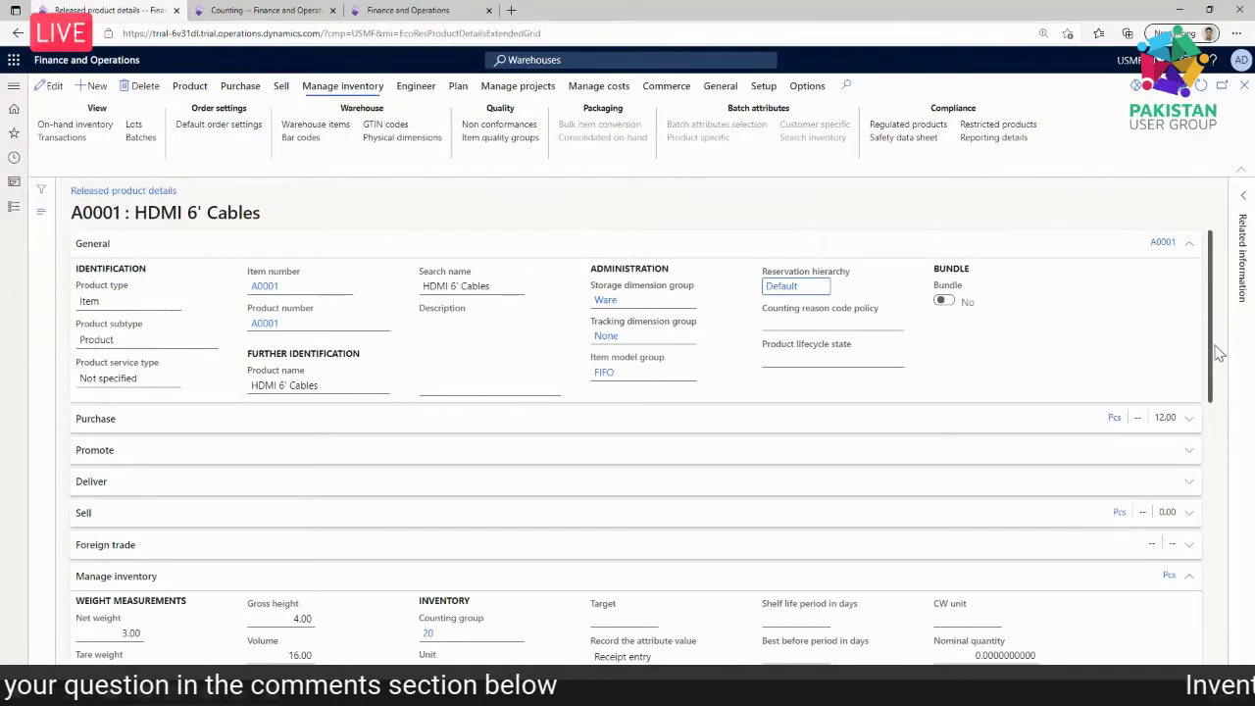
- Expand the item's Warehouse FastTab to show fixed location CP-001, then switch to the Counting journal list
scroll(1215, 343, "down", 4)
scroll(1176, 578, "down", 3)
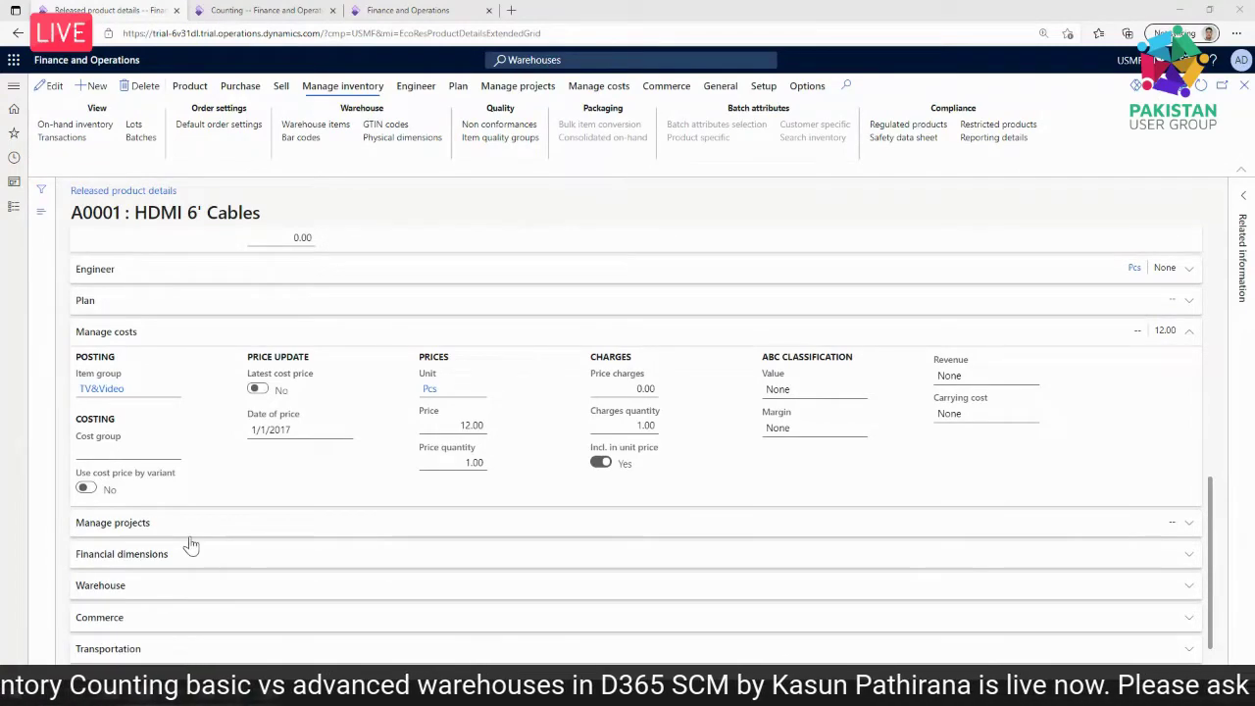
scroll(187, 546, "down", 1)
scroll(247, 429, "up", 6)
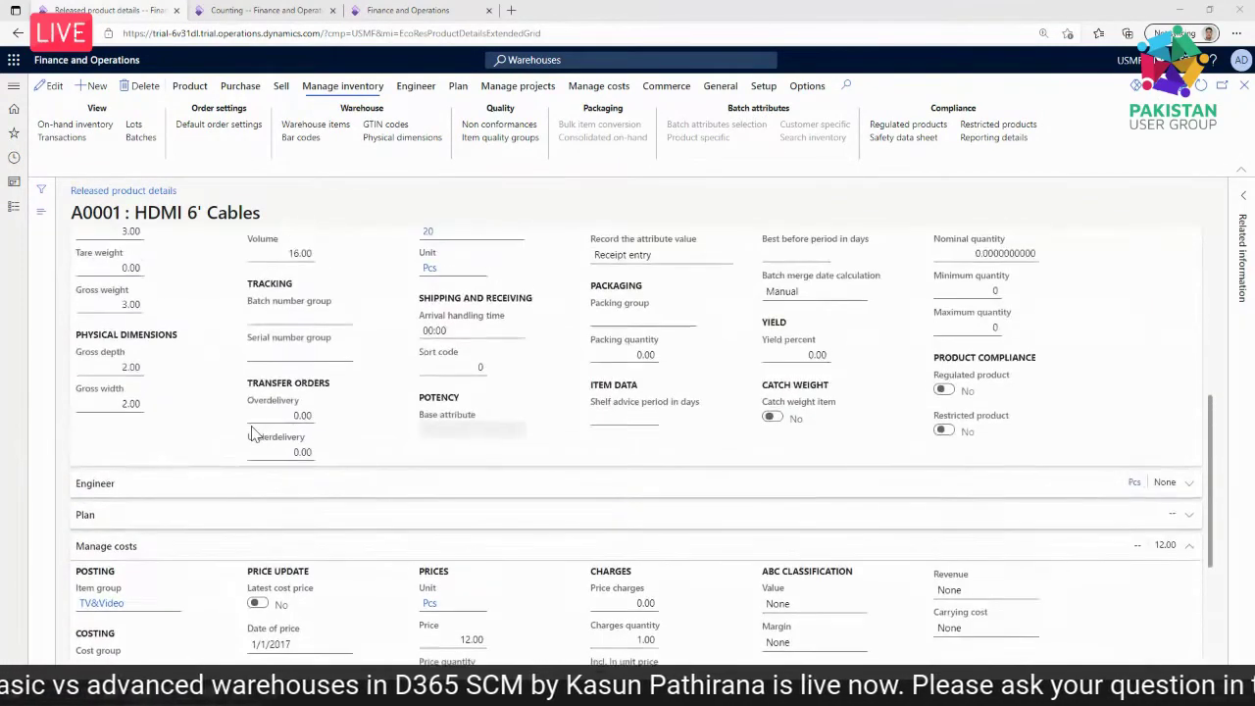
scroll(252, 431, "down", 6)
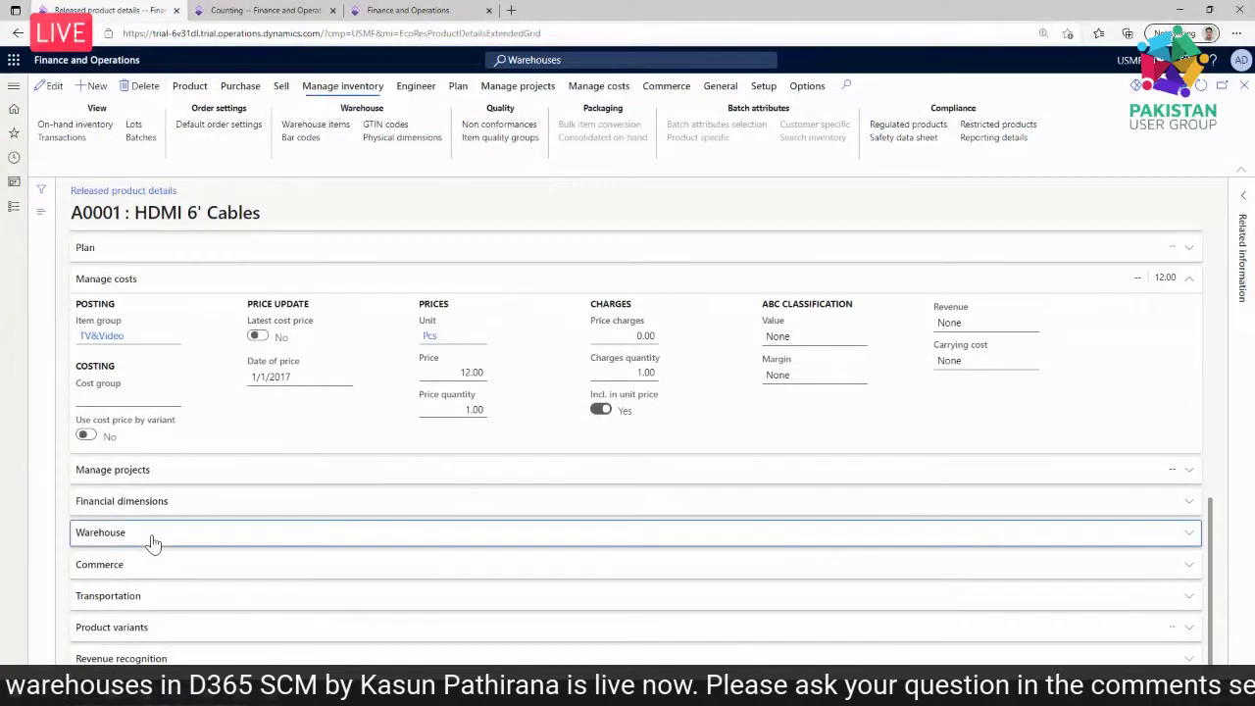
left_click(174, 537)
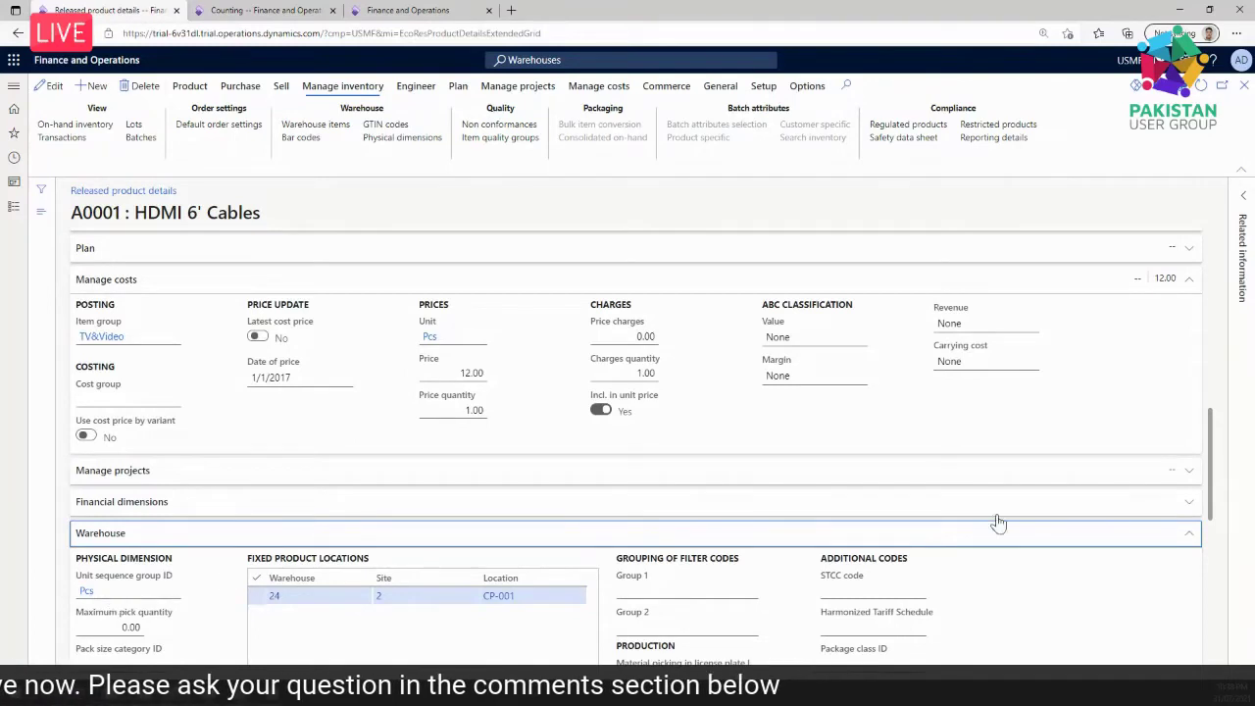
scroll(998, 522, "down", 1)
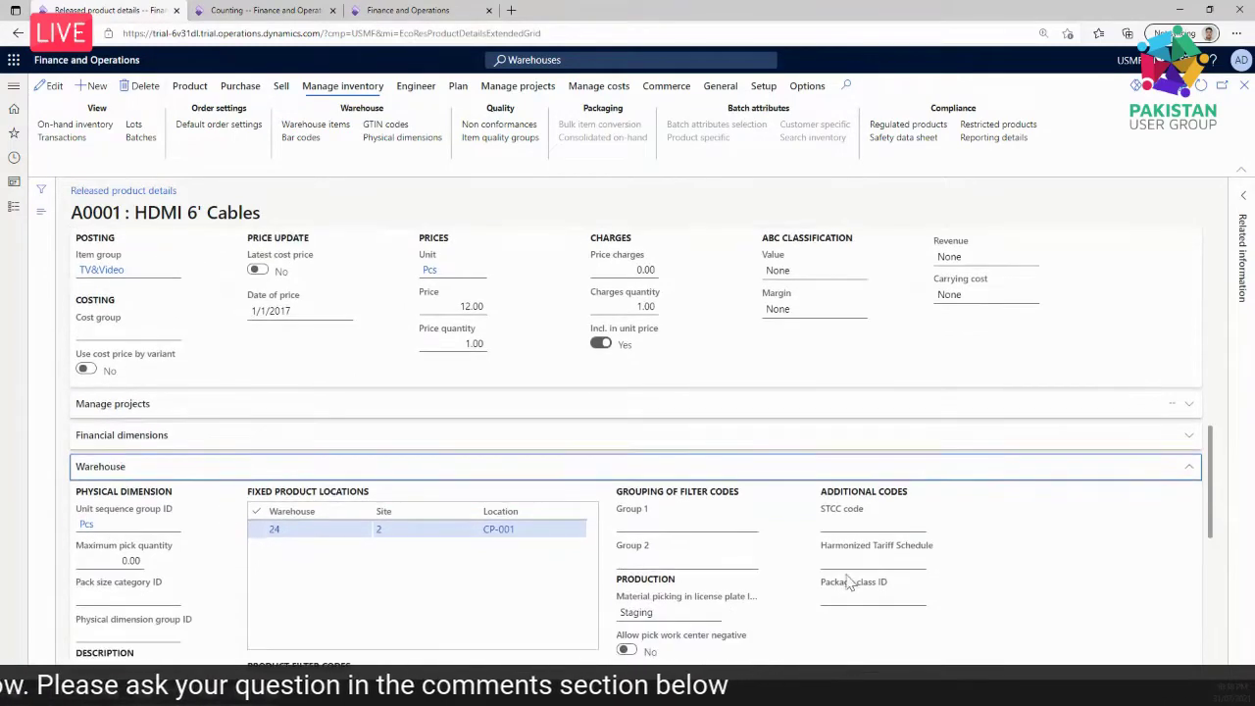
left_click(86, 528)
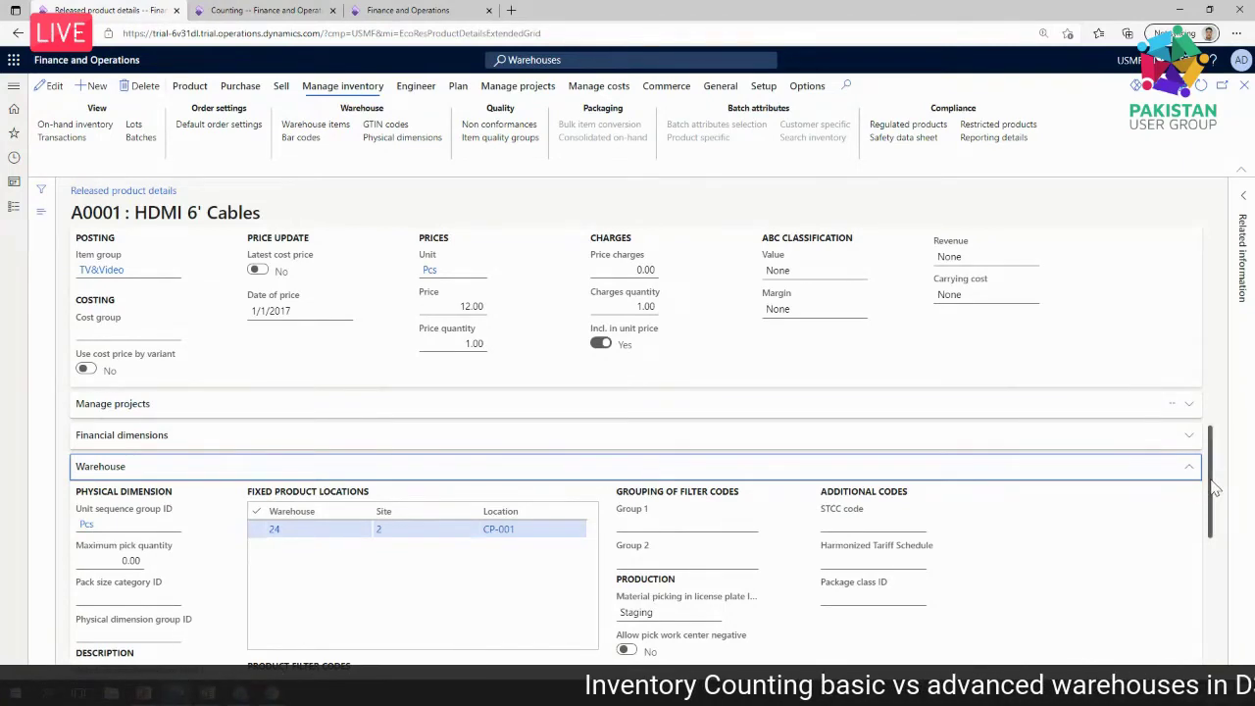
scroll(1214, 488, "down", 2)
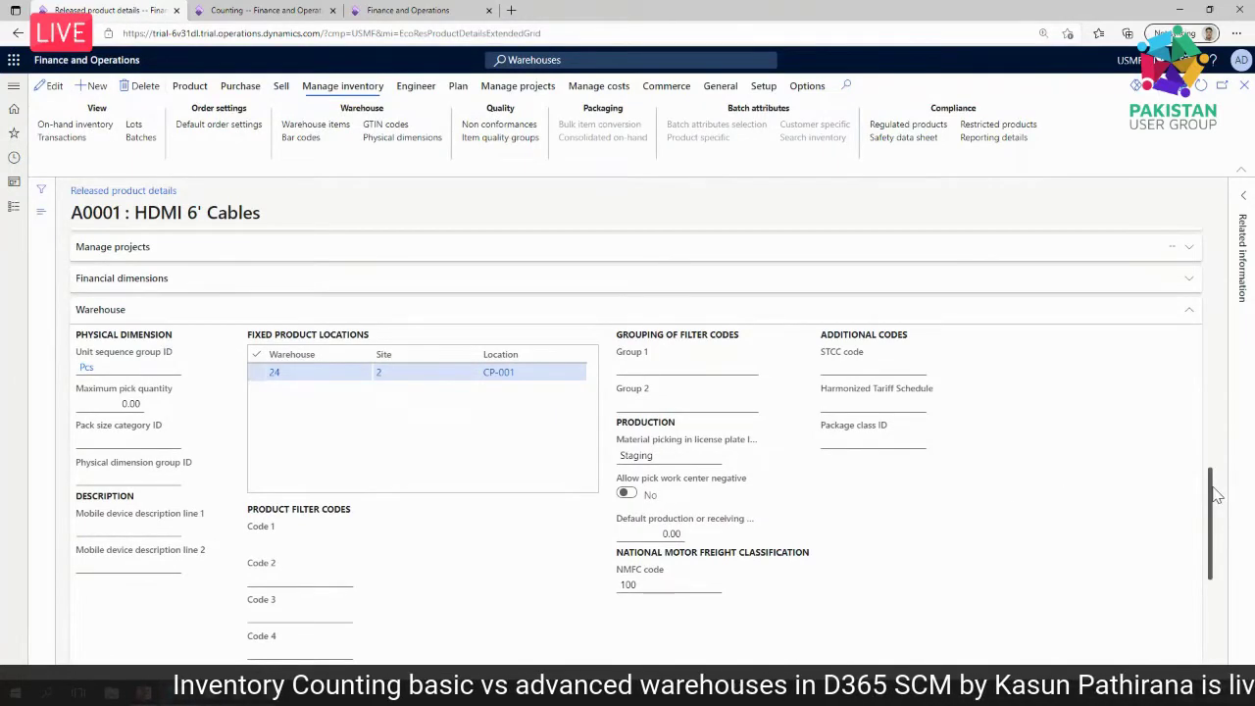
scroll(1214, 490, "up", 1)
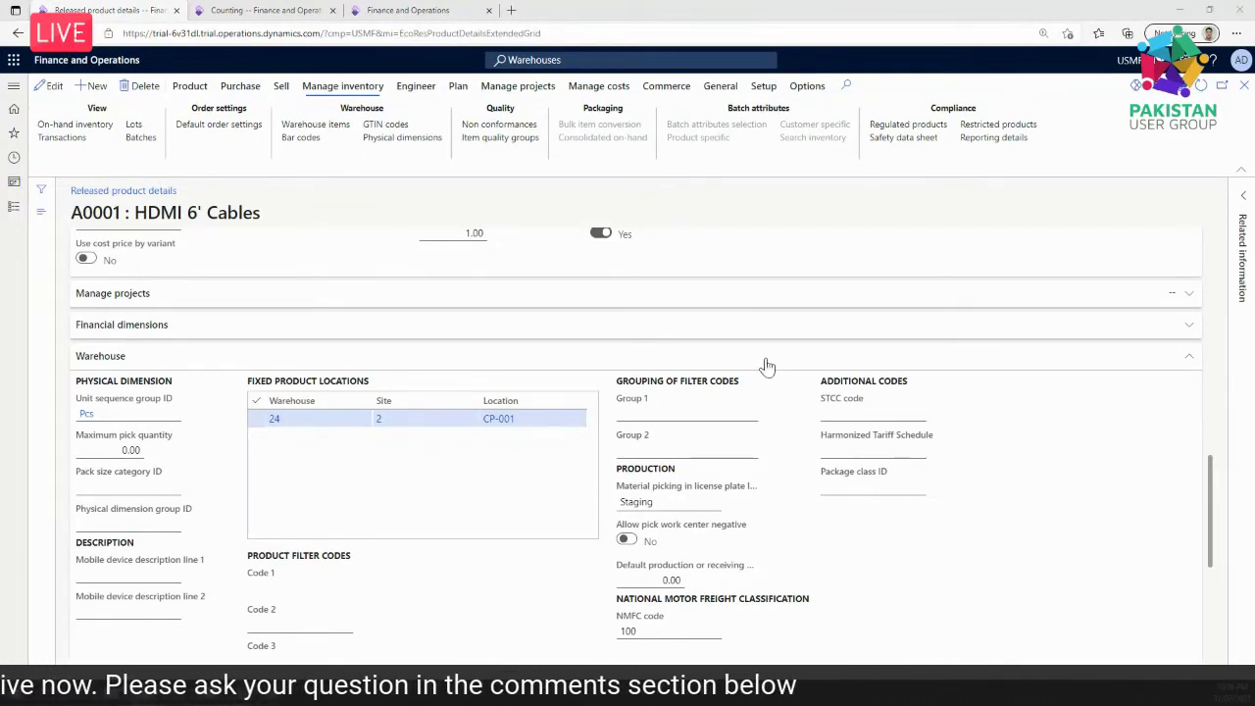
left_click(258, 11)
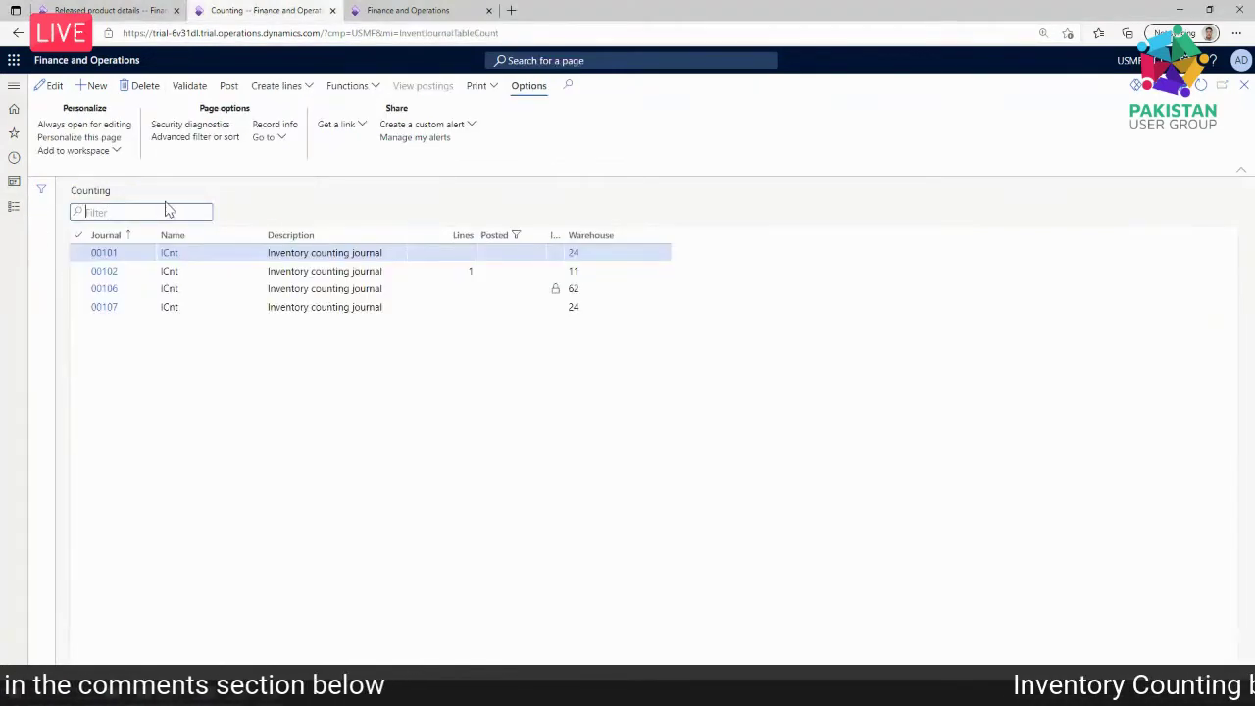
- Open Inventory management's Counting journals page and start a new journal with Alt+N
left_click(13, 208)
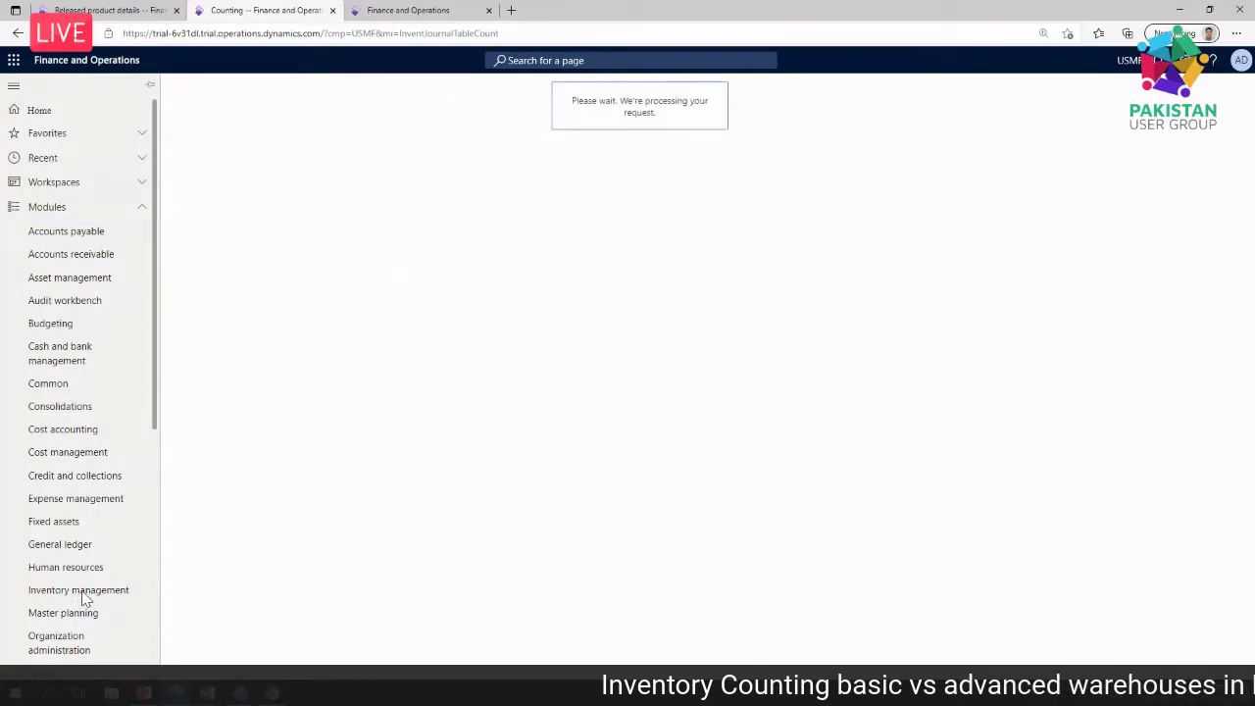
left_click(18, 206)
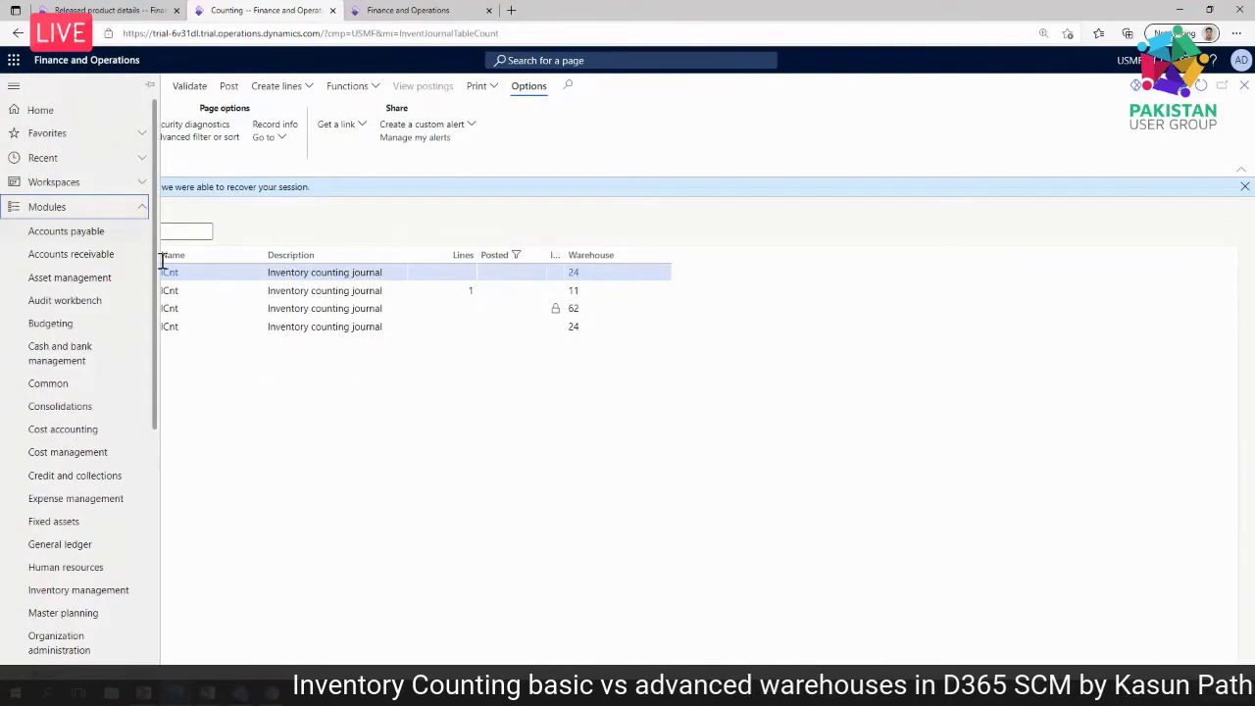
left_click(86, 589)
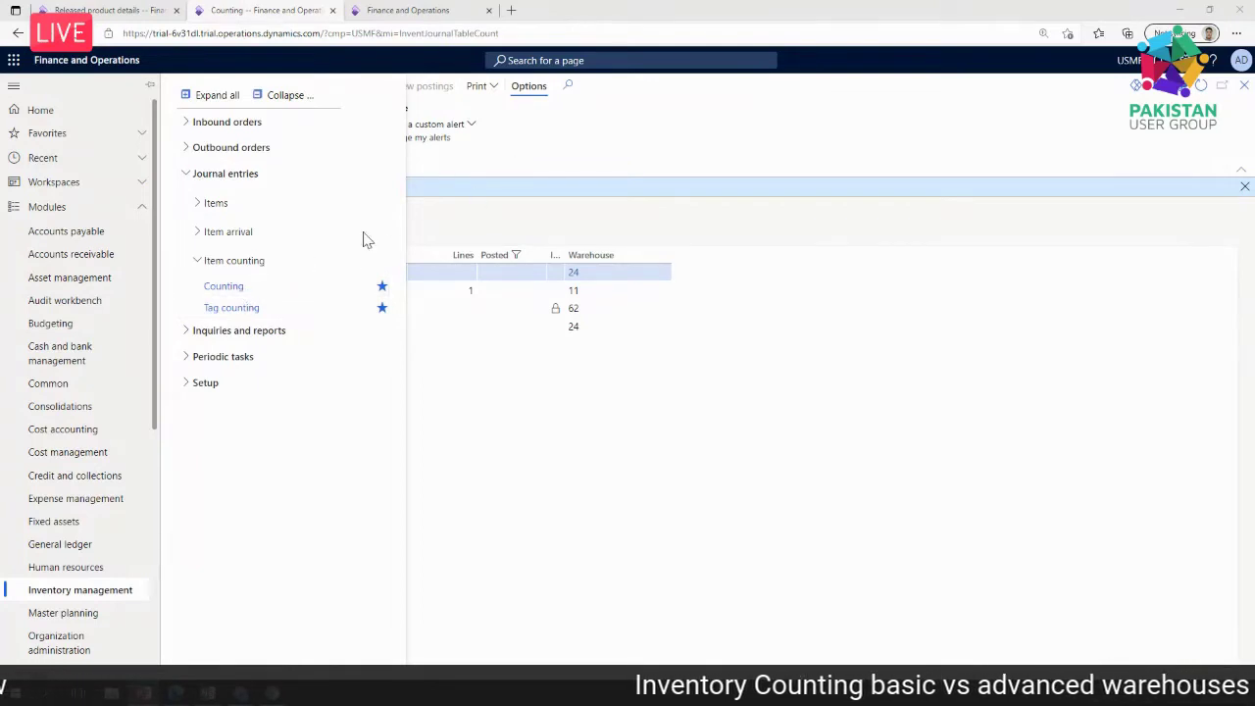
left_click(535, 163)
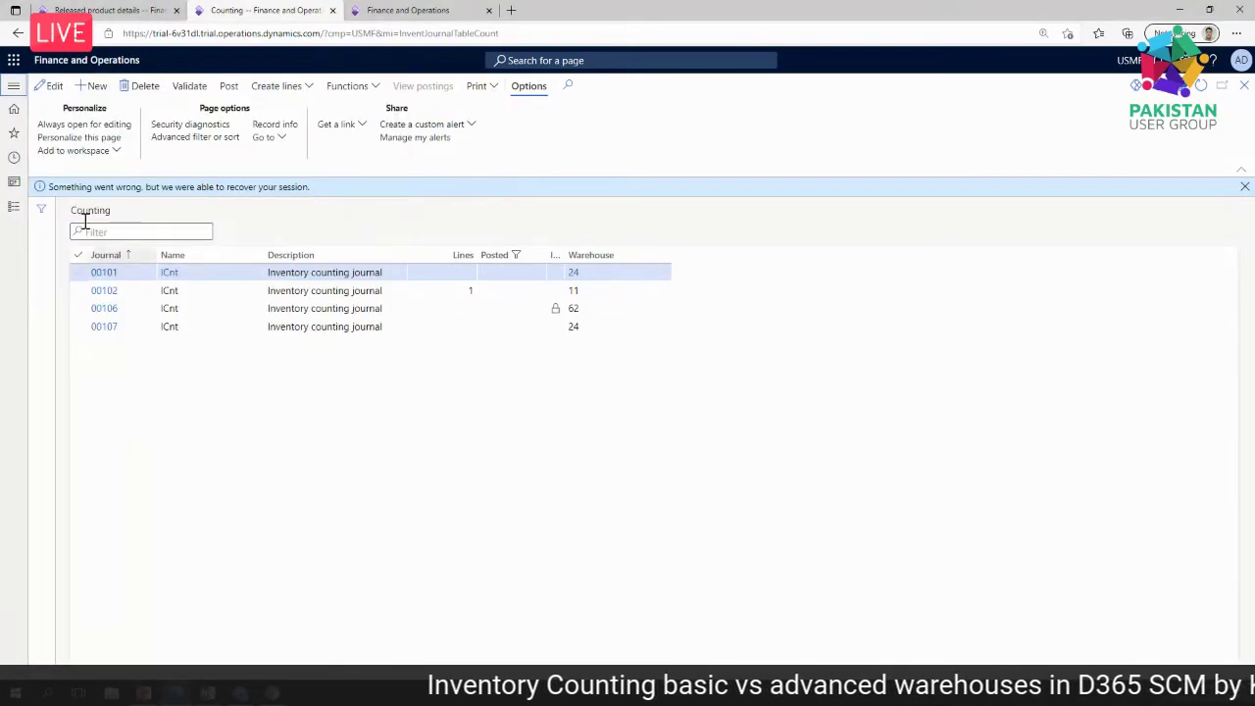
left_click(14, 206)
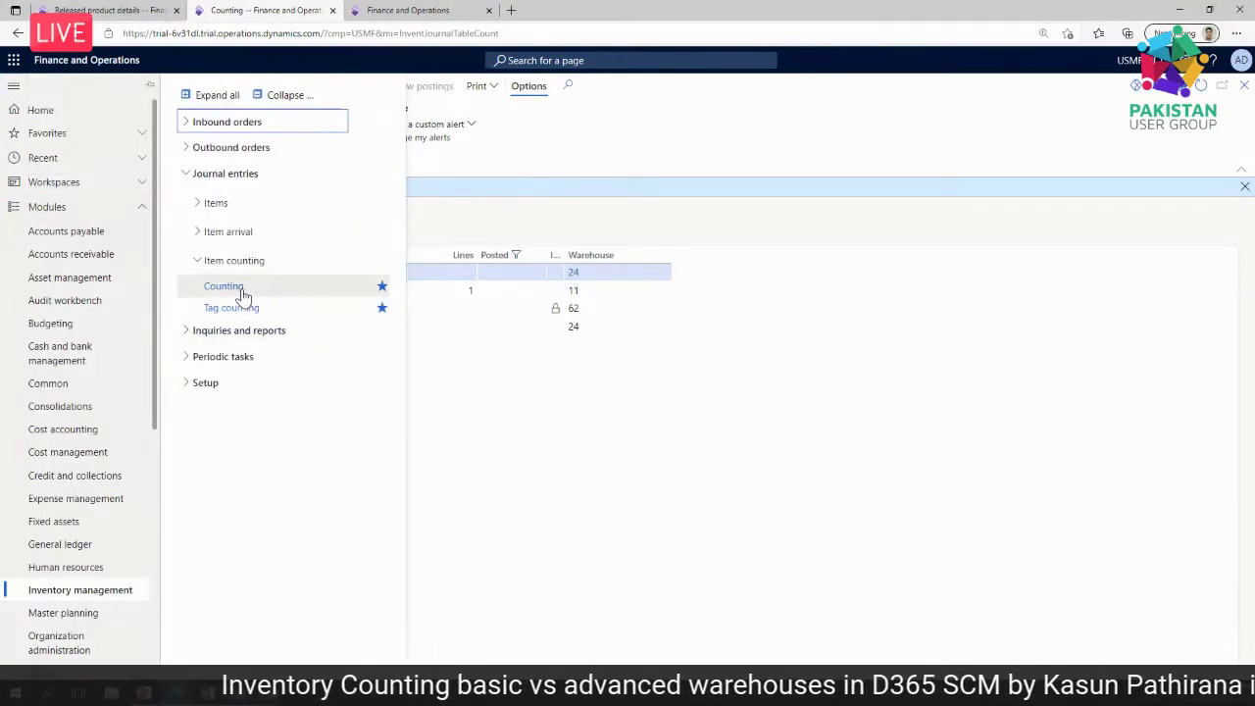
left_click(242, 292)
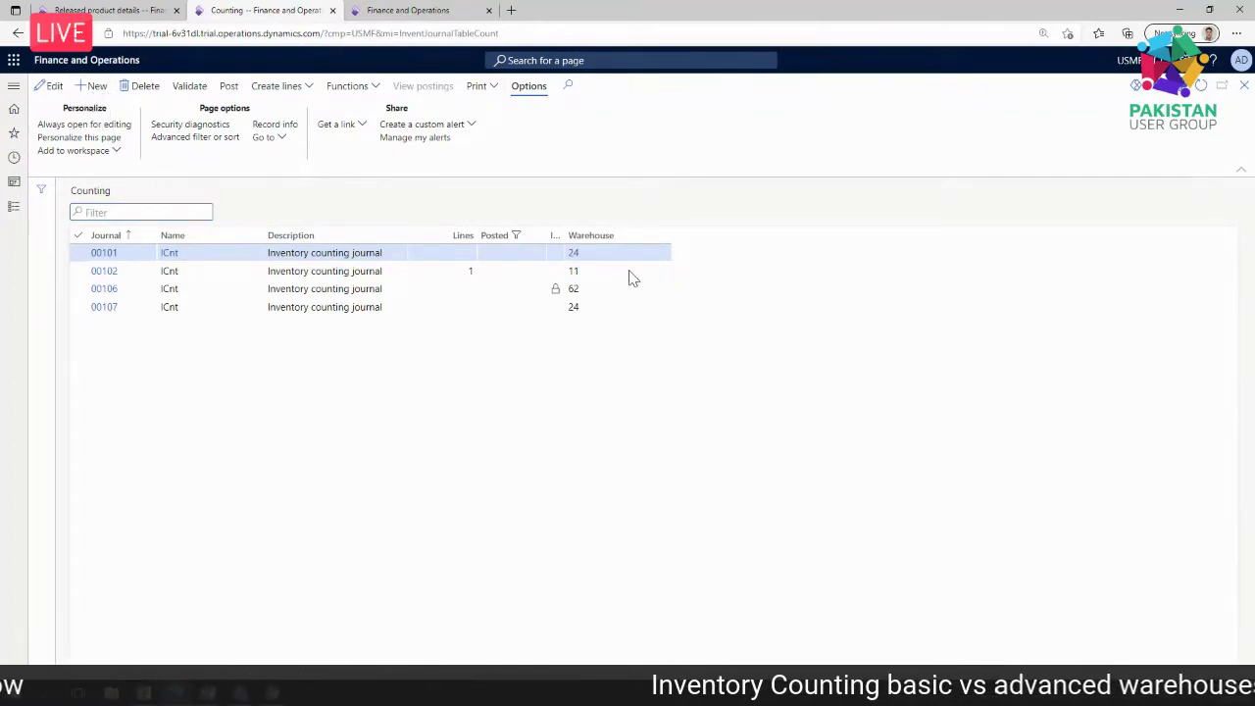
key("alt+n")
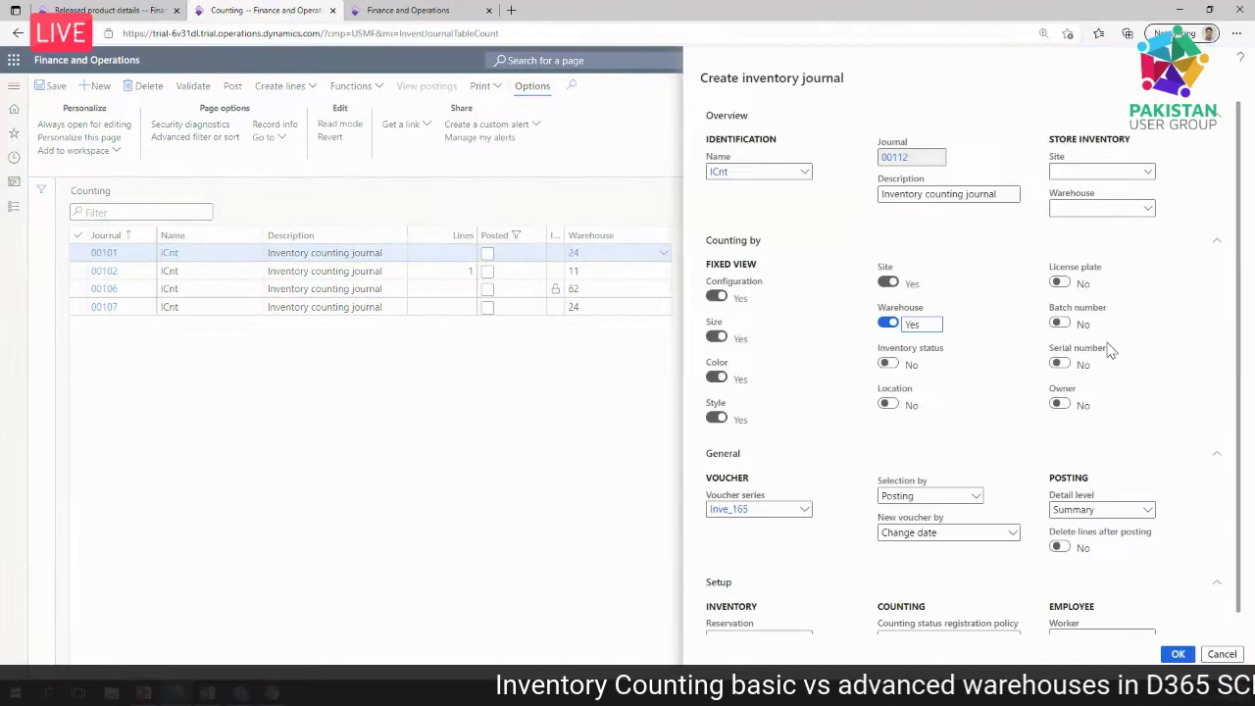
- Set the new counting journal's warehouse to 24
left_click(1090, 209)
type("24")
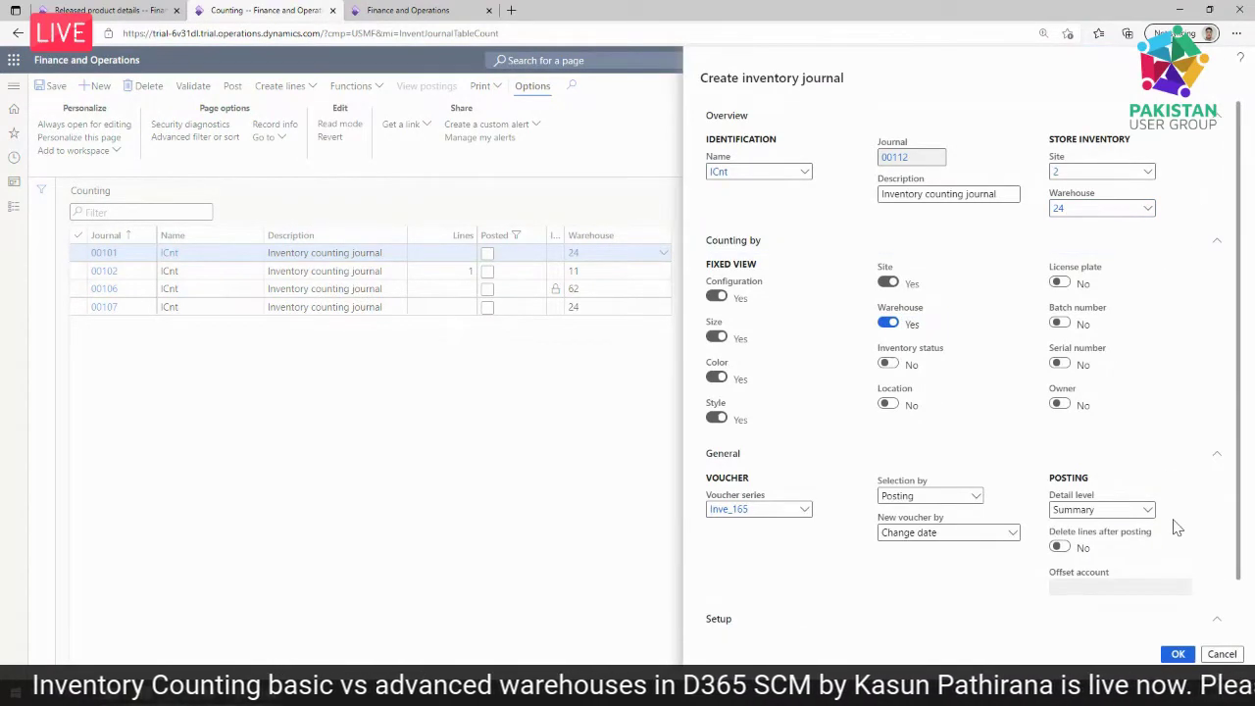
scroll(1179, 520, "down", 1)
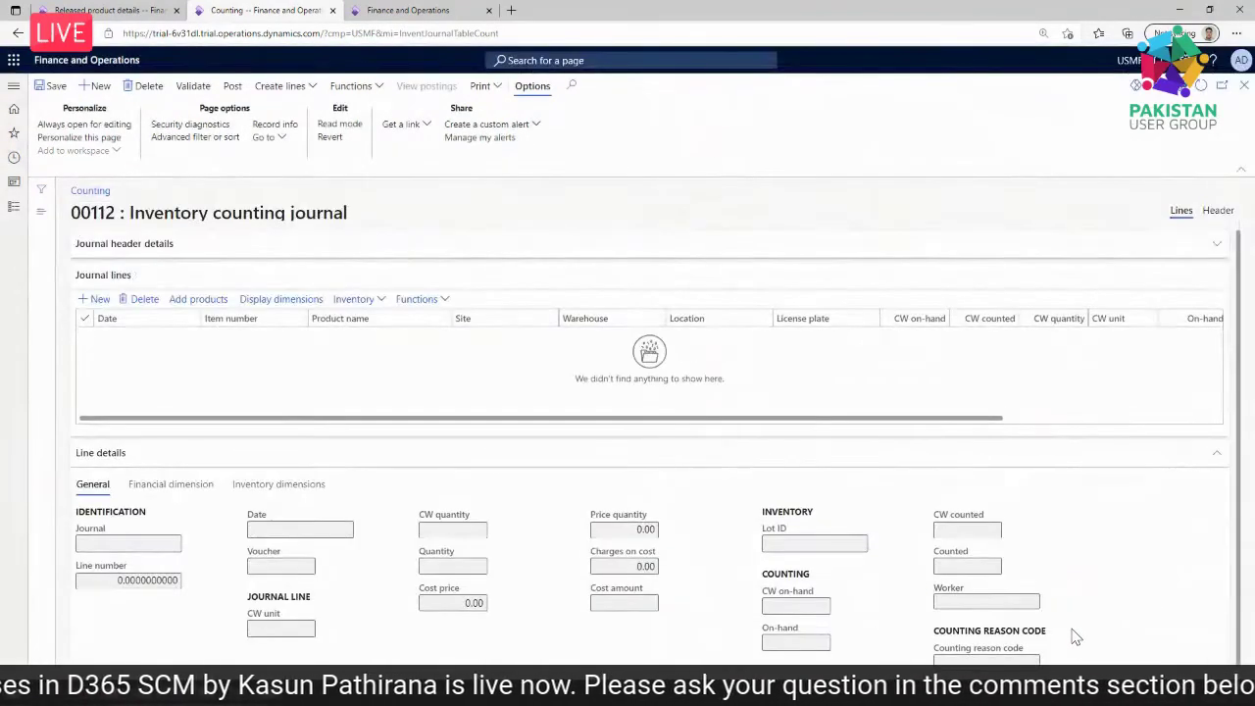
- Set up on-hand line creation, reviewing the item A0001 and counting group 20 filters
left_click(304, 93)
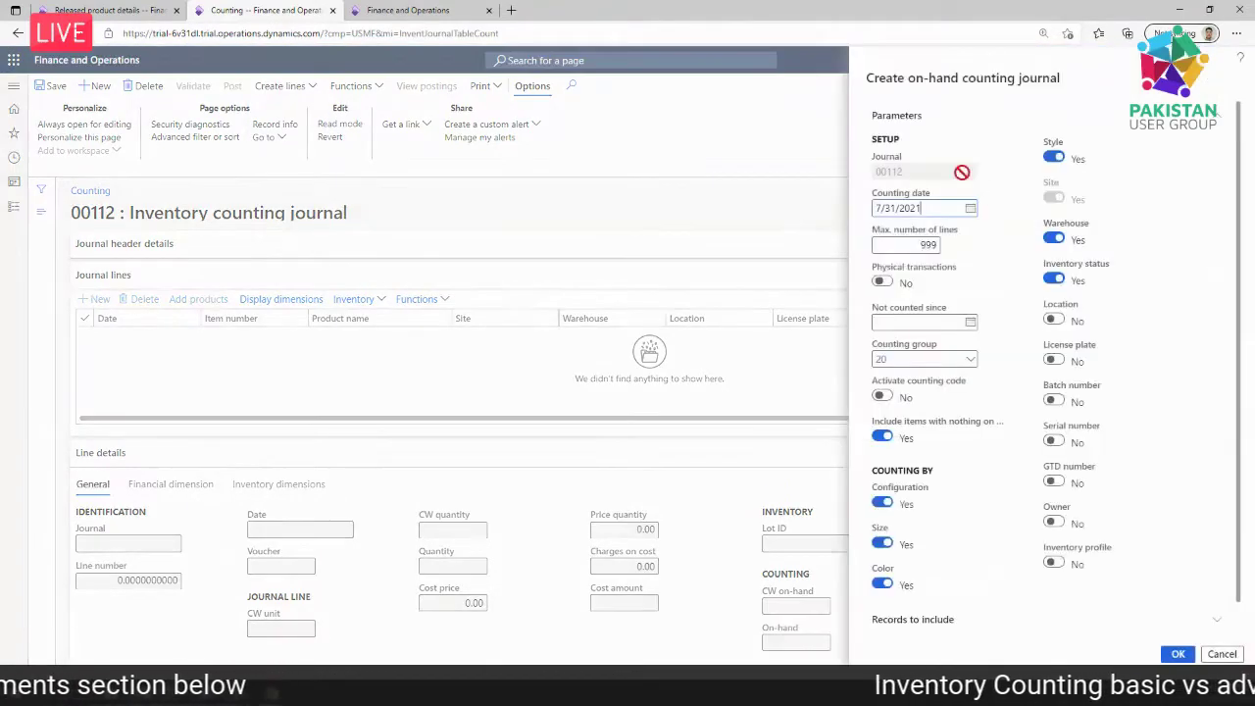
scroll(1225, 424, "down", 1)
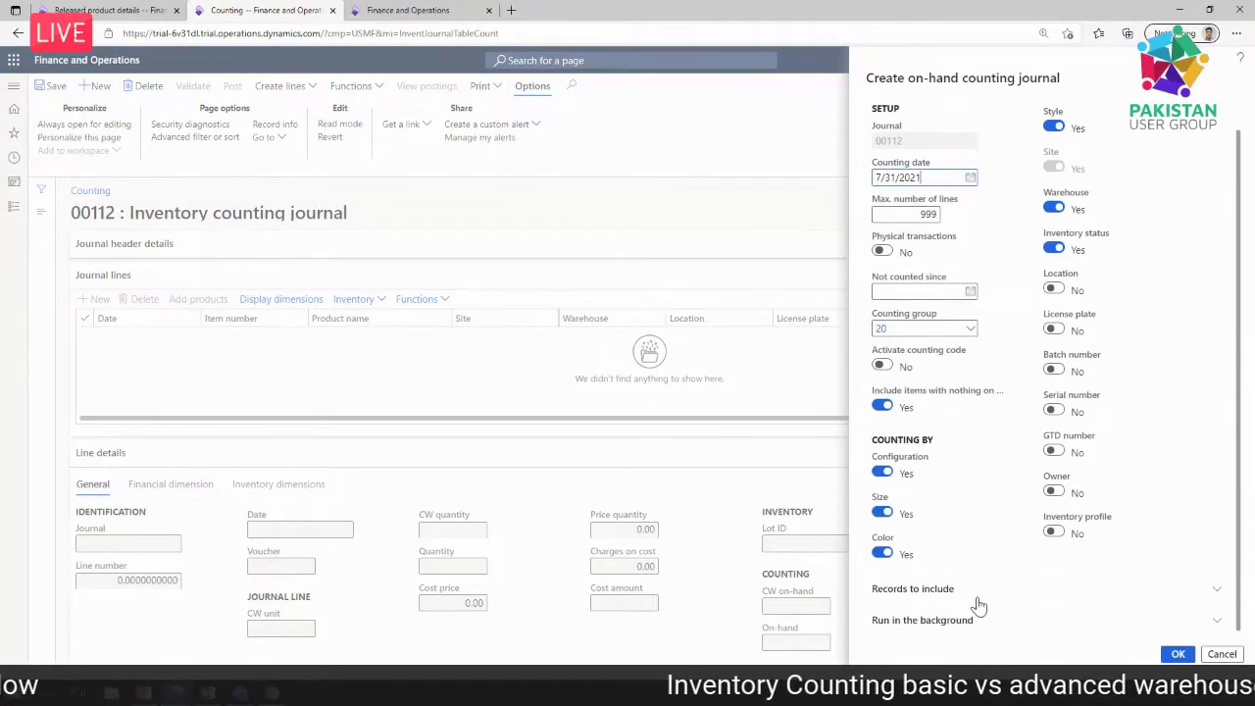
left_click(951, 590)
scroll(1171, 324, "down", 4)
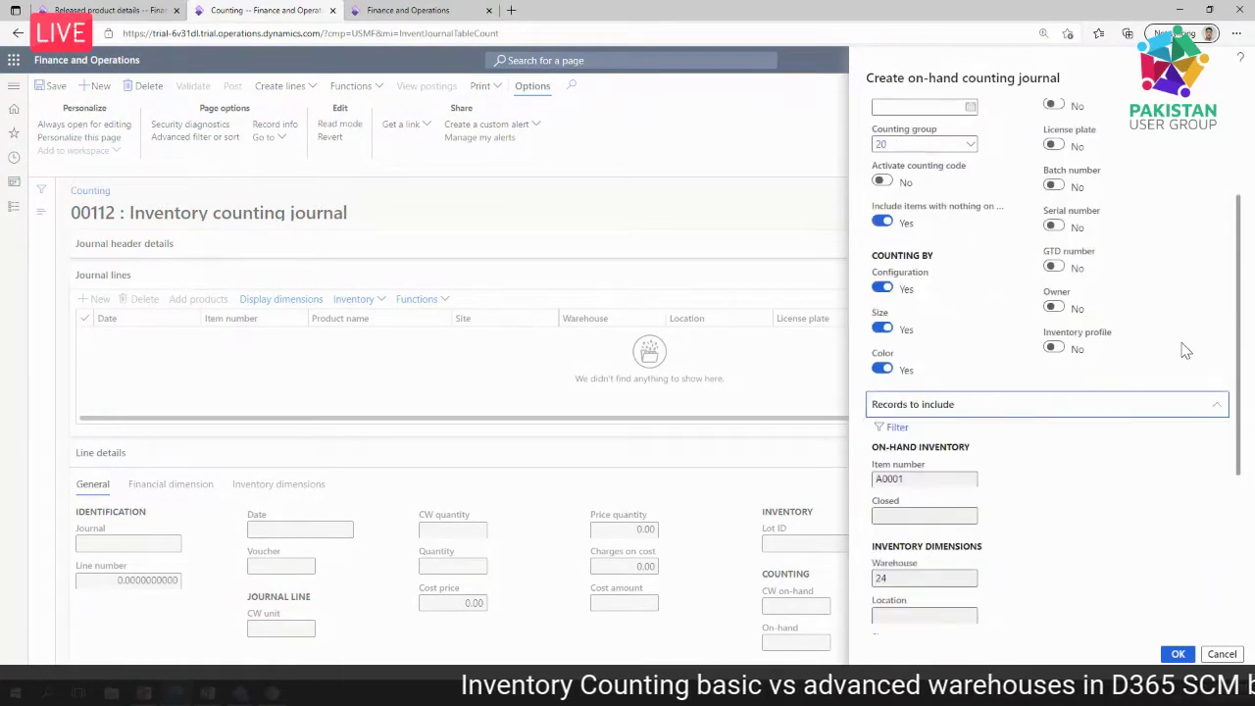
left_click_drag(904, 261, 860, 259)
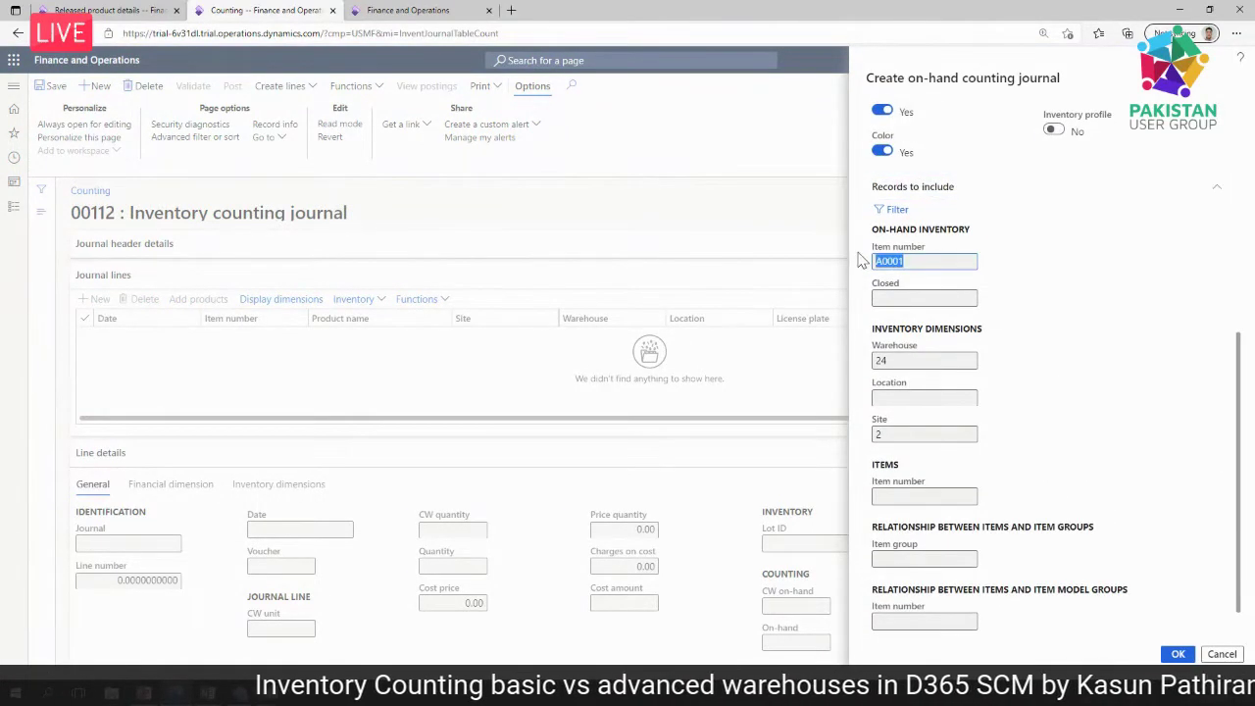
scroll(1140, 371, "up", 5)
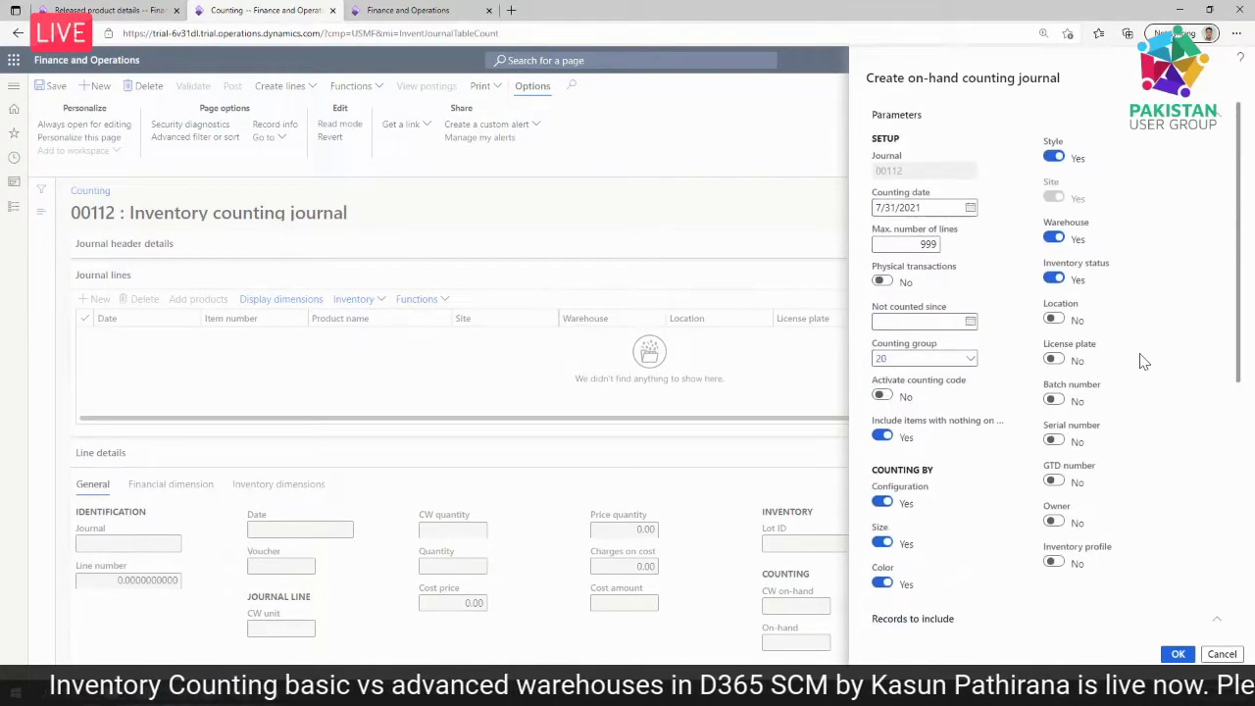
left_click(903, 355)
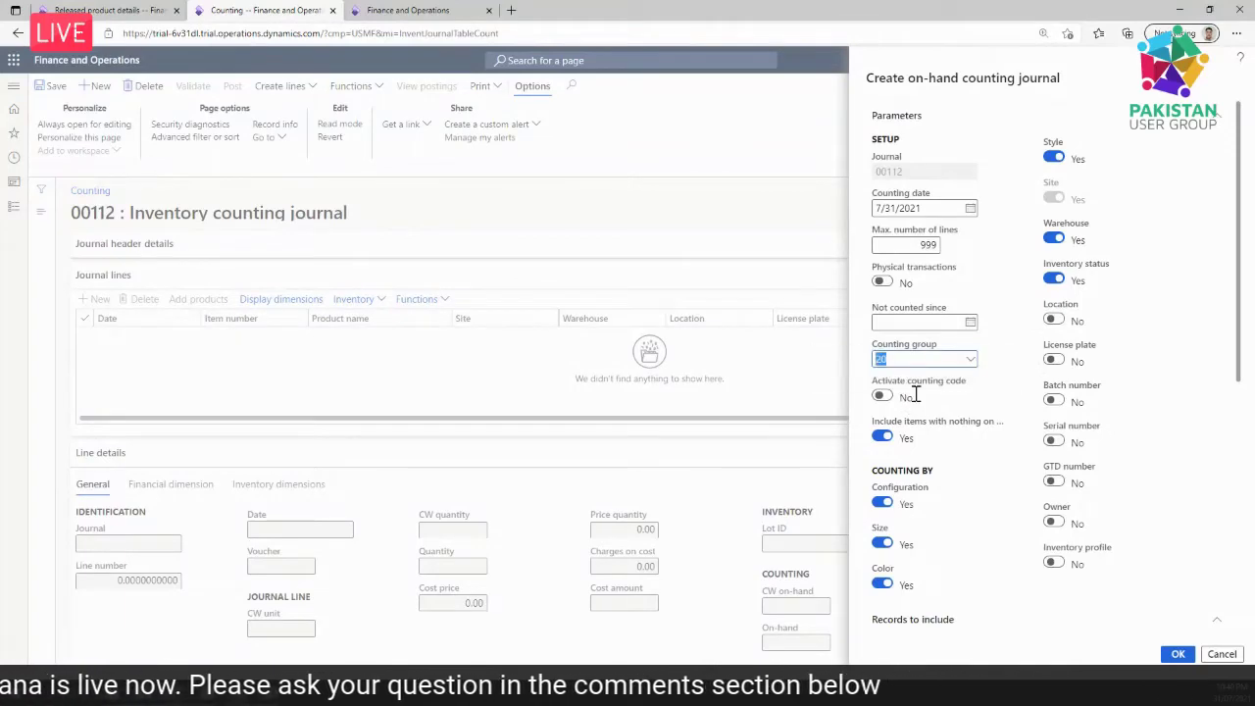
- From A0001's product details, open the setup of counting group 20
left_click(154, 10)
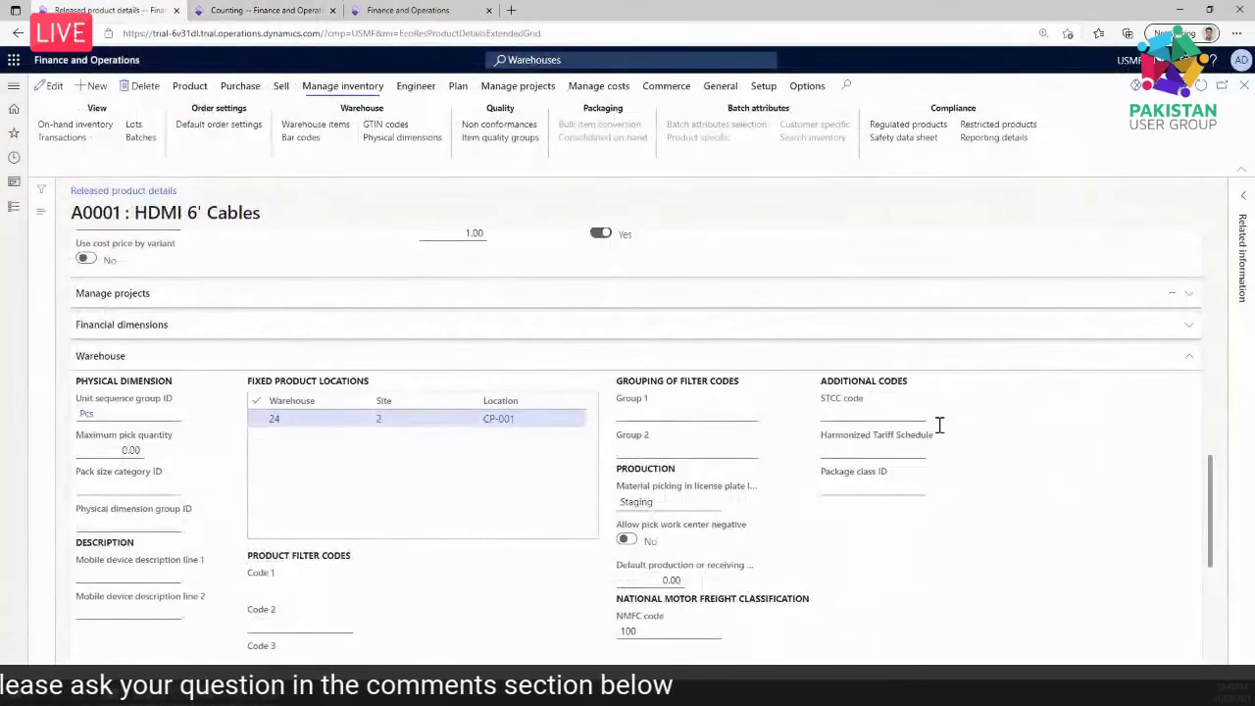
scroll(1198, 437, "up", 10)
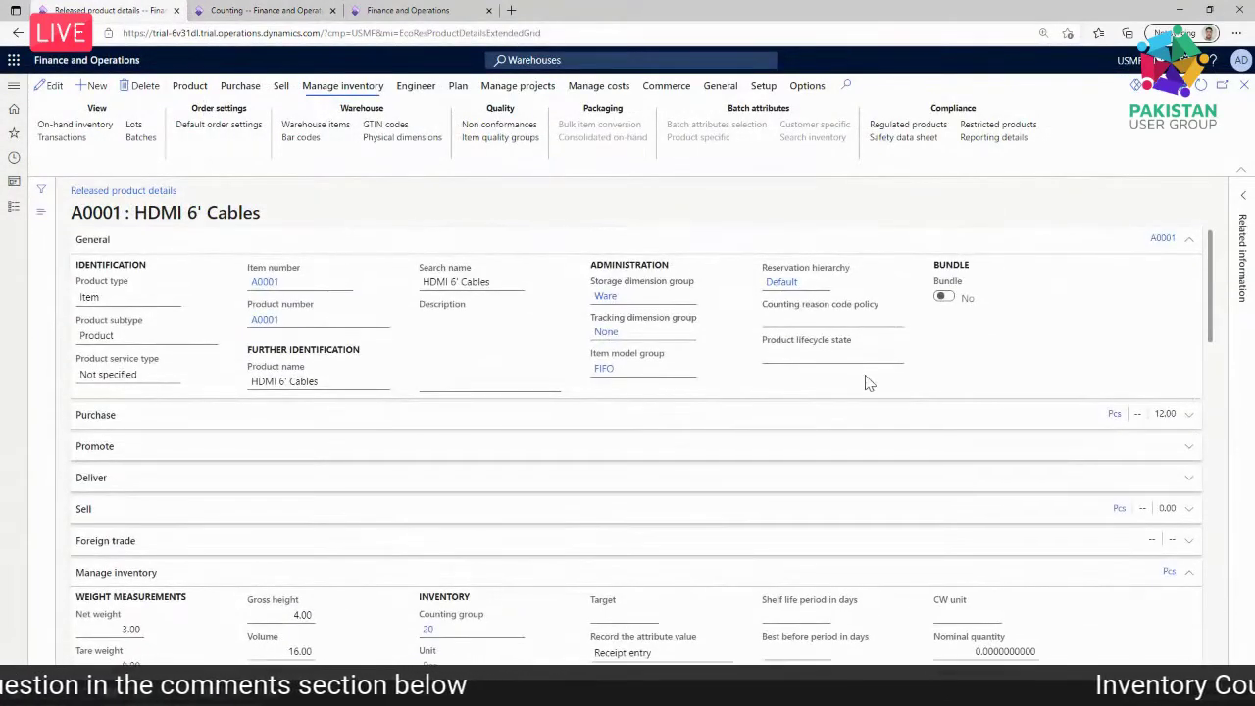
scroll(882, 384, "down", 4)
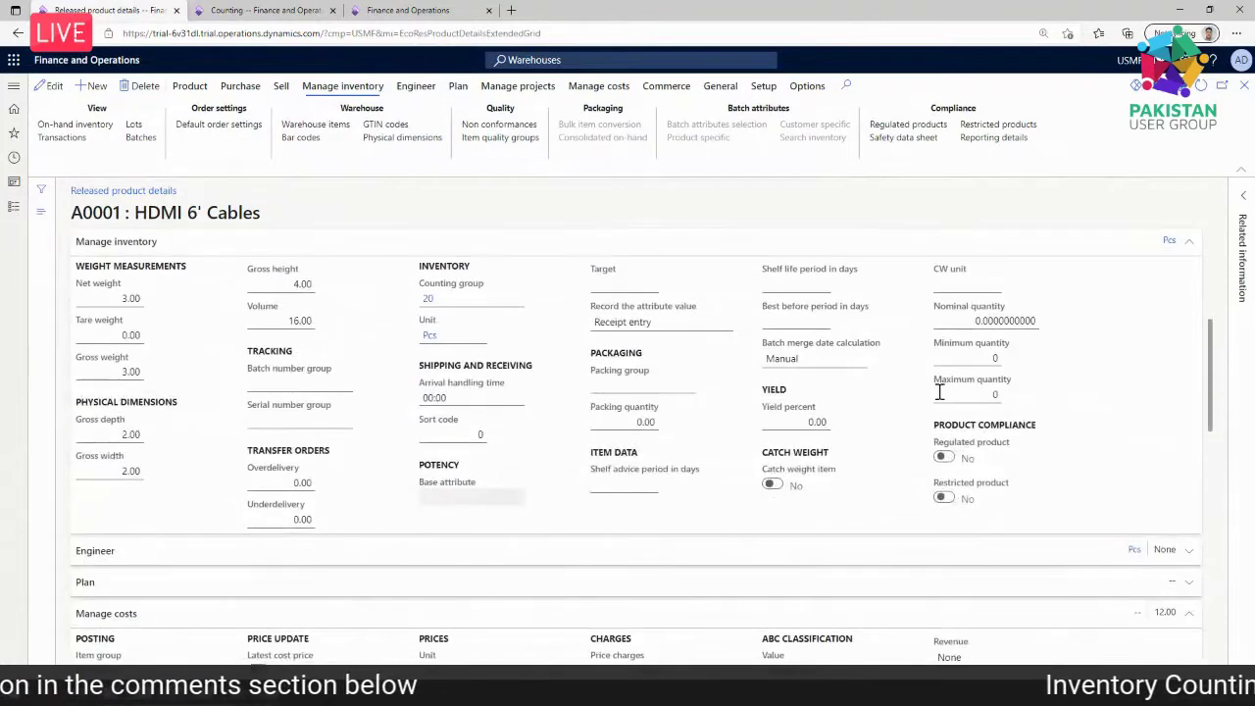
left_click(428, 300)
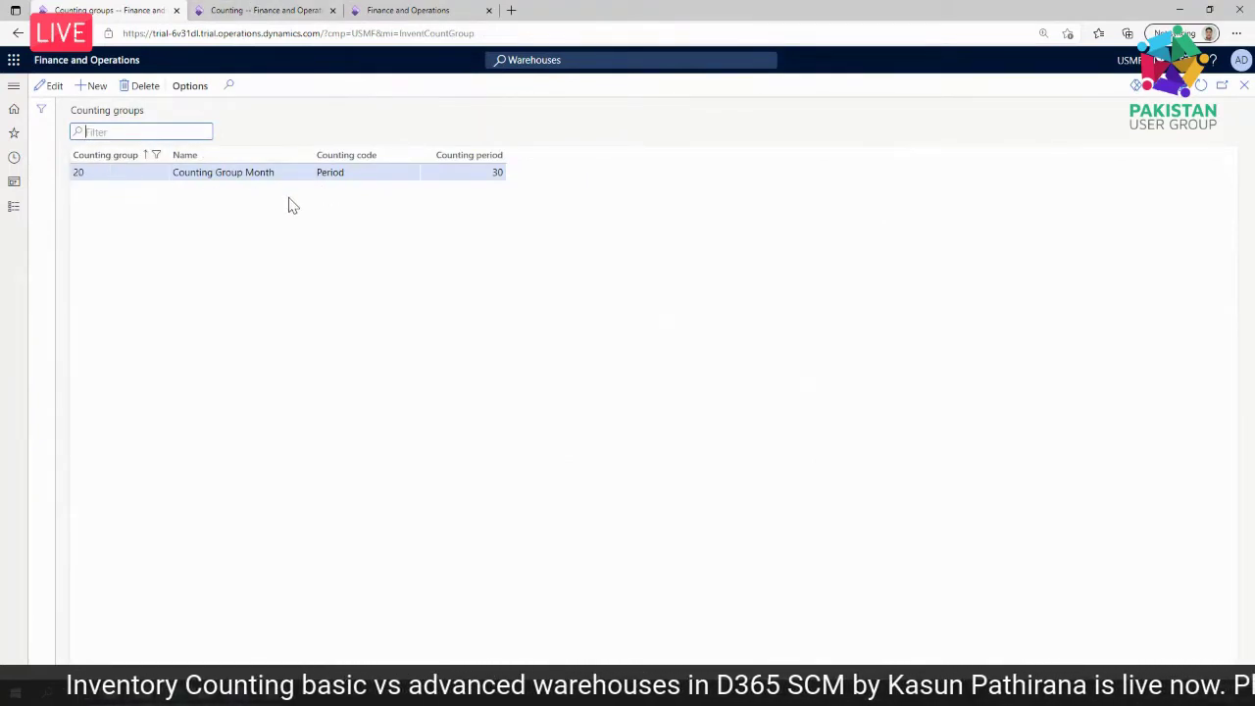
- Check counting group 20's Period code and name, then return to create journal 00112's A0001 line
left_click(353, 174)
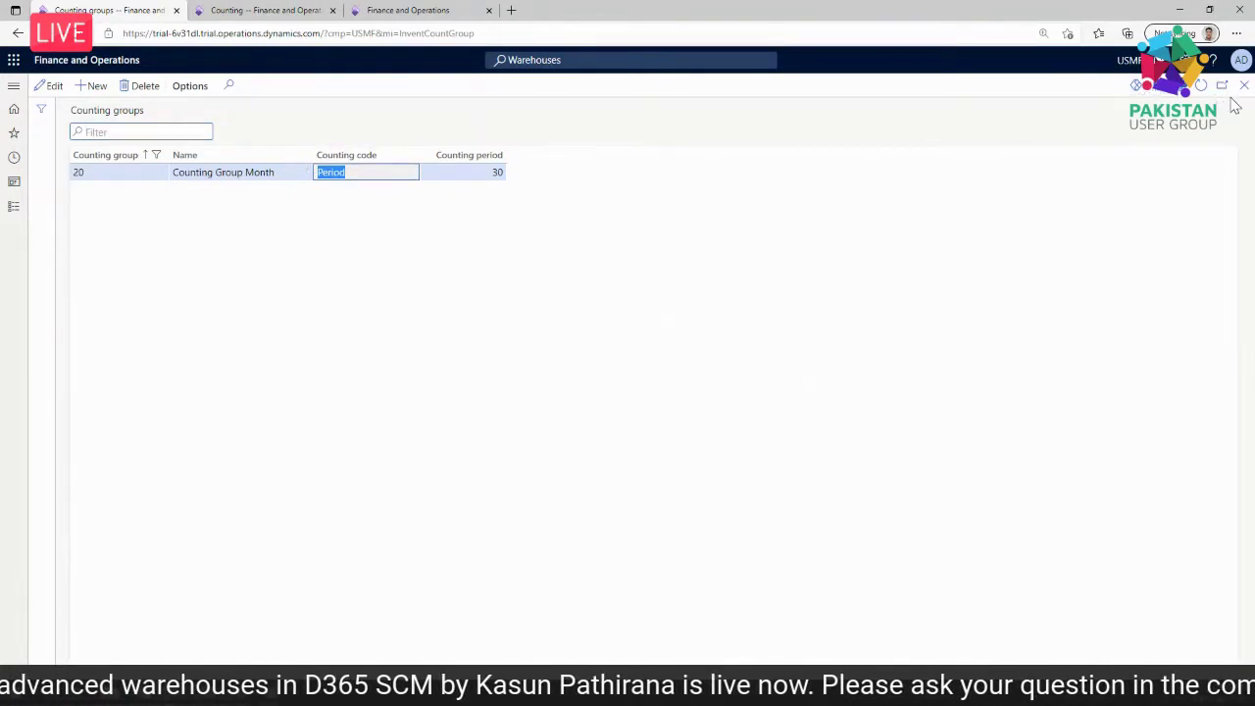
left_click(262, 10)
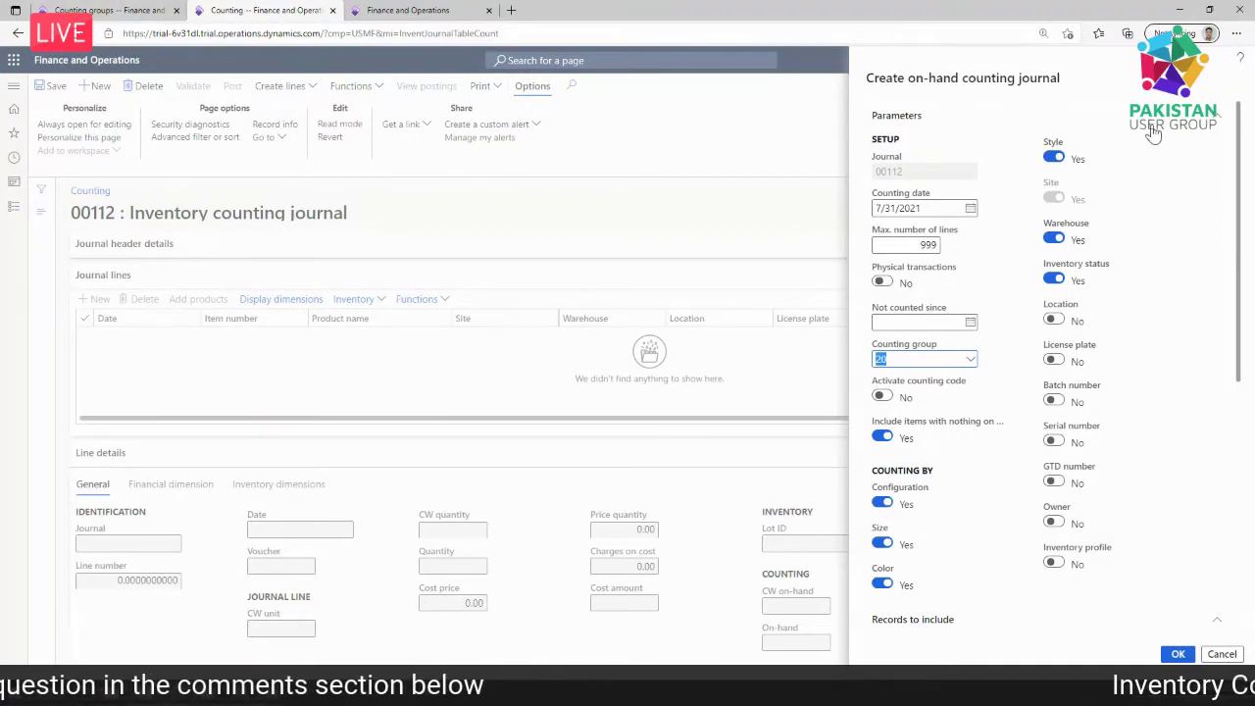
key("ctrl+shift+Tab")
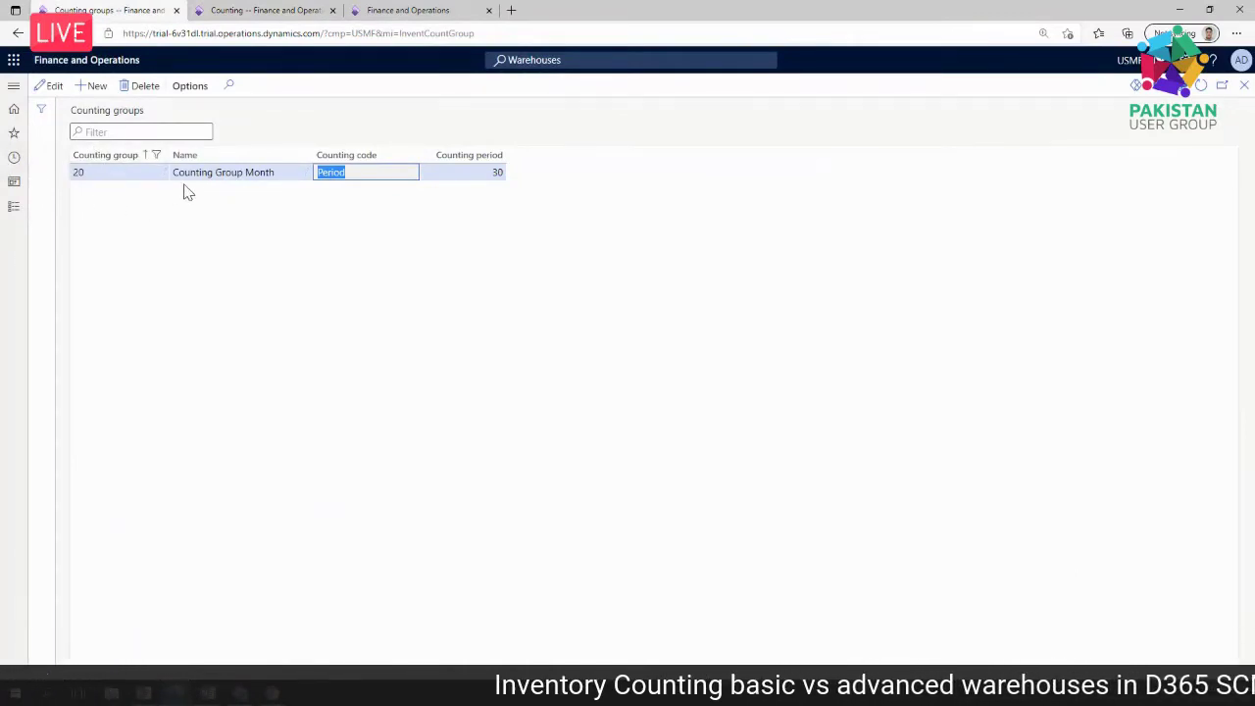
left_click(280, 172)
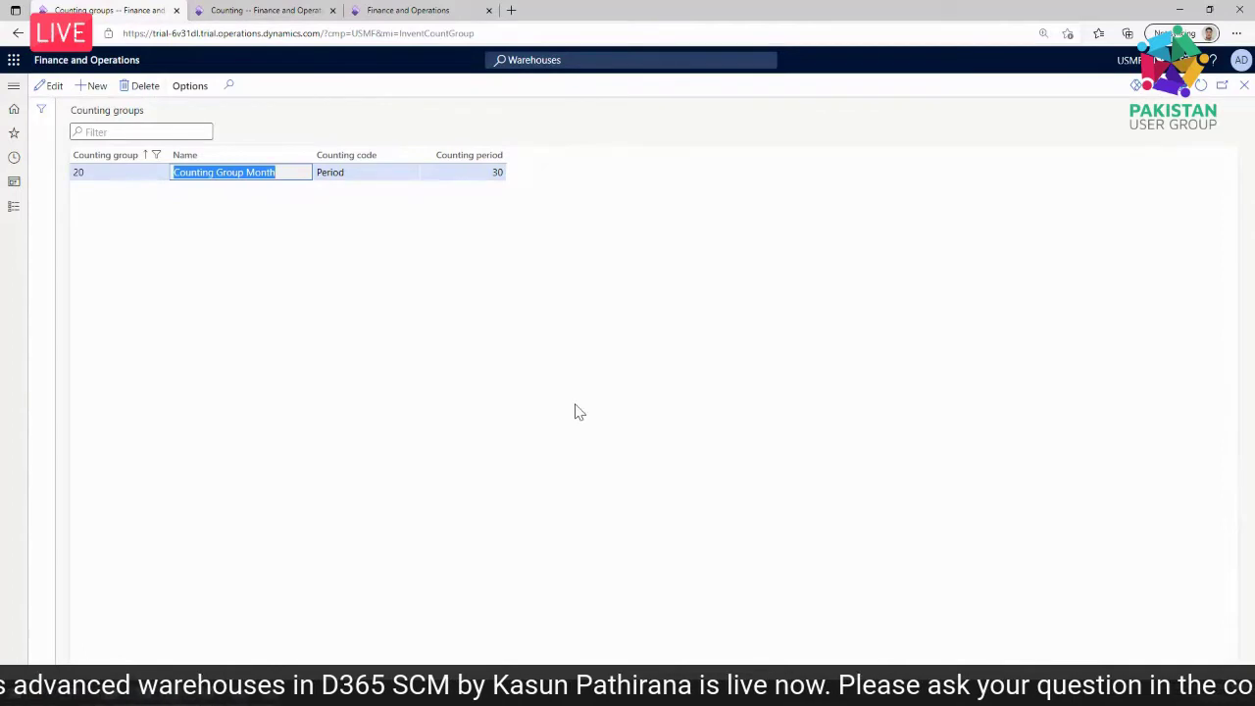
left_click(252, 13)
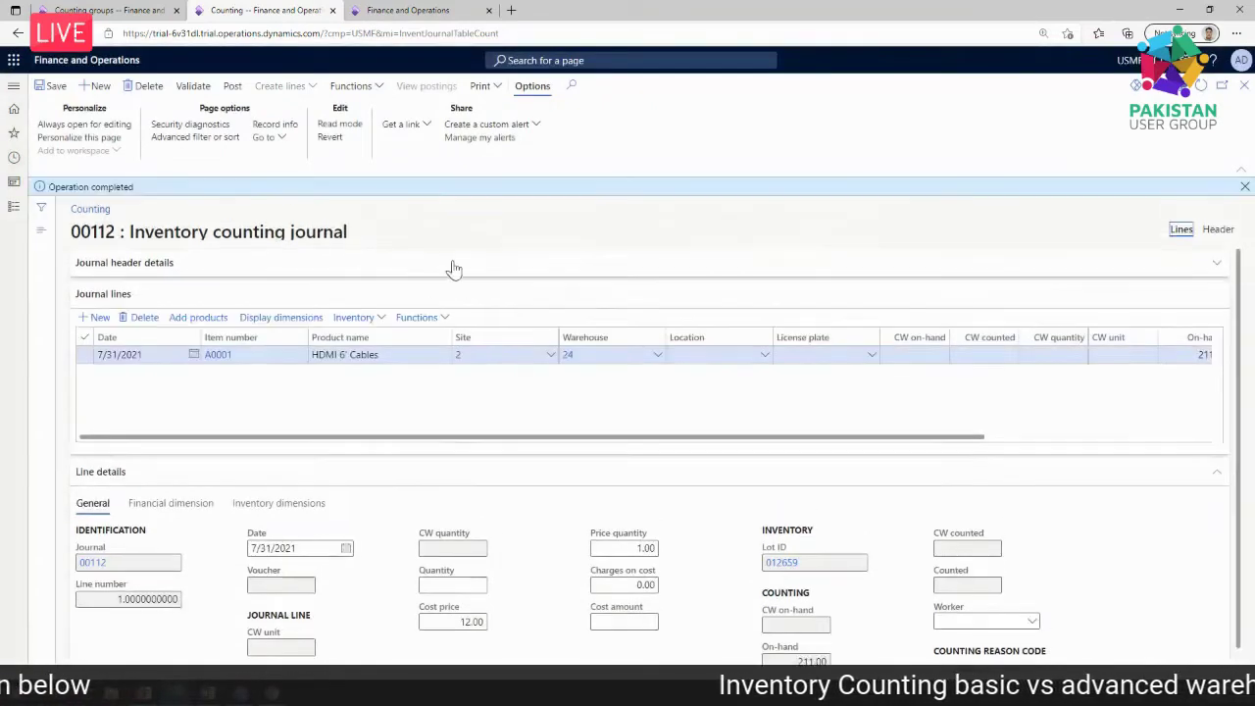
left_click_drag(971, 441, 1204, 476)
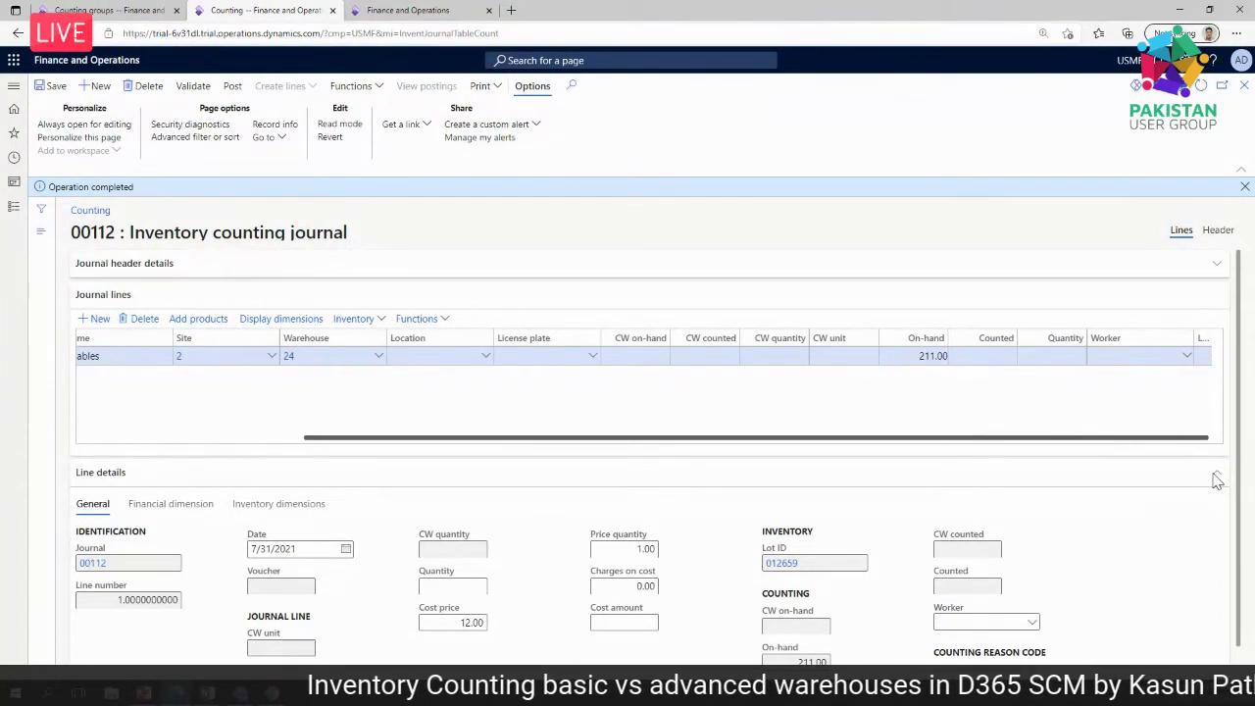
left_click(919, 355)
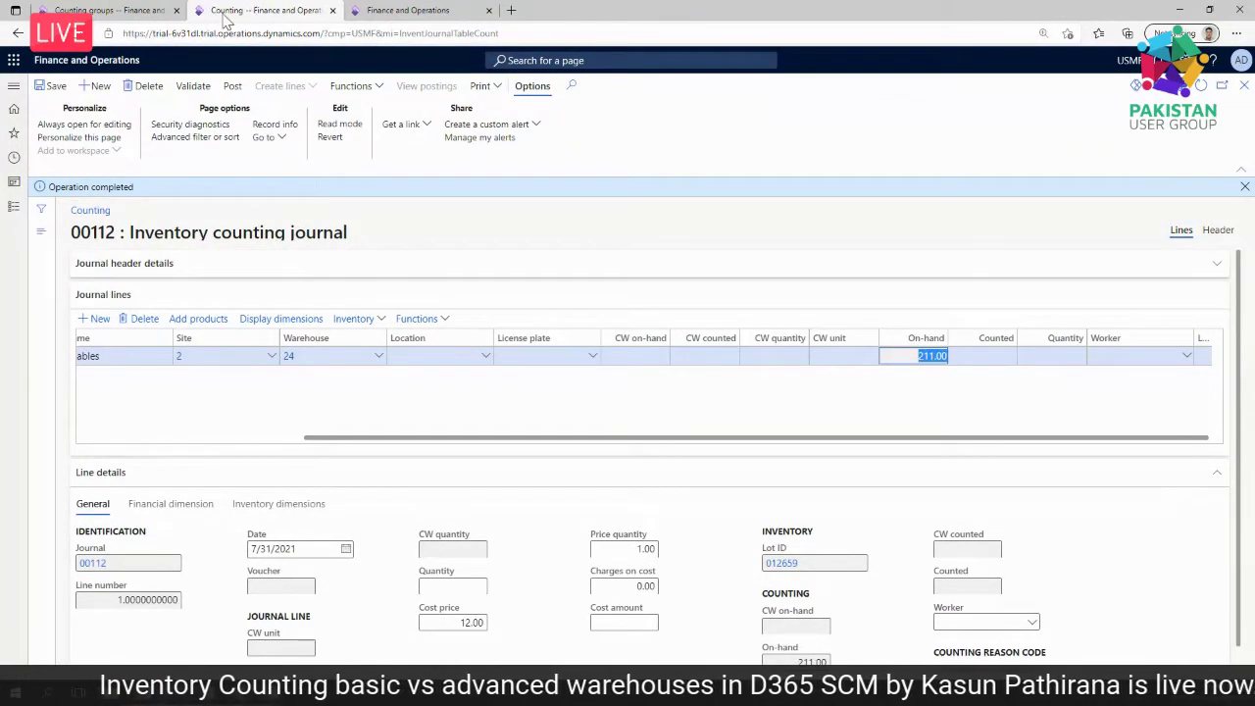
left_click(379, 10)
left_click(246, 10)
right_click(249, 10)
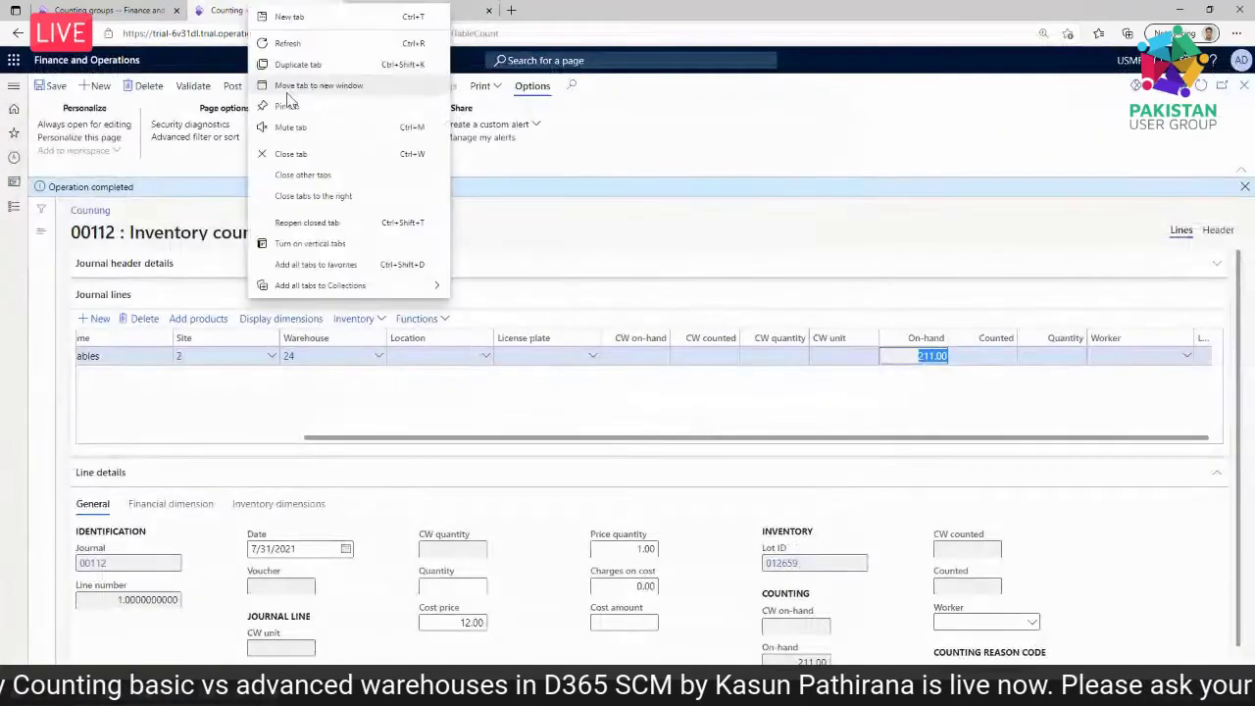
left_click(299, 65)
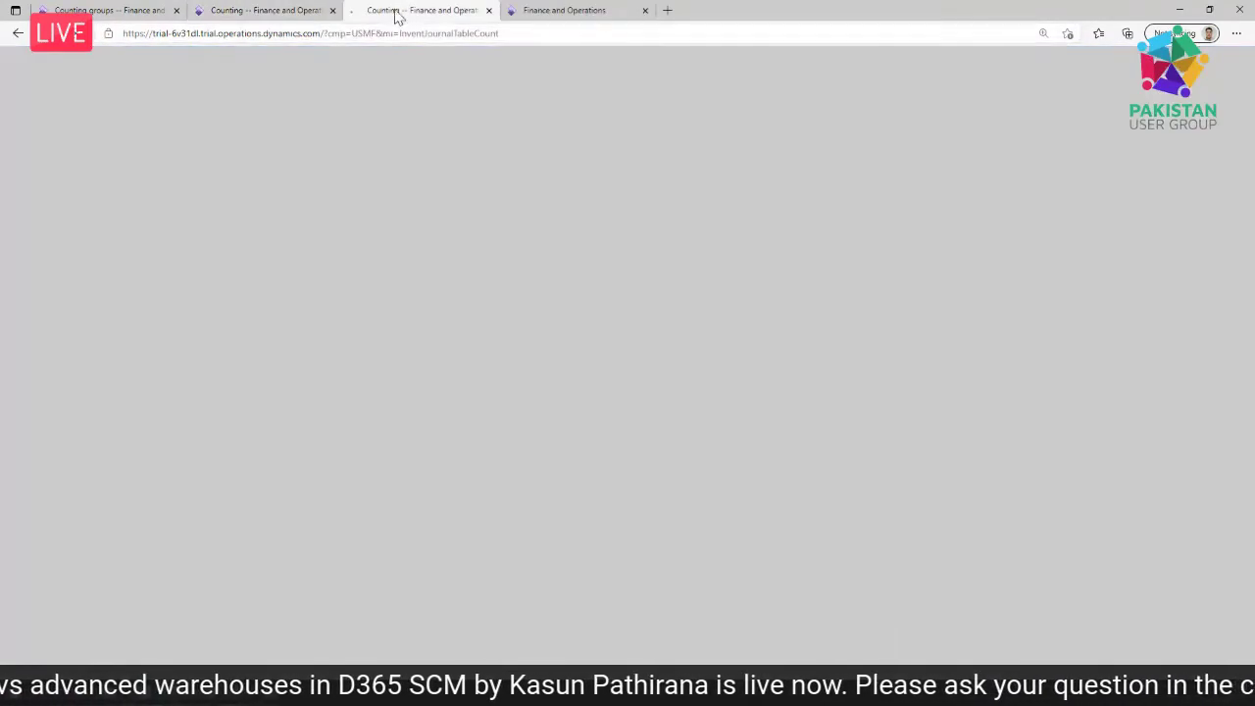
left_click(563, 11)
left_click(747, 345)
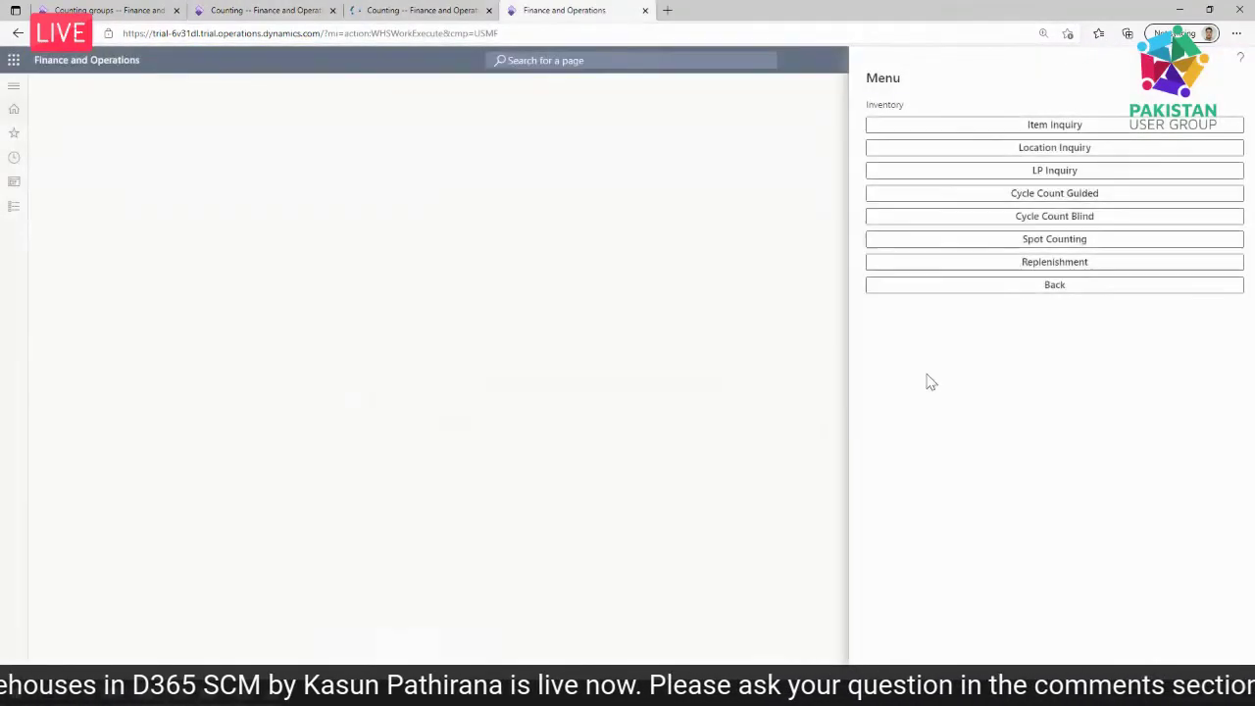
left_click(442, 12)
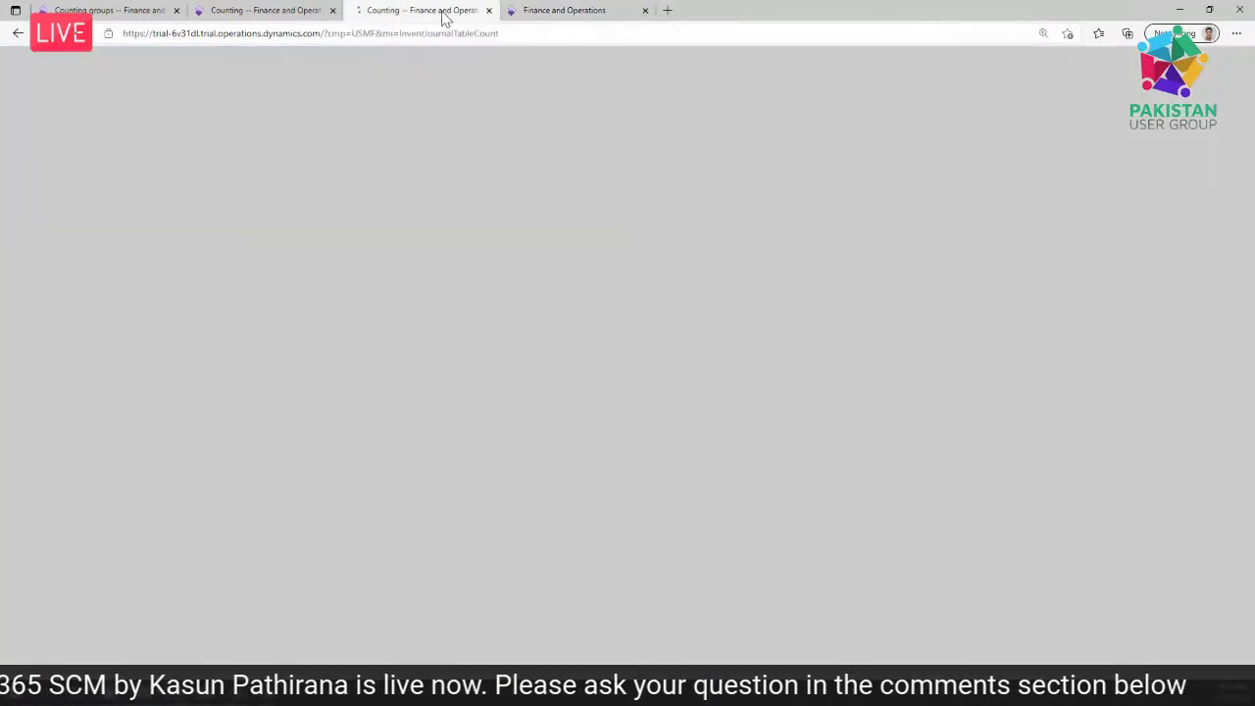
left_click(229, 12)
left_click(201, 438)
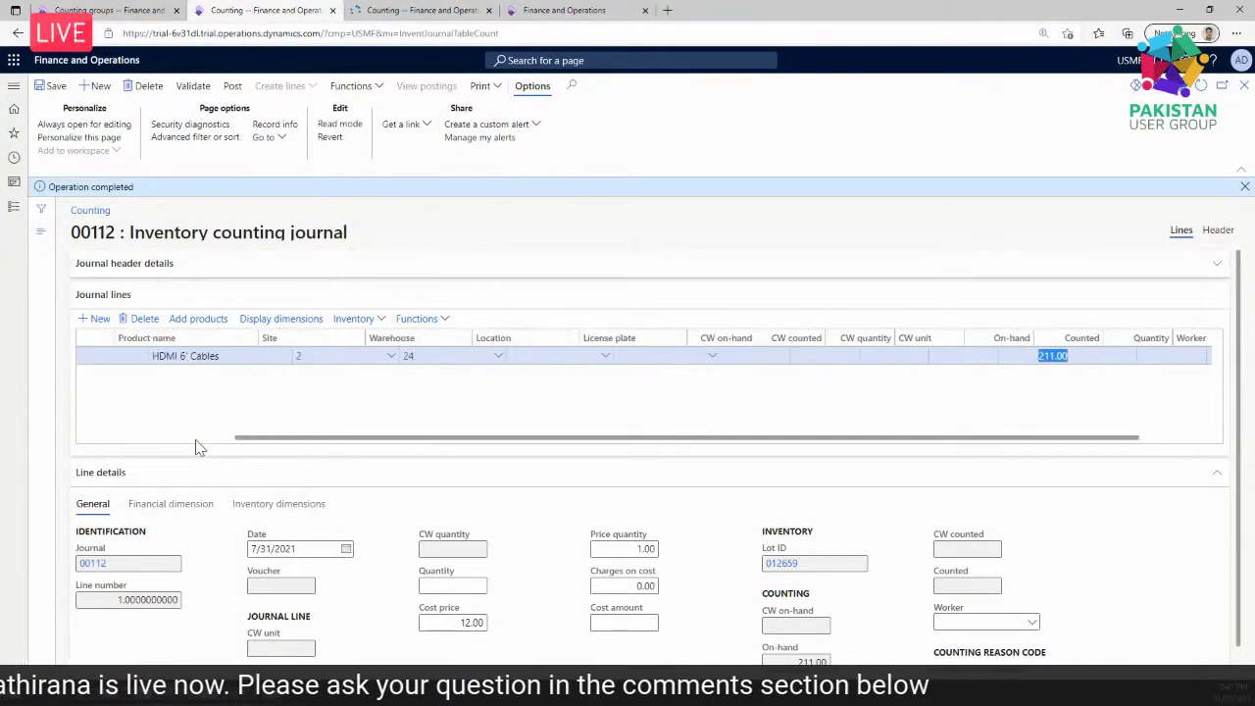
left_click(238, 361)
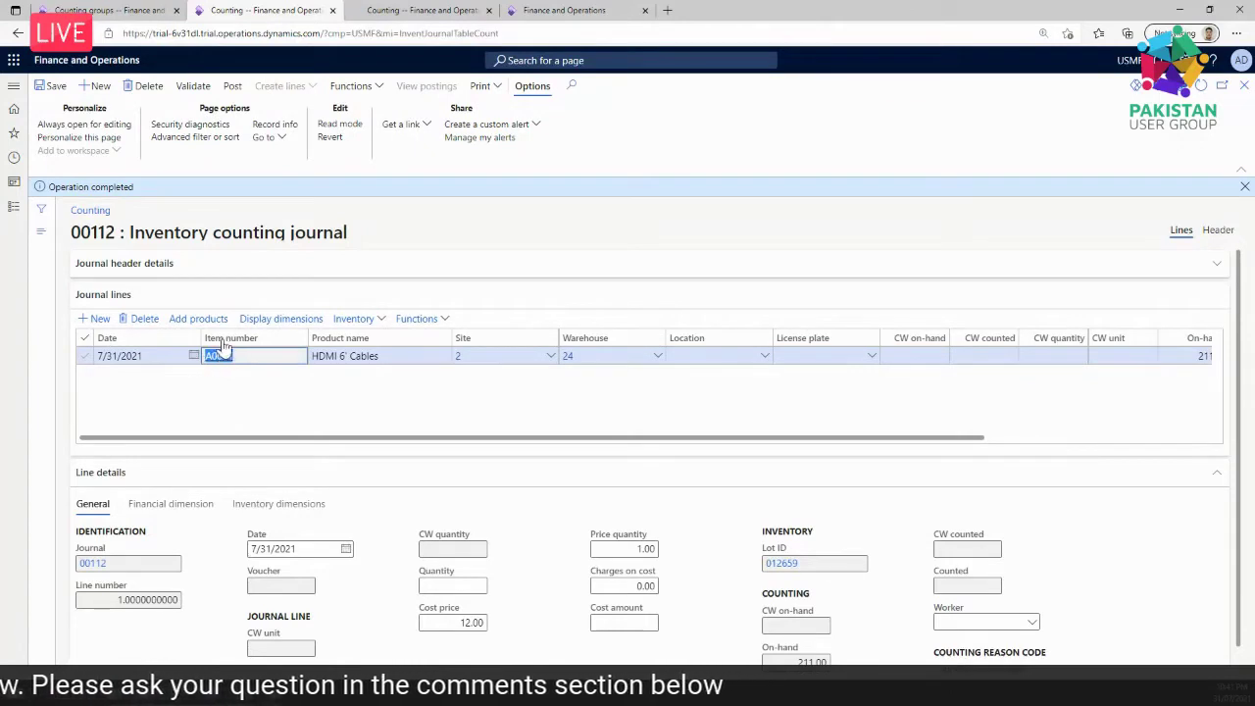
left_click(412, 10)
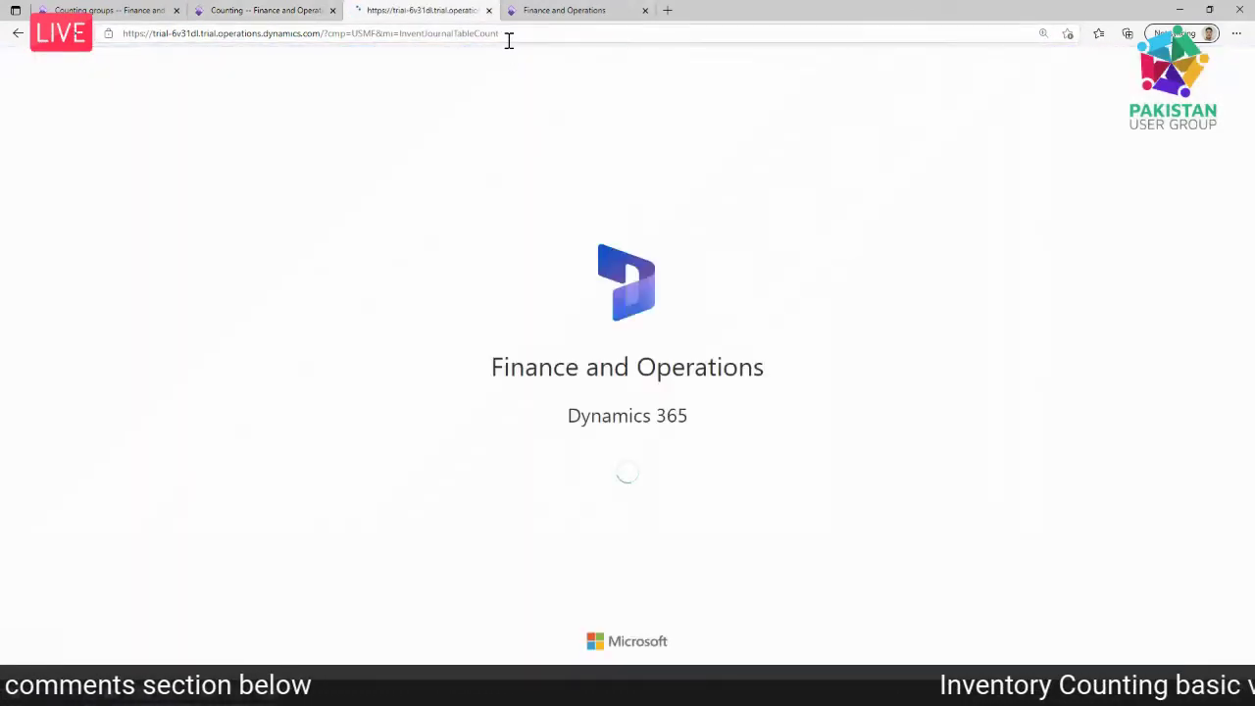
left_click(554, 10)
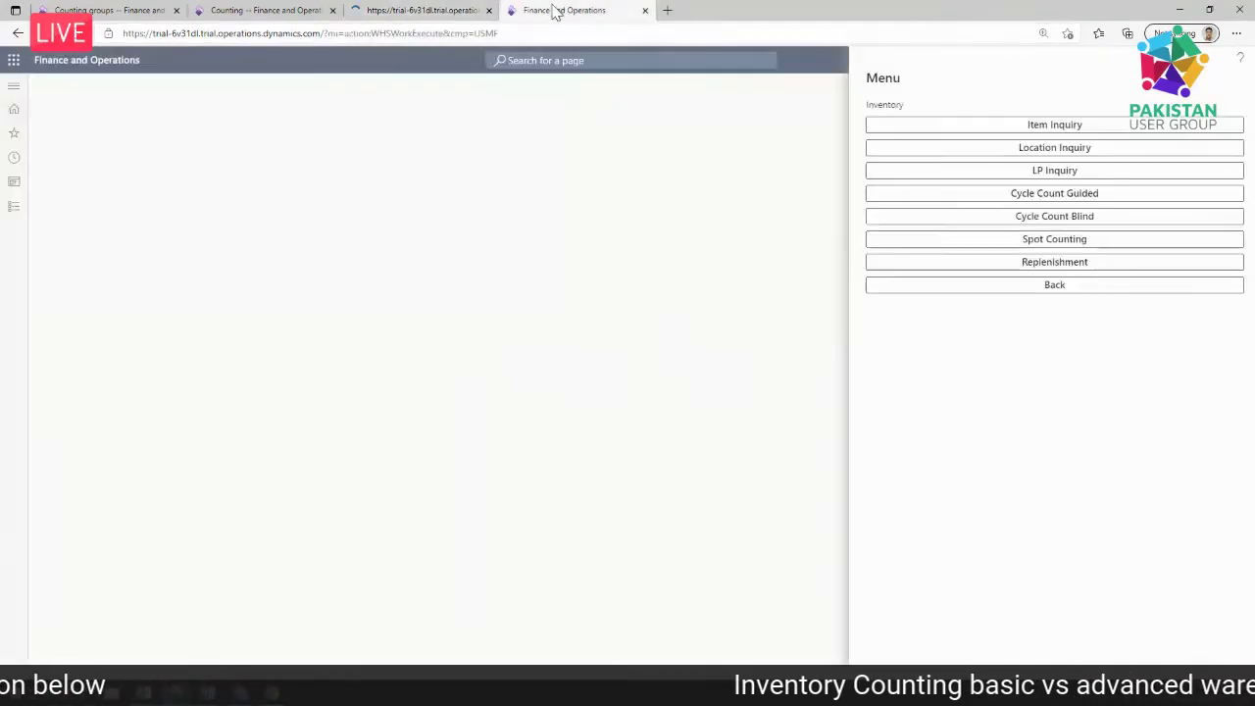
left_click(277, 11)
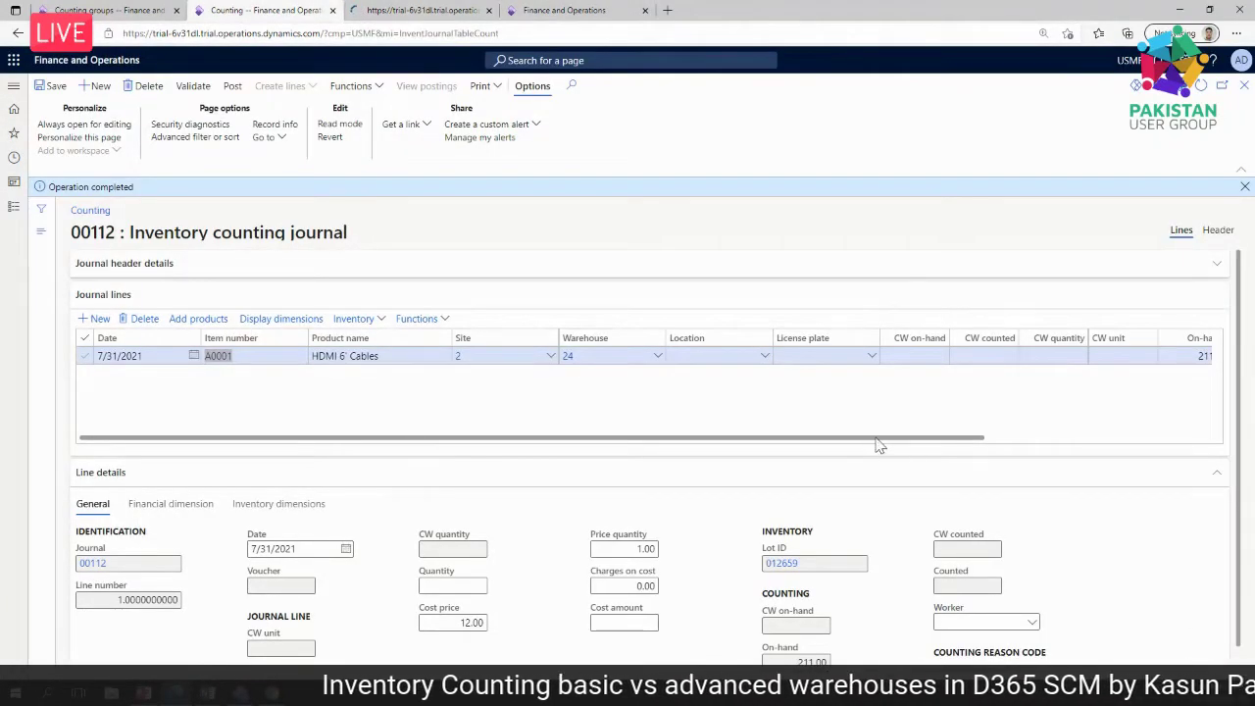
left_click_drag(879, 445, 887, 445)
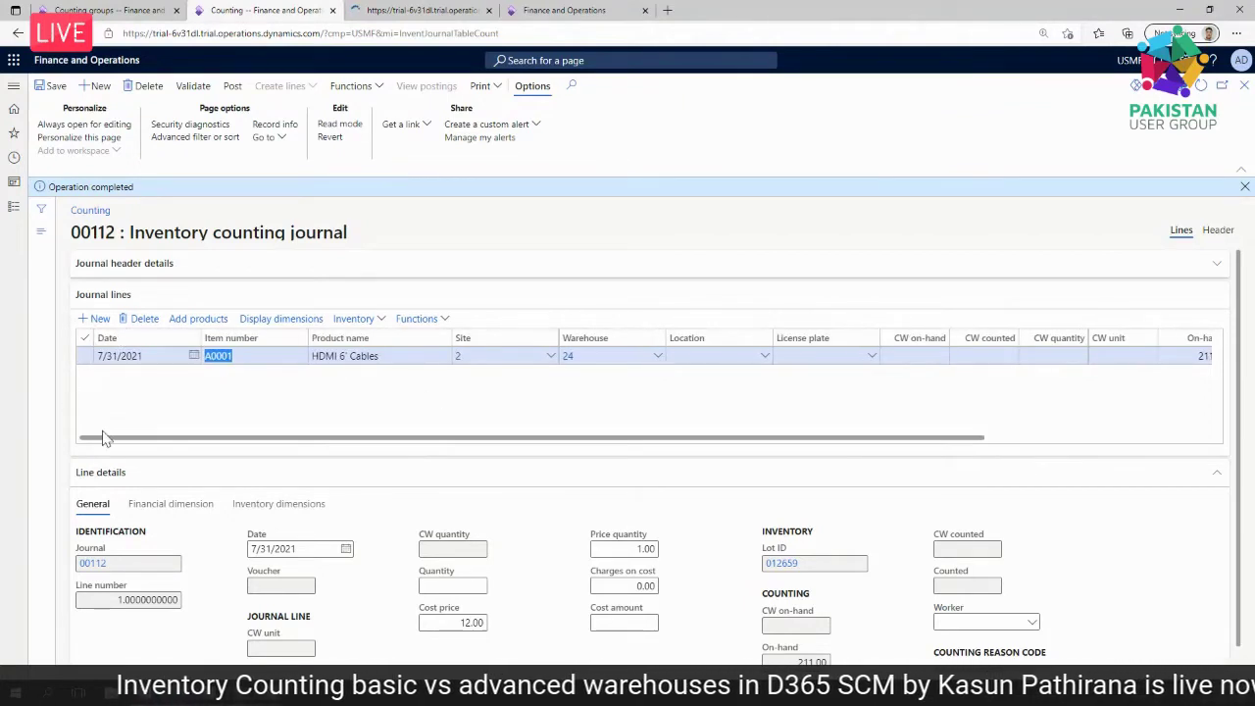
left_click(82, 355)
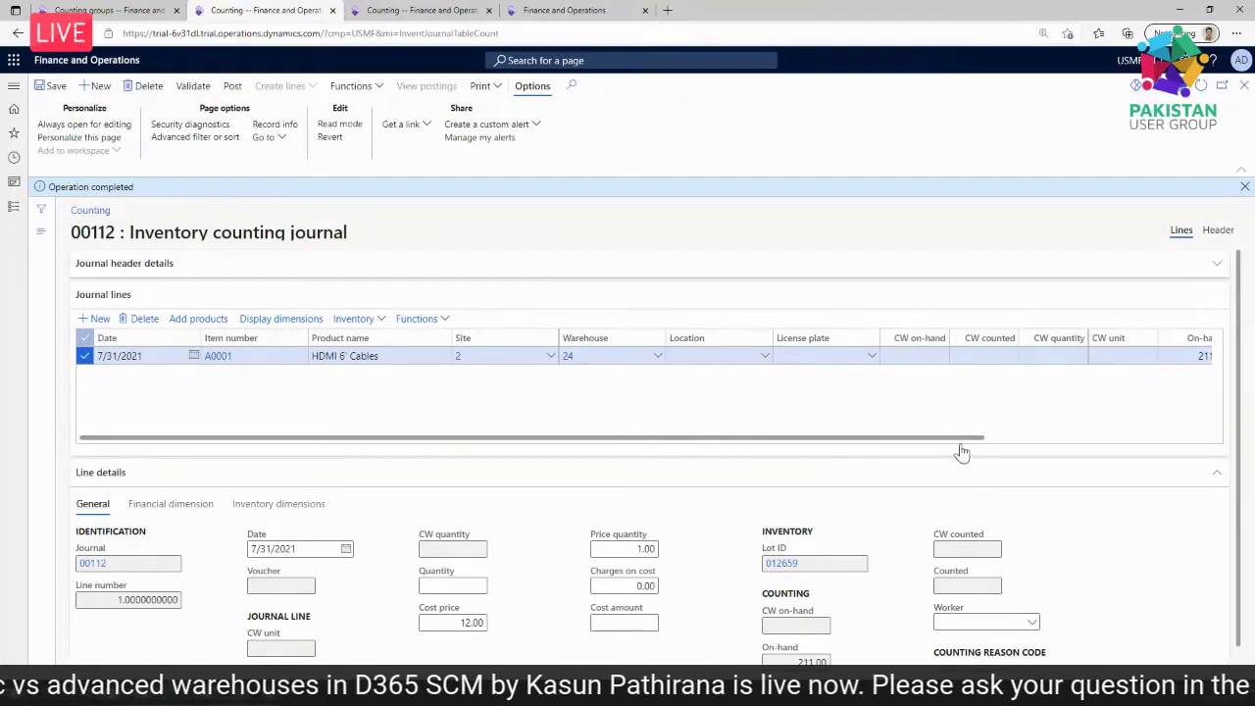
left_click_drag(966, 442, 1140, 446)
left_click(785, 397)
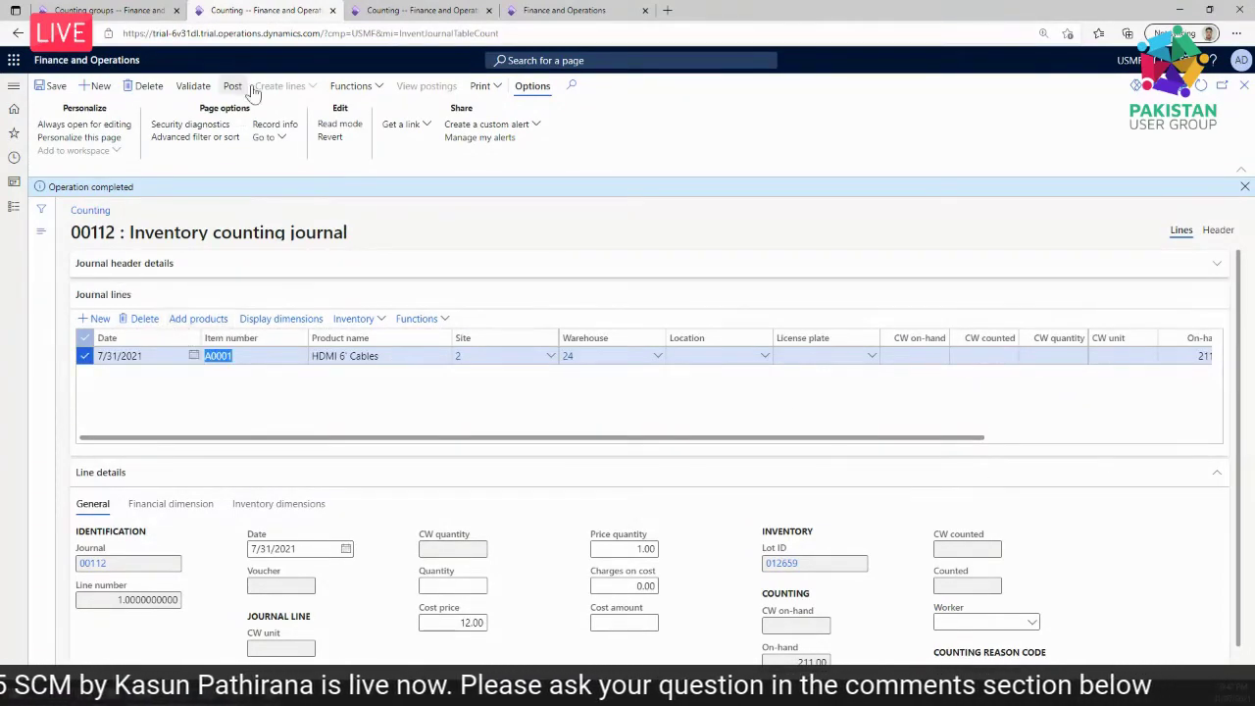
- Delete the A0001 line and rerun on-hand creation with the counting code activated, checking group 20's period
left_click(135, 323)
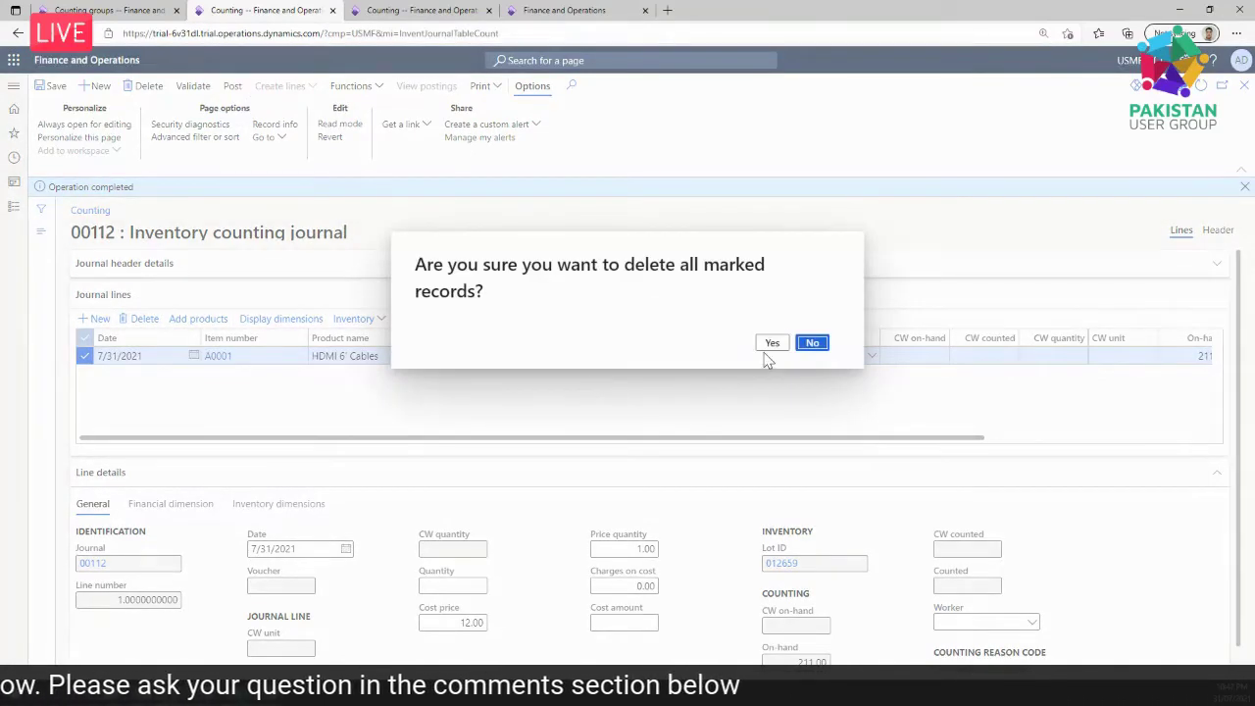
left_click(770, 344)
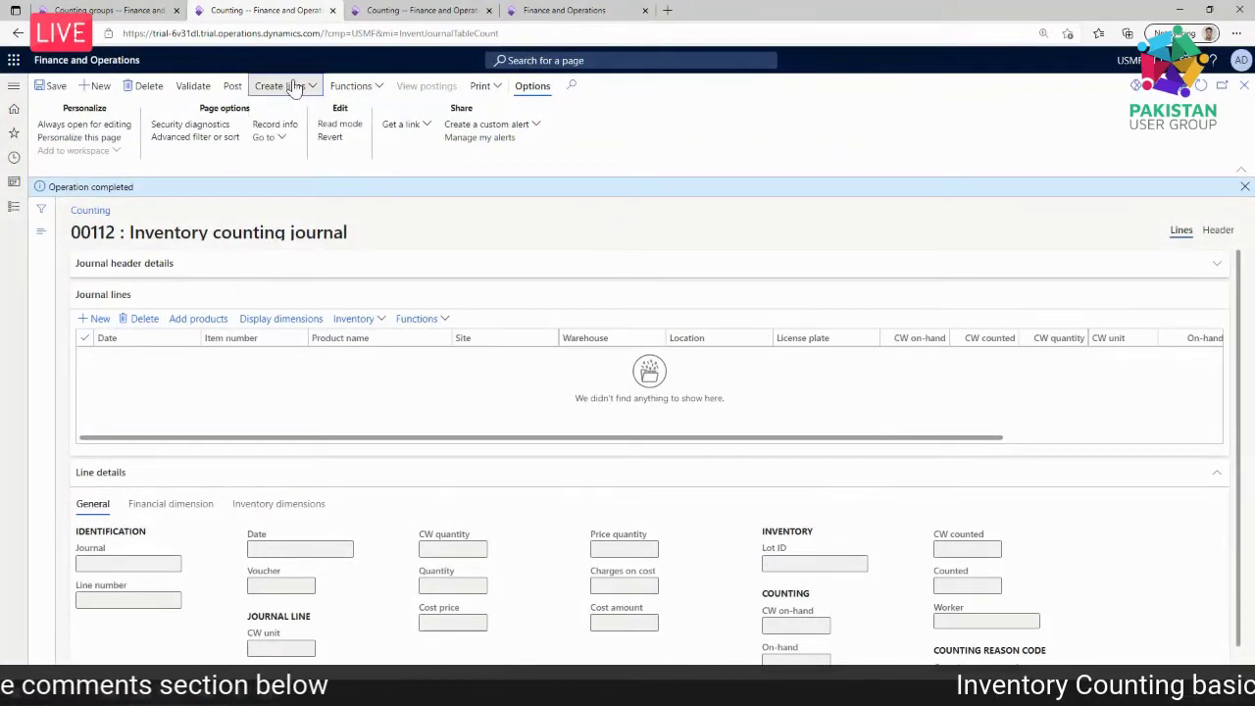
left_click(292, 86)
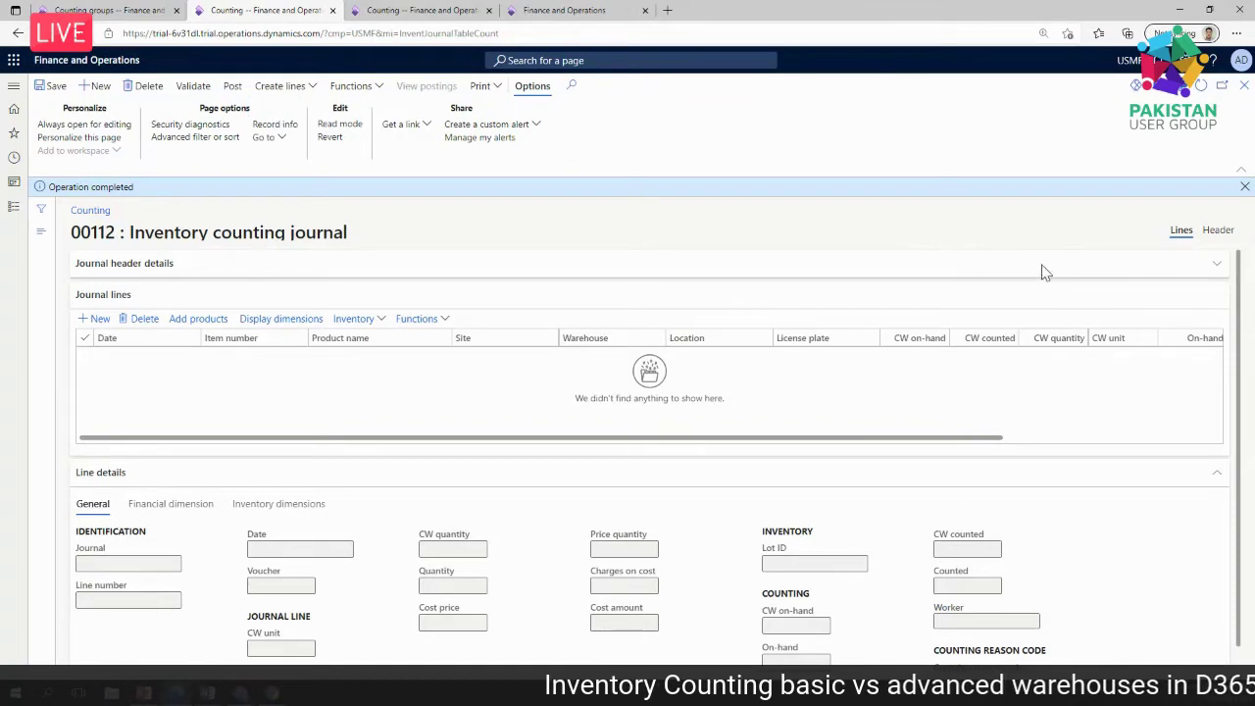
left_click(900, 397)
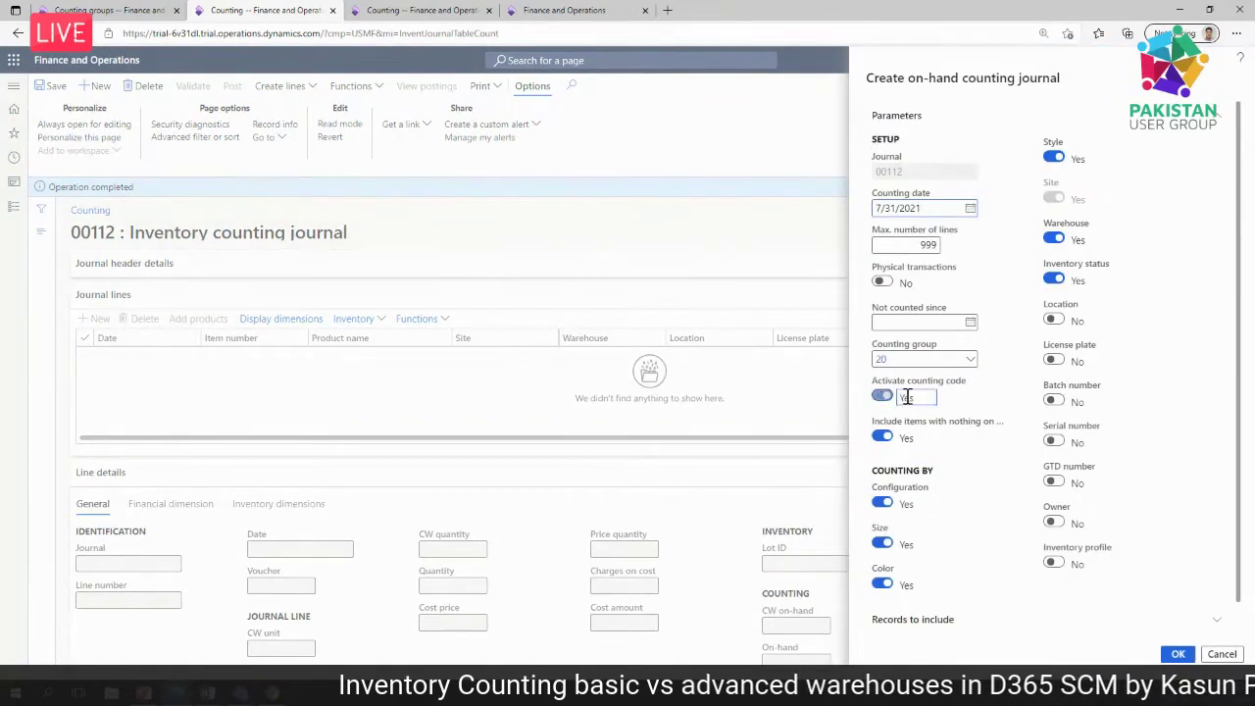
left_click(107, 10)
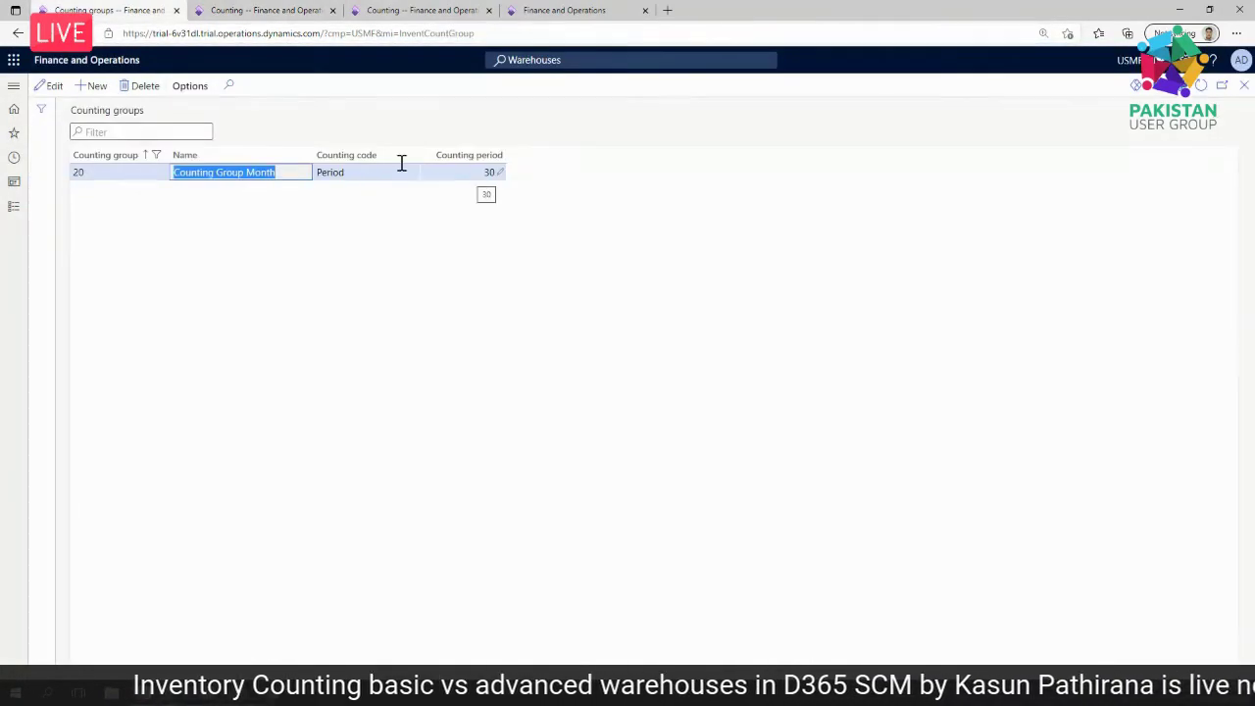
left_click(482, 174)
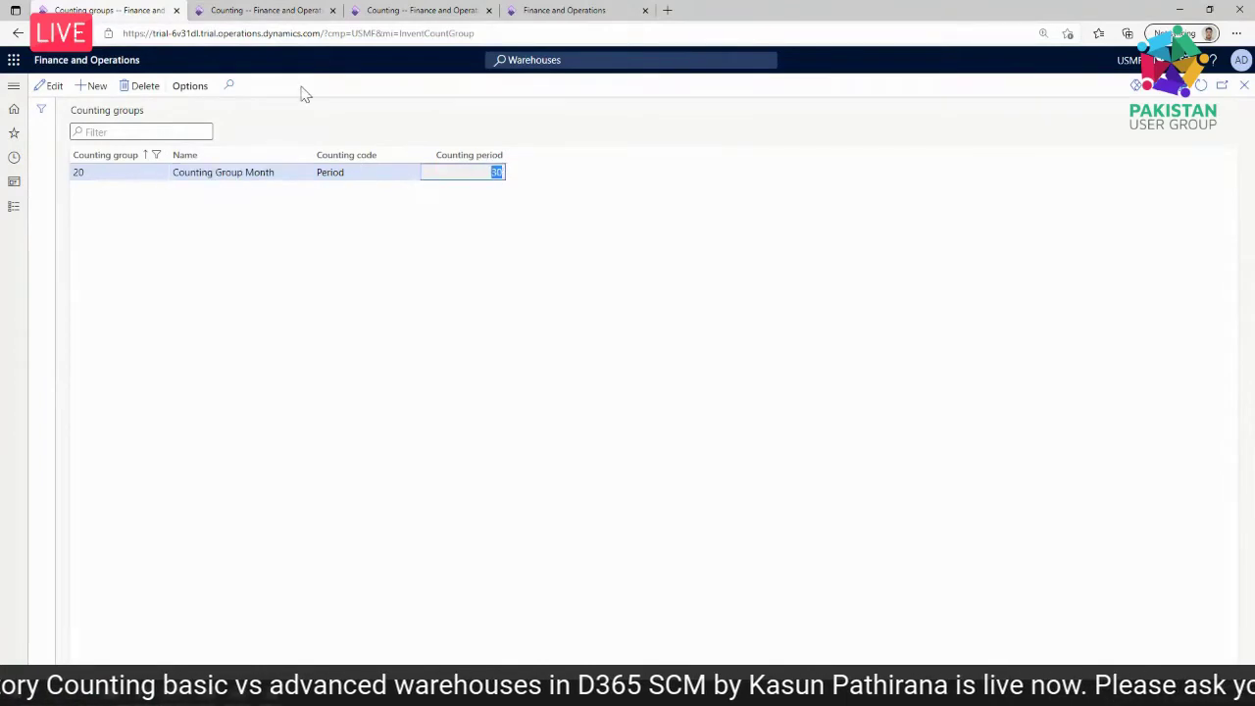
left_click(266, 20)
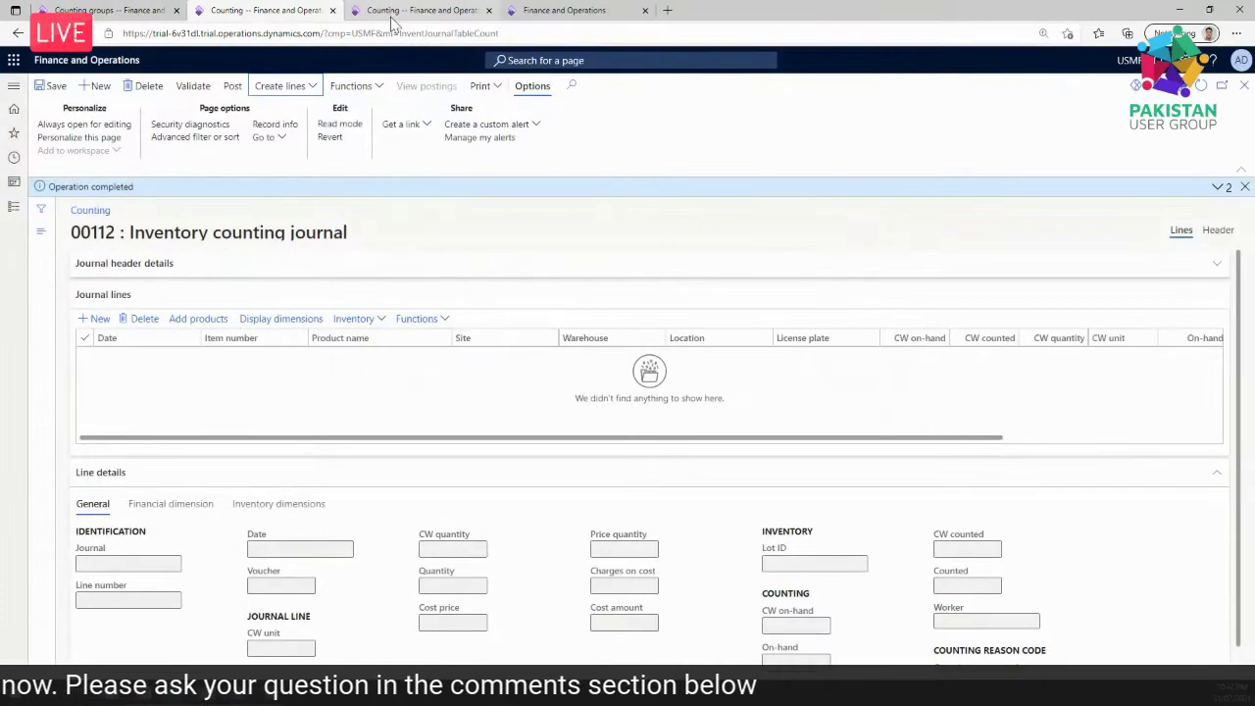
- Recreate journal 00112's on-hand lines with Activate counting code set to No
left_click(1243, 187)
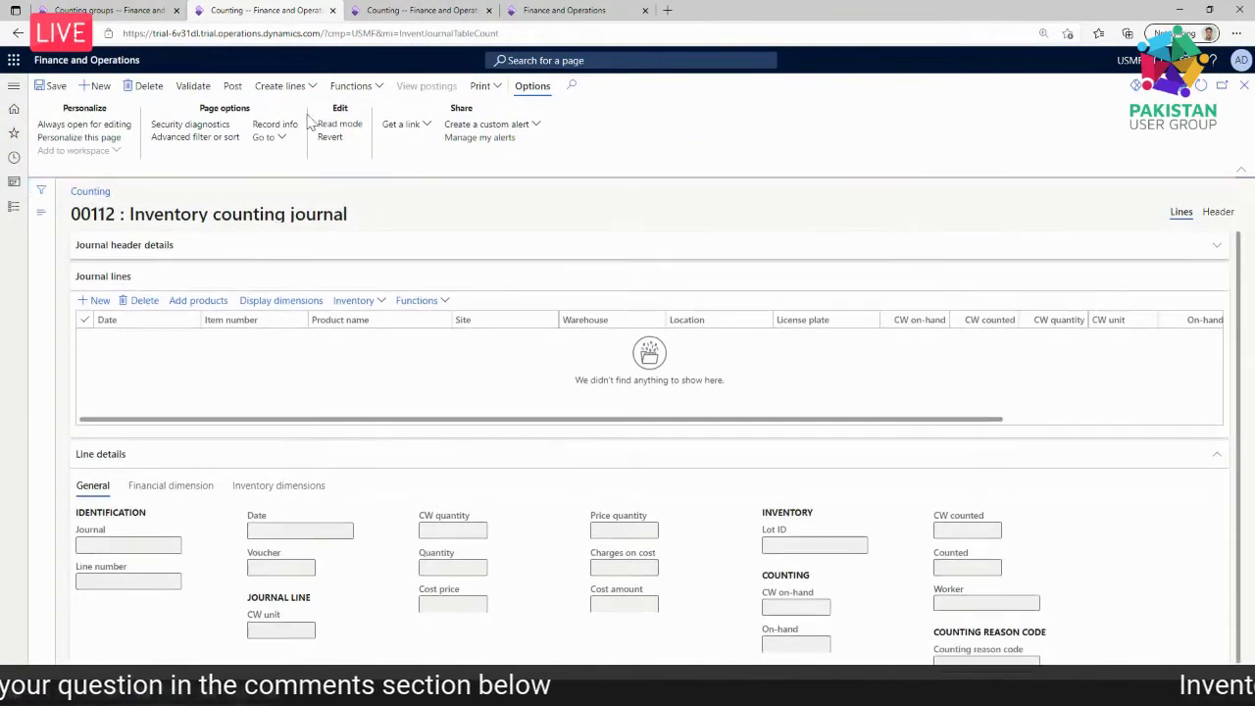
left_click(282, 86)
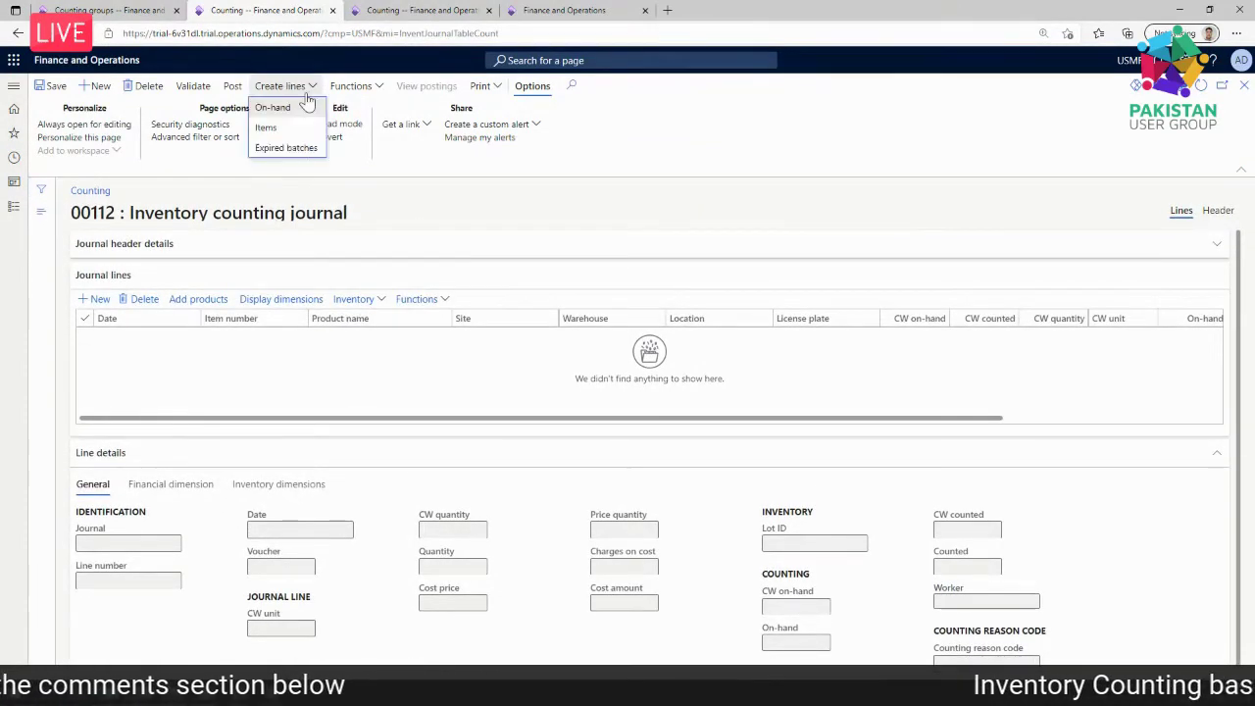
left_click(276, 109)
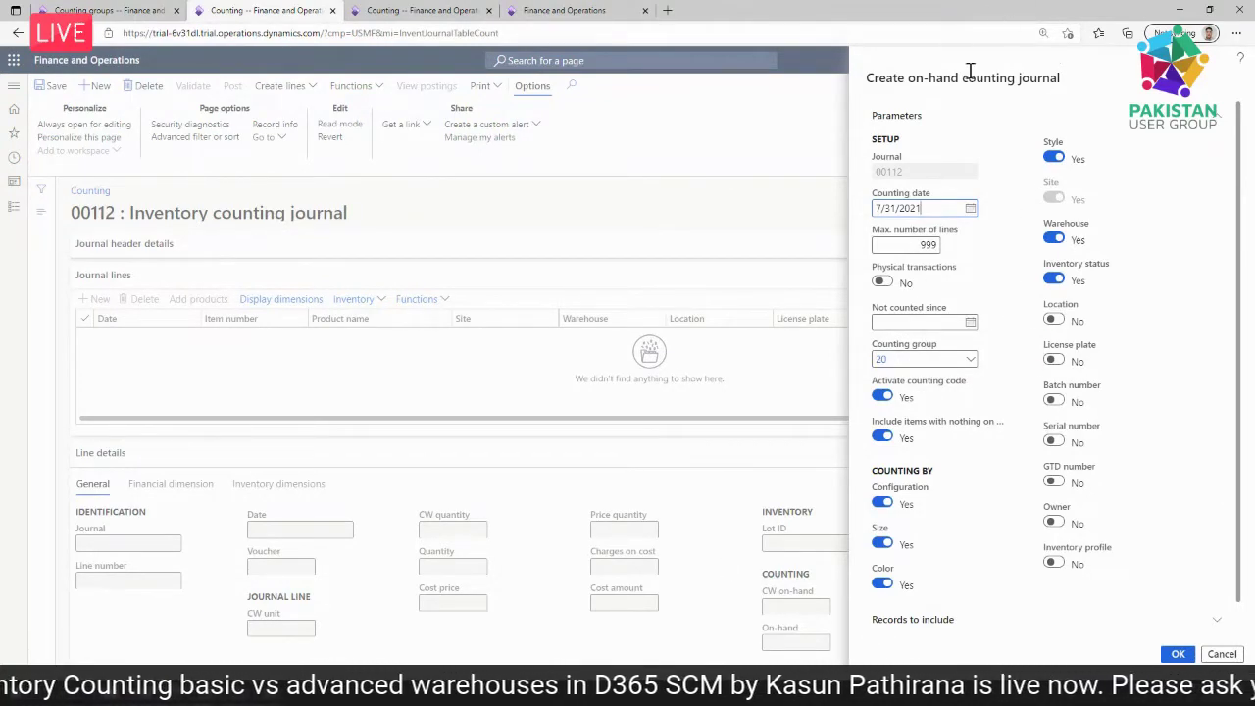
left_click(881, 397)
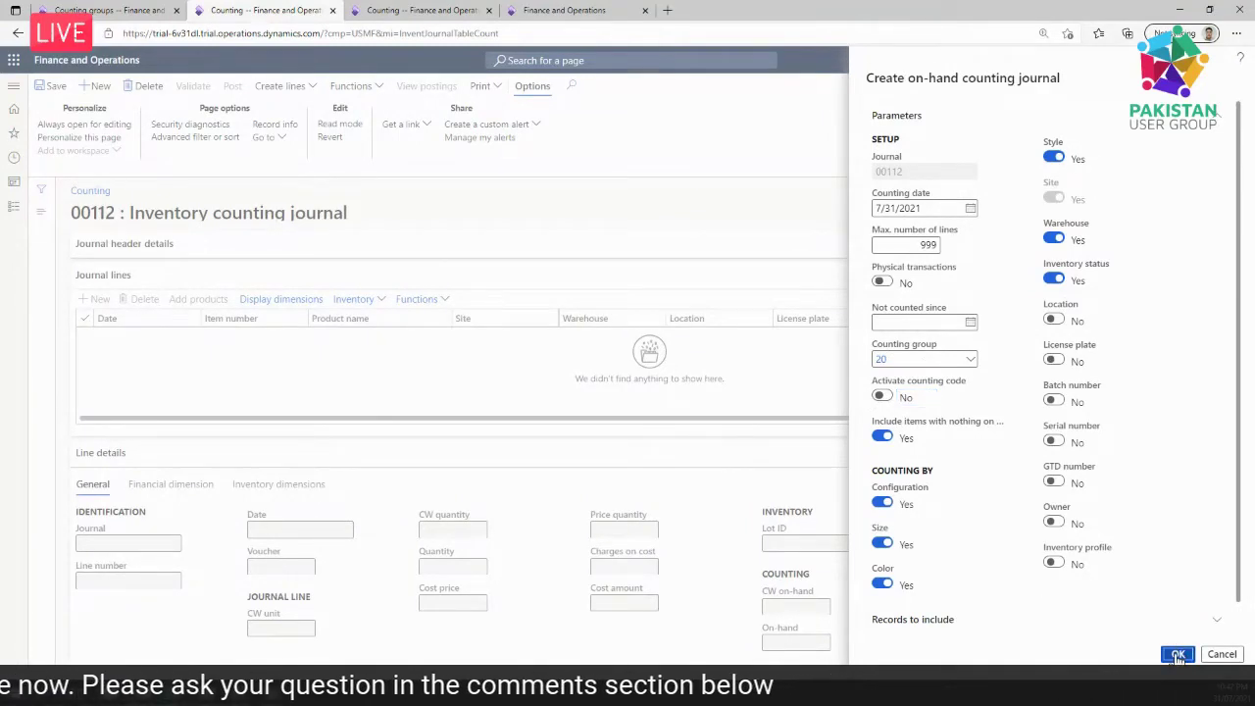
key("Return")
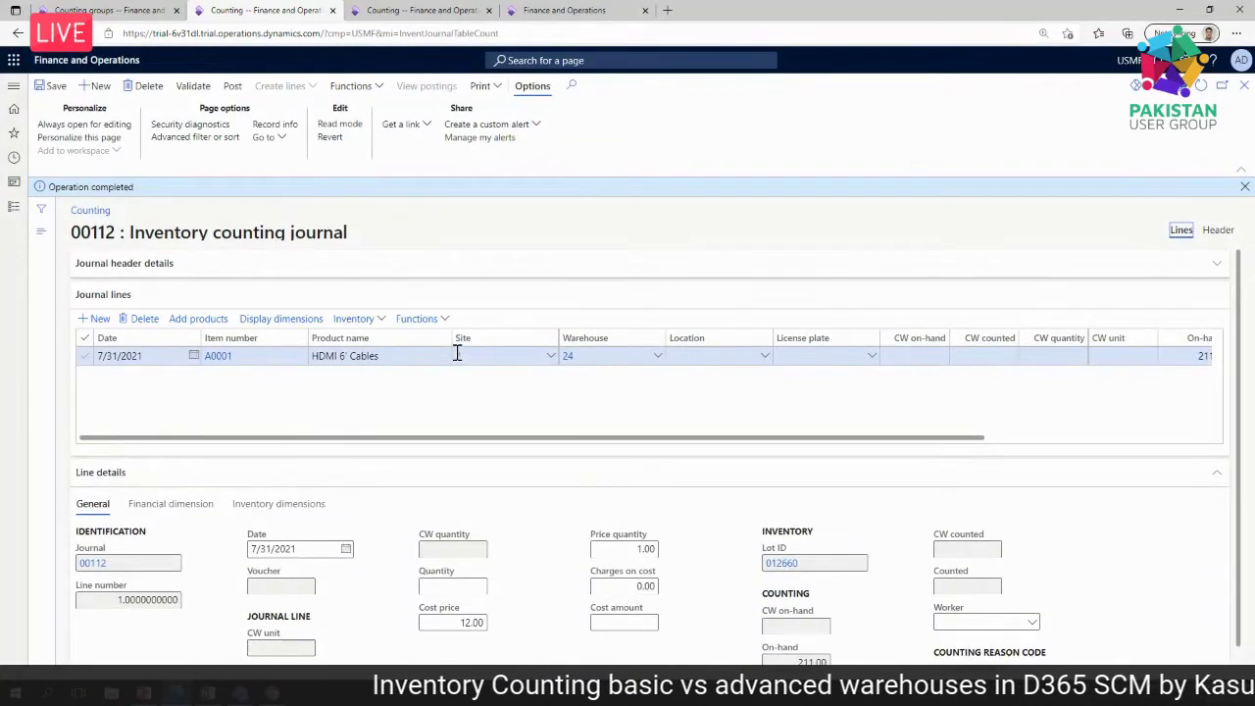
- Check the regenerated A0001 line, lot 012660, then show the counting journals list
key("ctrl+shift+Tab")
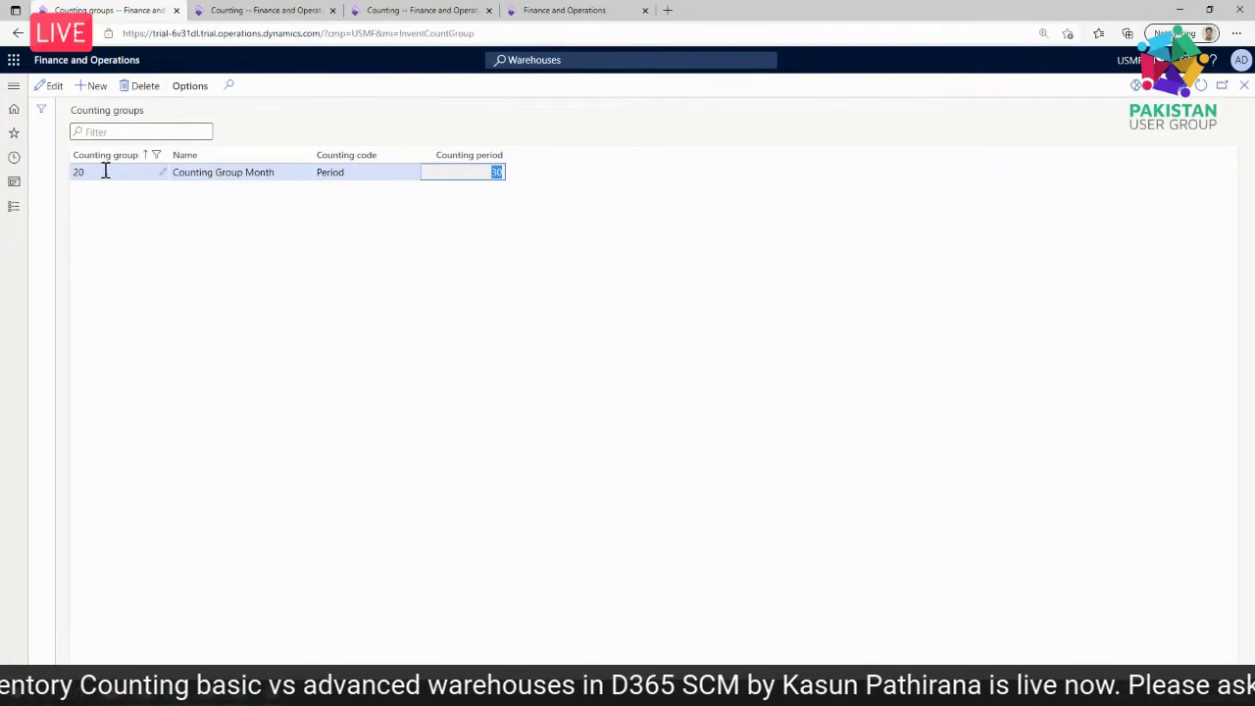
left_click(250, 10)
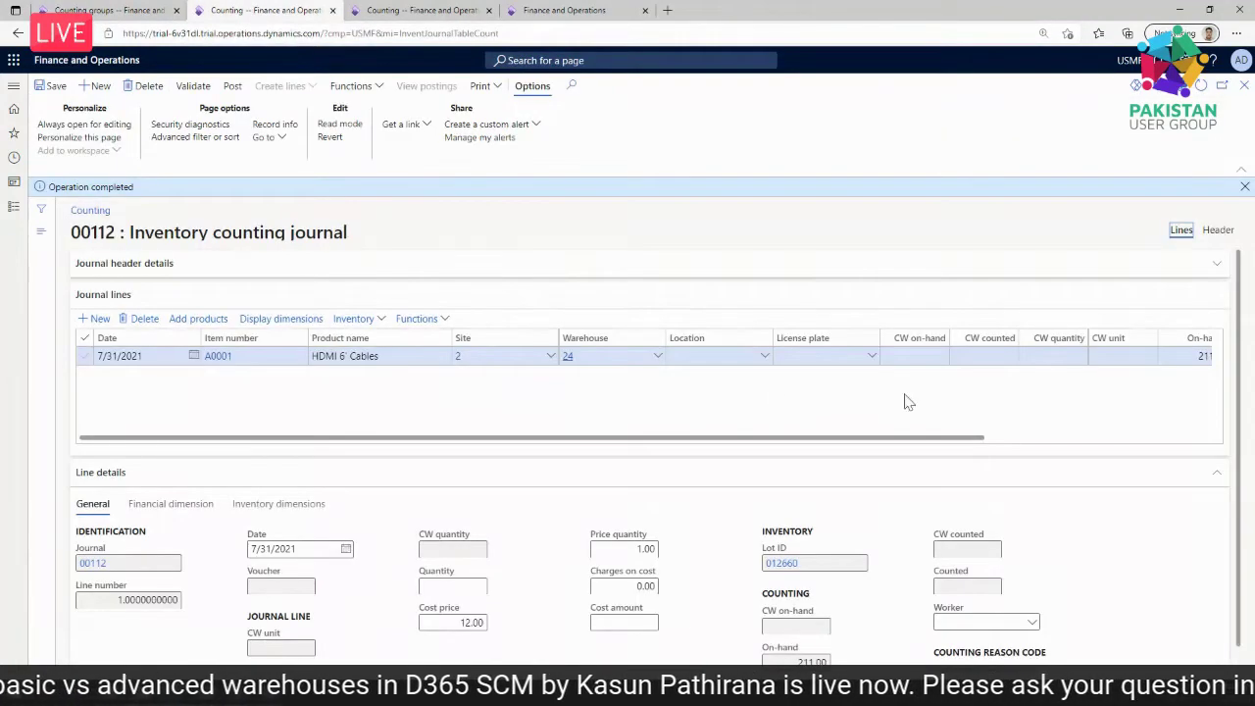
mouse_move(962, 443)
left_mouse_down()
mouse_move(1182, 455)
mouse_move(961, 457)
left_mouse_up()
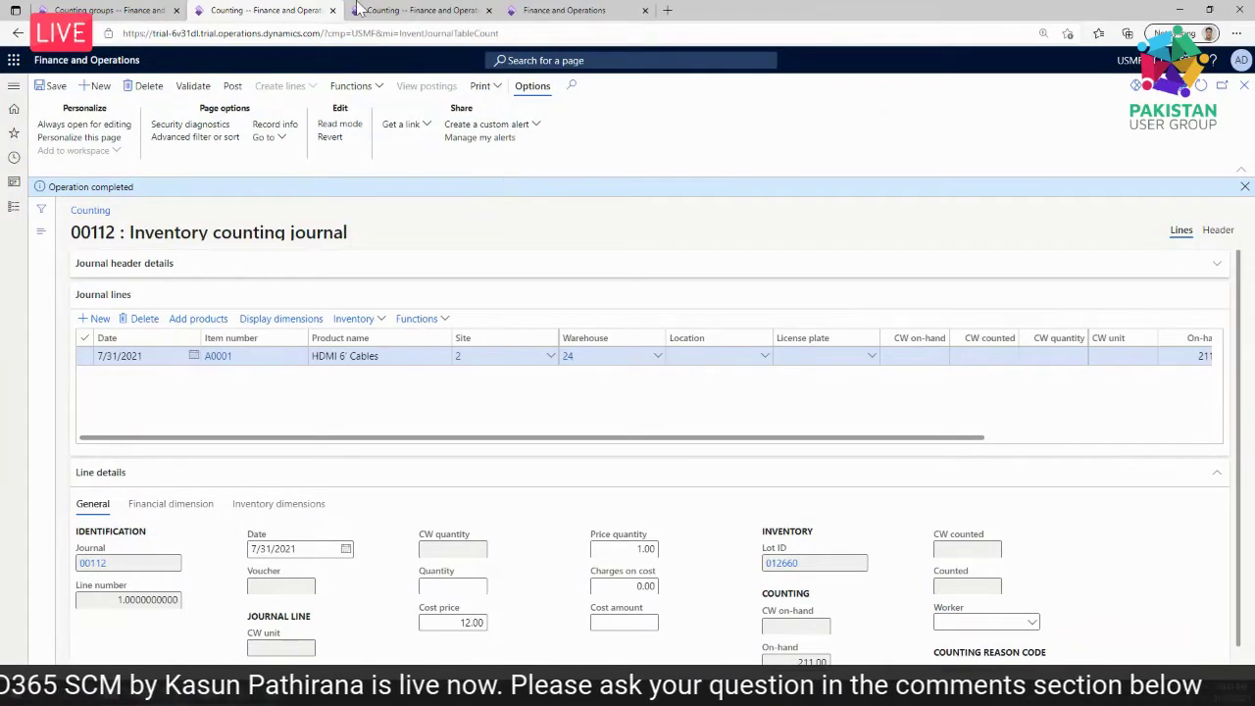
left_click(395, 10)
left_click(535, 10)
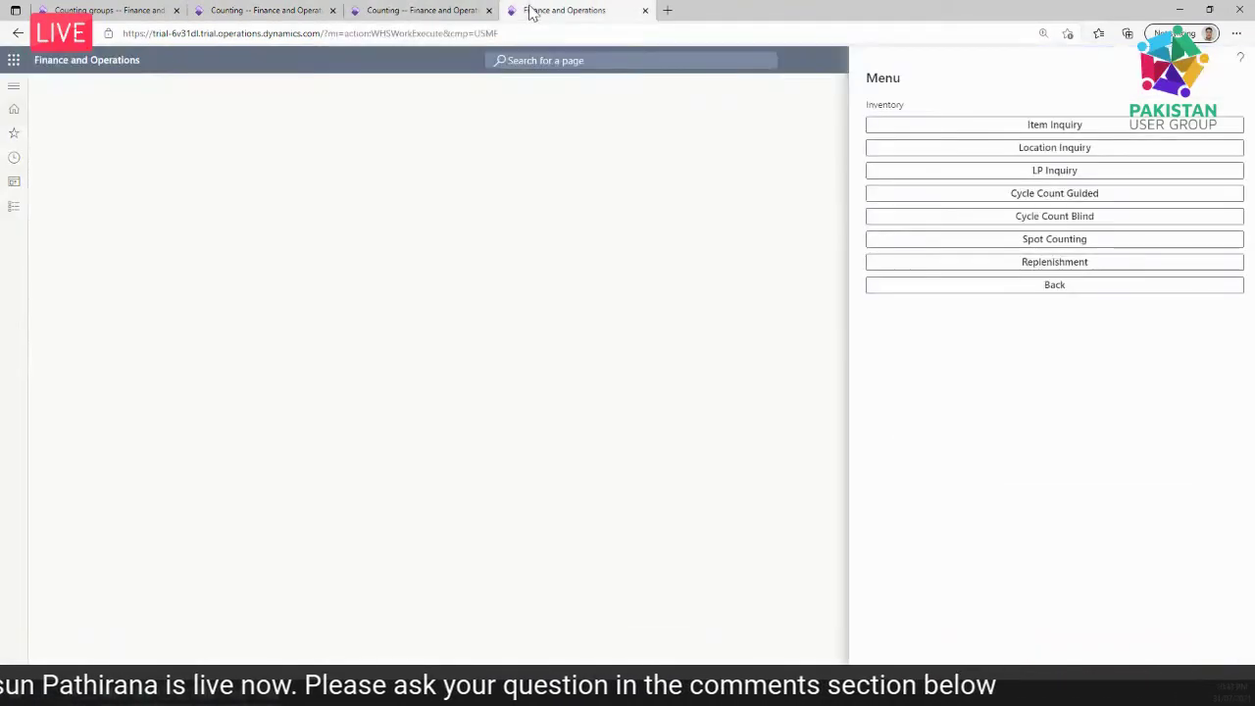
left_click(406, 10)
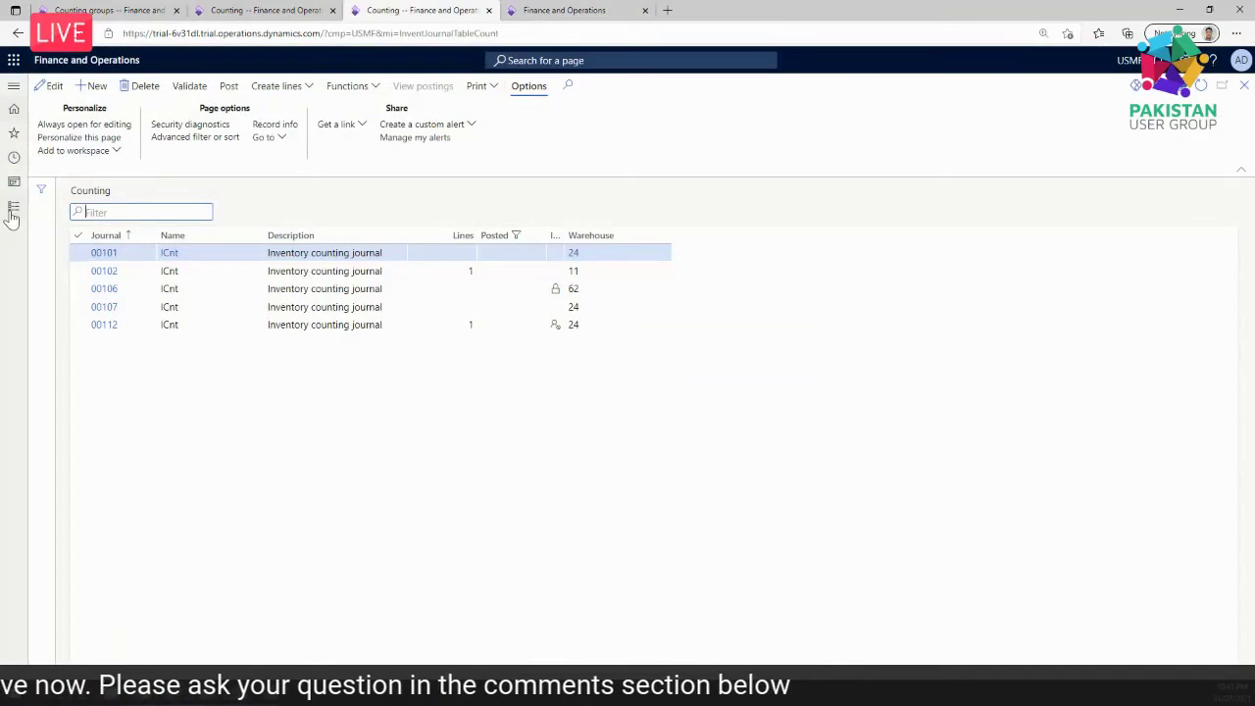
- Open the On-hand list from Favorites and filter the item number to A0001
left_click(14, 206)
left_click(49, 132)
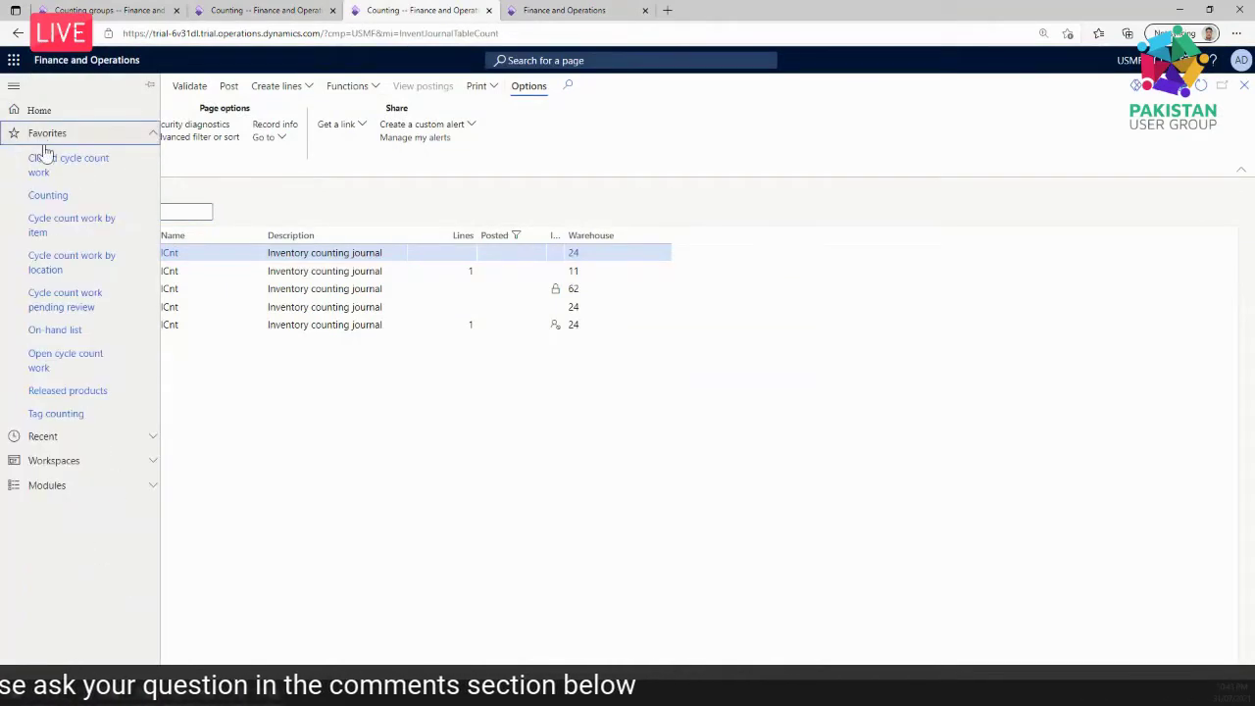
left_click(73, 333)
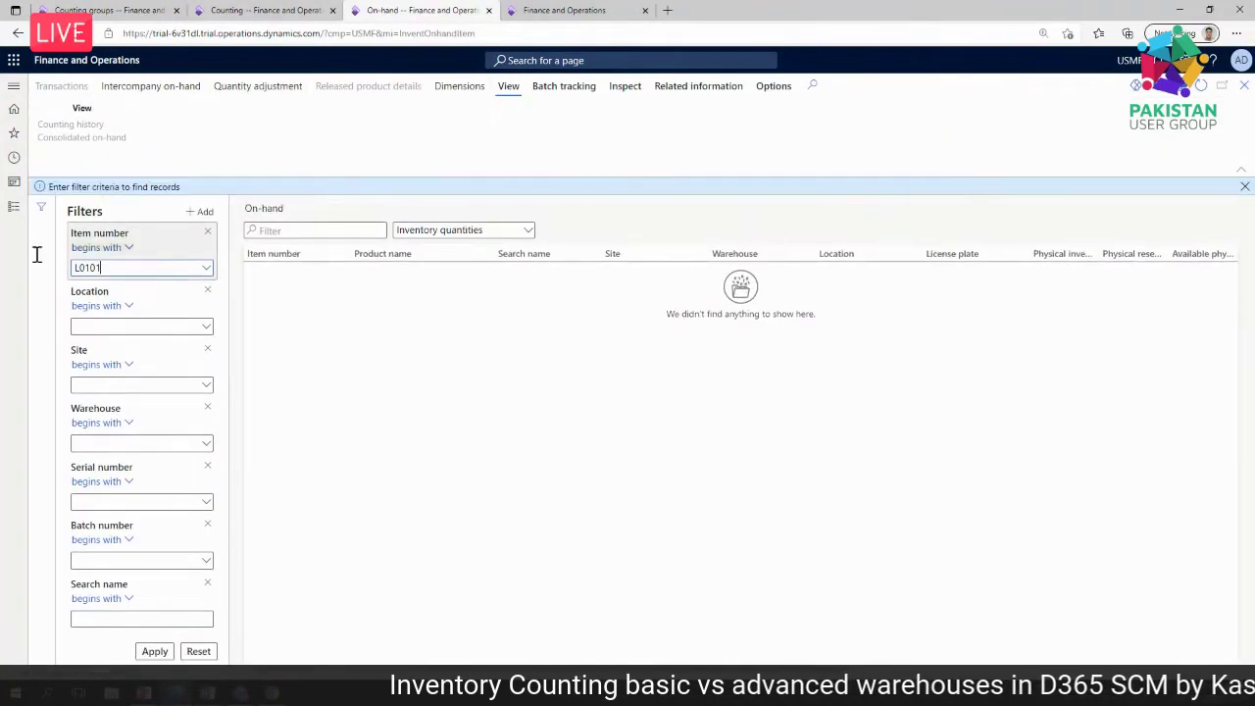
double_click(106, 268)
type("A0001")
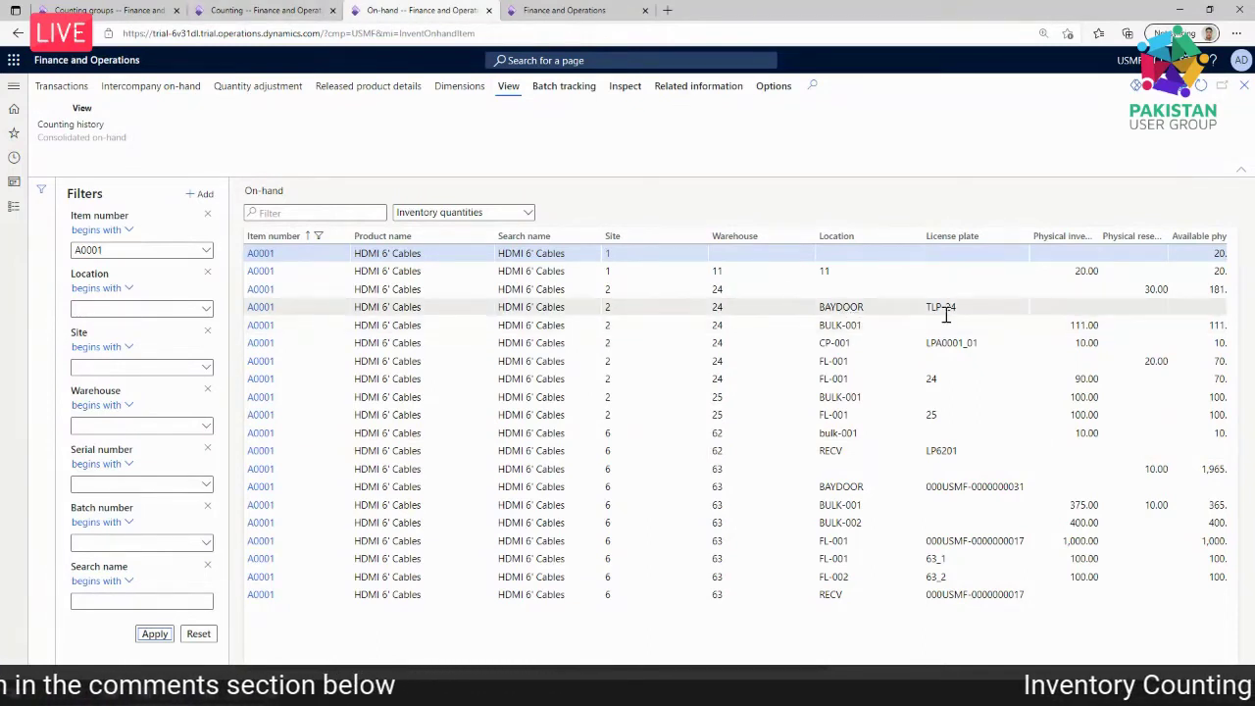
- Filter the on-hand list to warehouse 24, then open the Location lookup on journal 00112's A0001 line
left_click(749, 240)
type("24")
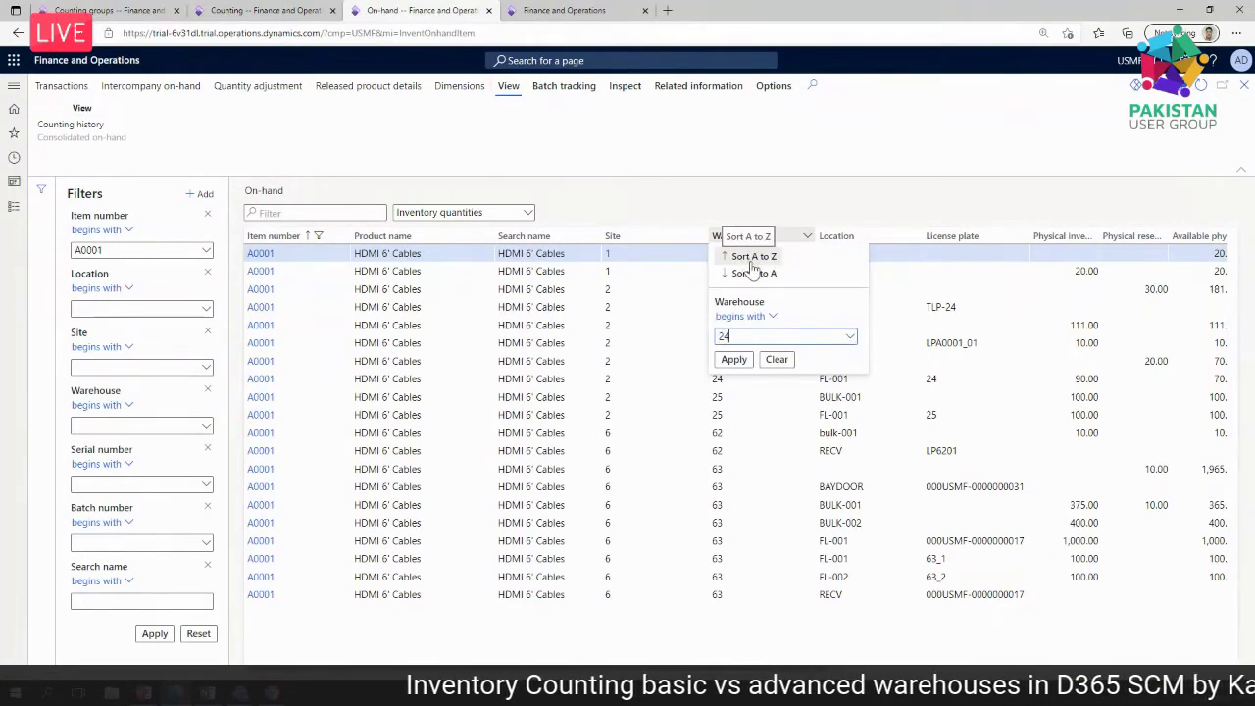
left_click(733, 358)
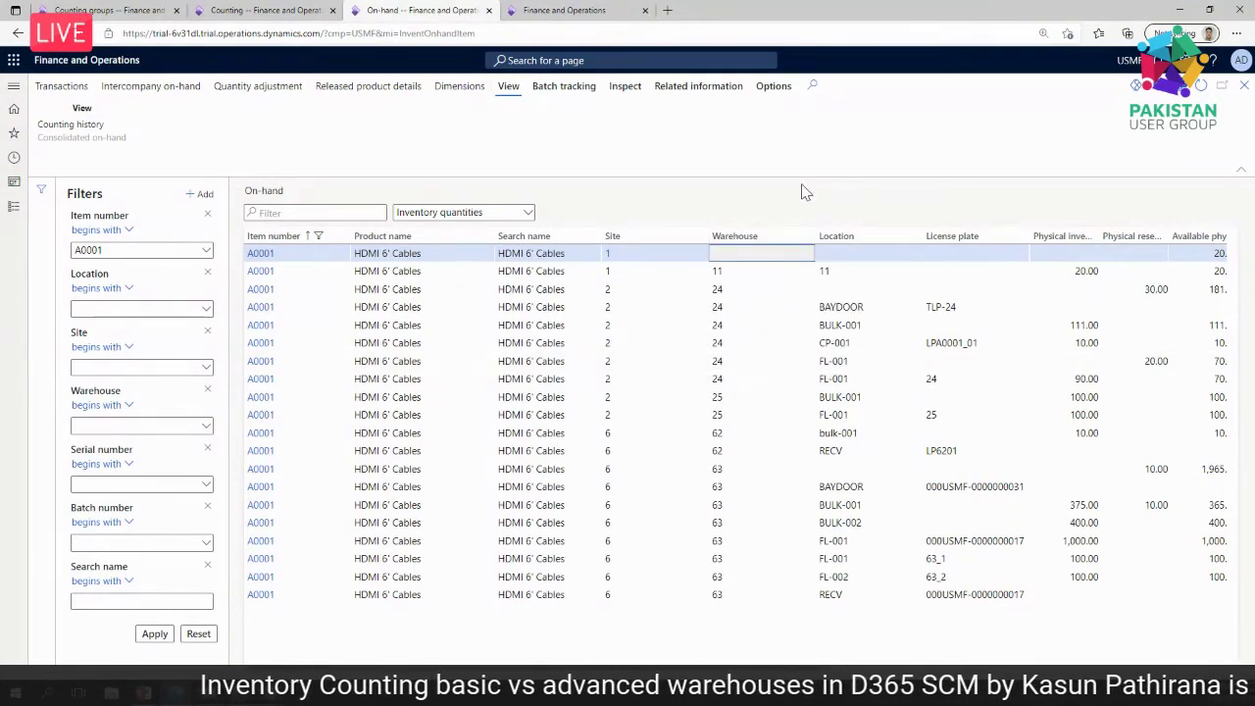
left_click(267, 10)
left_click(747, 360)
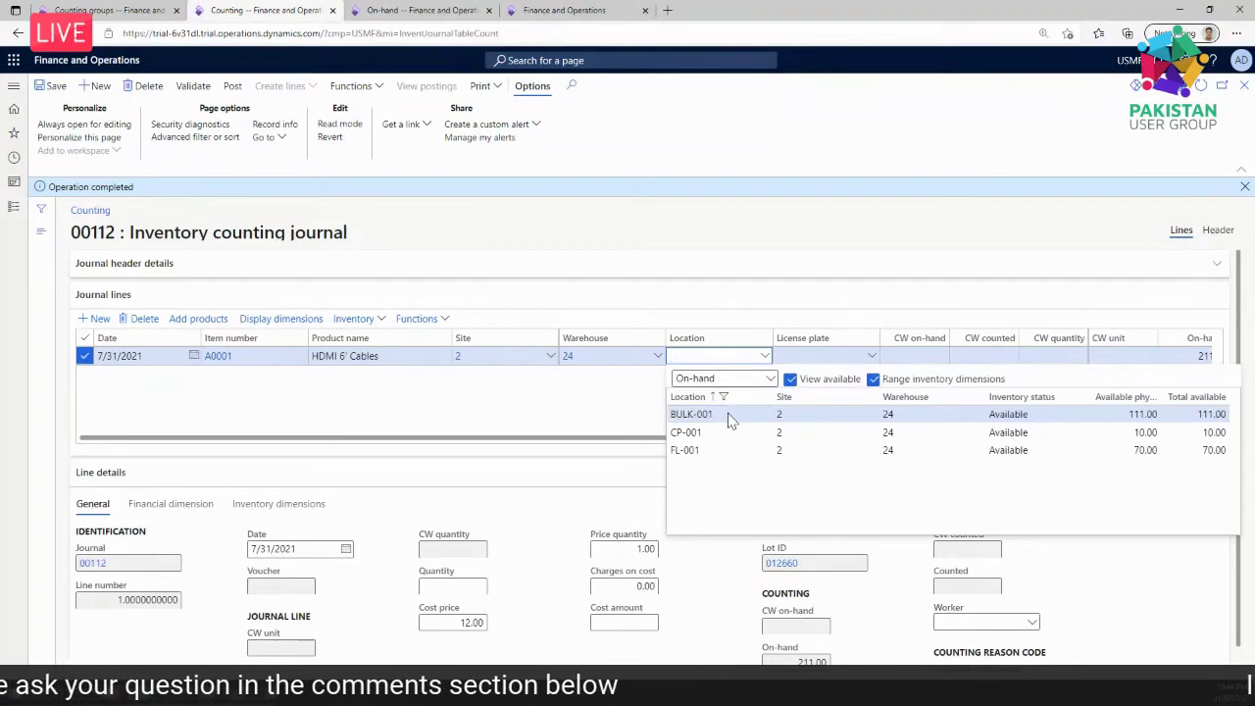
- Check the BULK-001 line of journal 00112 against item A0001's on-hand of 111
left_click(730, 416)
left_click_drag(843, 445, 1156, 519)
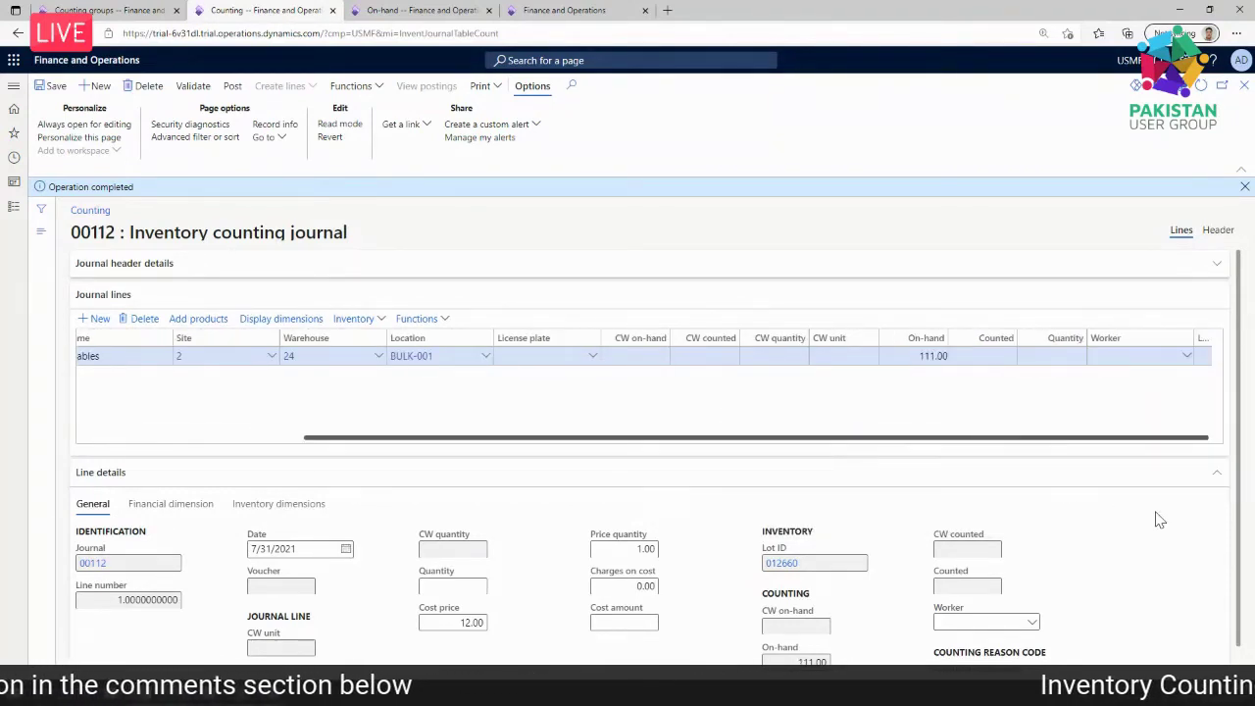
left_click(402, 11)
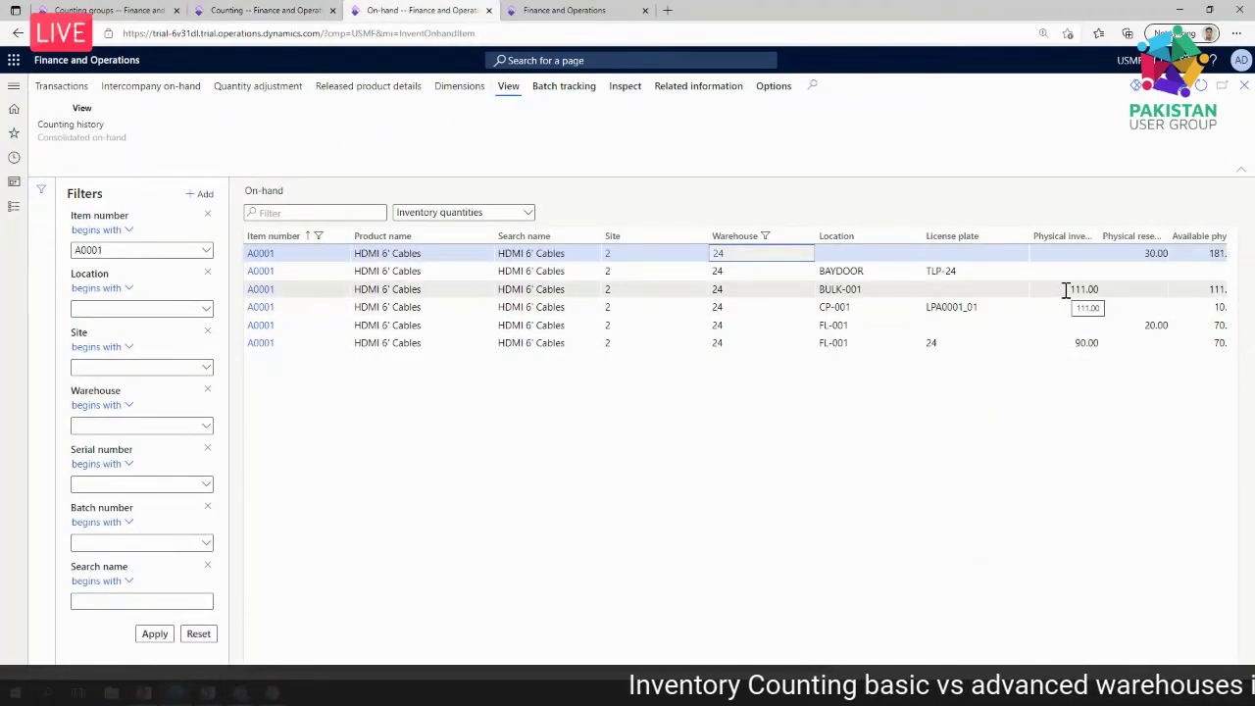
left_click(308, 11)
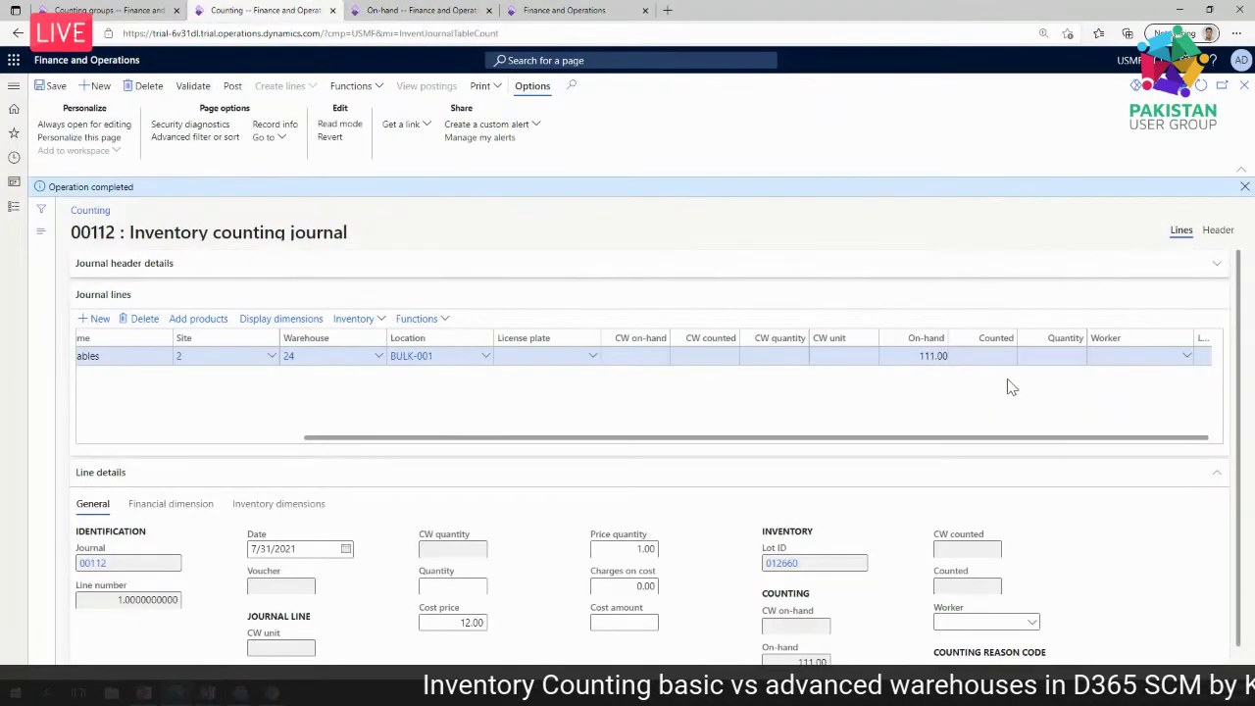
- Enter a counted quantity of 112 for BULK-001, review the 1.00 difference and cost price, and post
left_click(988, 355)
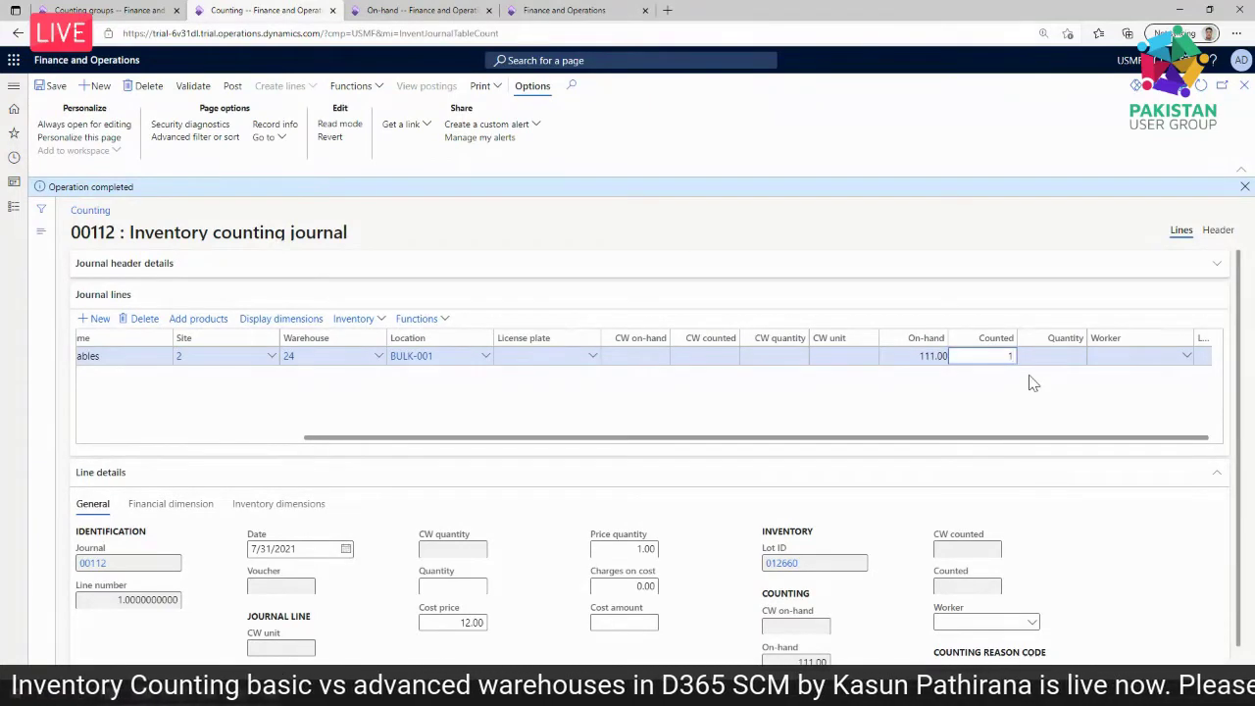
key("Tab")
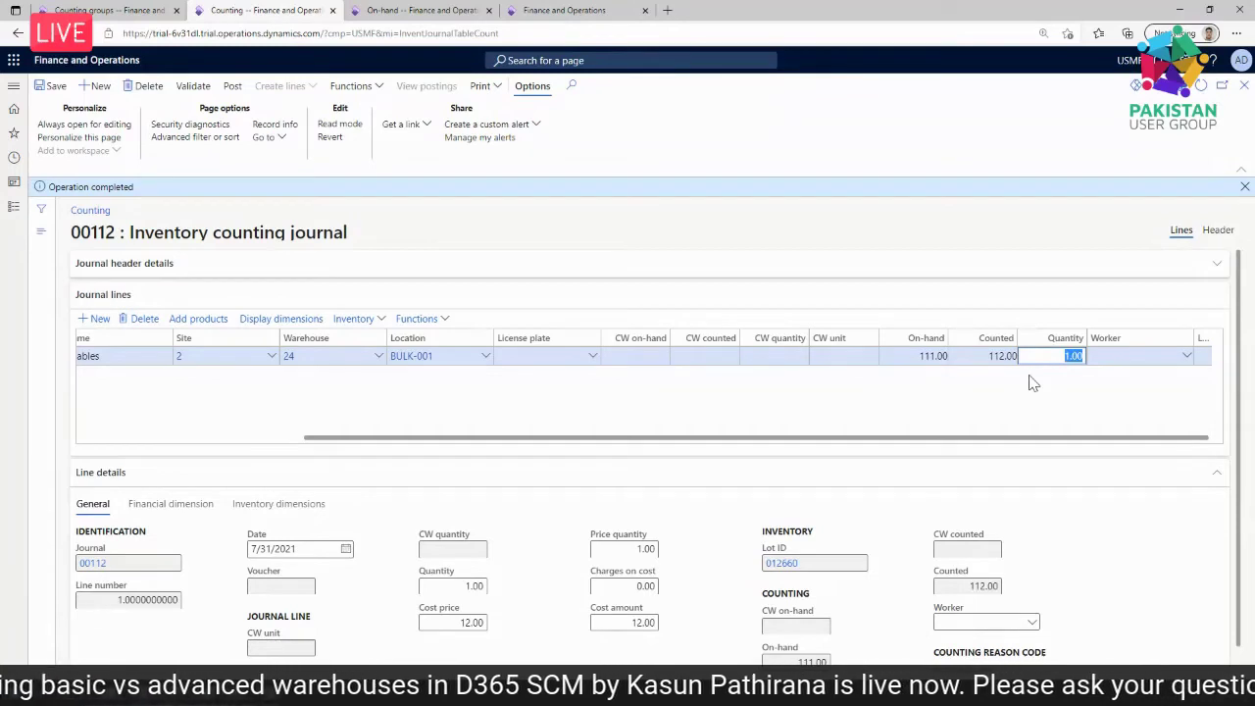
left_click(1095, 455)
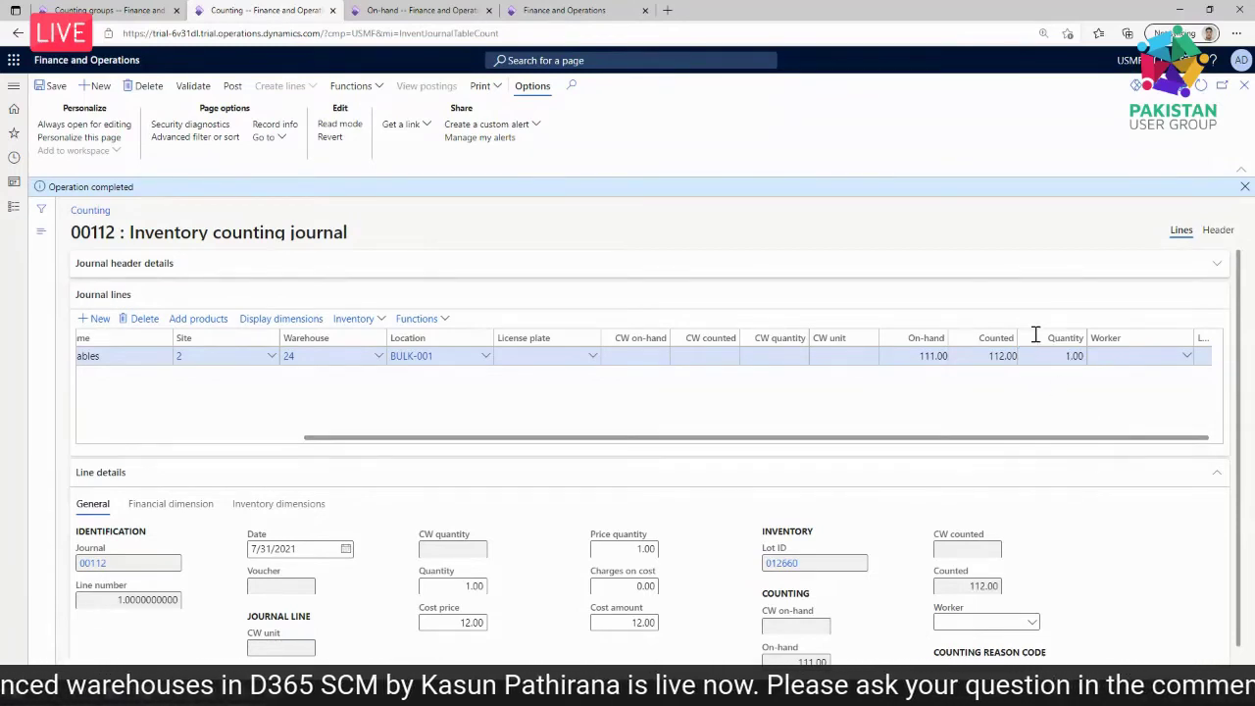
left_click(1063, 356)
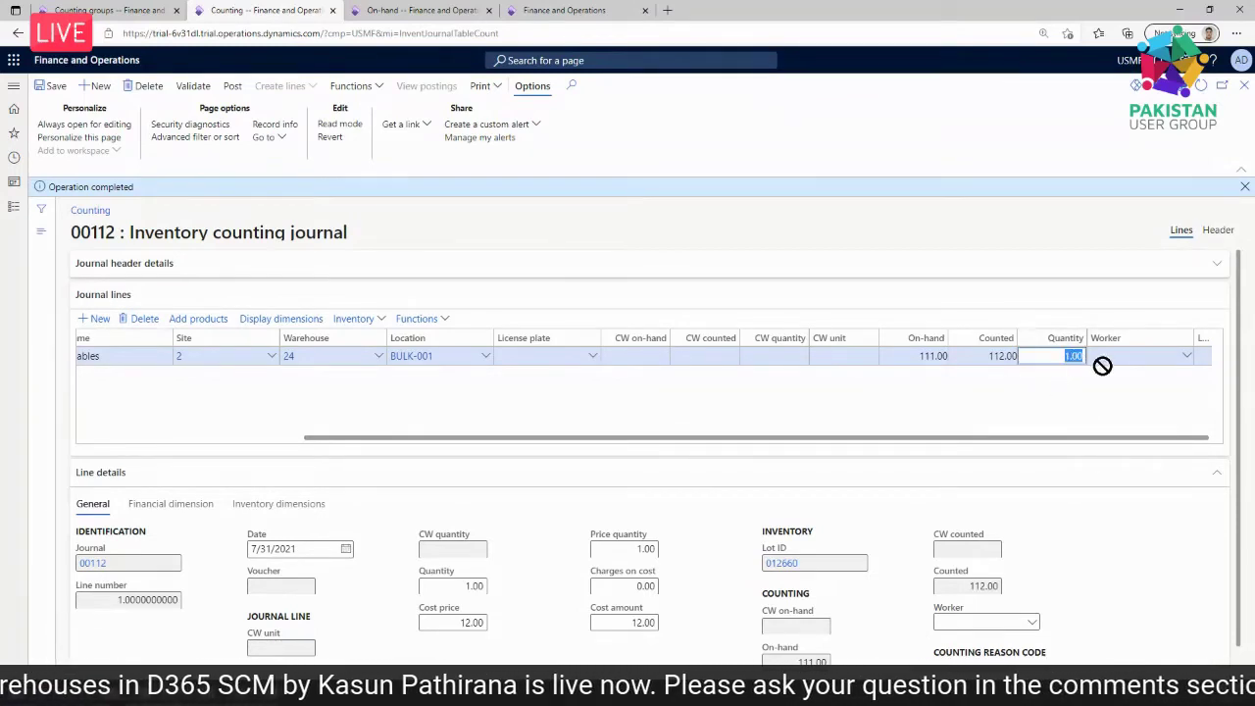
left_click(1127, 446)
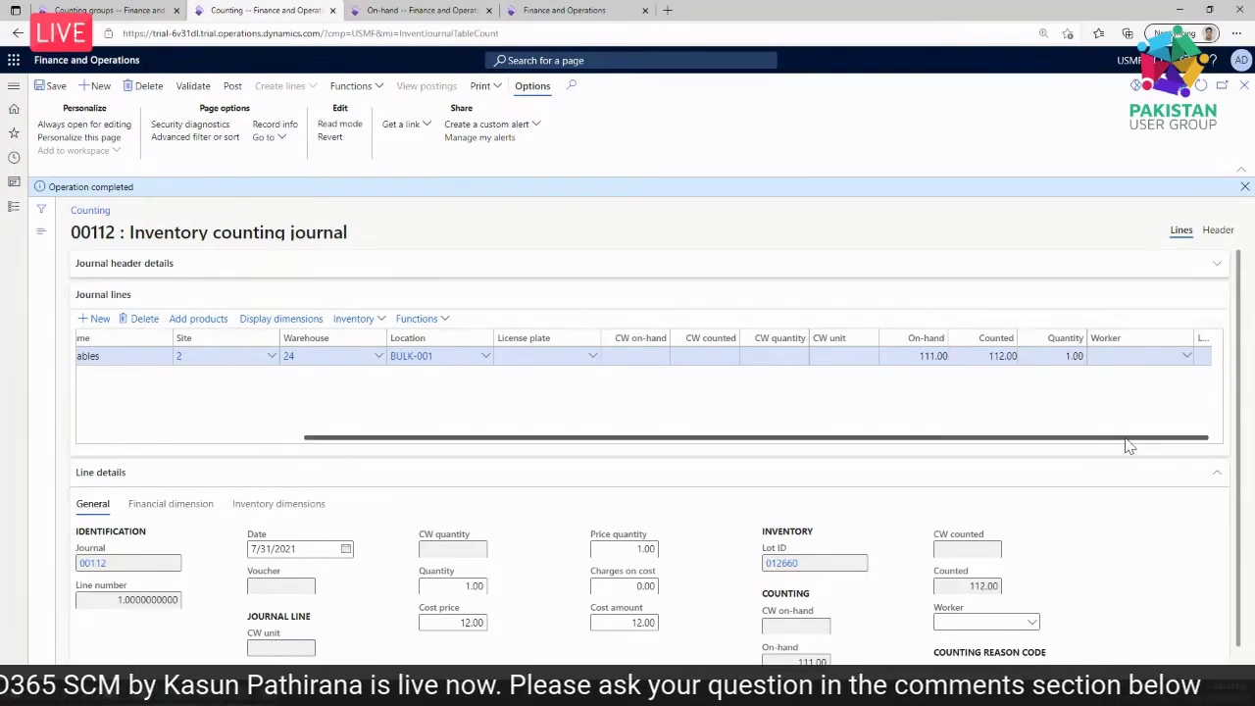
left_click(458, 623)
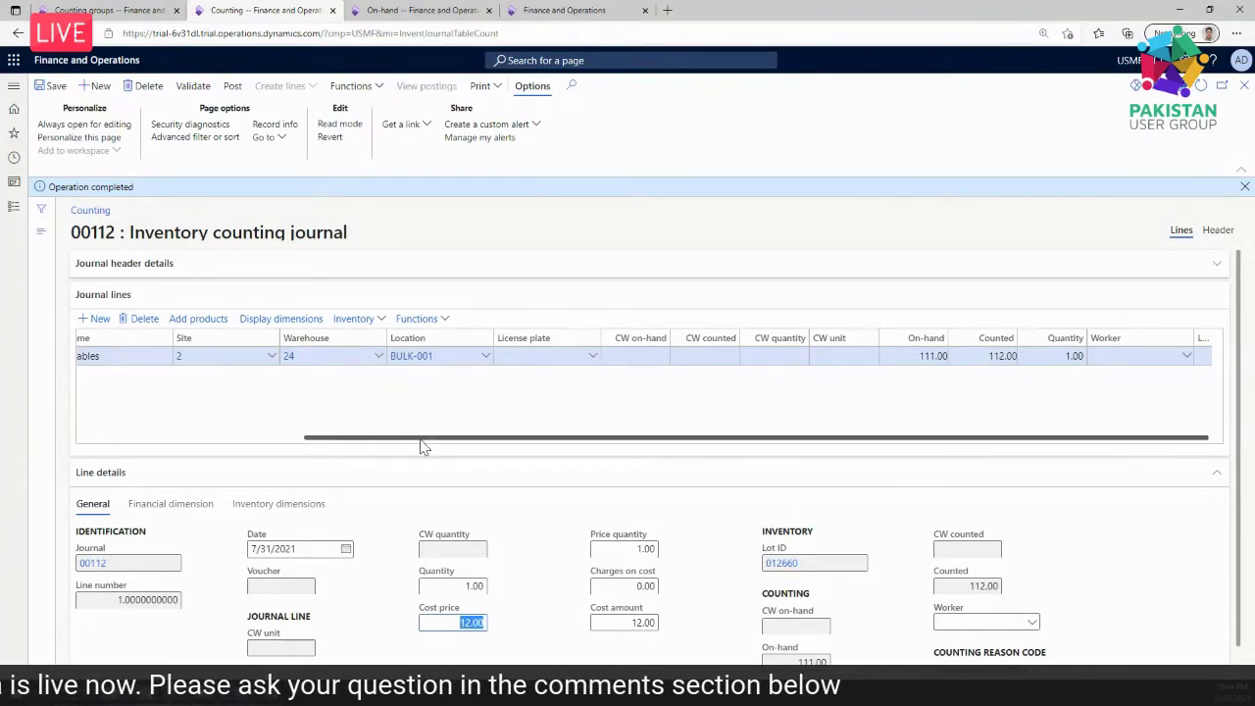
left_click(231, 86)
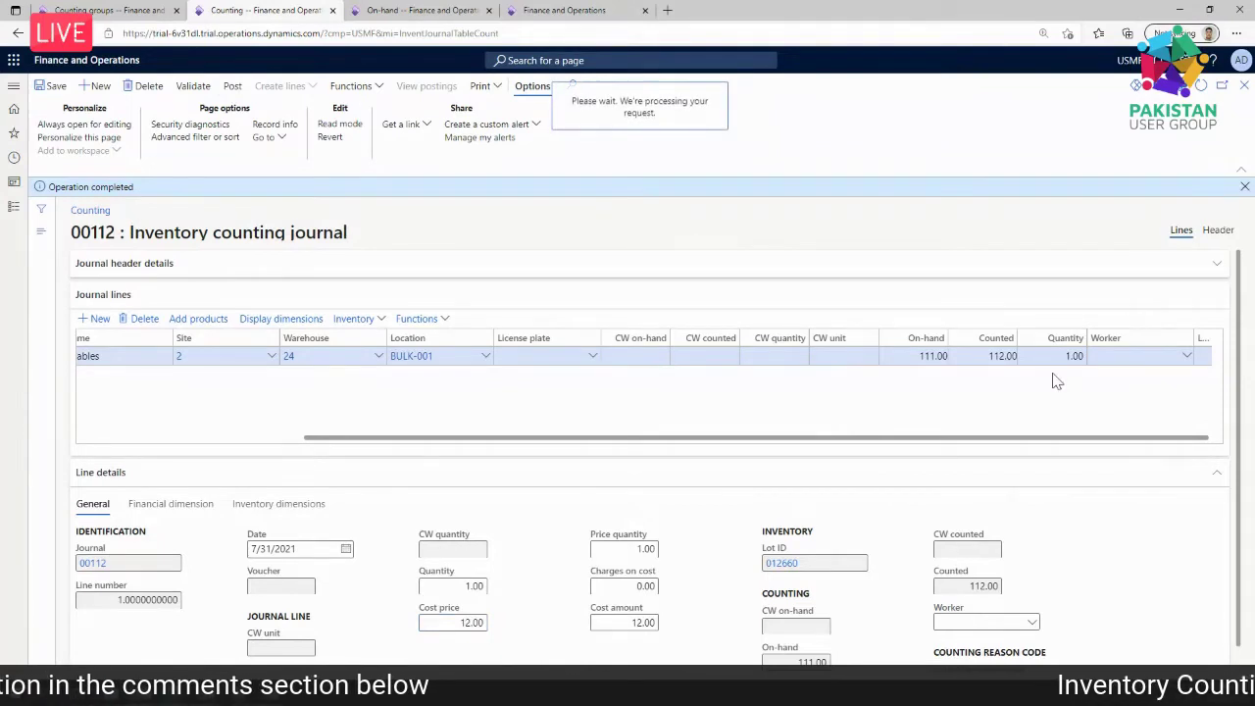
- Confirm posting journal 00112 and verify BULK-001 on-hand is now 112.00
left_click(1179, 653)
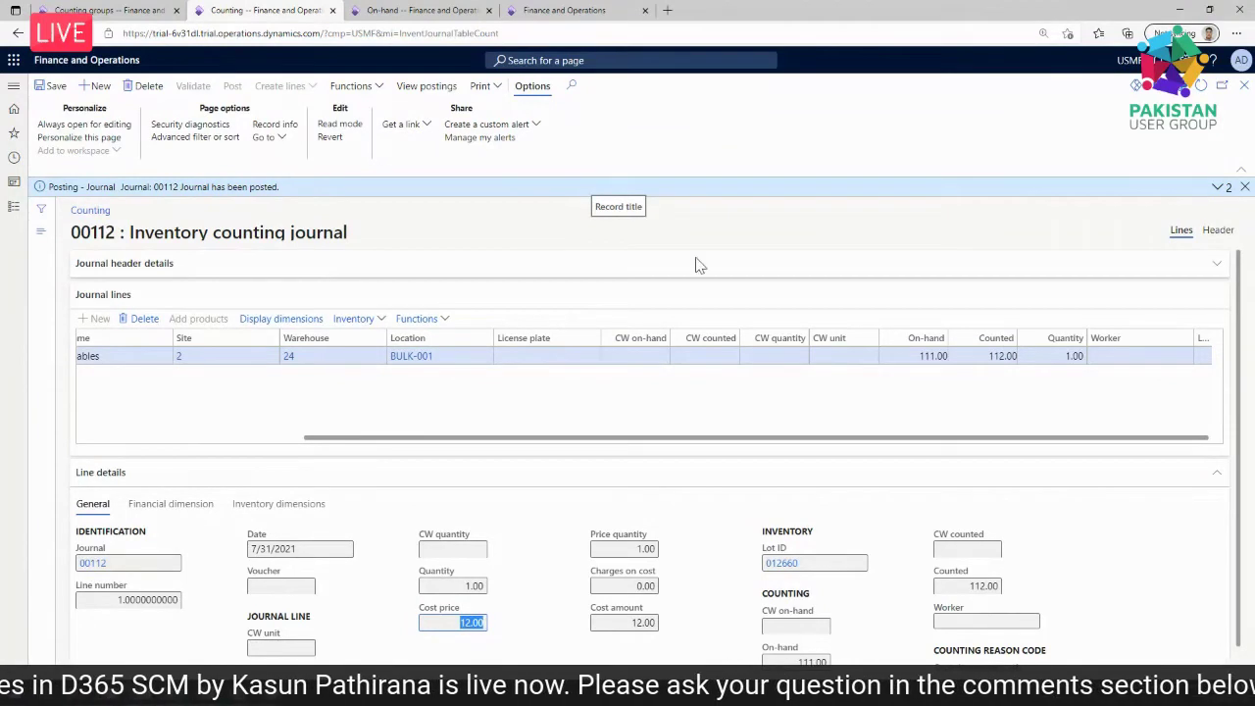
left_click(459, 10)
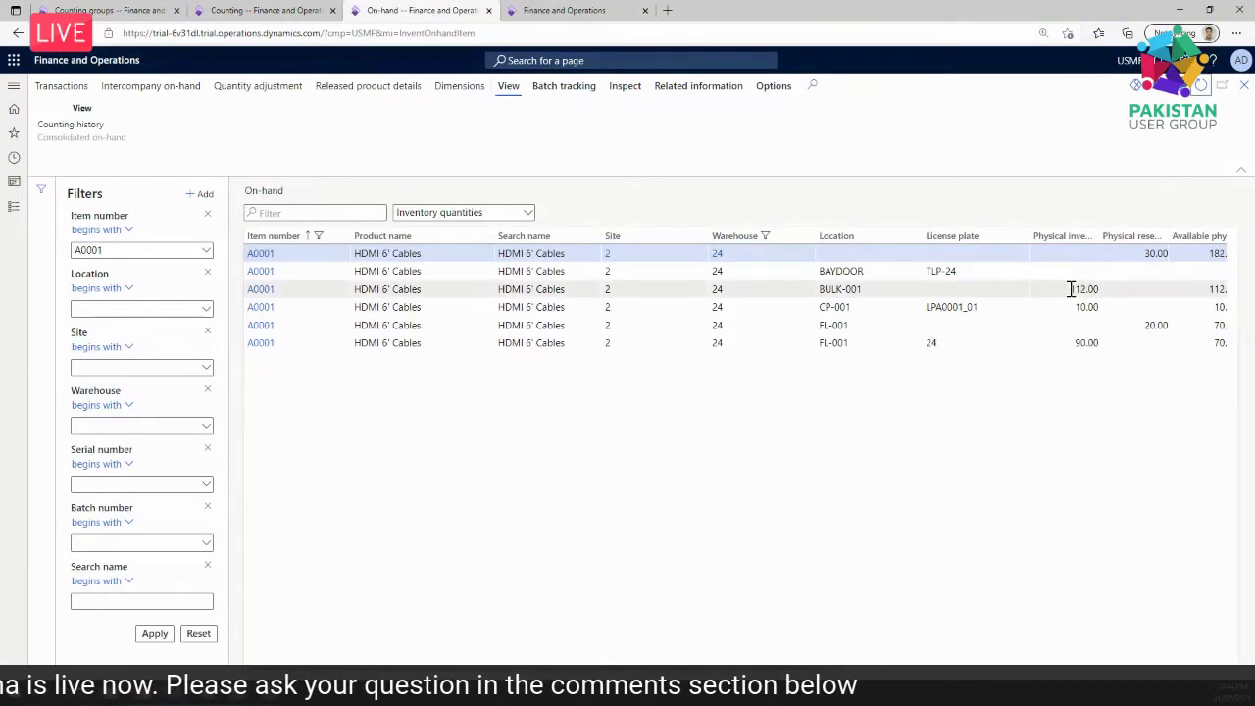
left_click(245, 11)
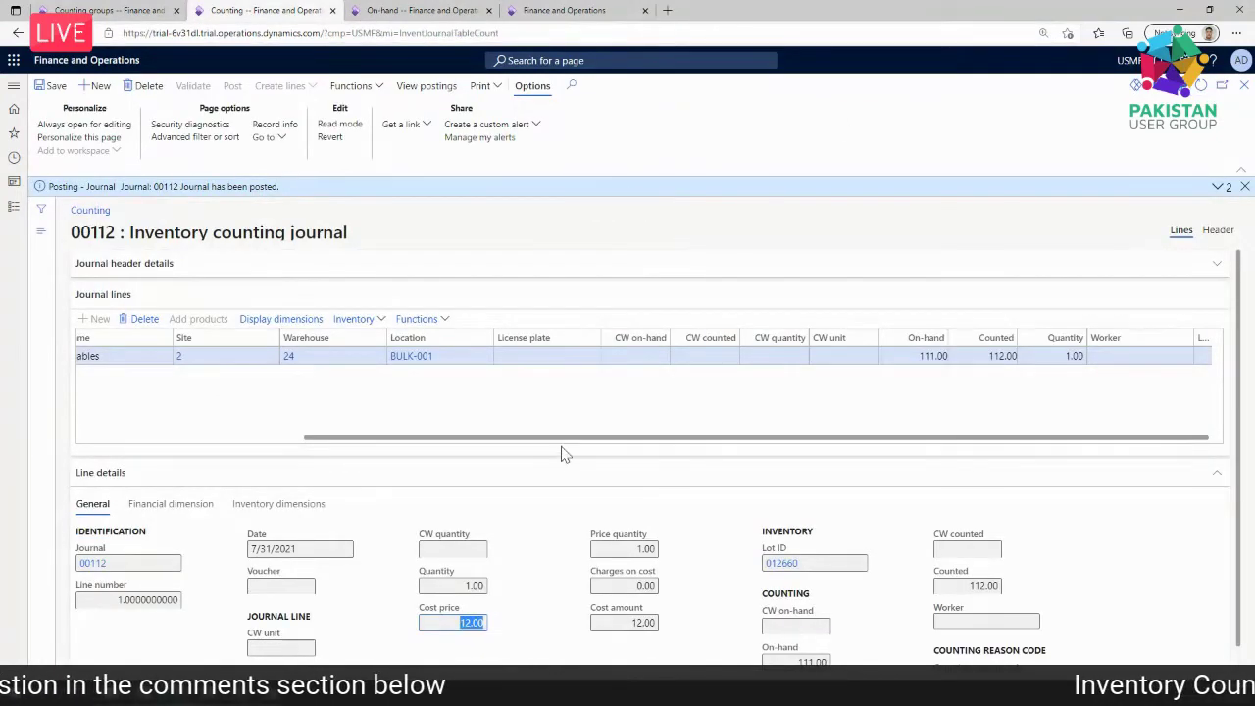
- Review the posted line's warehouse 24, then bring up the warehouse app's Inventory menu
left_click_drag(564, 440, 314, 428)
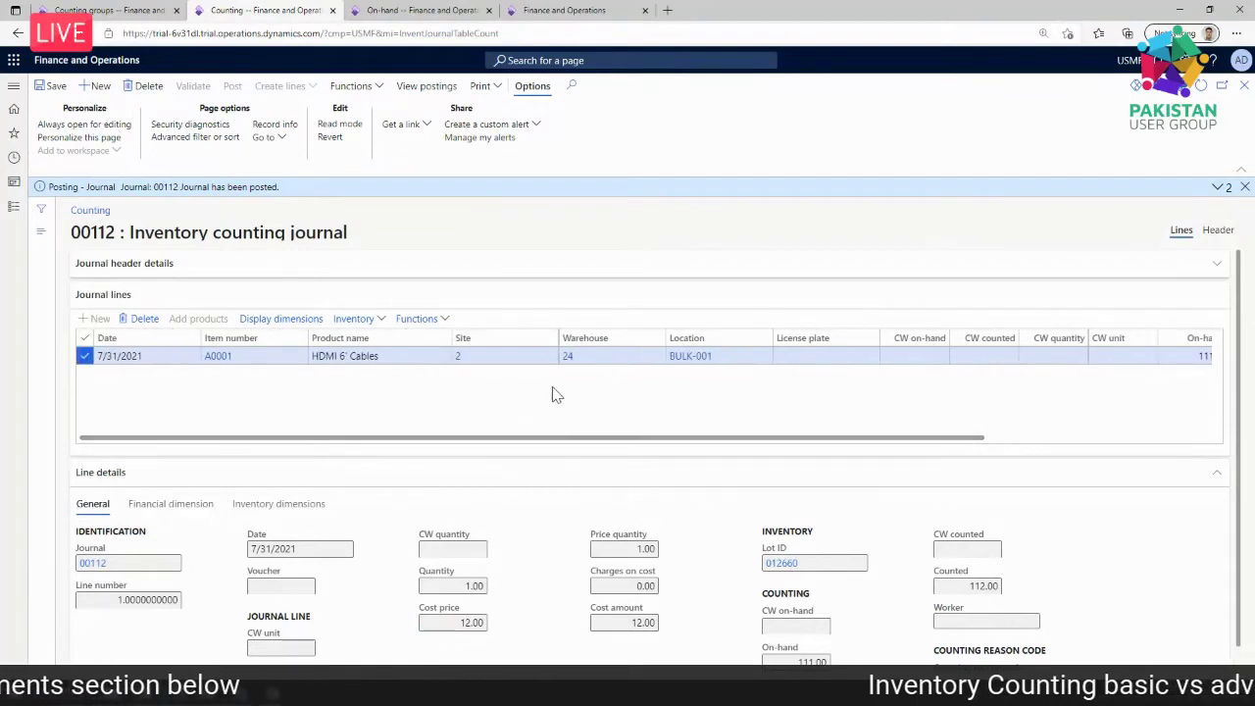
left_click(578, 361)
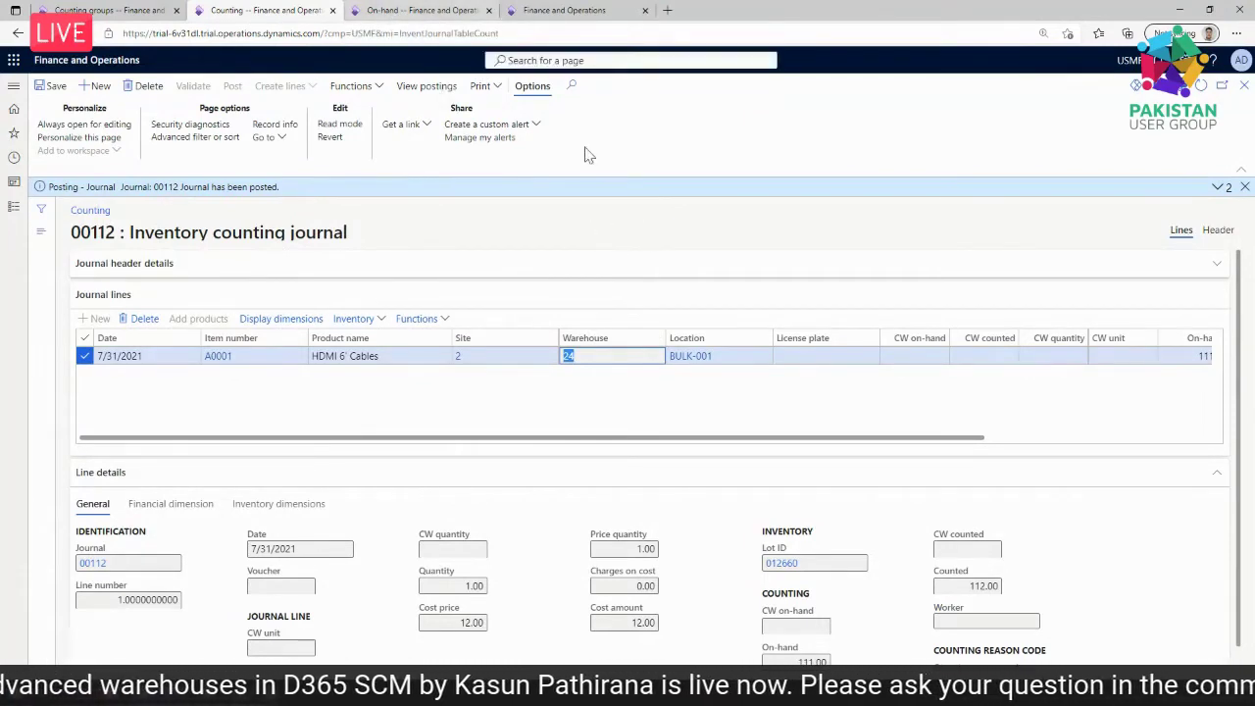
left_click(336, 228)
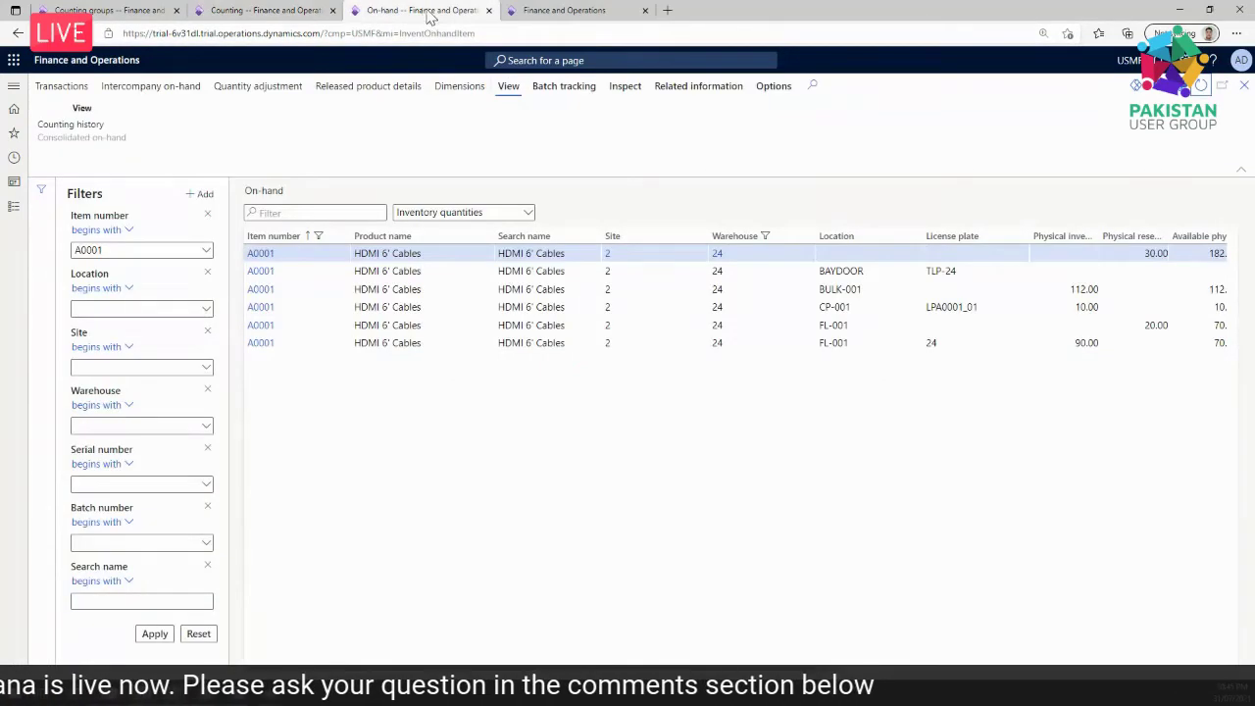
left_click(553, 14)
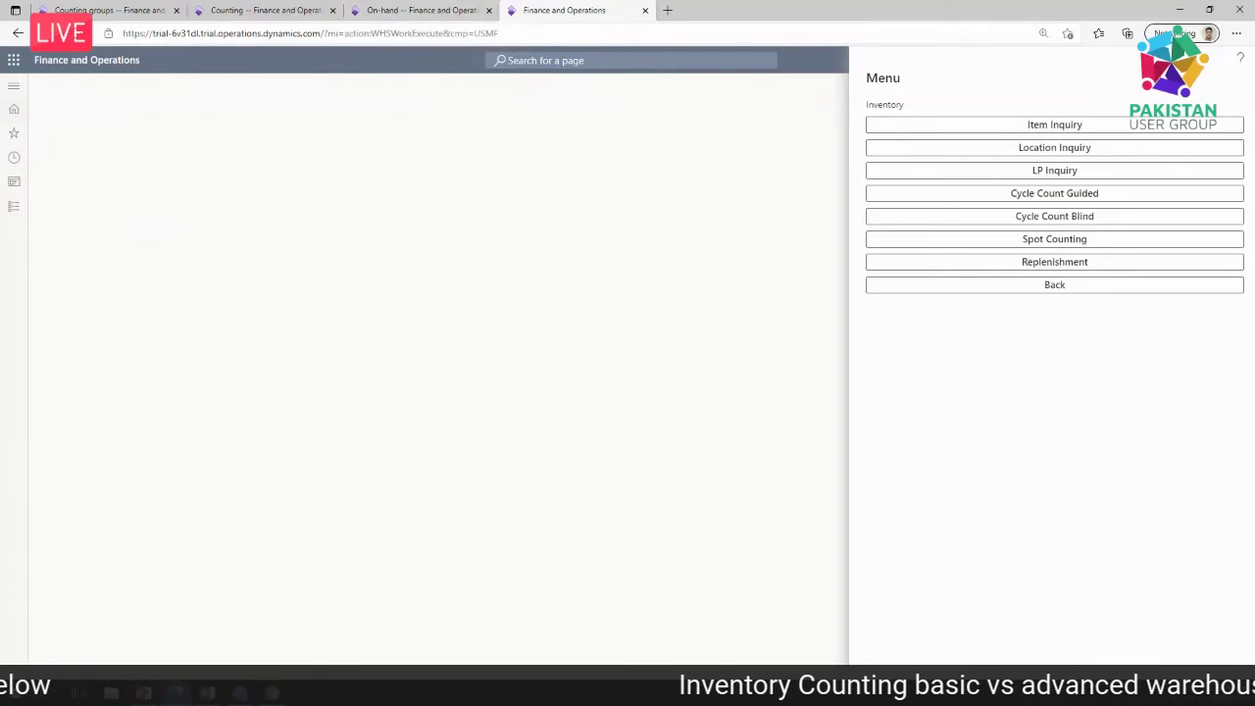
- Go to Modules > Warehouse management, search for 'count', and open Setup > Cycle counting > Cycle count plans
left_click(257, 10)
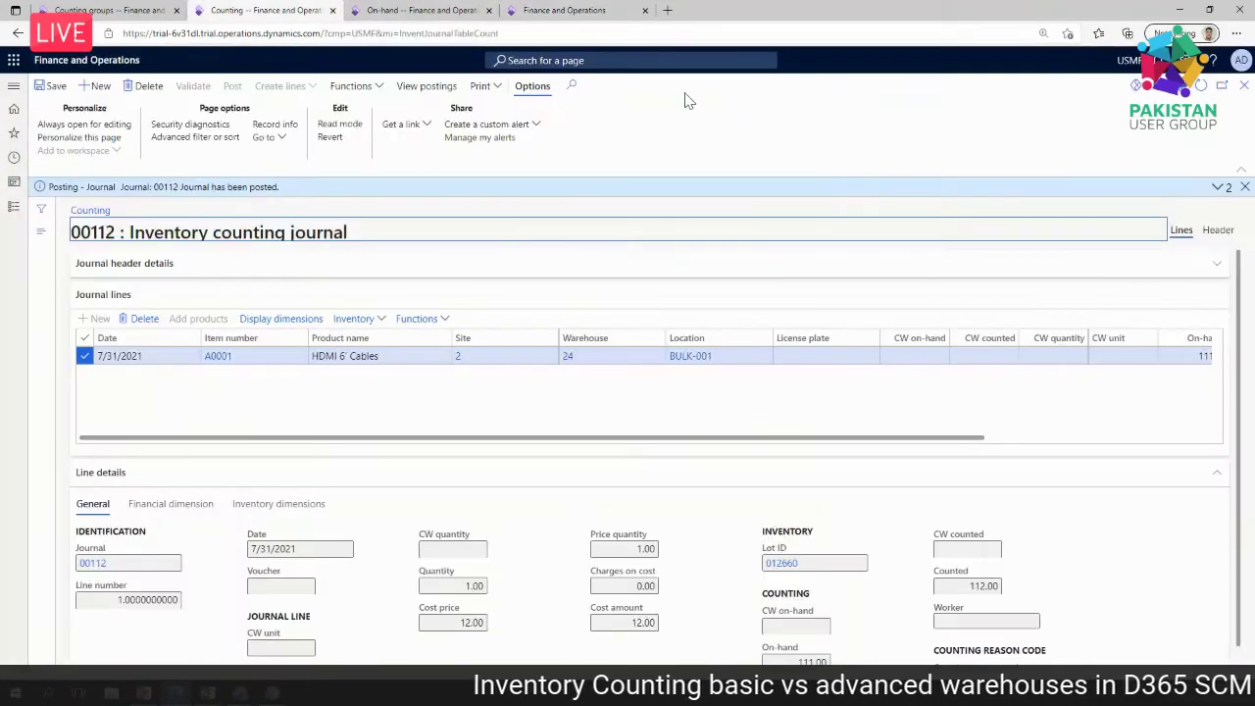
left_click(661, 58)
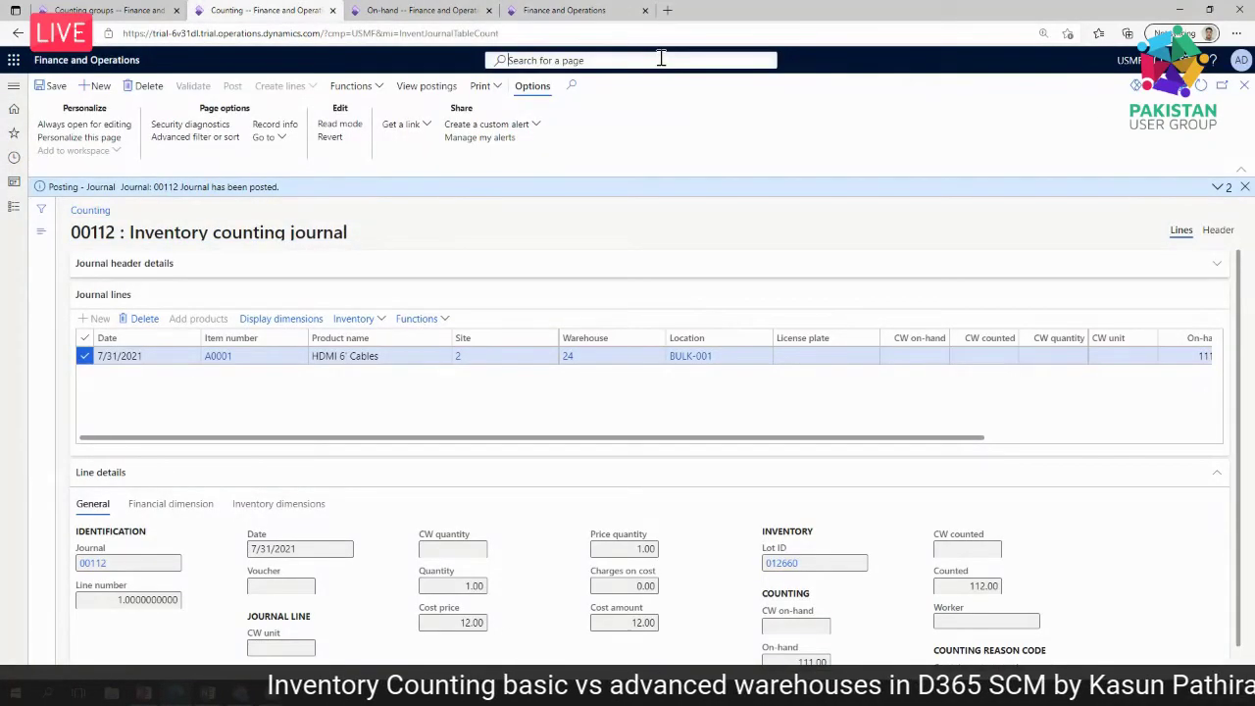
left_click(13, 207)
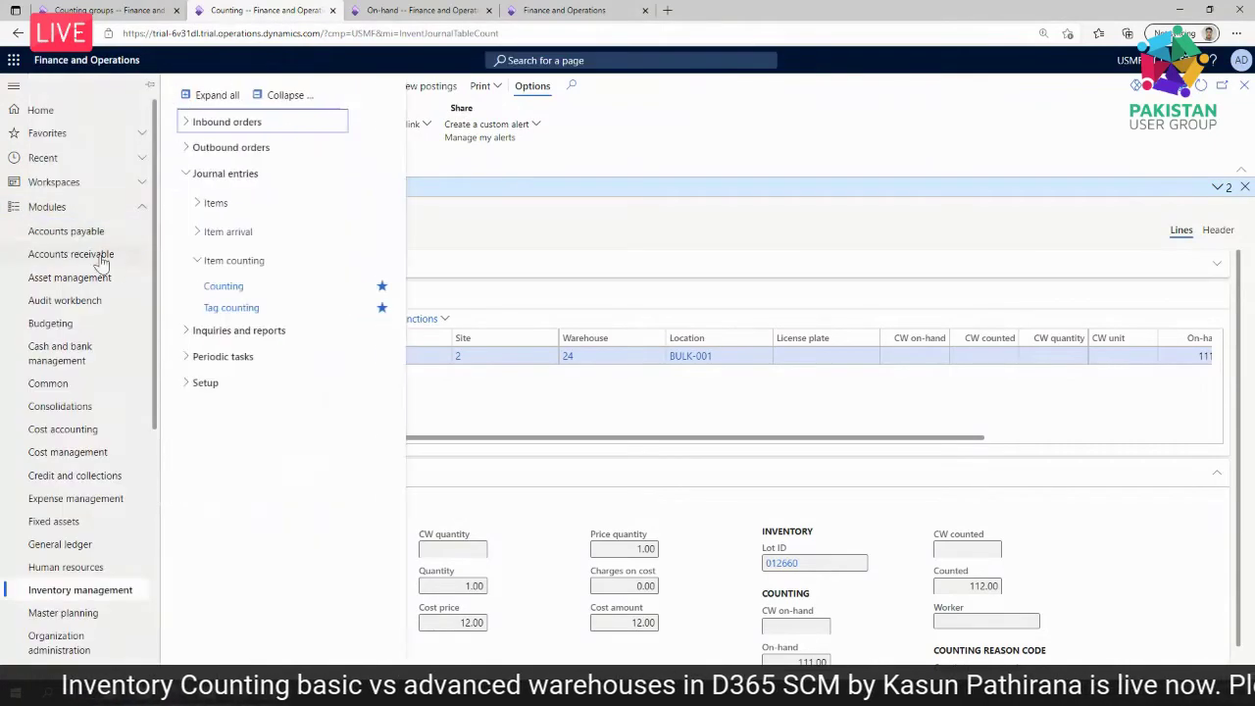
scroll(140, 440, "down", 5)
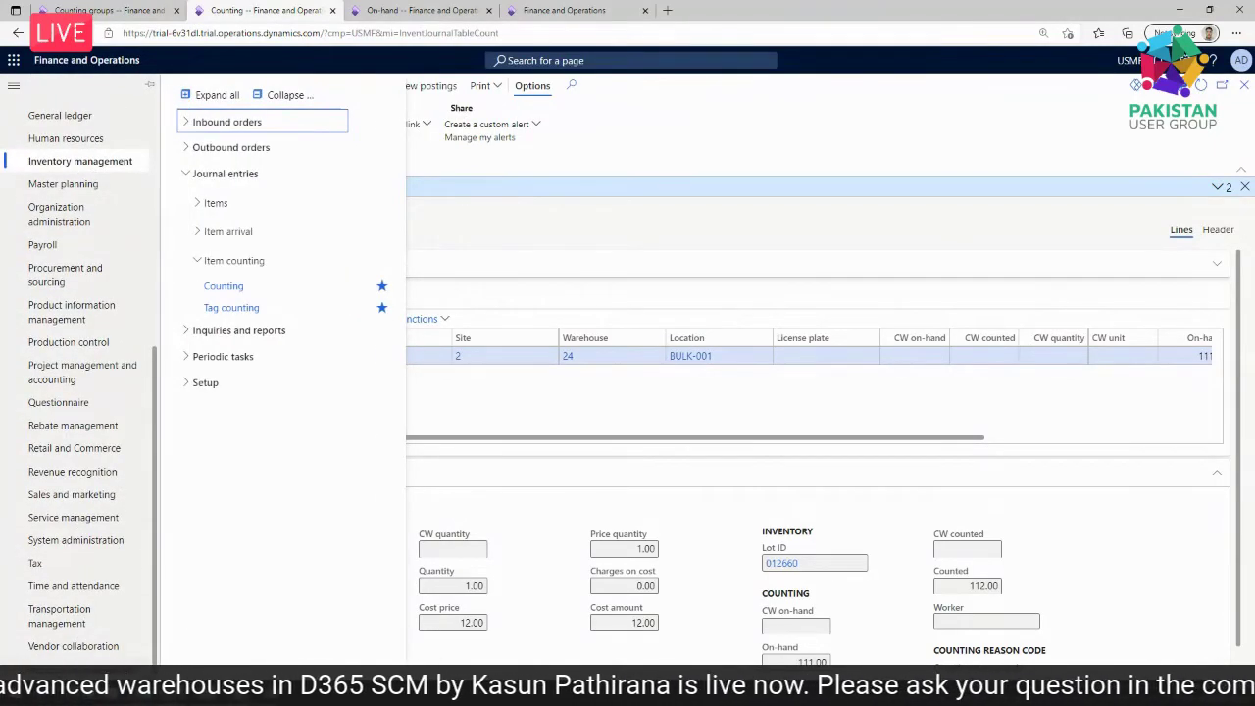
left_click(94, 662)
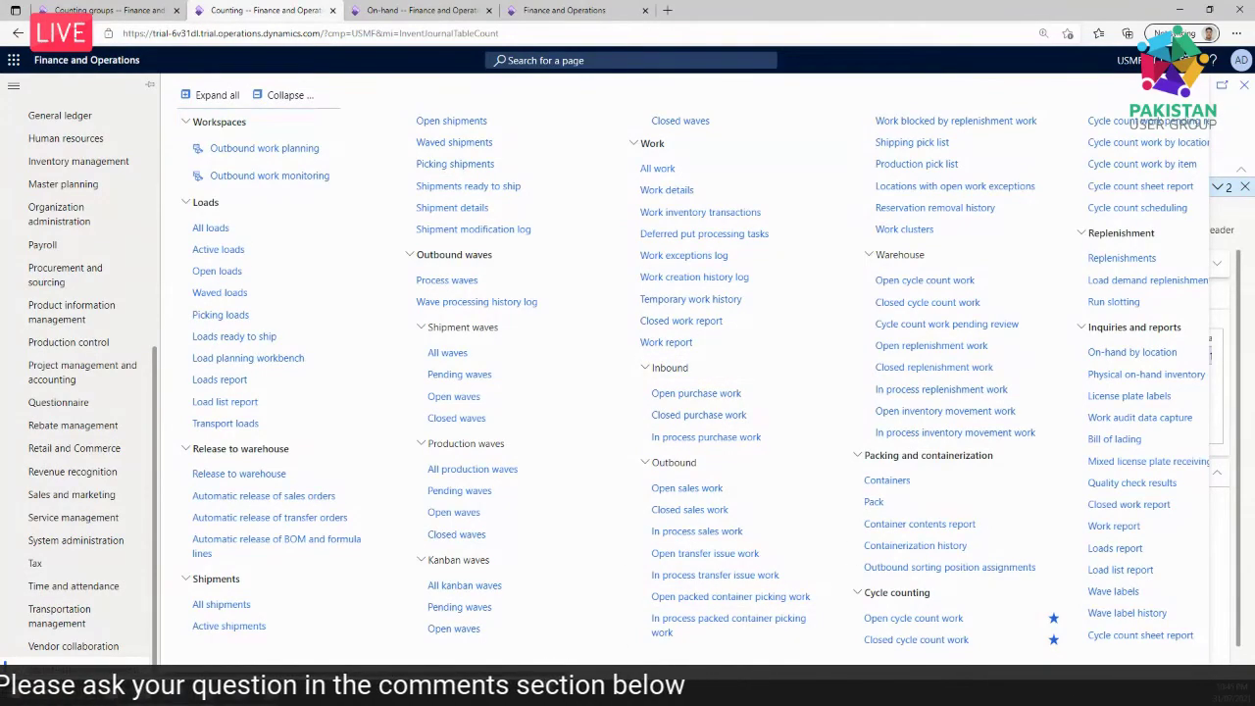
scroll(549, 662, "right", 10)
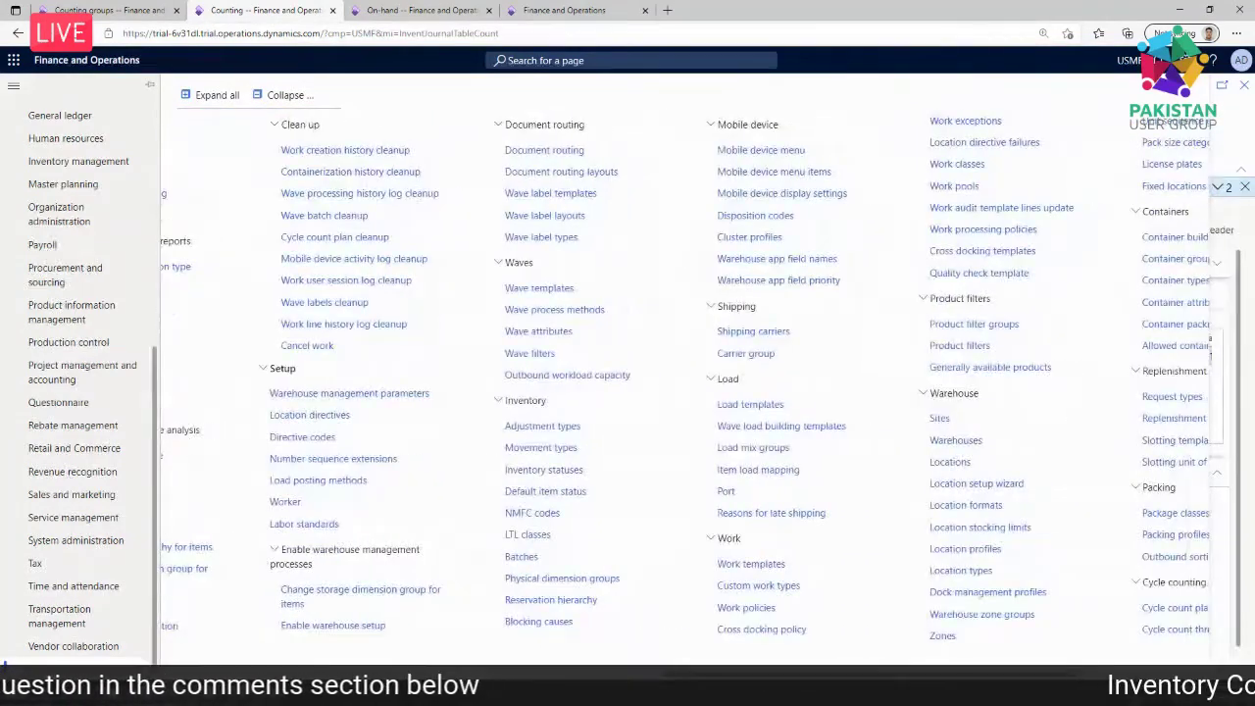
key("ctrl+f")
type("count")
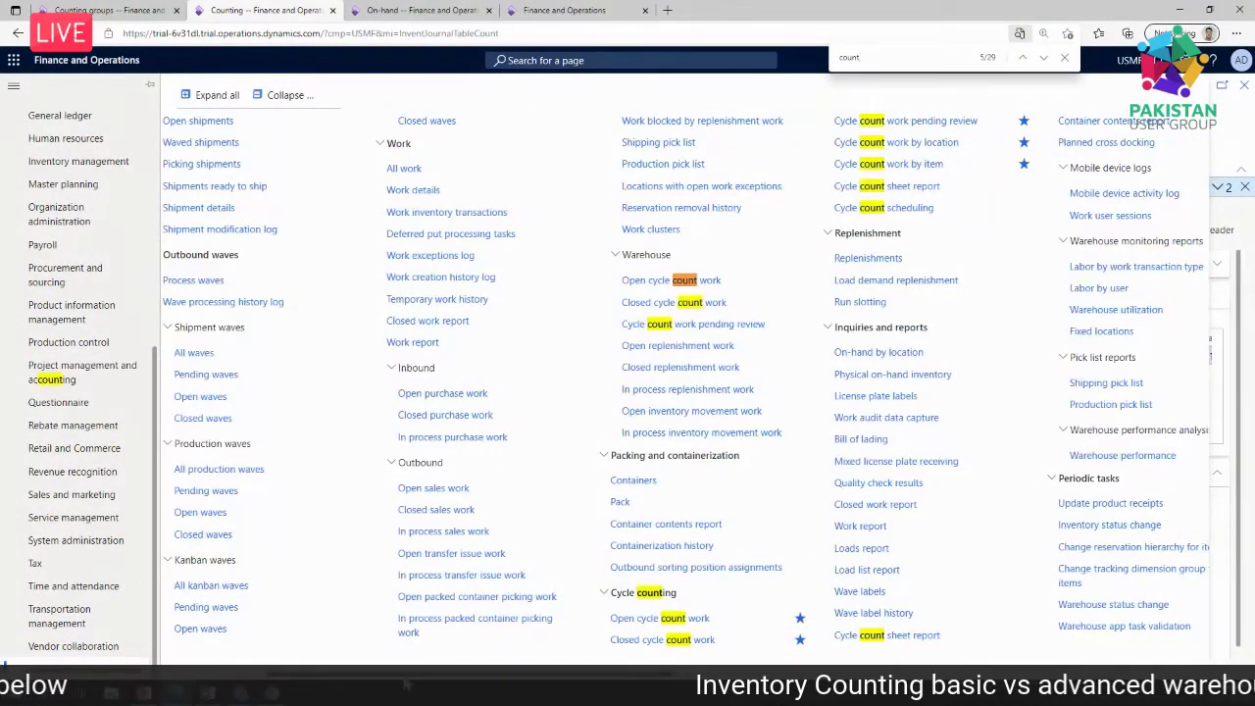
scroll(678, 368, "right", 10)
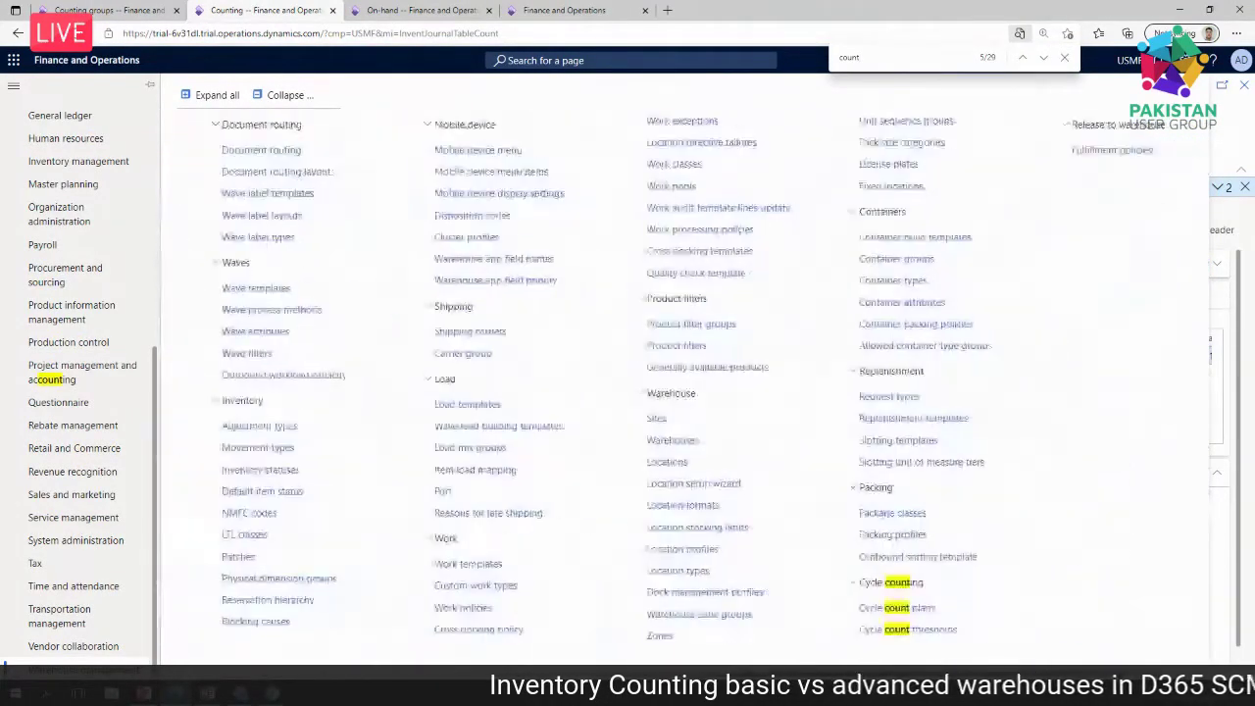
left_click(916, 616)
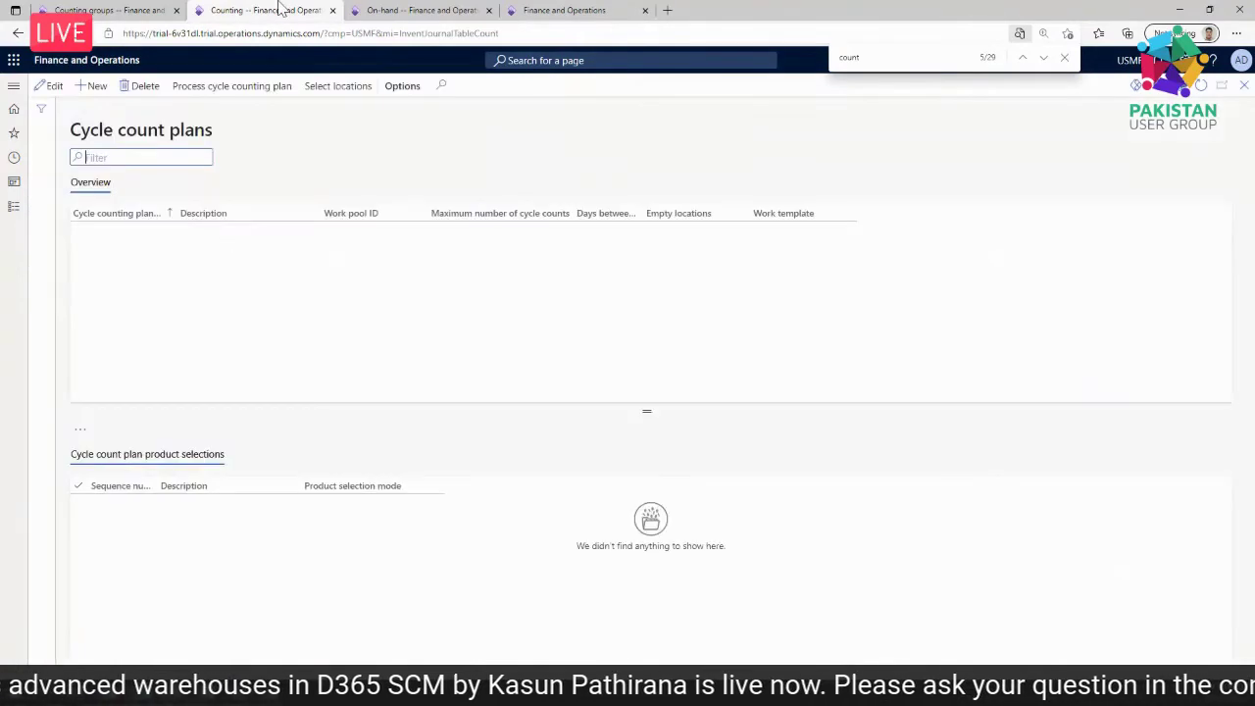
- Select the Random plan to see its product query, then return to Counting groups (group 20, period 30)
left_click(434, 286)
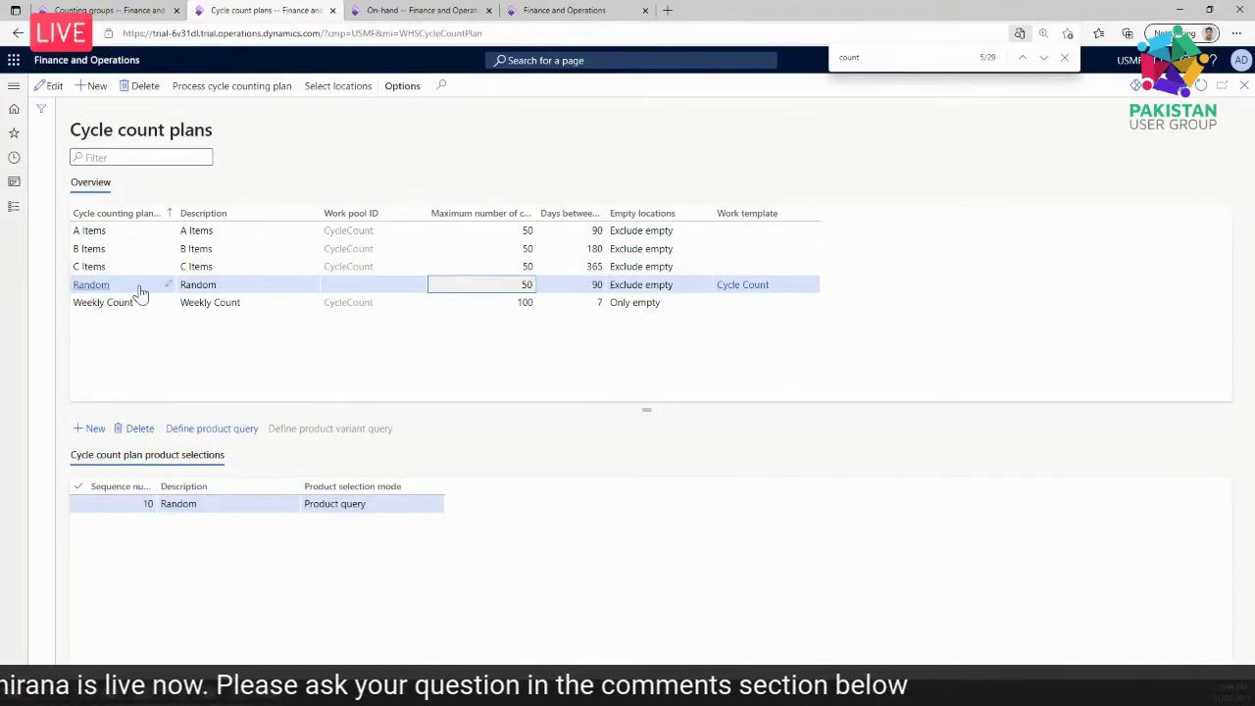
left_click(100, 284)
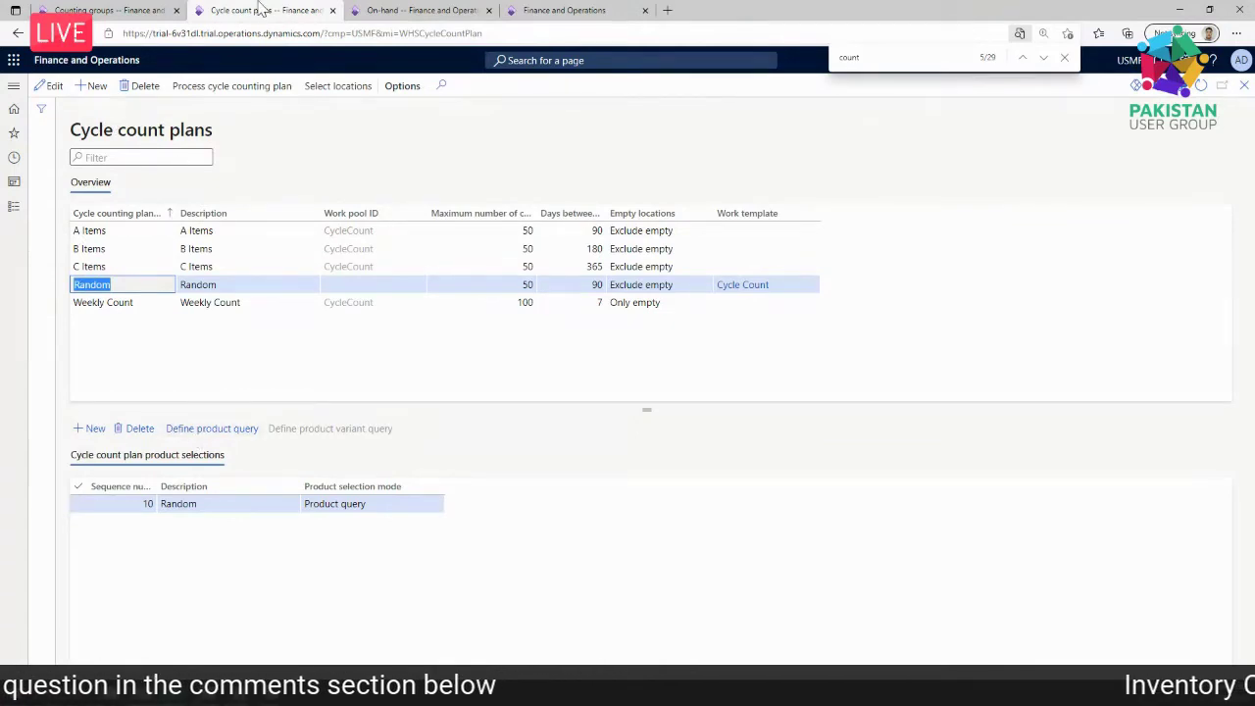
left_click(136, 10)
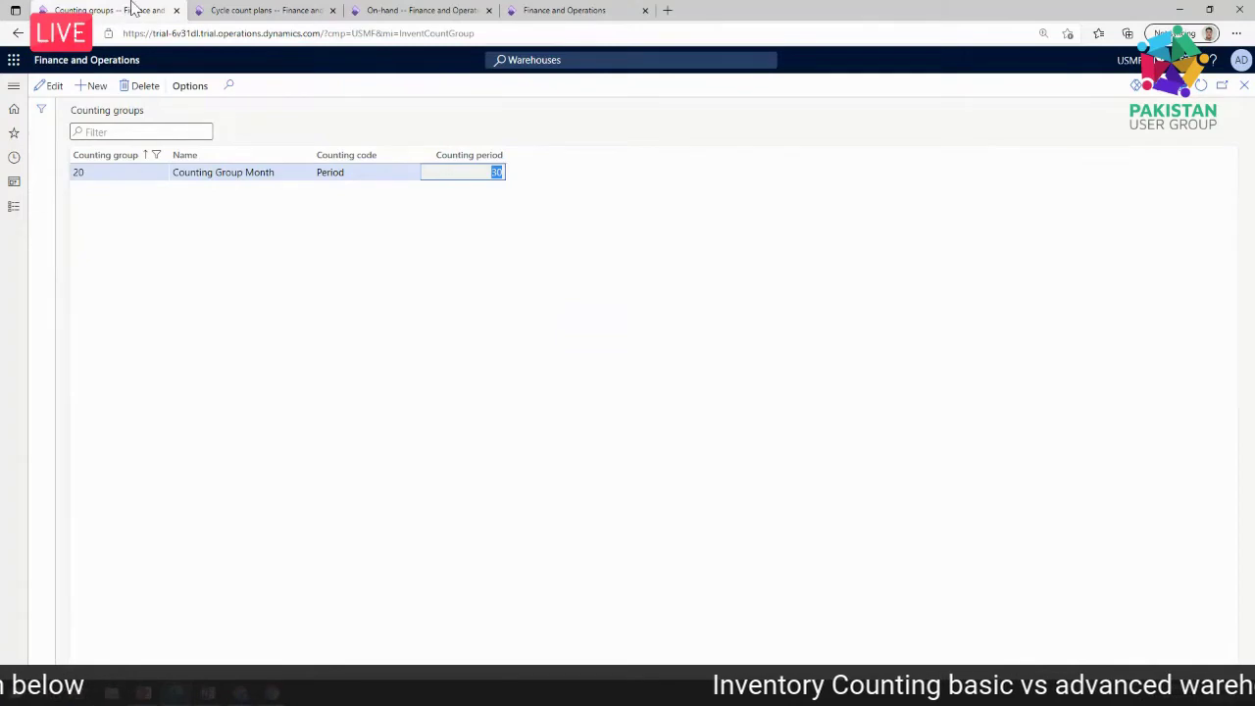
- Search the modules list for 'cycle' and open the Open cycle count work list
left_click(14, 206)
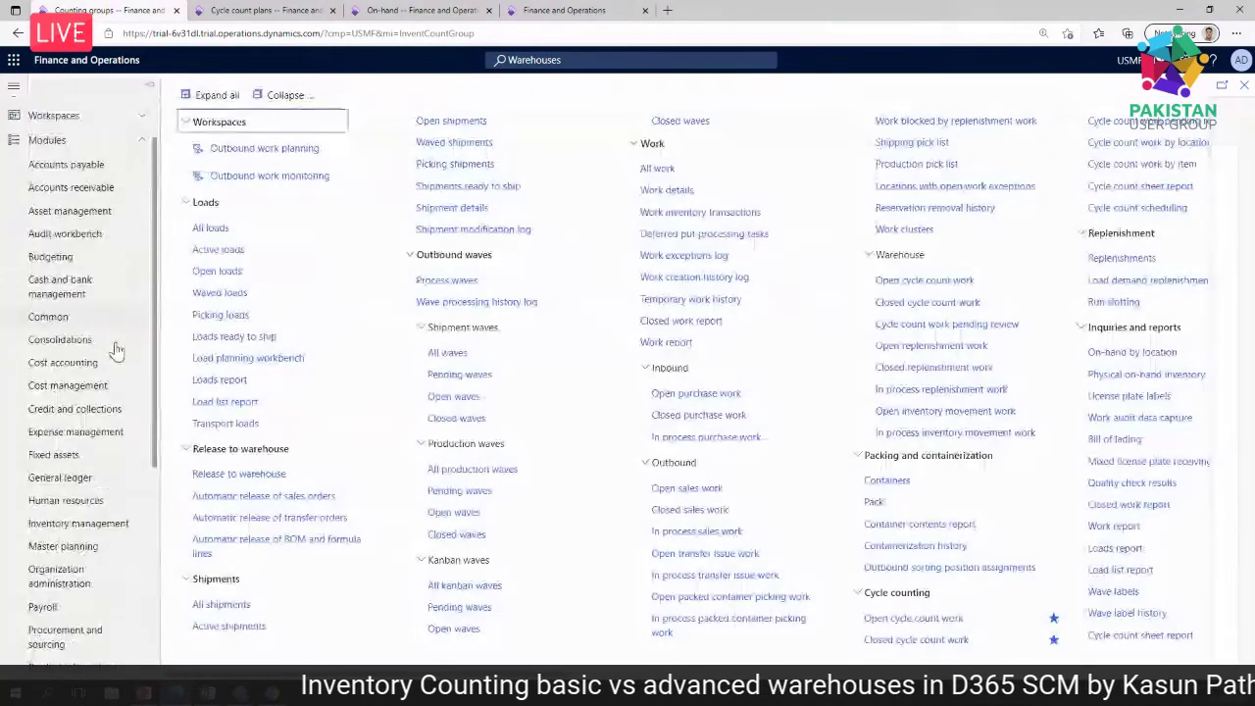
key("ctrl+f")
type("cycle")
left_click(951, 281)
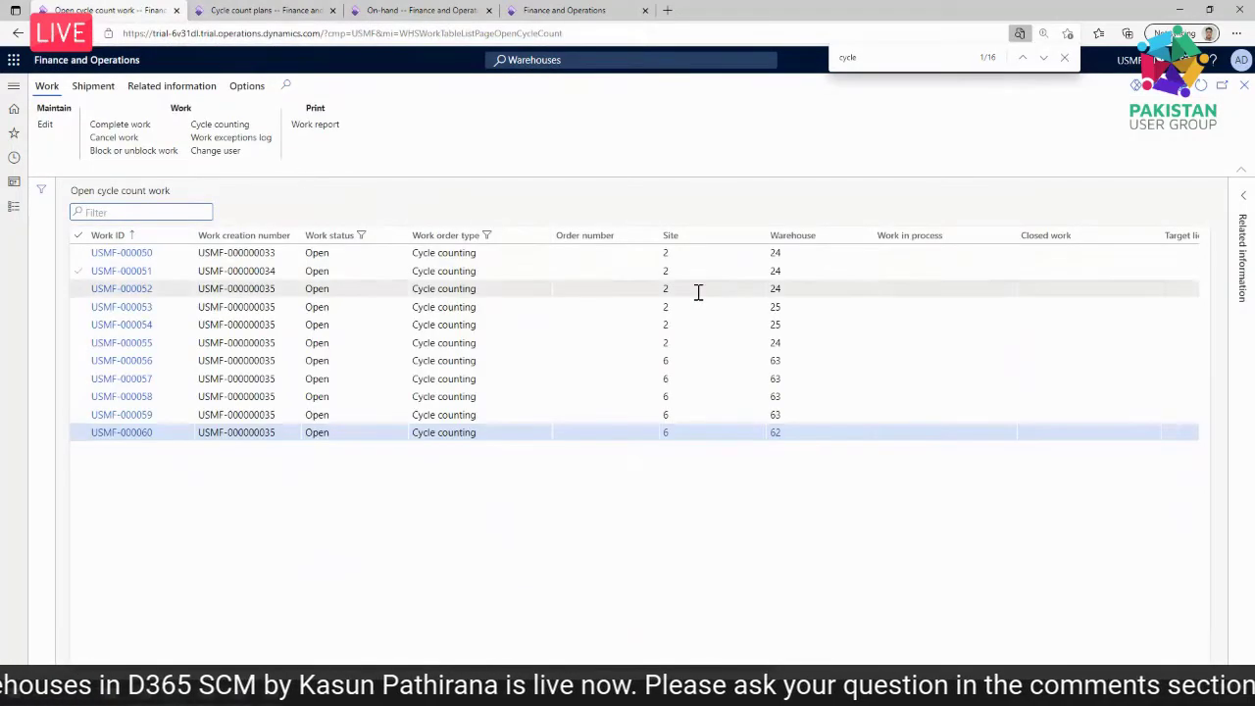
- Select all 11 open cycle count work items and cancel them, confirming Yes
left_click(79, 236)
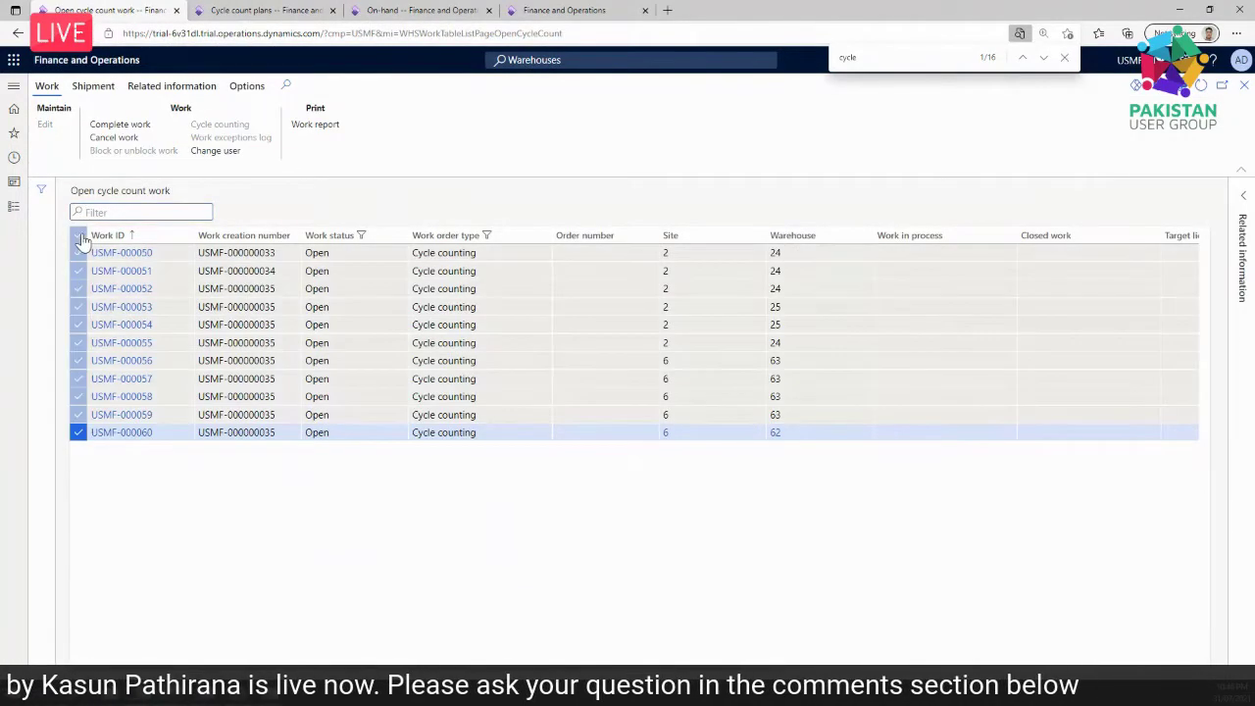
left_click(110, 139)
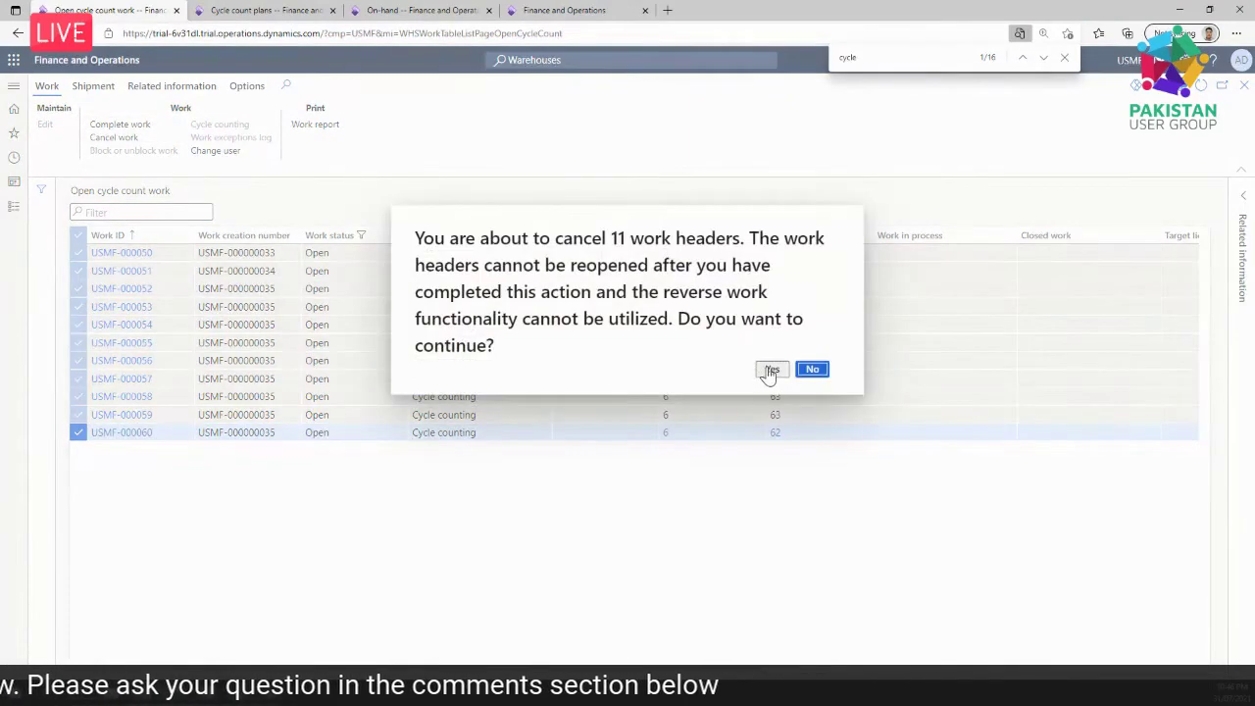
left_click(770, 371)
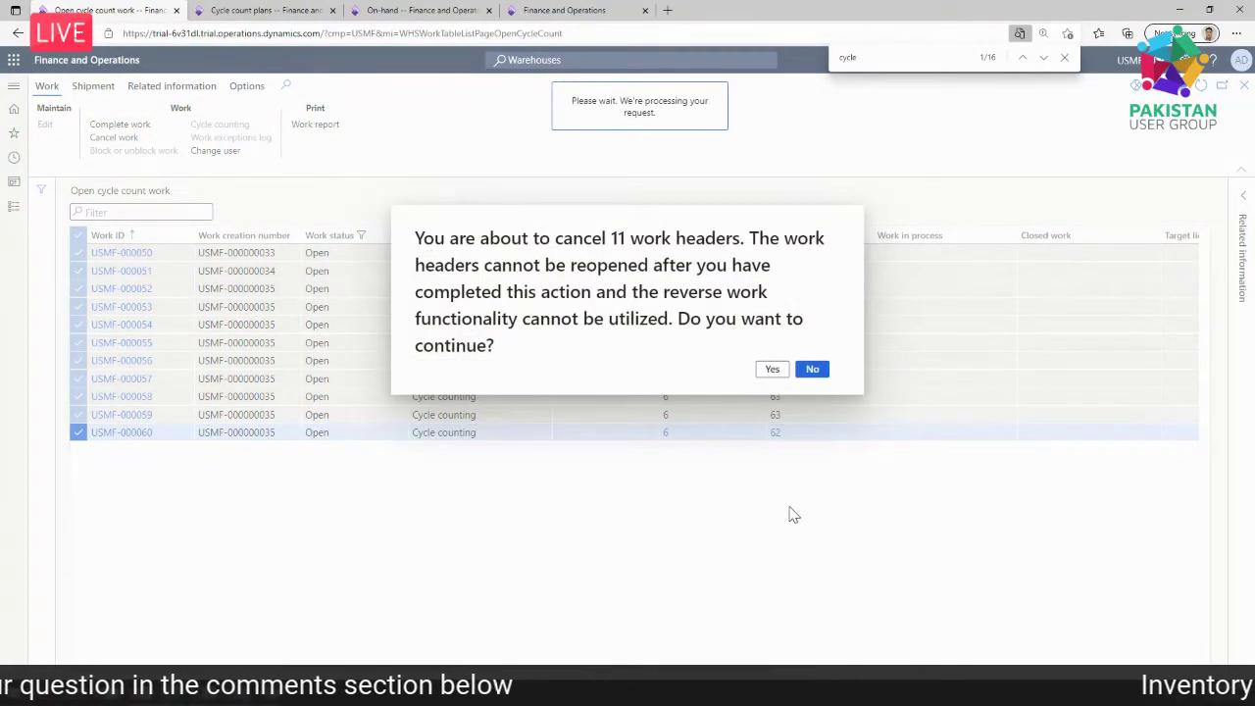
left_click(251, 10)
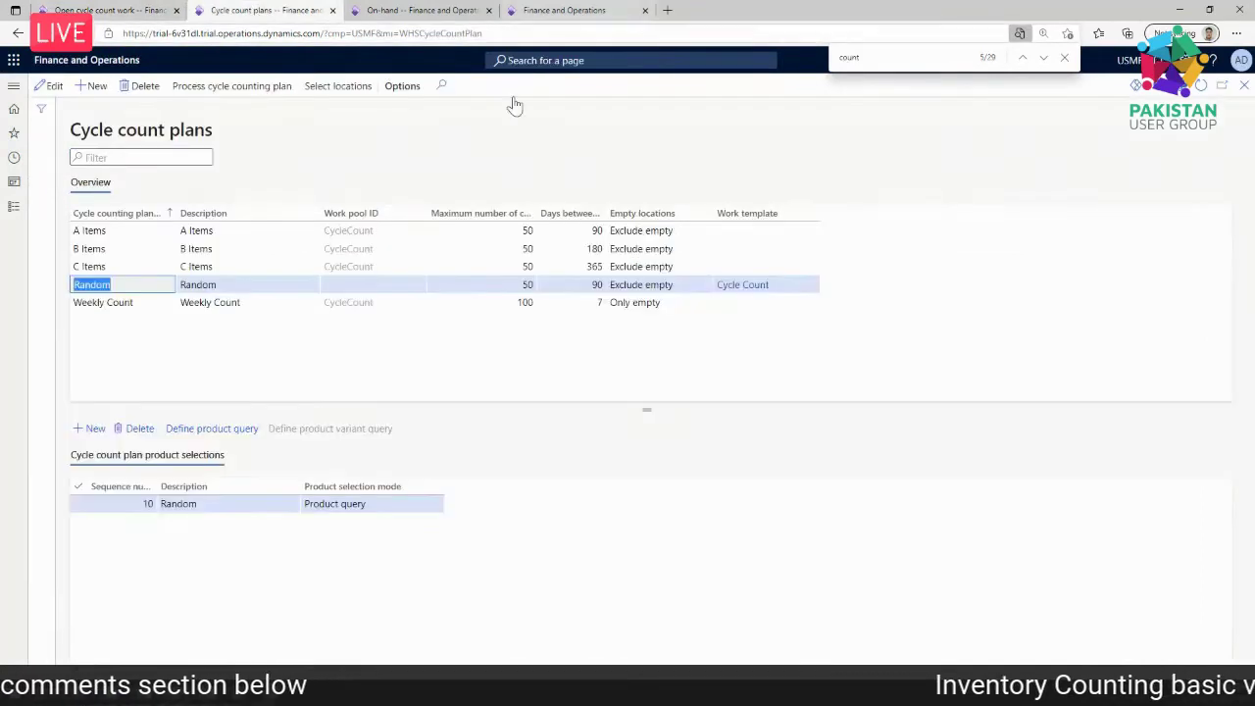
left_click(137, 12)
left_click(254, 10)
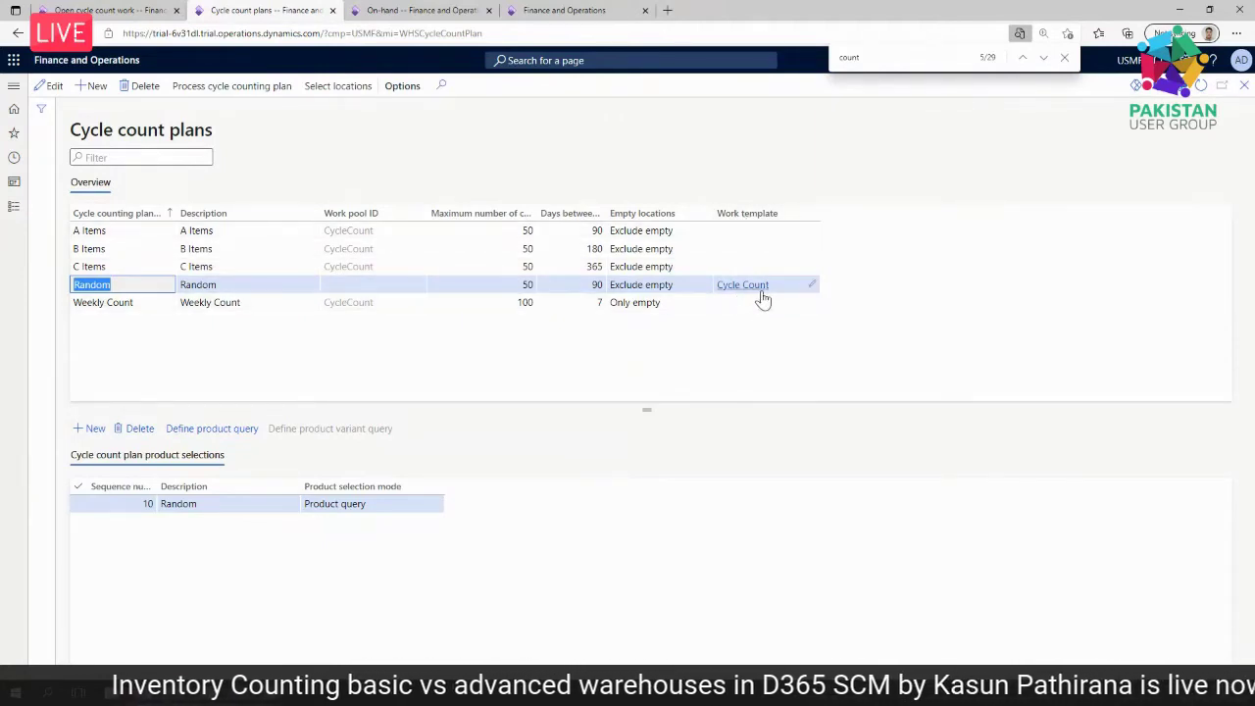
left_click(201, 432)
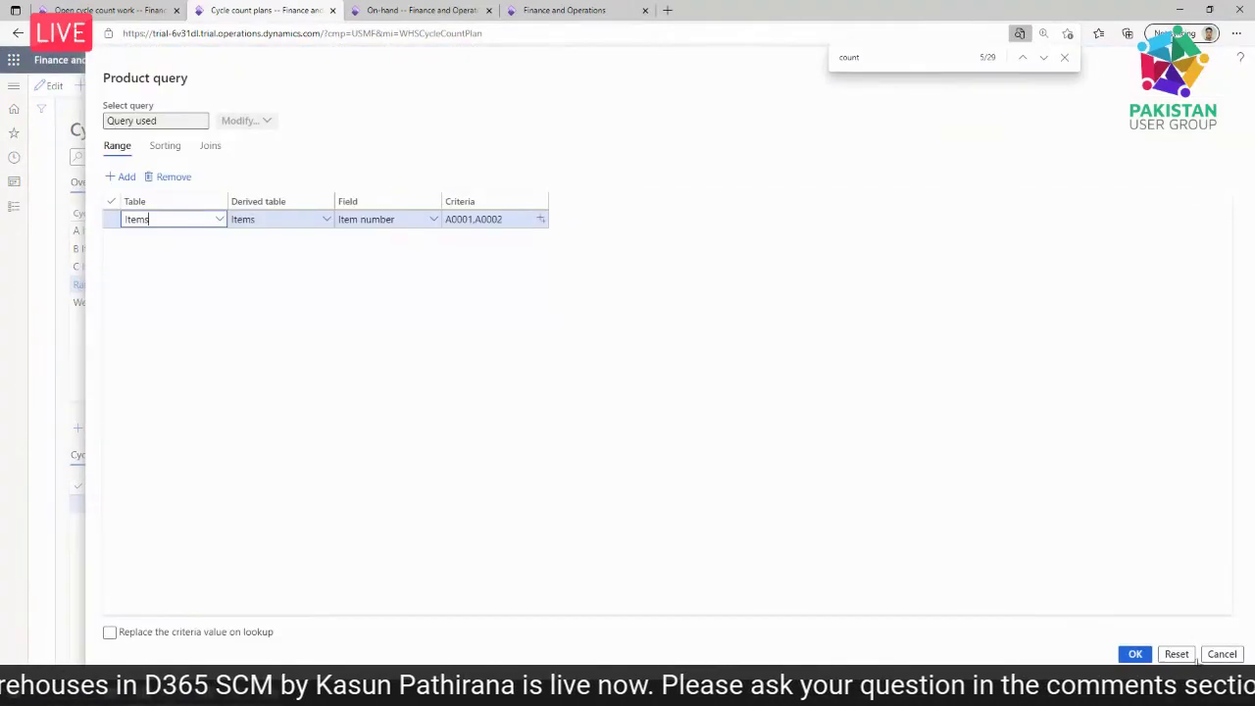
left_click(1215, 655)
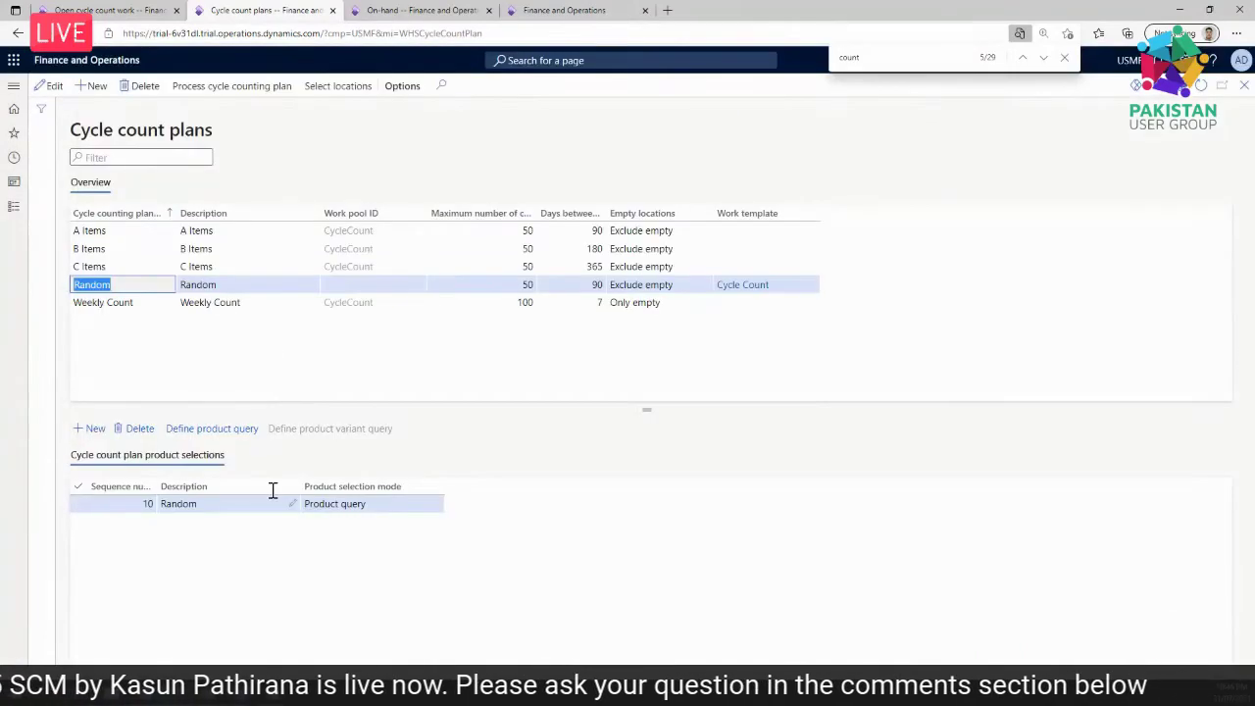
left_click(245, 251)
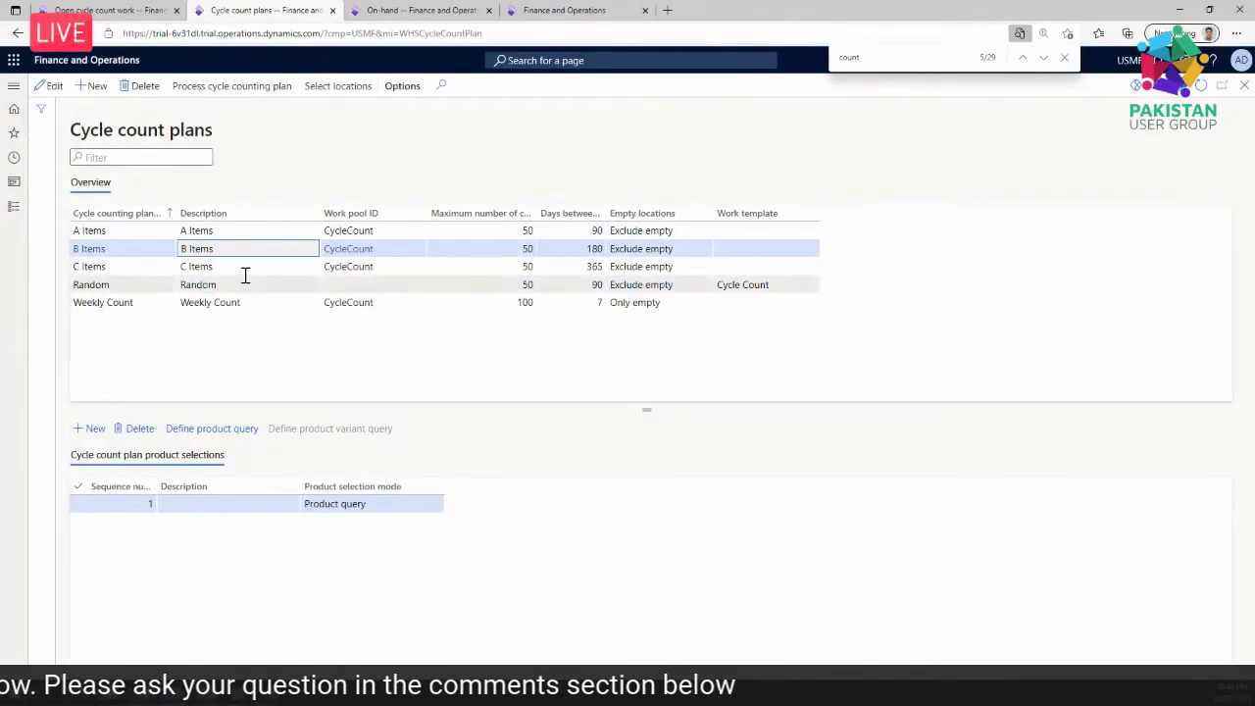
left_click(247, 267)
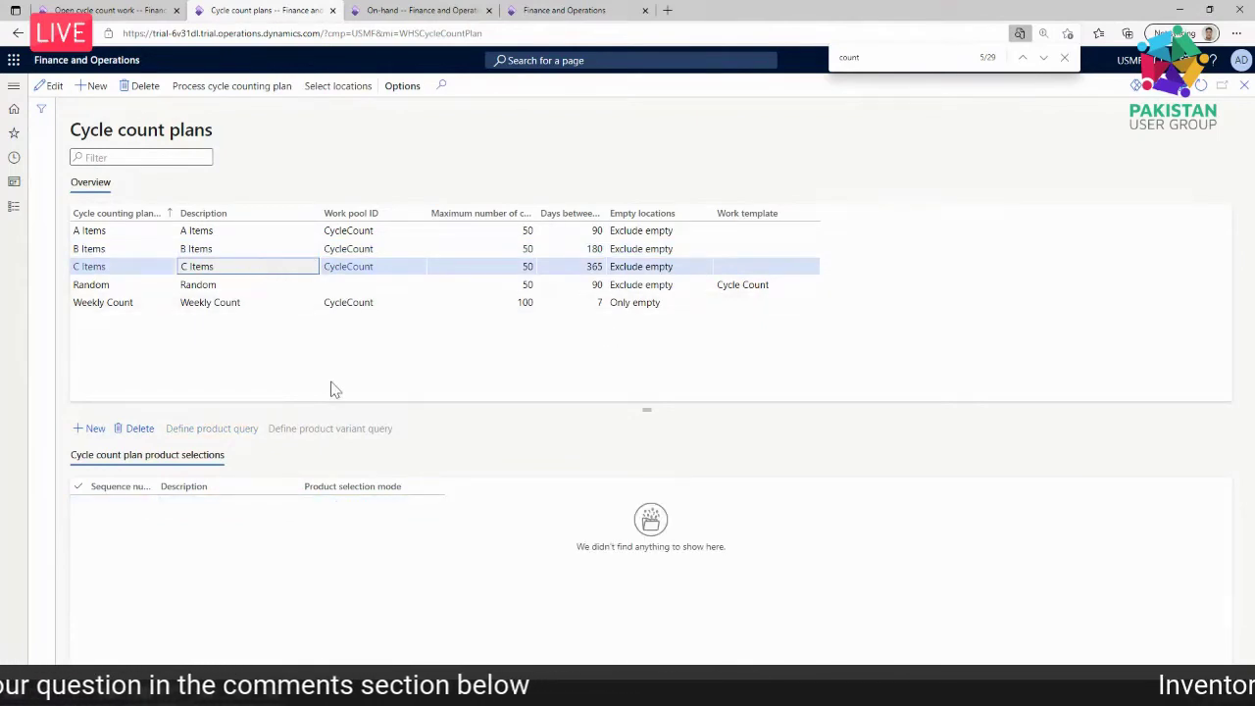
- Run Process cycle counting plan on the Random plan, leaving its empty locations setting unchanged
left_click(246, 284)
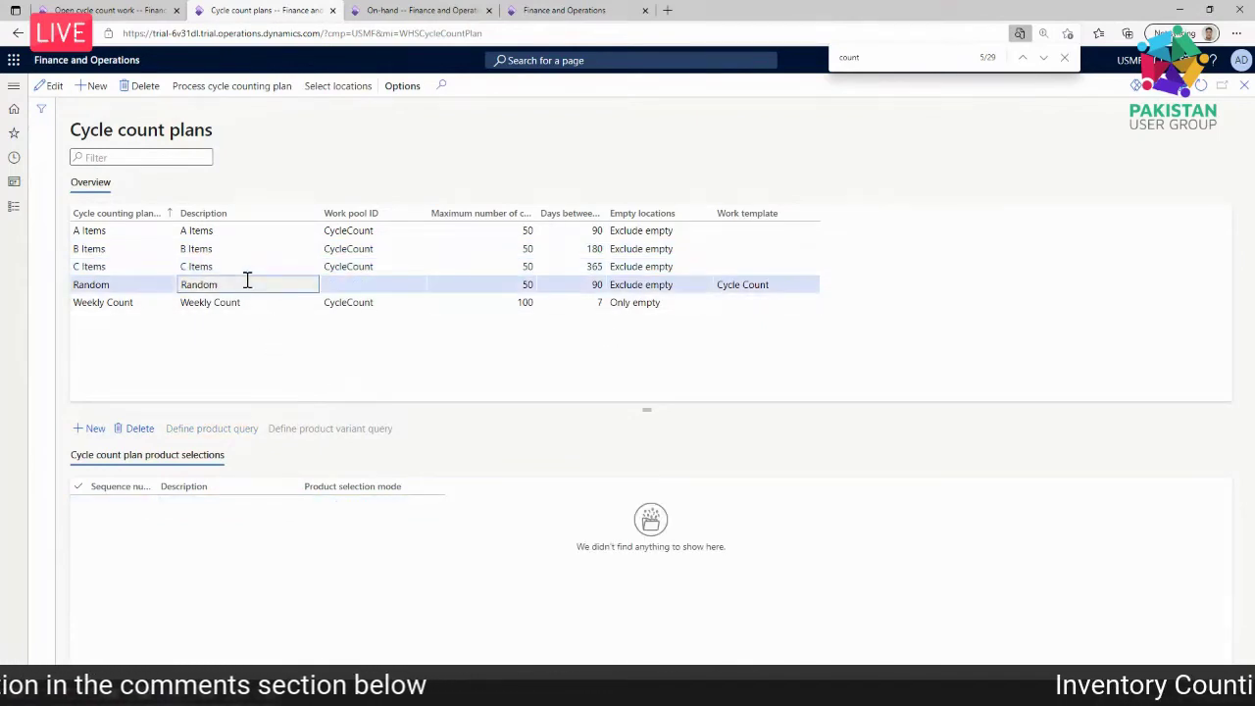
left_click(676, 284)
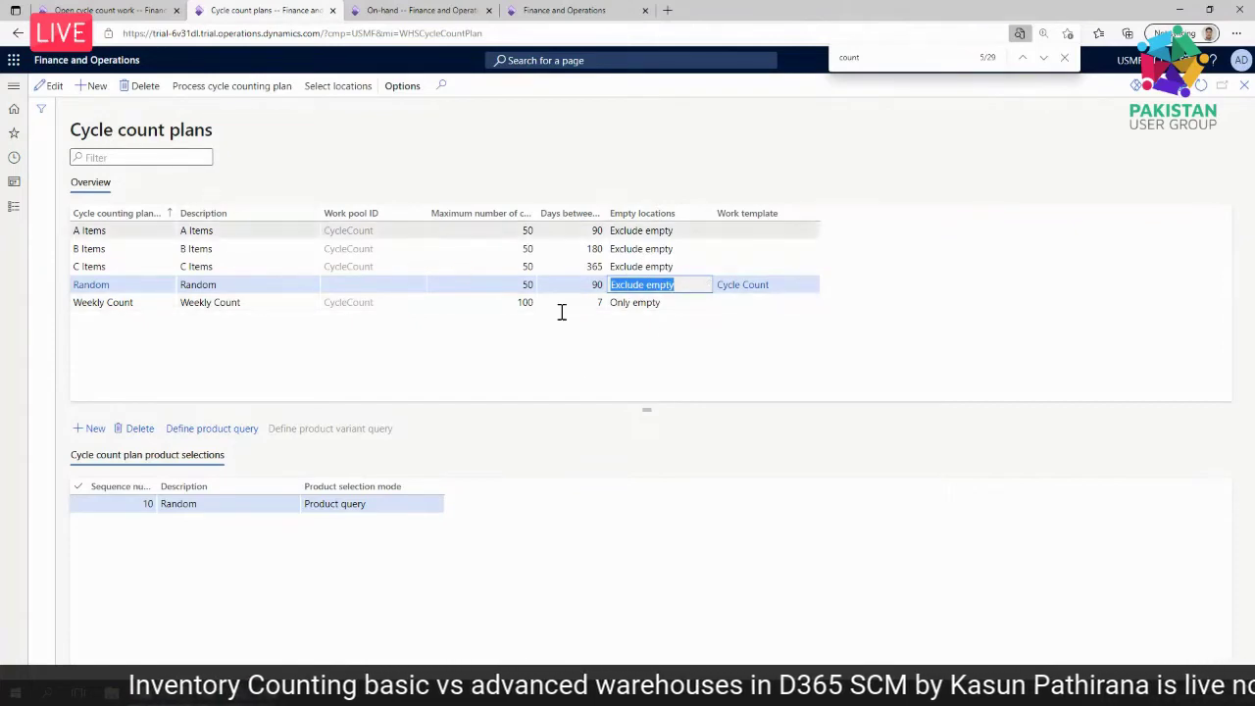
left_click(382, 147)
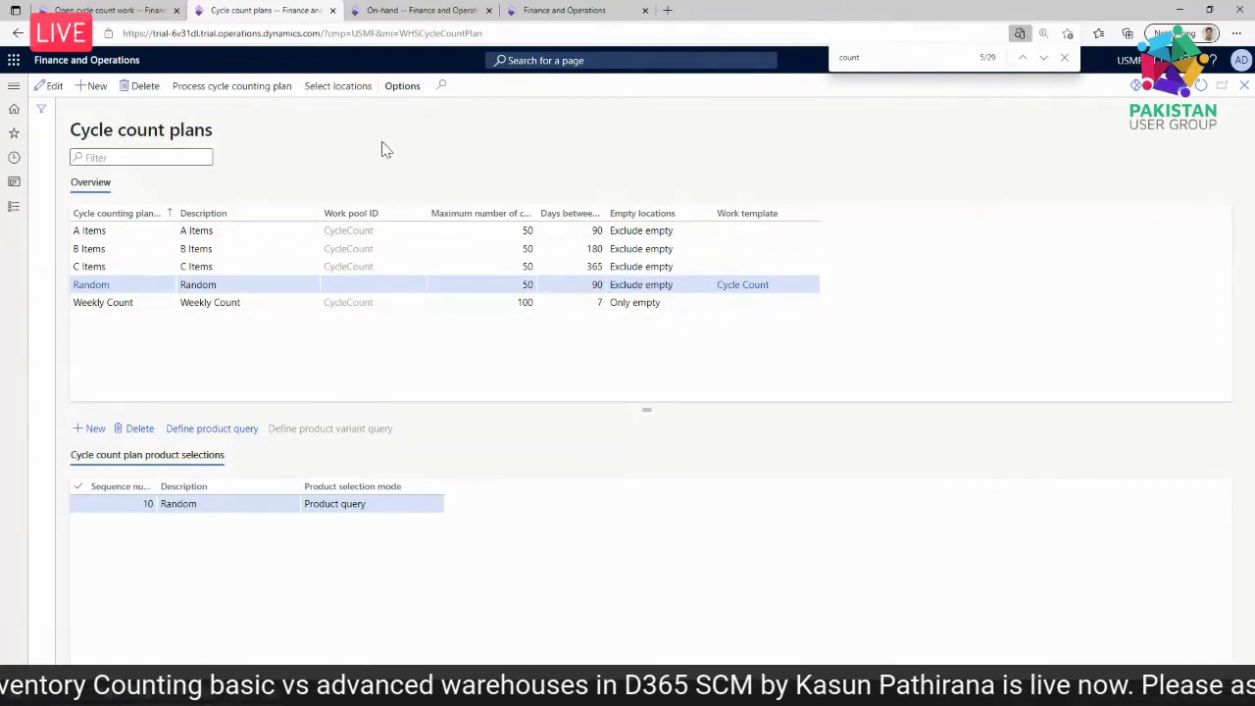
left_click(229, 88)
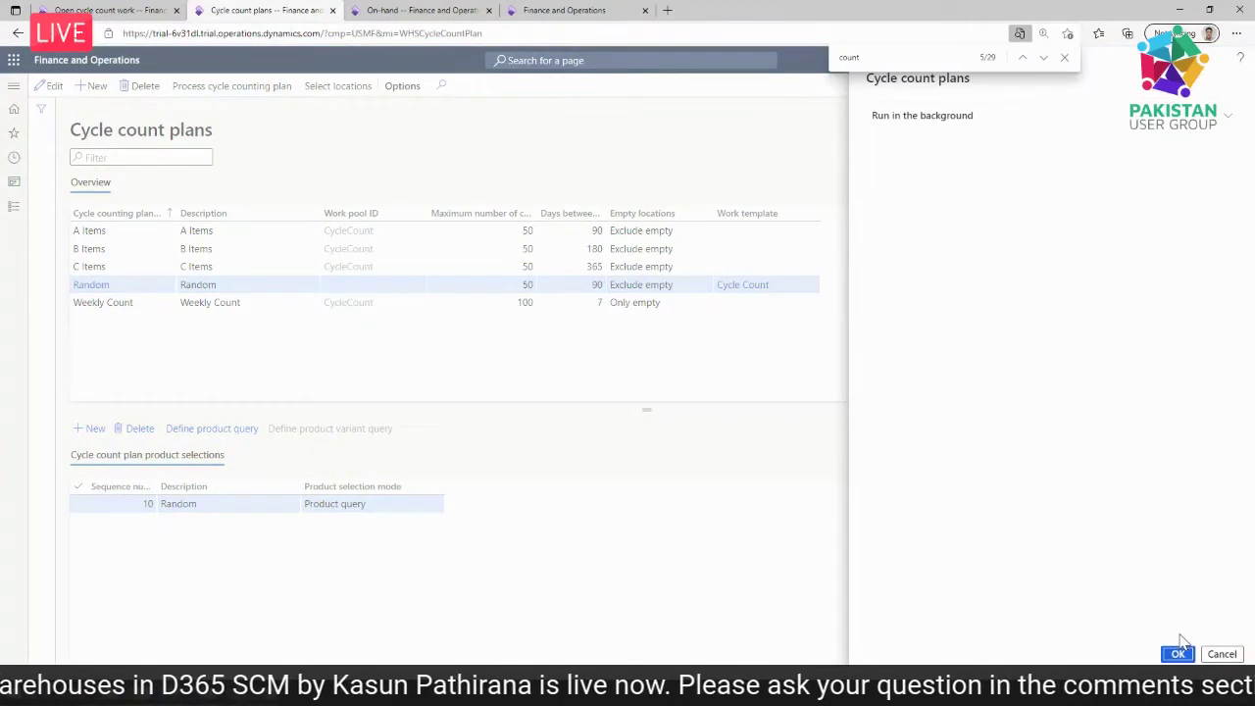
key("Return")
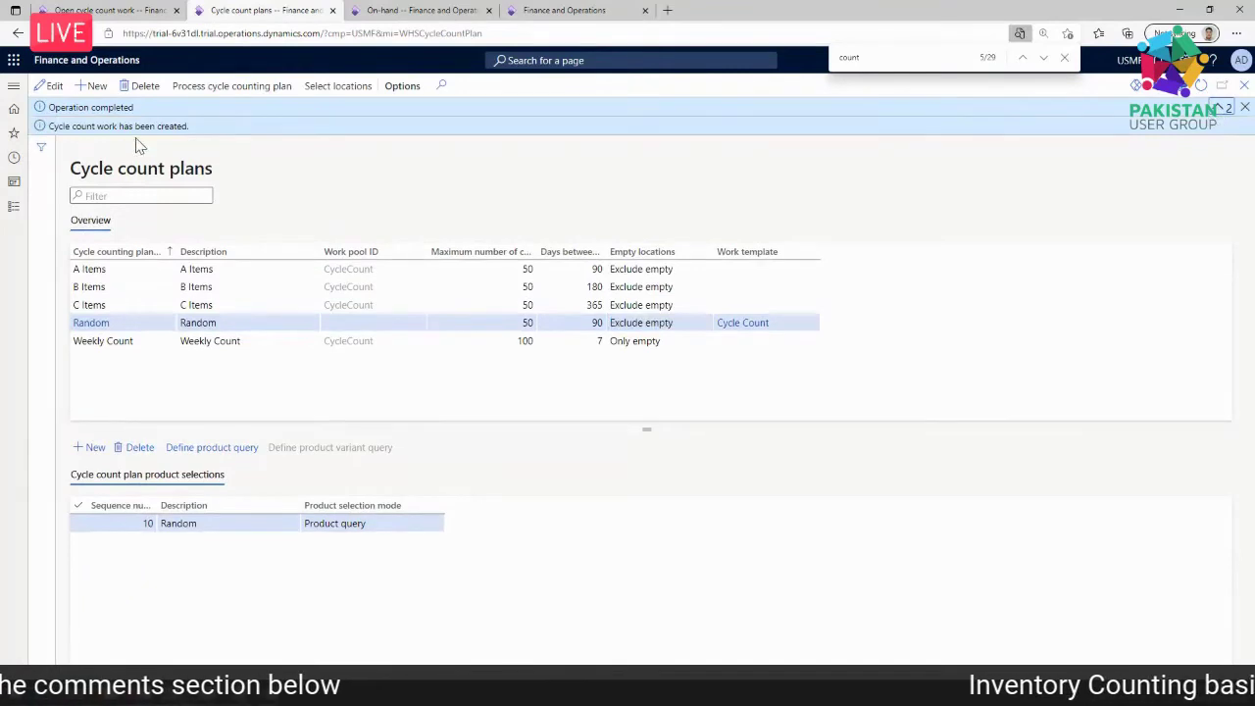
- Check new work item USMF-000061 in open cycle count work, then return the mobile app to Main Menu
left_click(108, 10)
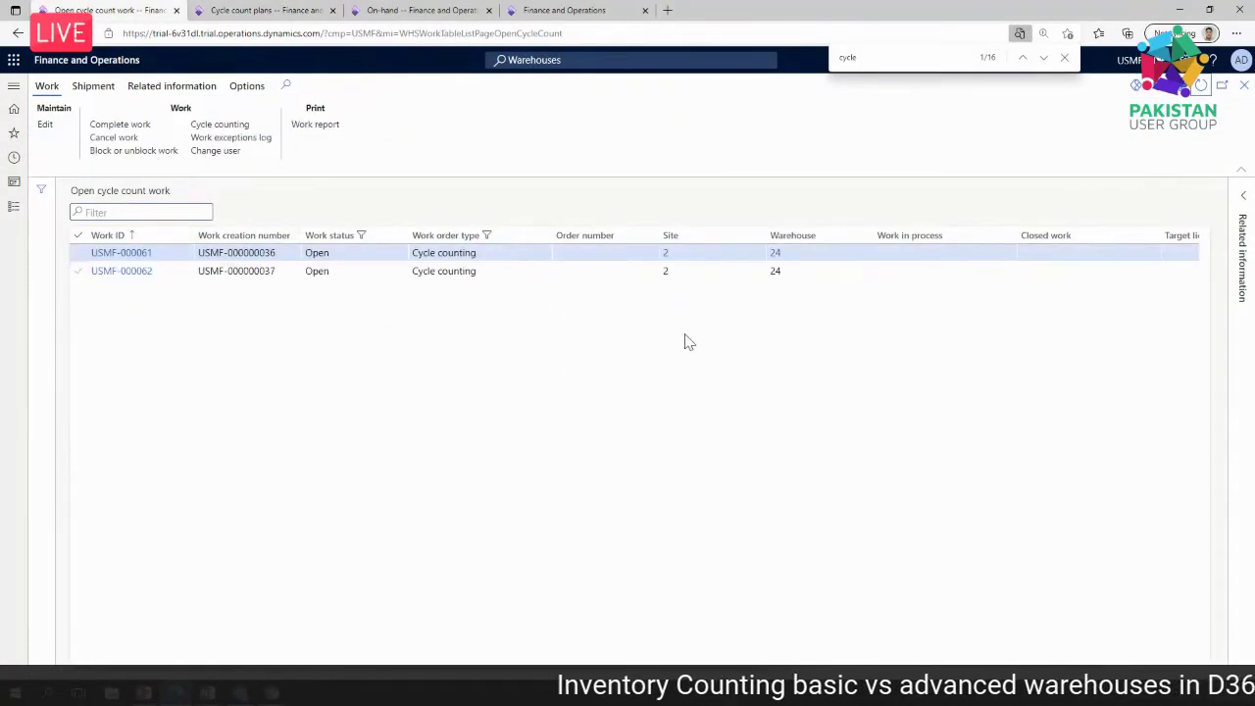
left_click(172, 254)
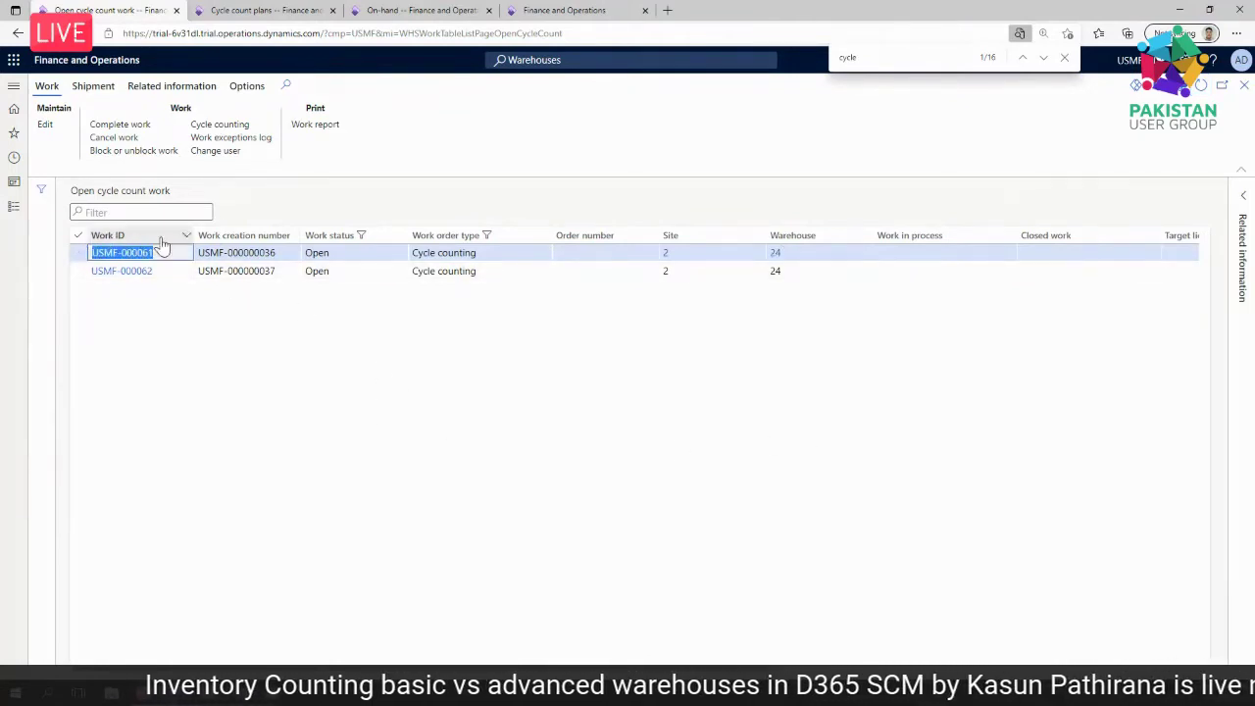
left_click(546, 12)
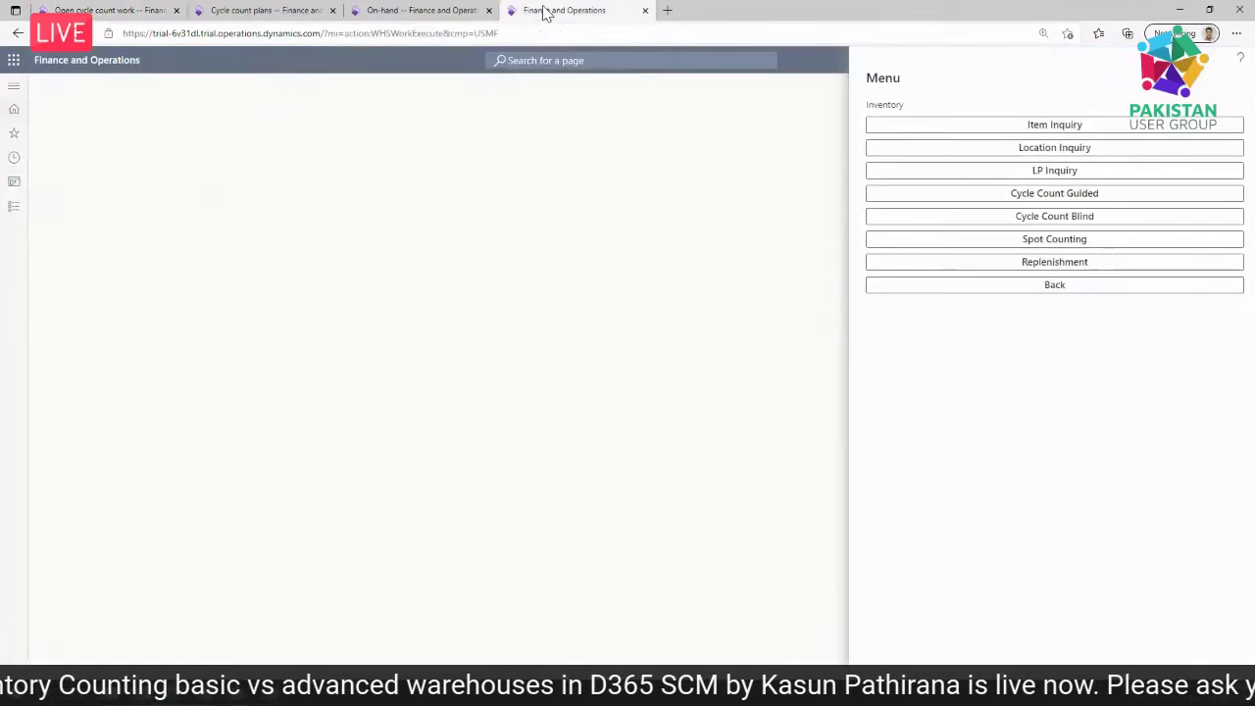
left_click(272, 12)
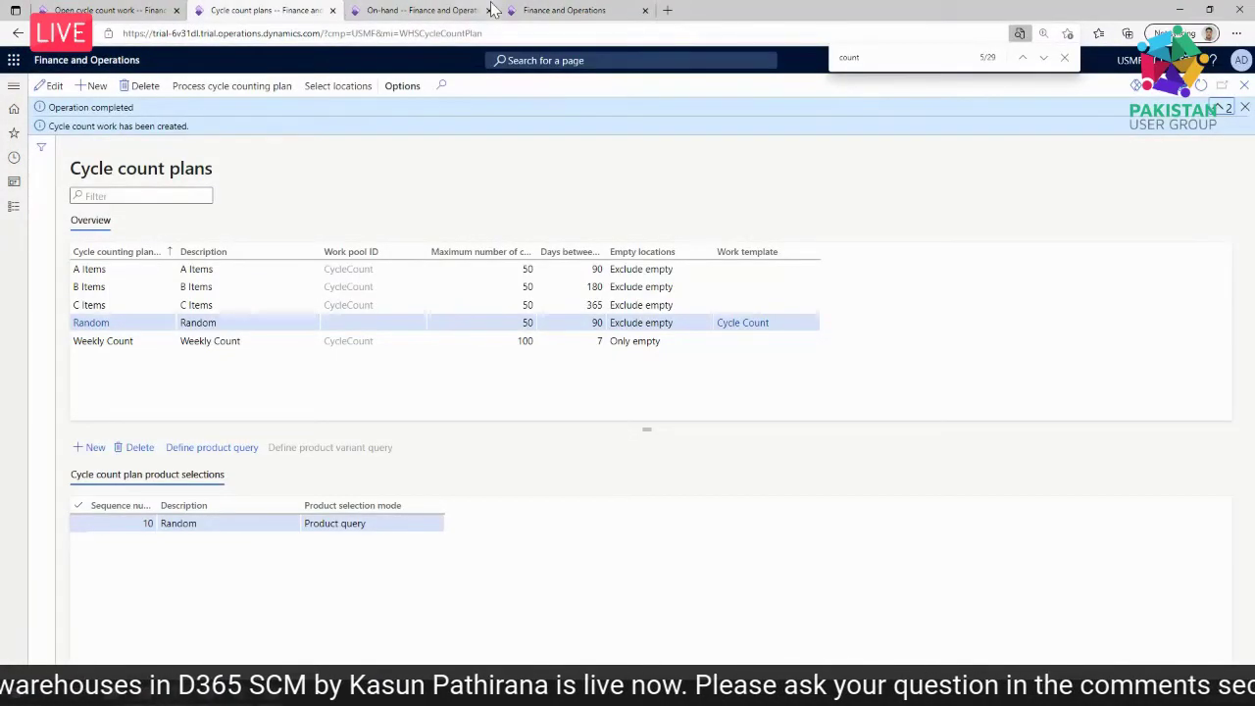
left_click(530, 14)
left_click(530, 13)
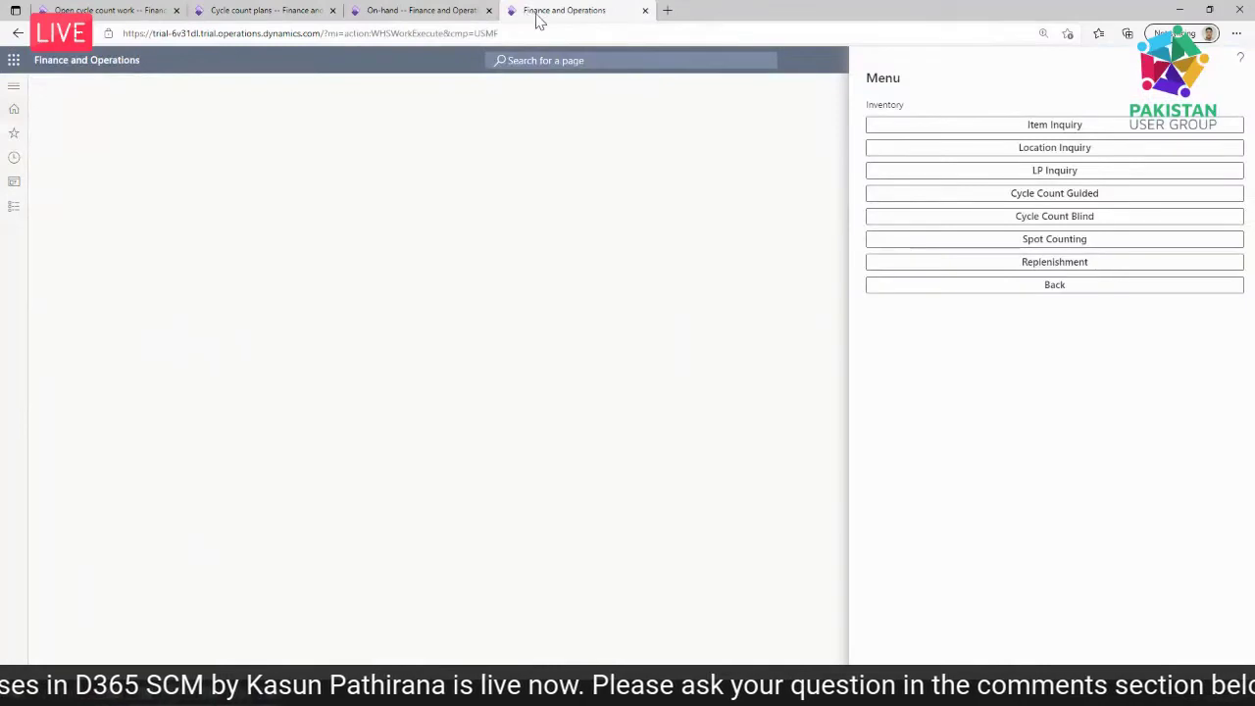
left_click(1037, 285)
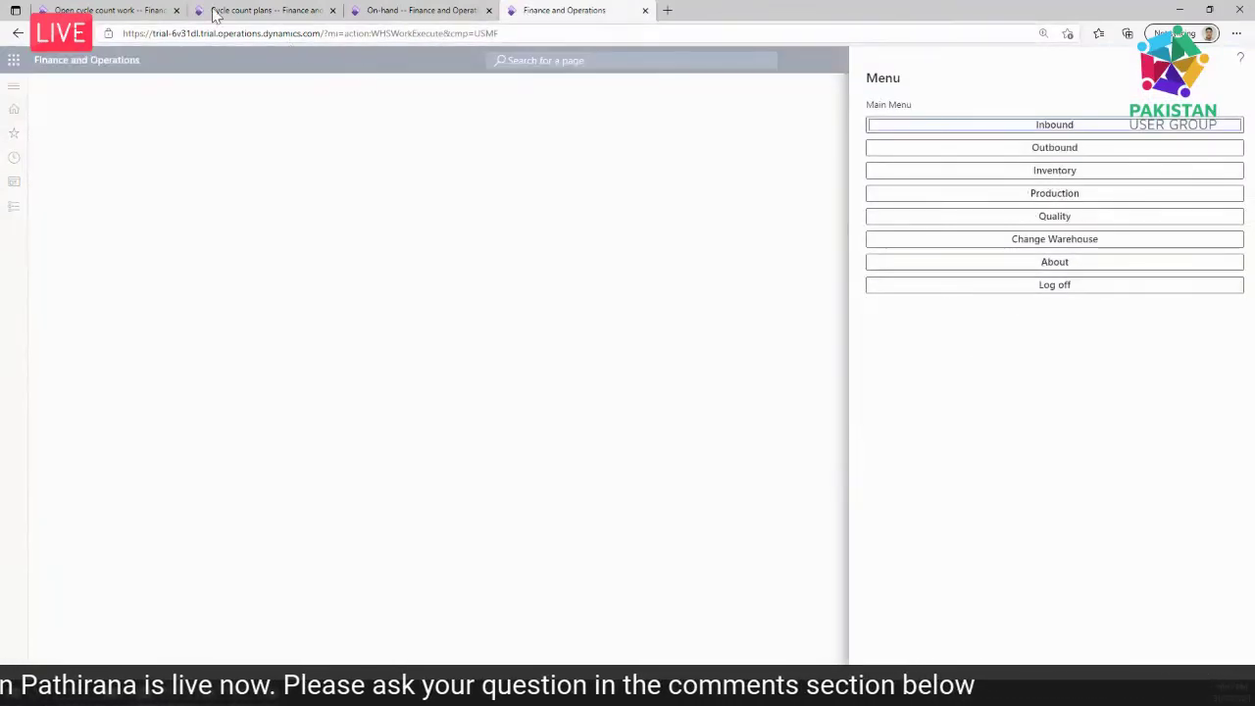
- Inspect the app URL's menu-item and company parameters, then log off and sign back in with the worker's credentials
left_click(520, 33)
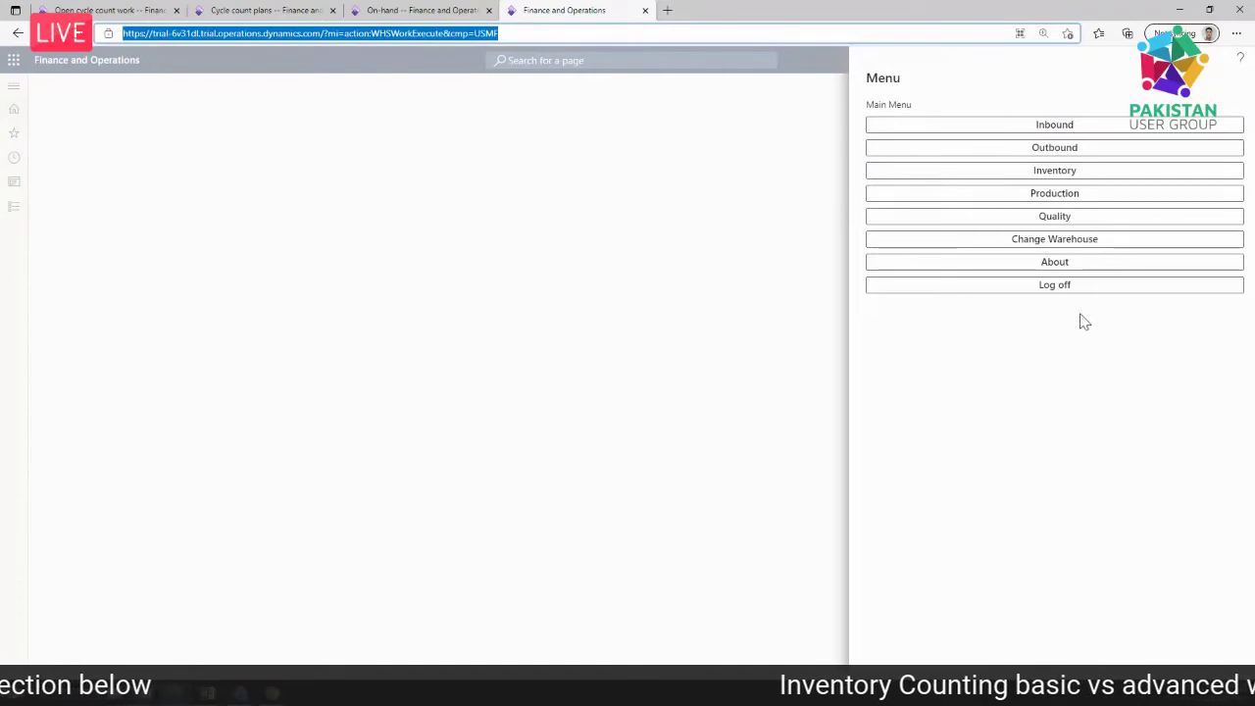
left_click(511, 36)
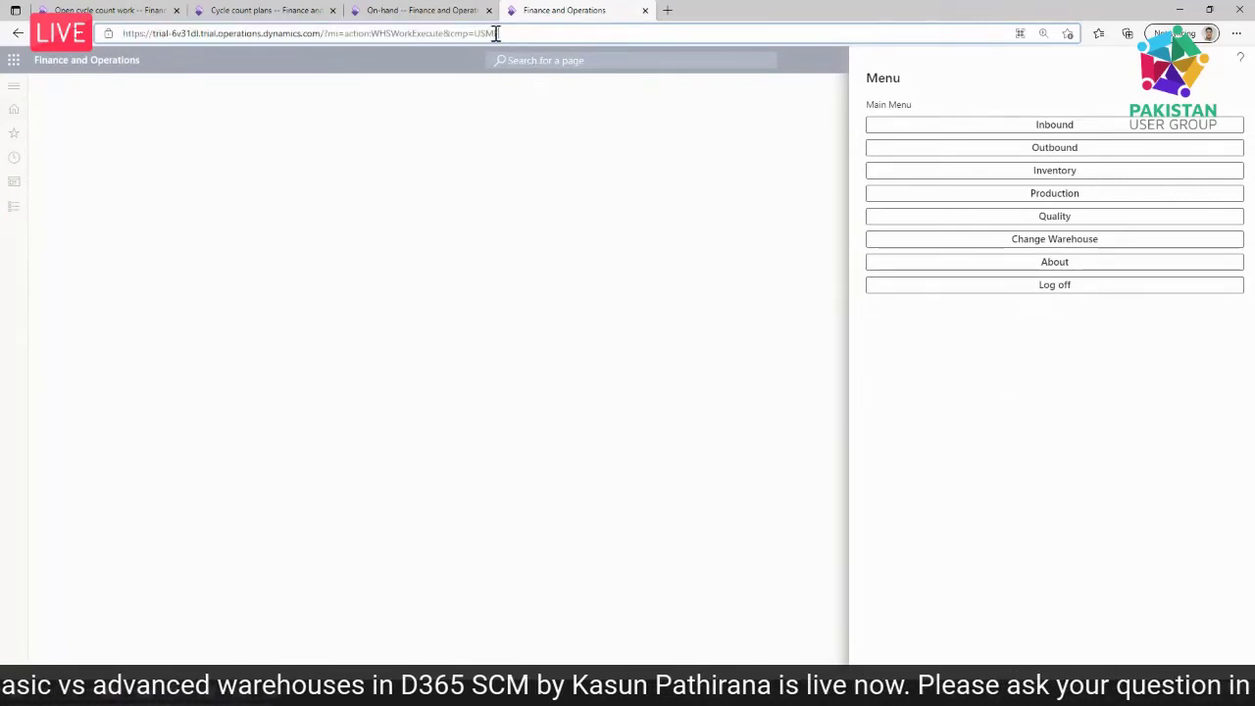
left_click_drag(496, 33, 326, 34)
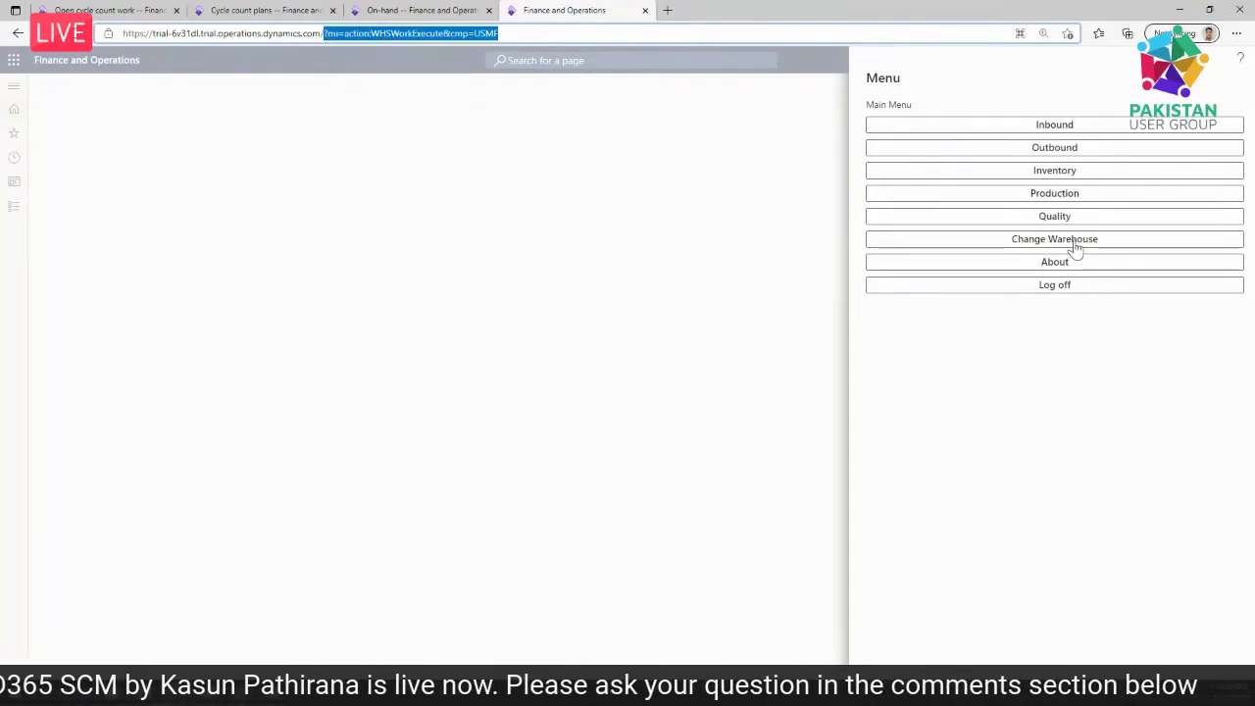
left_click(976, 292)
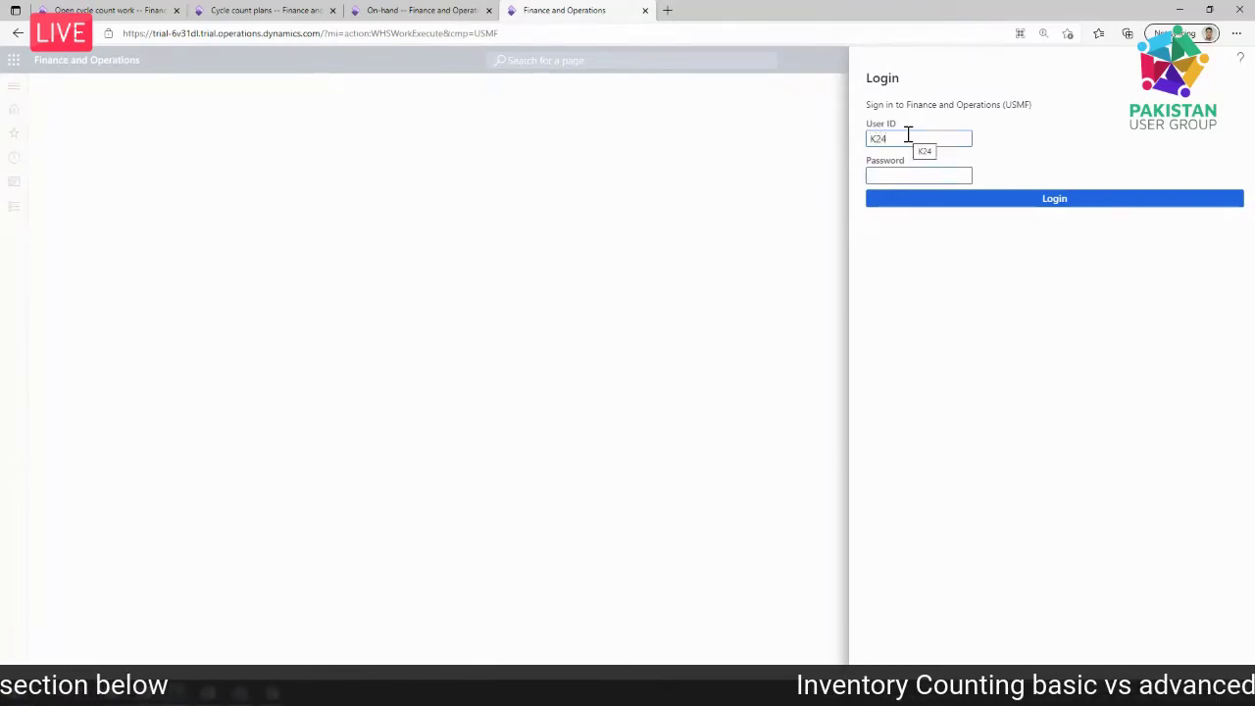
type("12")
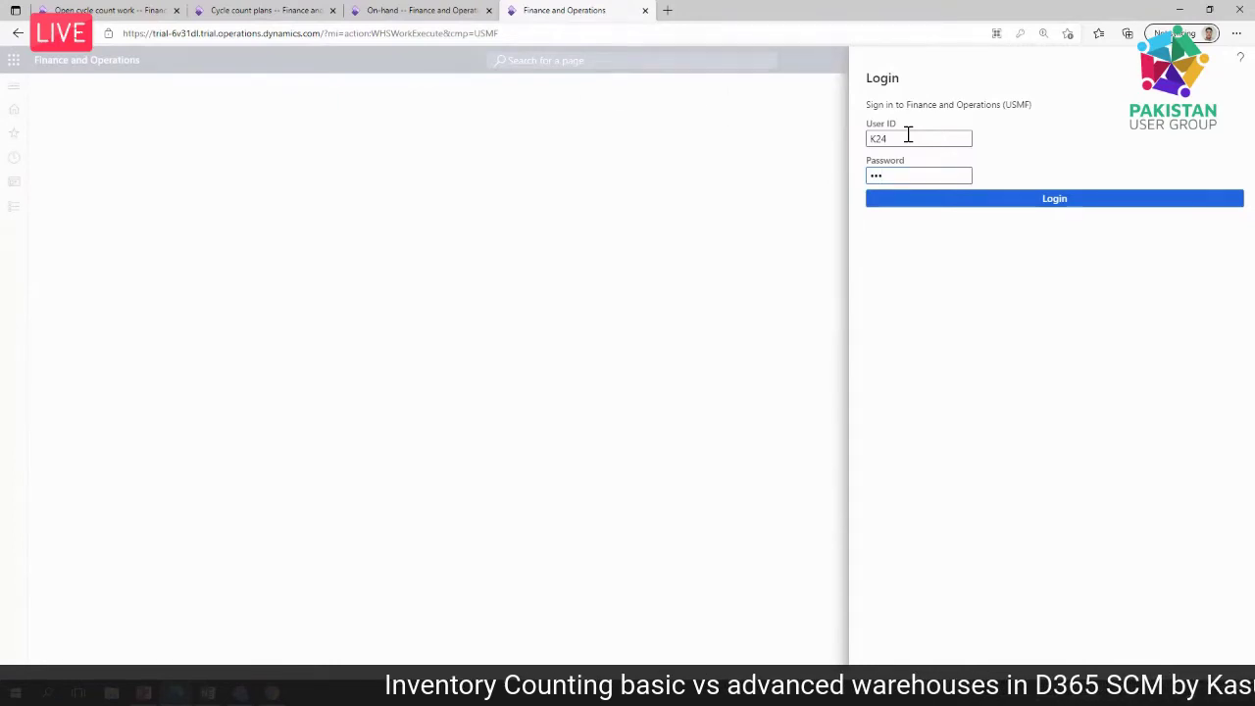
key("Return")
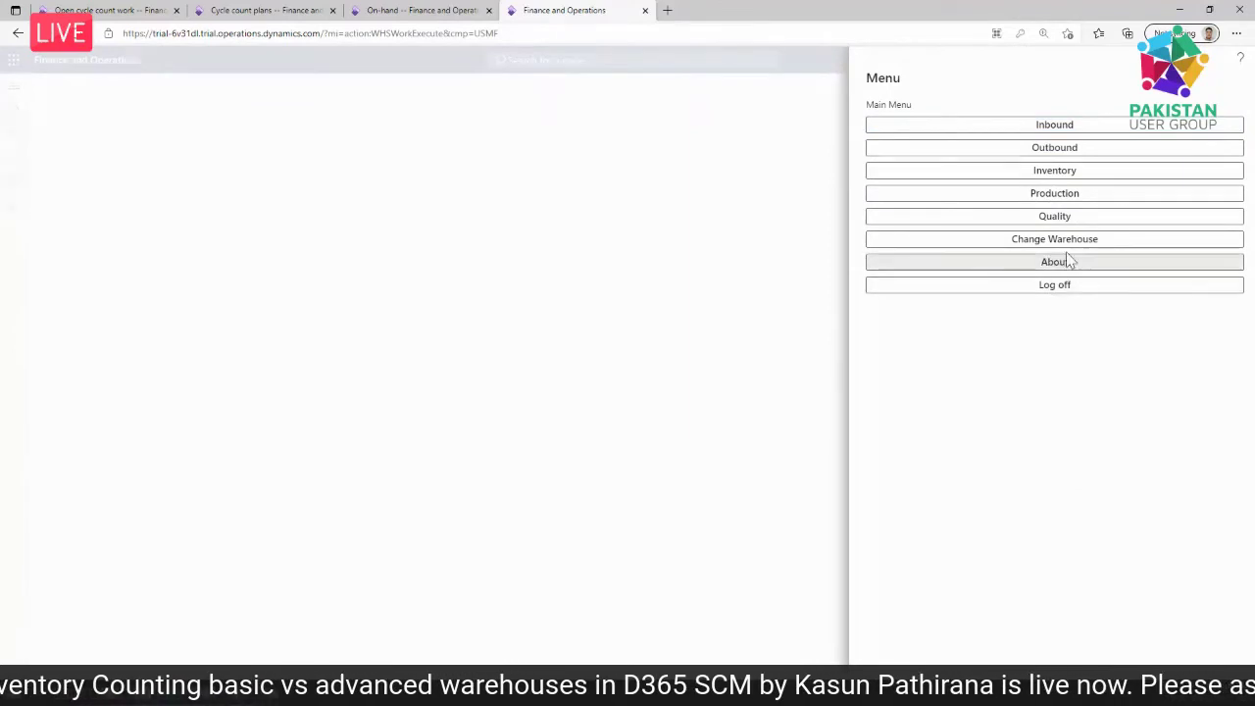
- Start user-directed cycle counting, note item A0002 at CP-005, and return to the A0001 on-hand list
left_click(1055, 171)
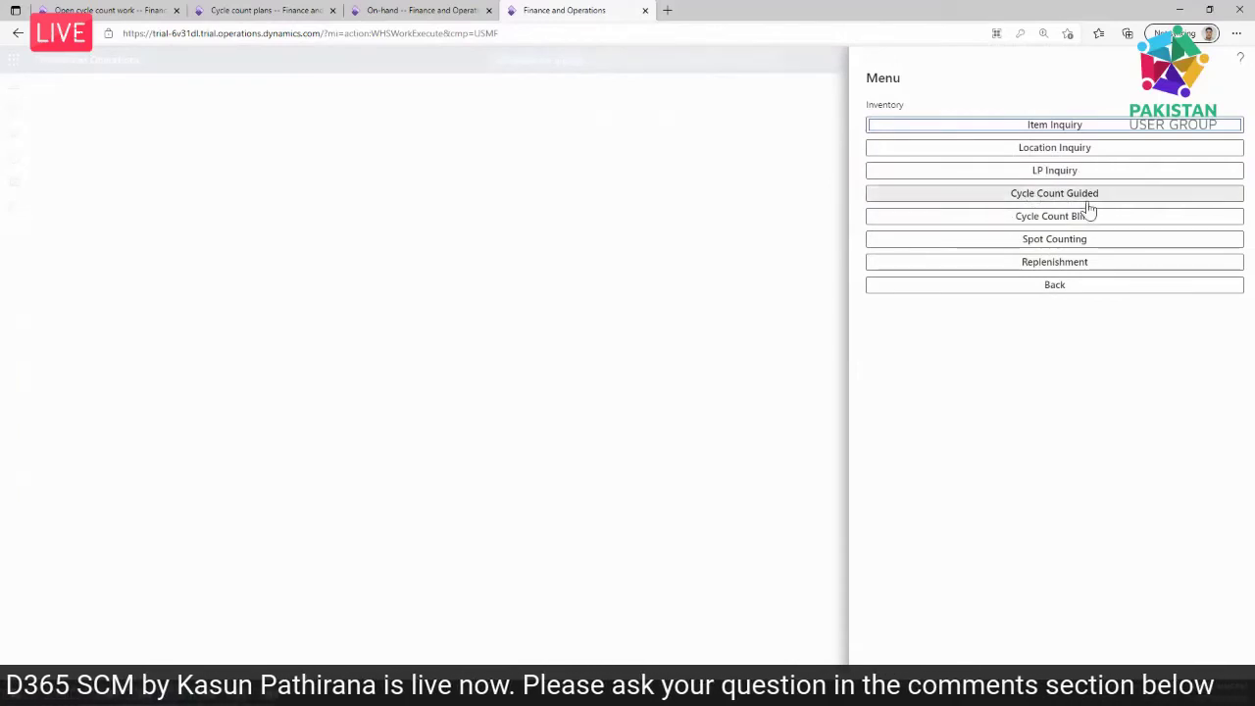
left_click(1127, 447)
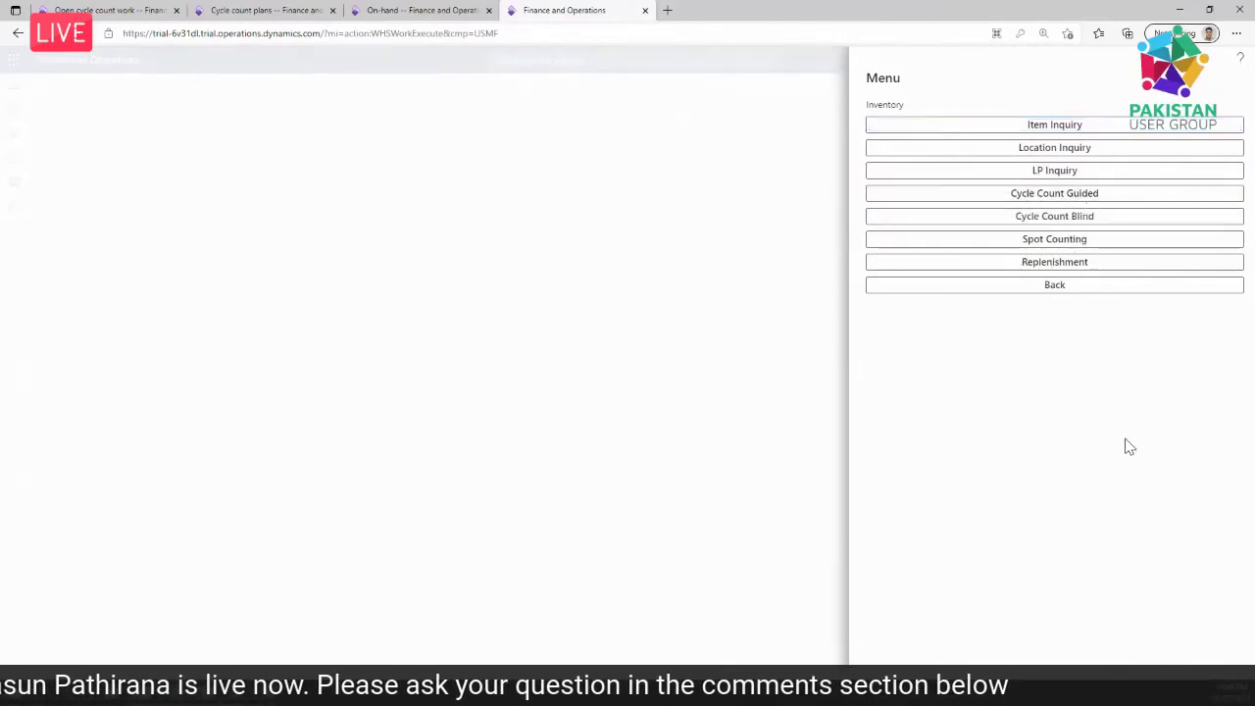
left_click(1063, 201)
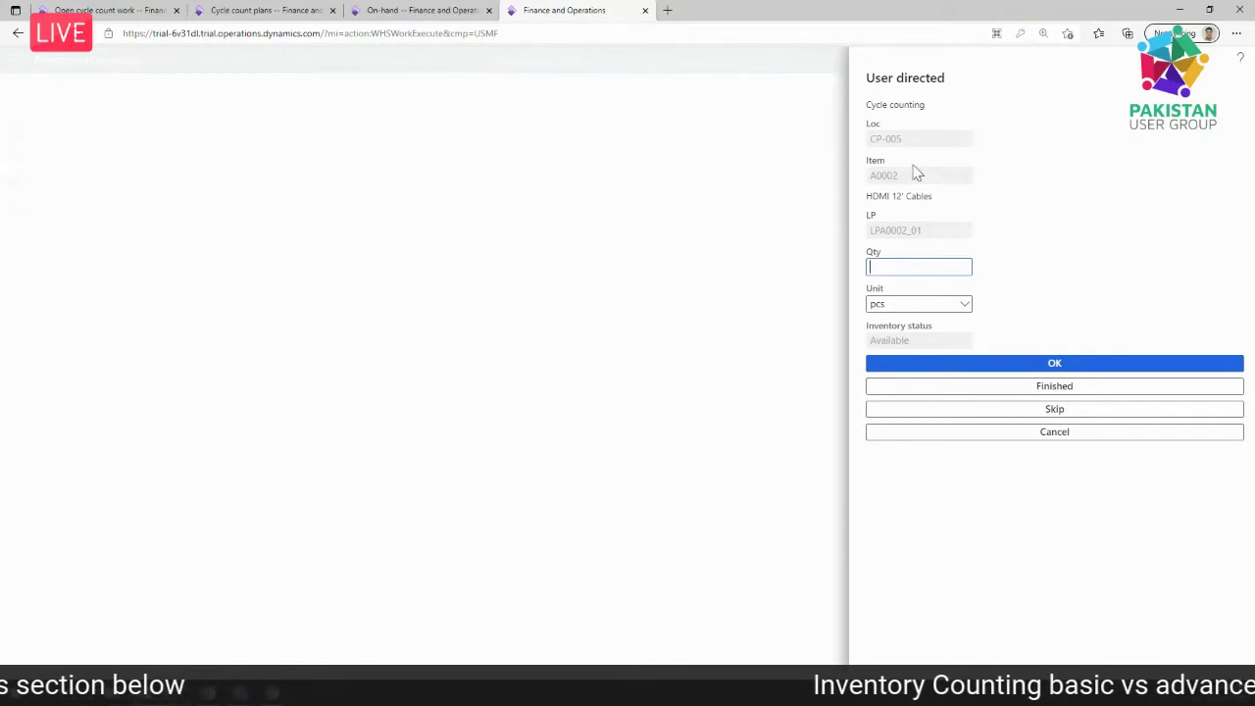
left_click_drag(912, 175, 864, 174)
key("ctrl+c")
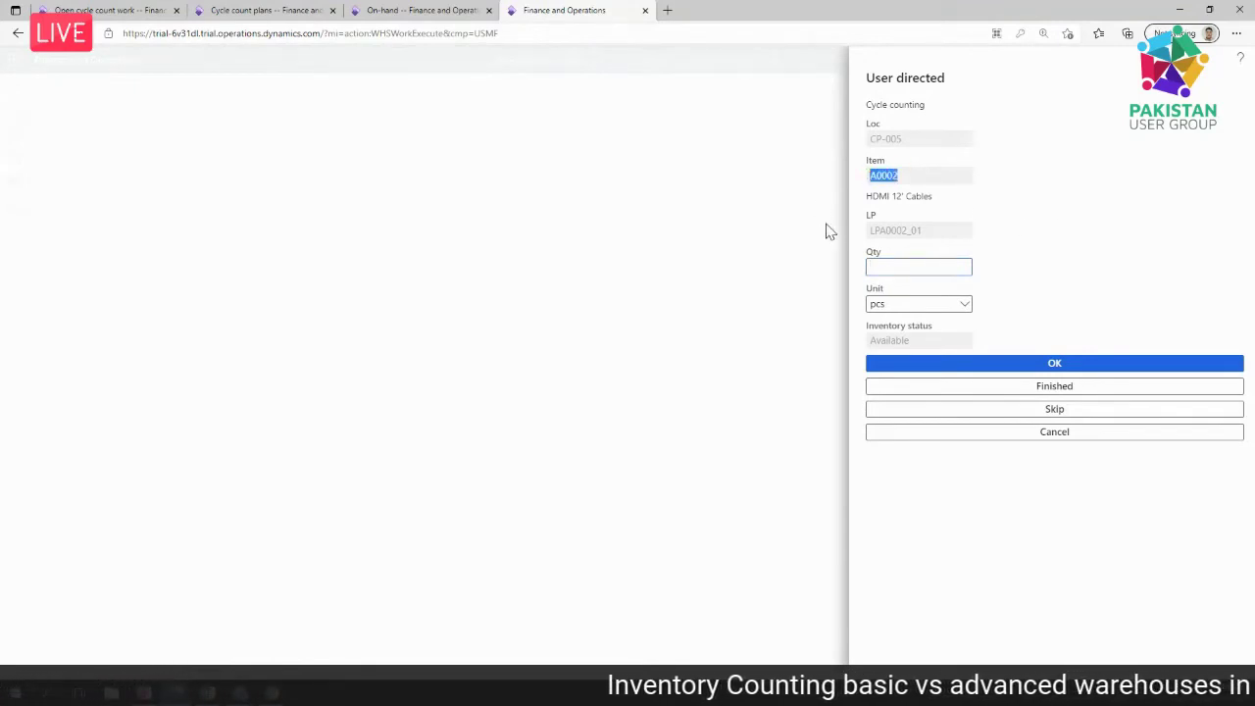
left_click(421, 10)
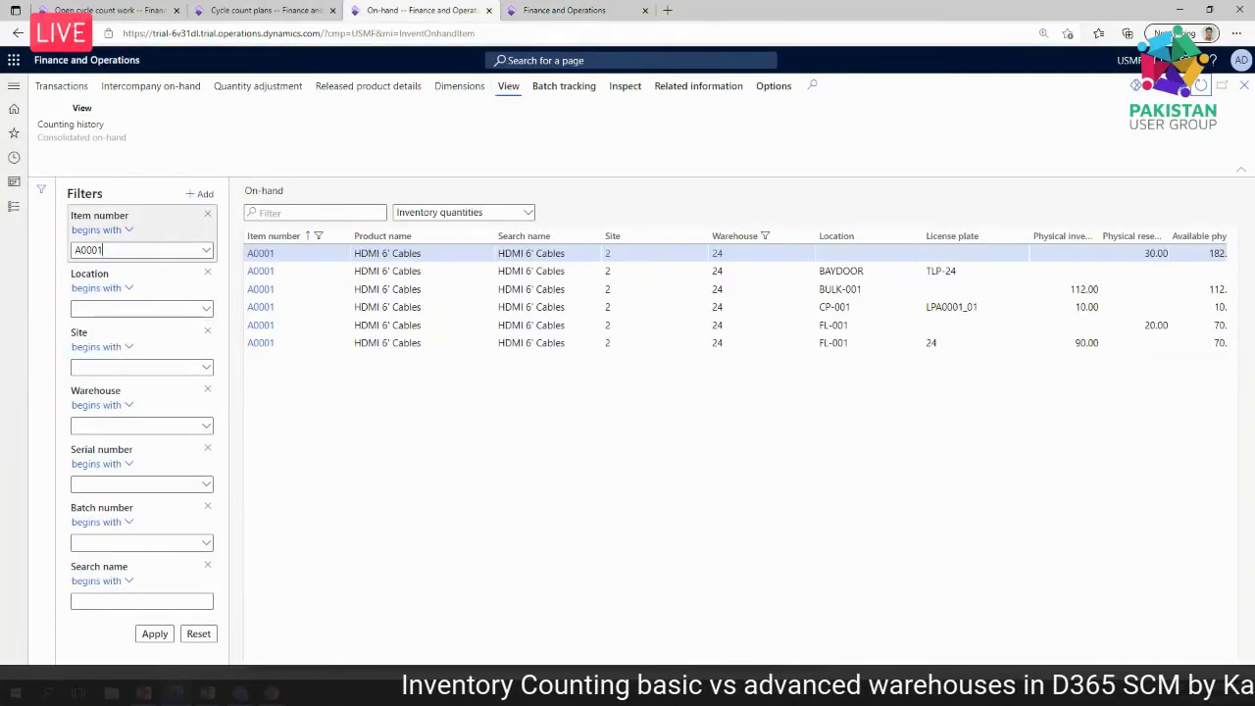
- Filter on-hand to item A0002, showing 10.00 at CP-005, and compare it with the waiting count screen
key("ctrl+a")
key("ctrl+v")
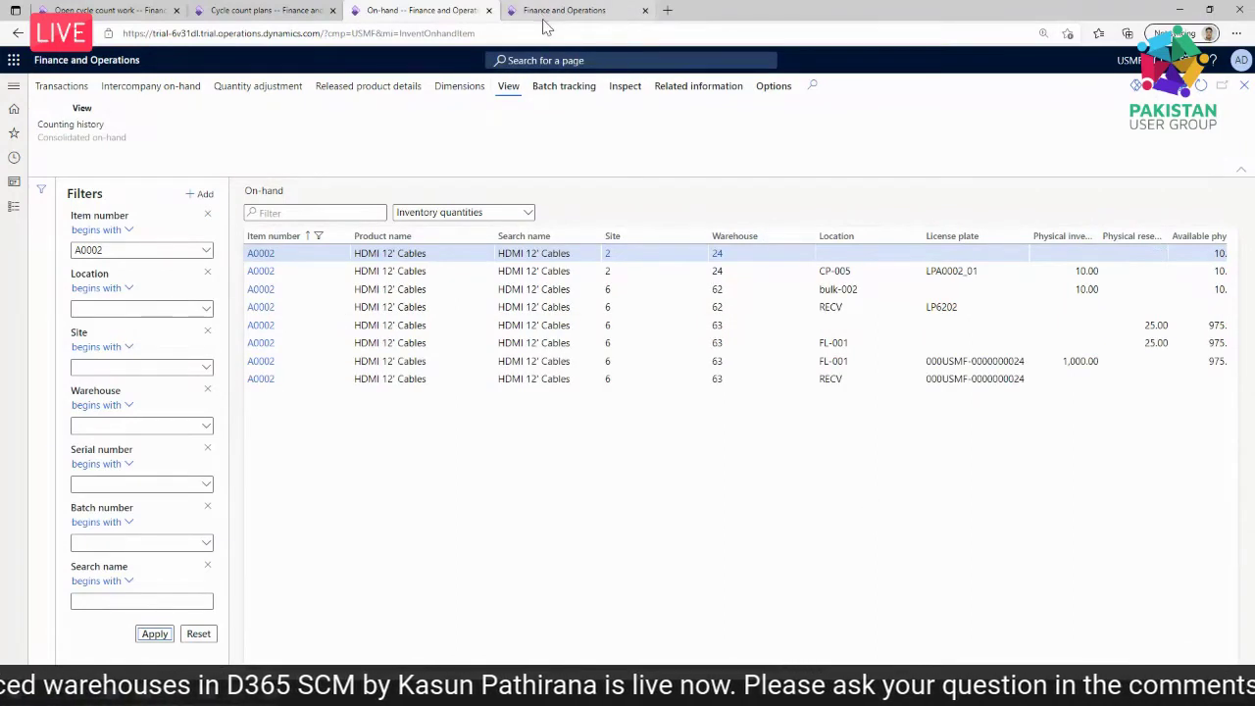
left_click(546, 17)
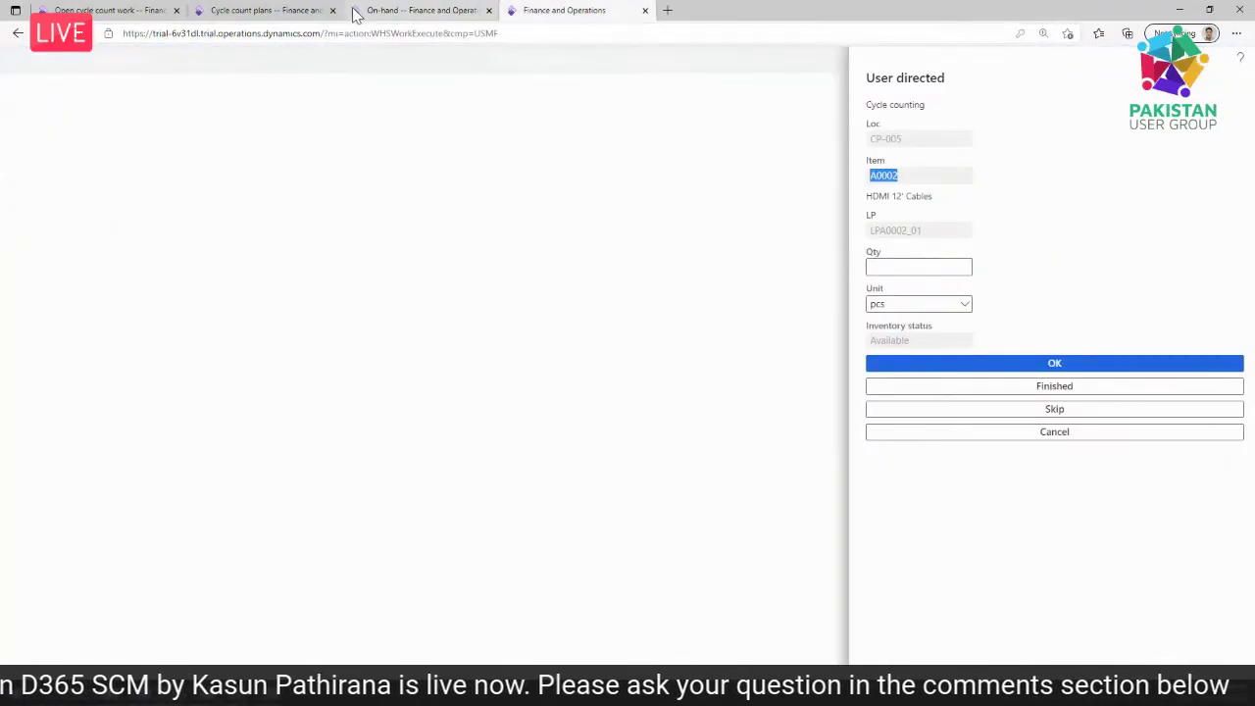
left_click(399, 12)
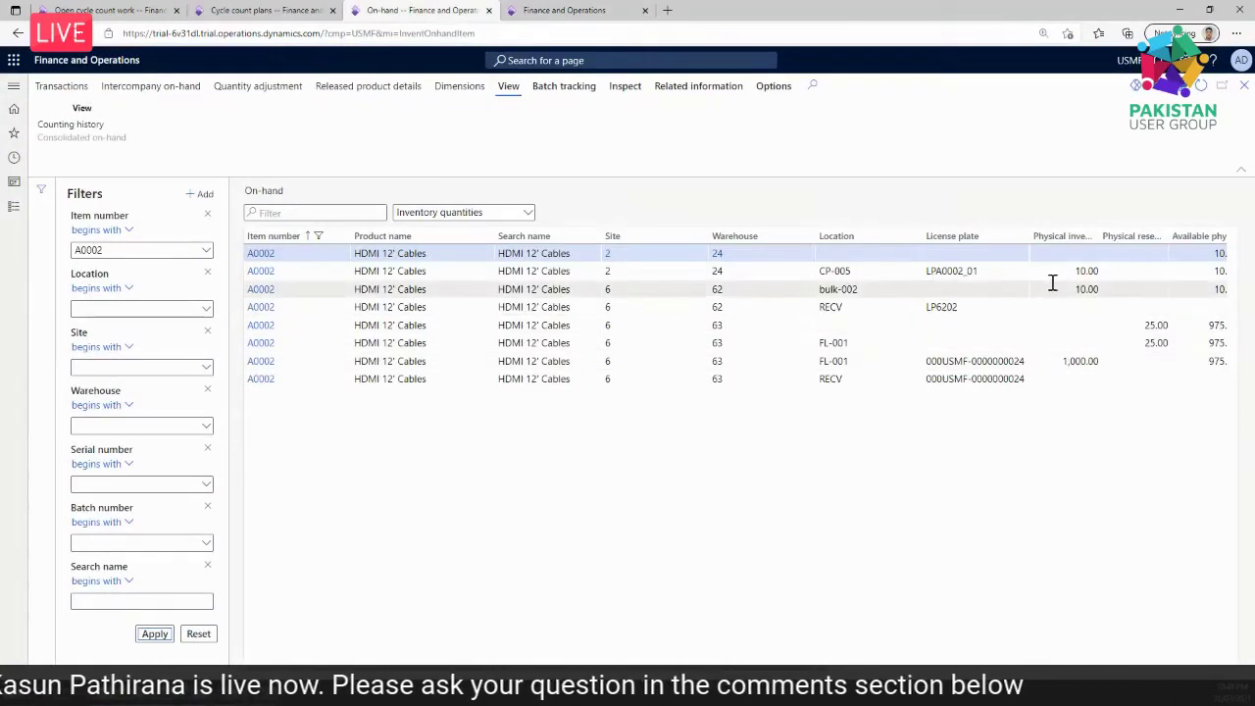
left_click(593, 17)
left_click(456, 10)
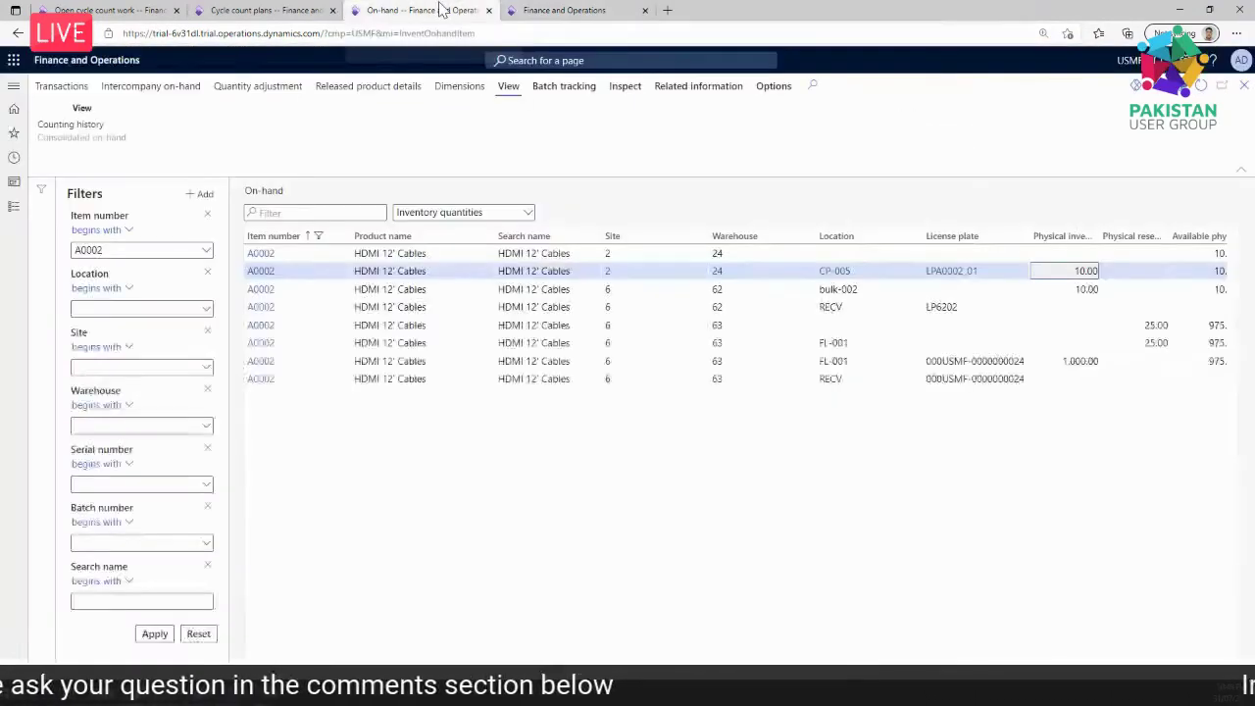
left_click(551, 14)
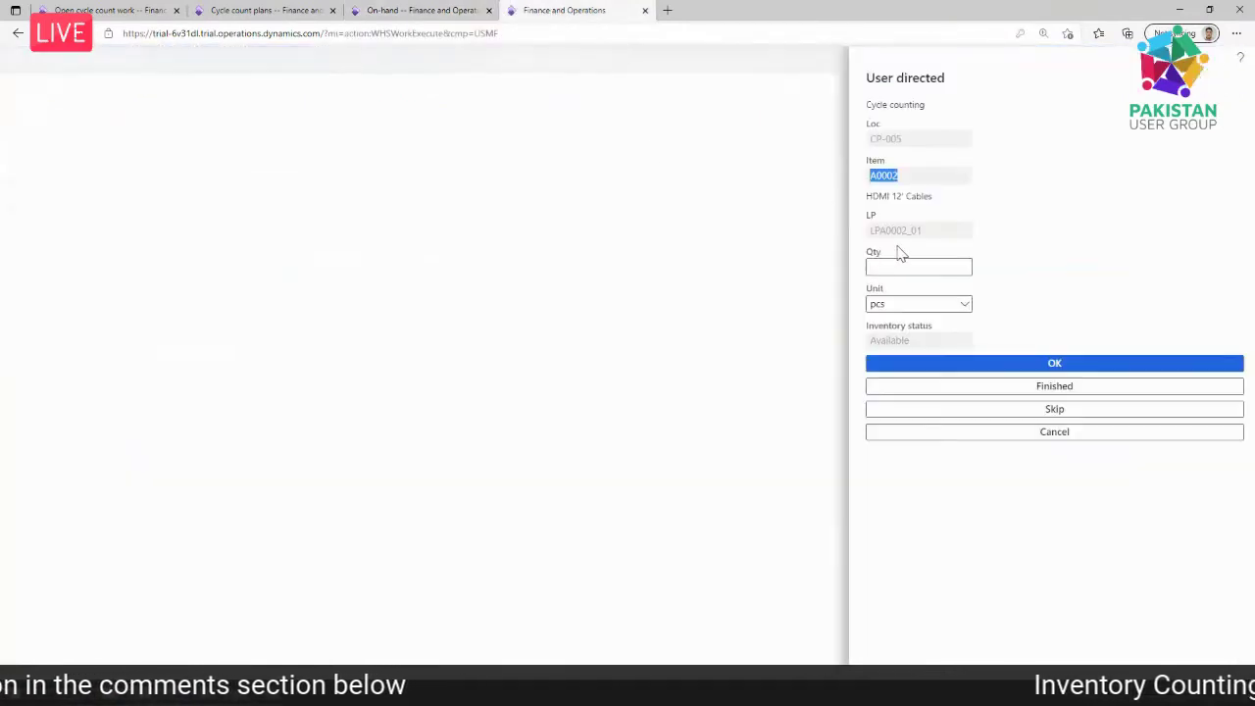
- Count 21 of A0002 at CP-005 and highlight the resulting count-differs warning
left_click(898, 267)
type("21")
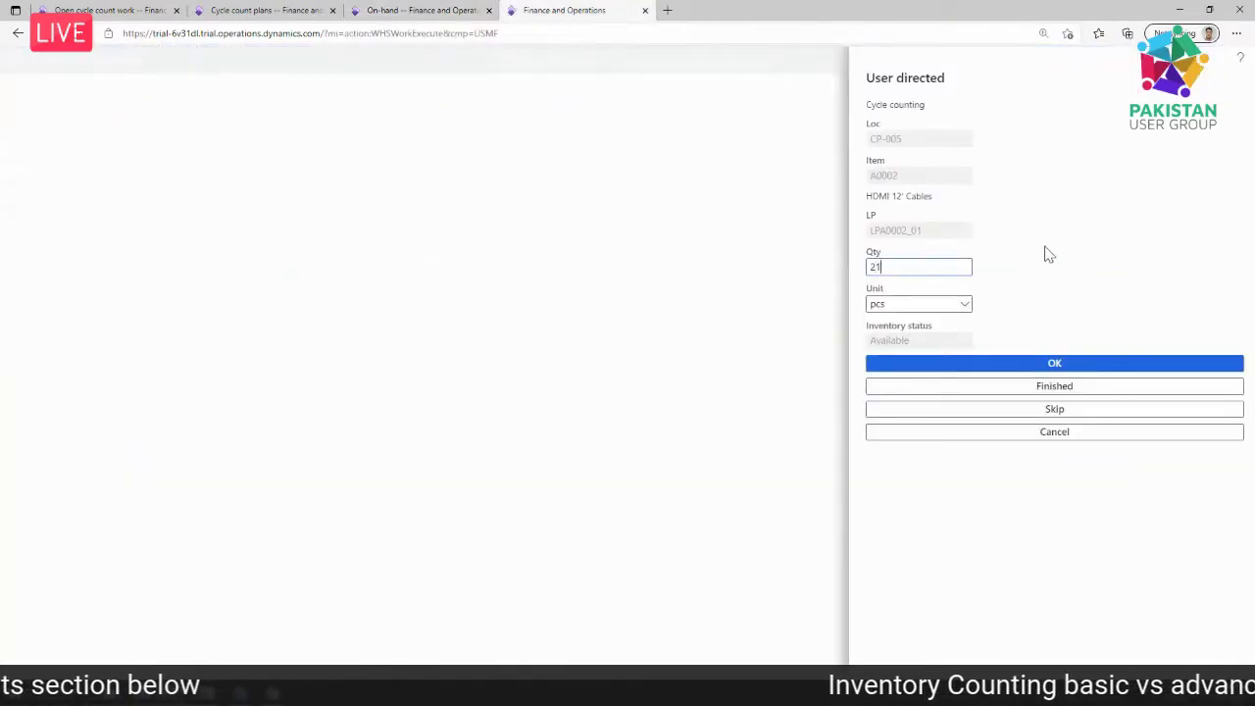
left_click(1058, 364)
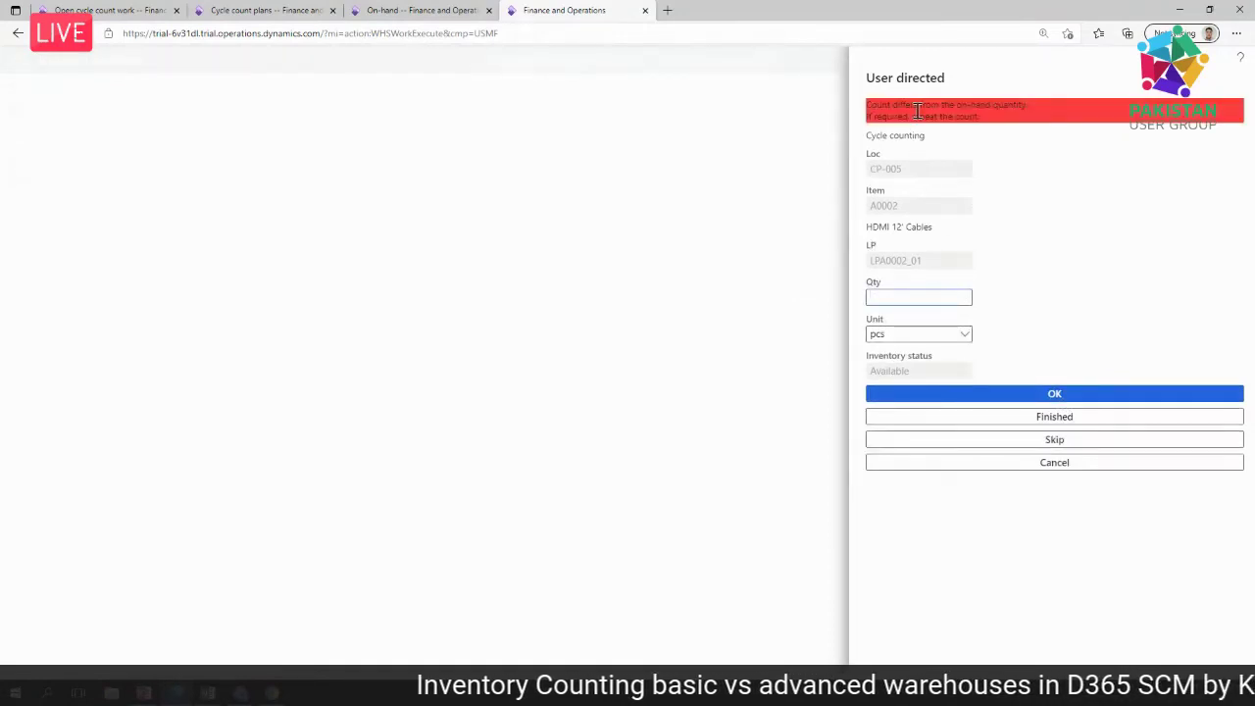
left_click_drag(979, 115, 867, 104)
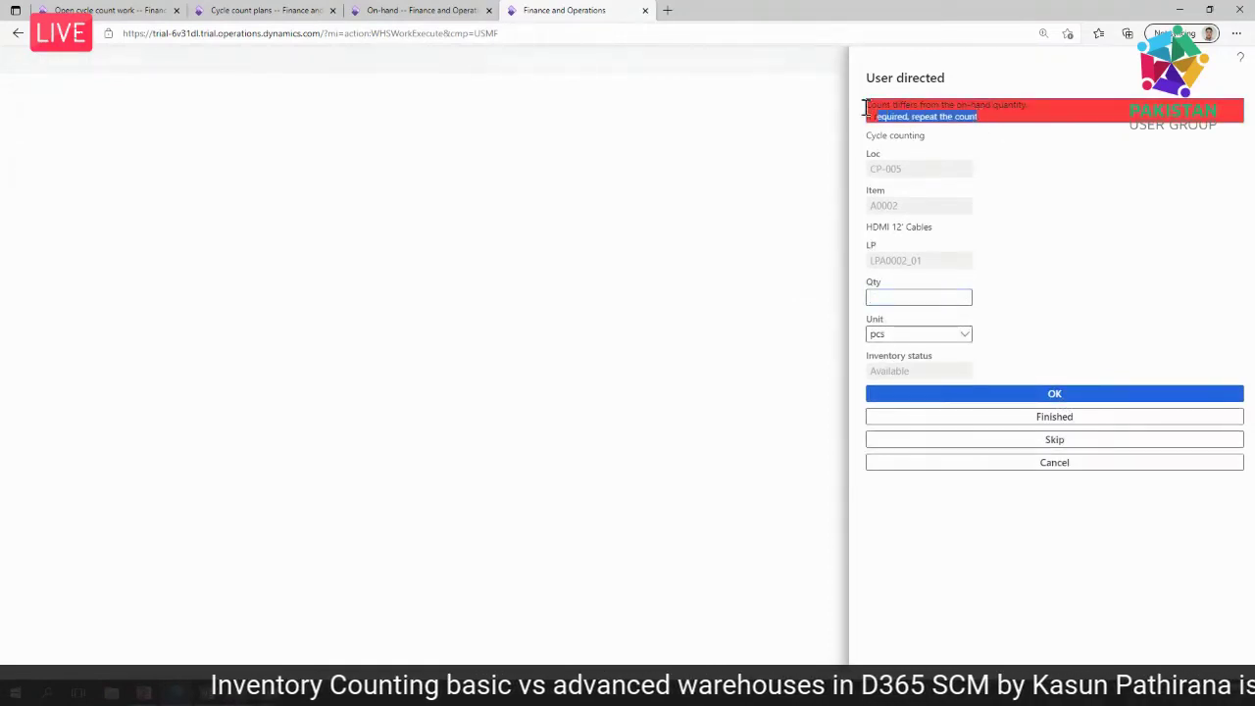
left_click(935, 299)
left_click_drag(983, 120, 857, 105)
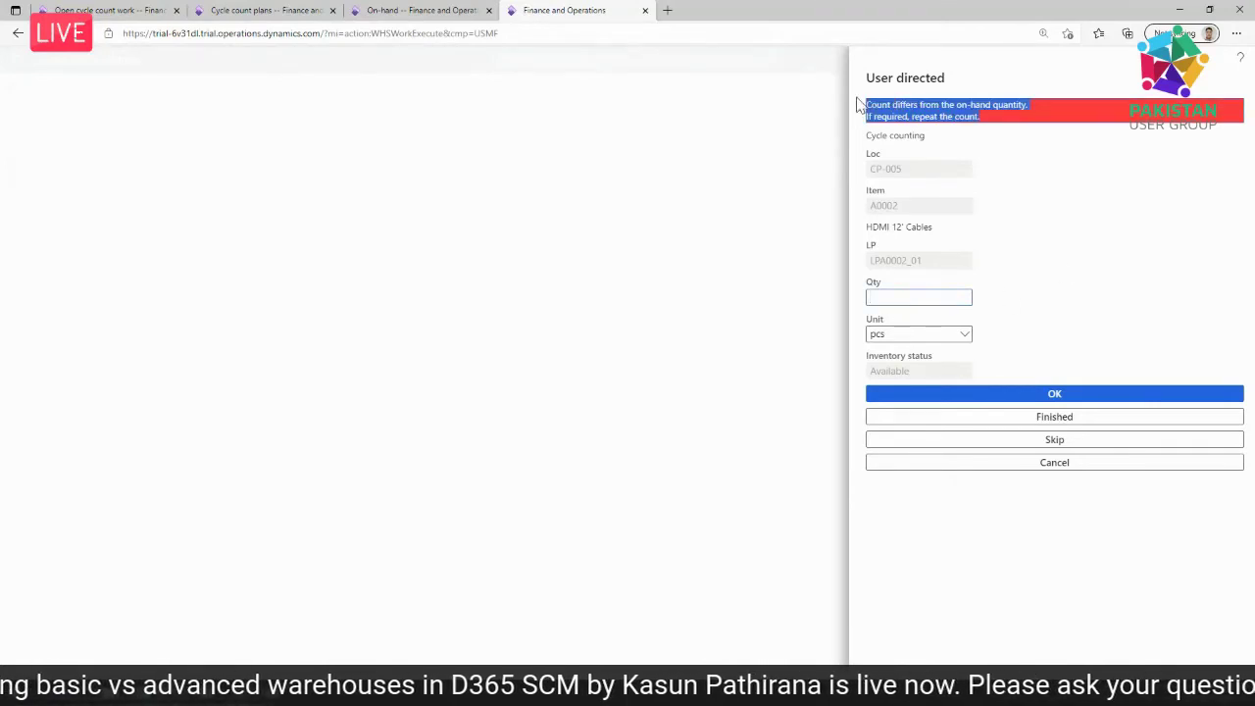
- Bring up the Cycle count plans list showing five plans, including Random
left_click(385, 10)
left_click(544, 10)
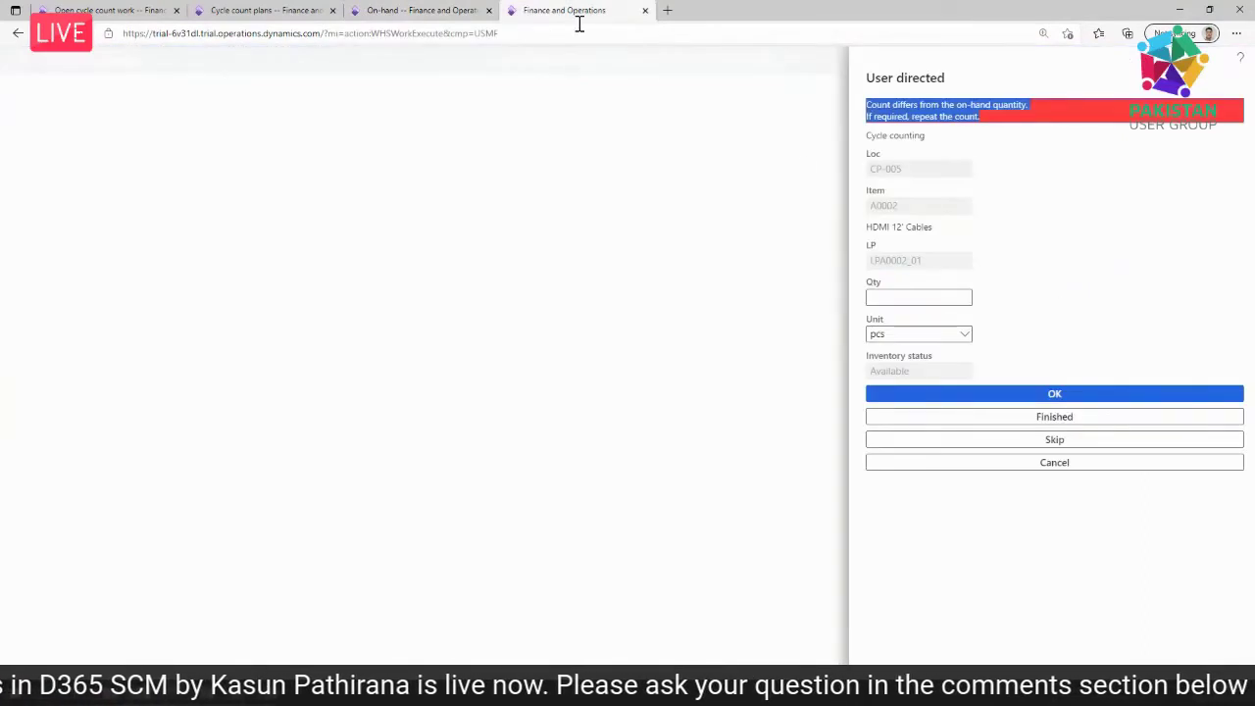
left_click(269, 13)
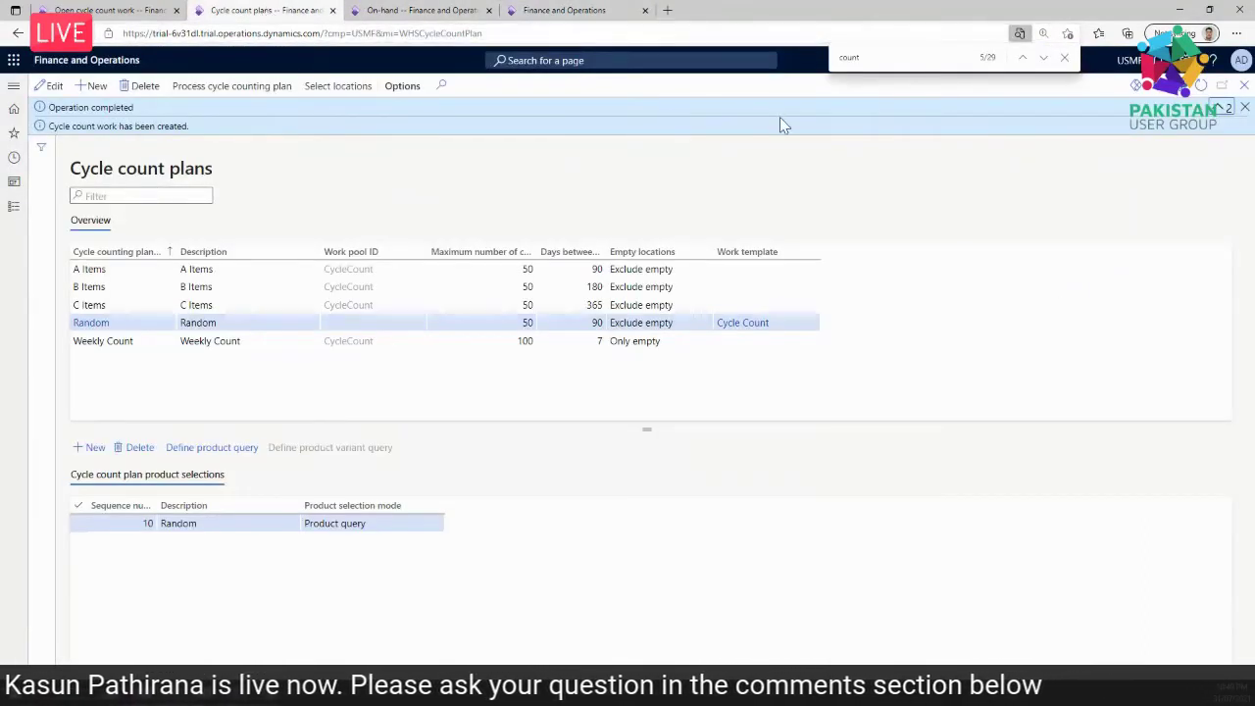
- Open the Mobile device menu items page by searching 'mdmi'
left_click(588, 61)
type("m")
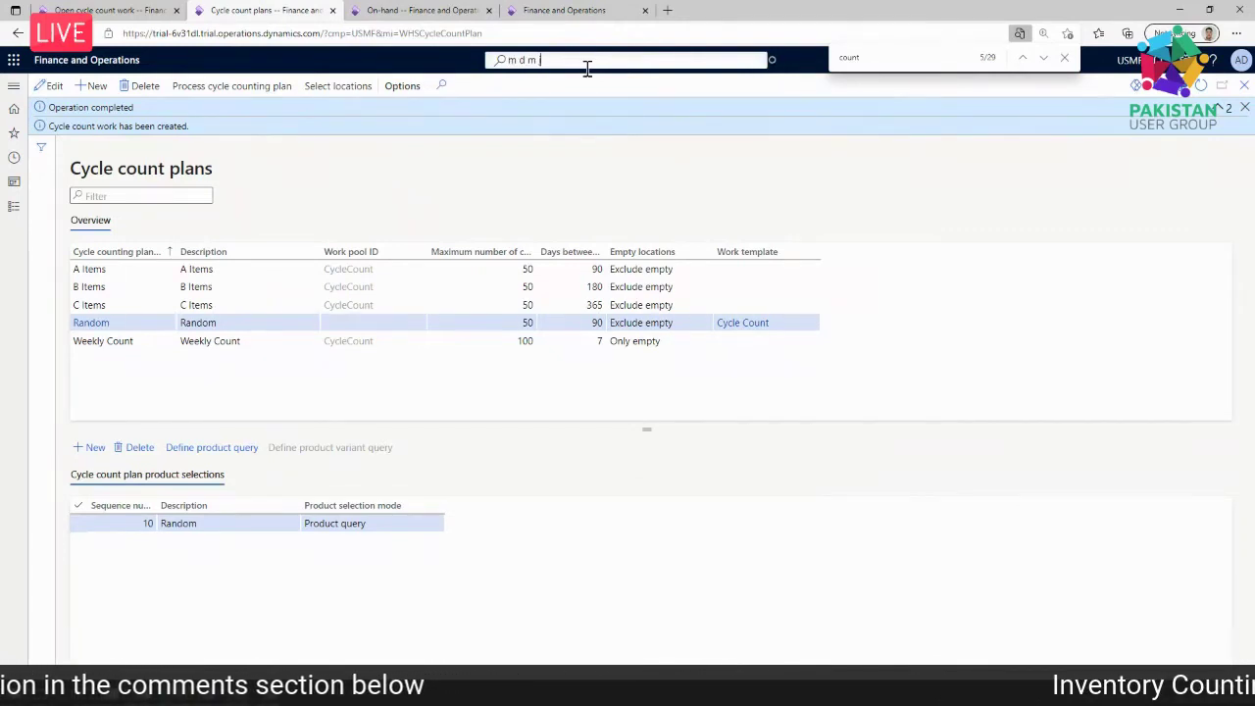
type("dmi")
left_click(630, 92)
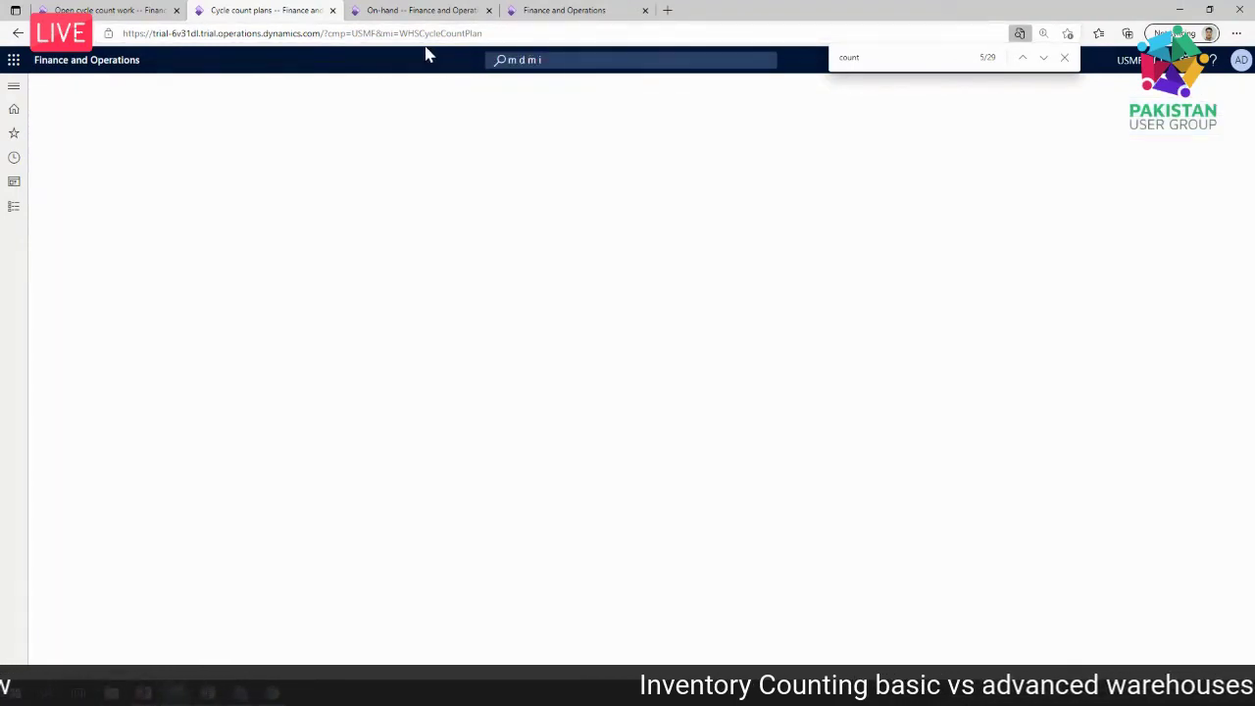
left_click(1064, 56)
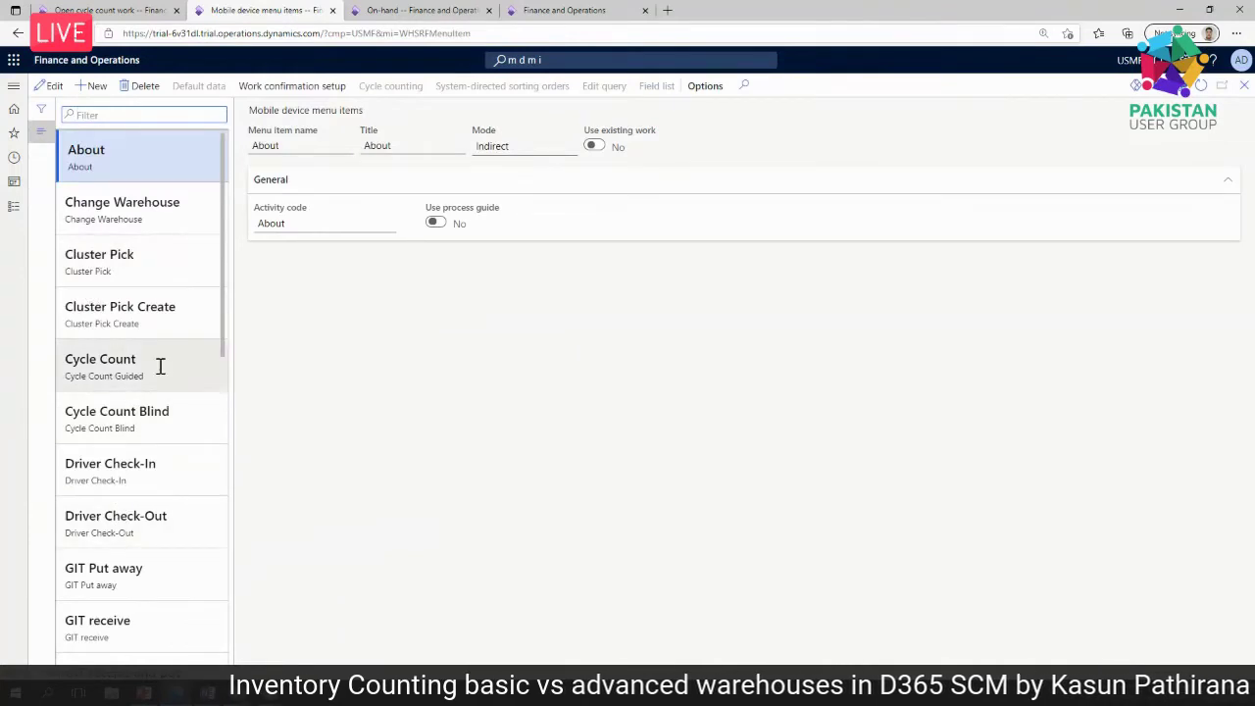
- Review the Cycle Count menu item's settings (1 attempt), then go to the A0002 on-hand list
left_click(169, 365)
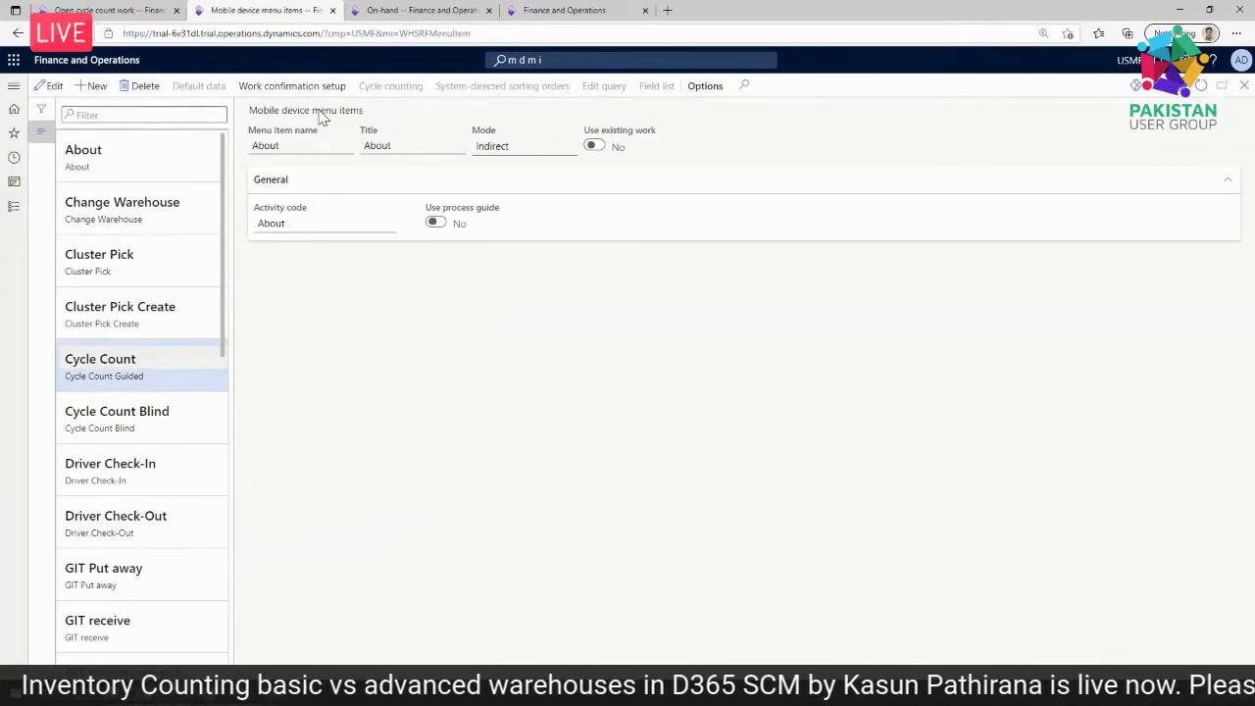
left_click(183, 367)
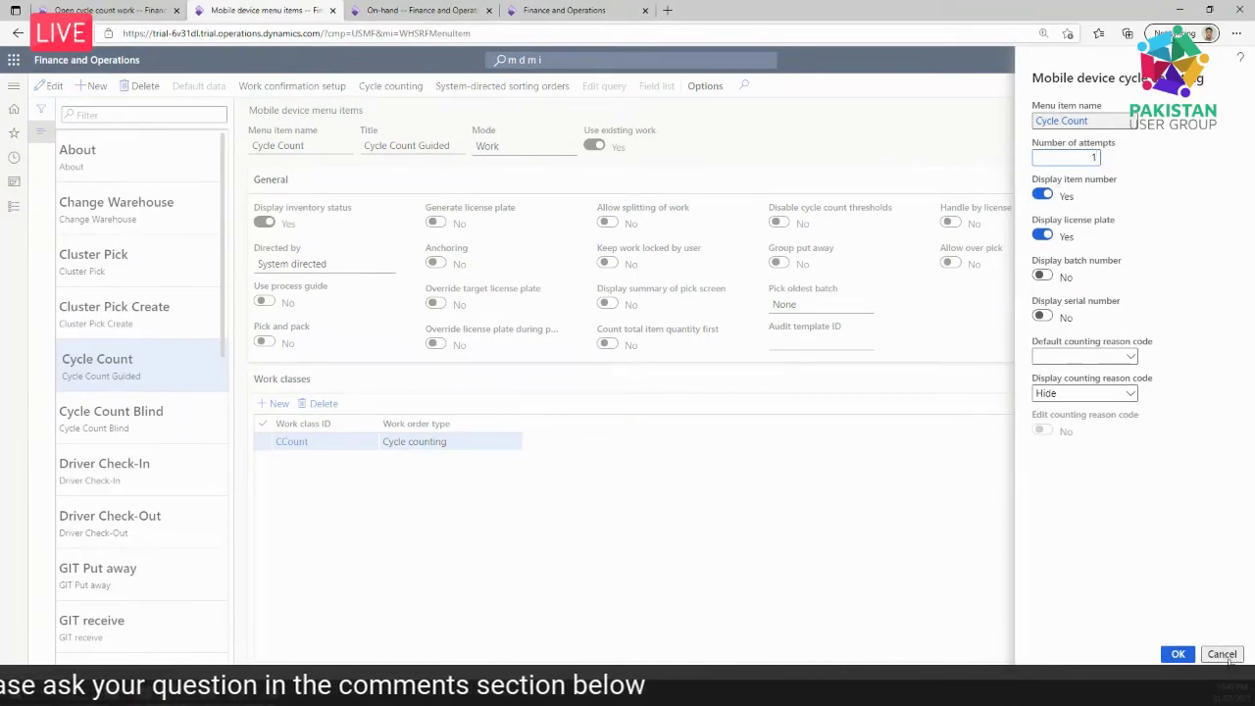
left_click(436, 11)
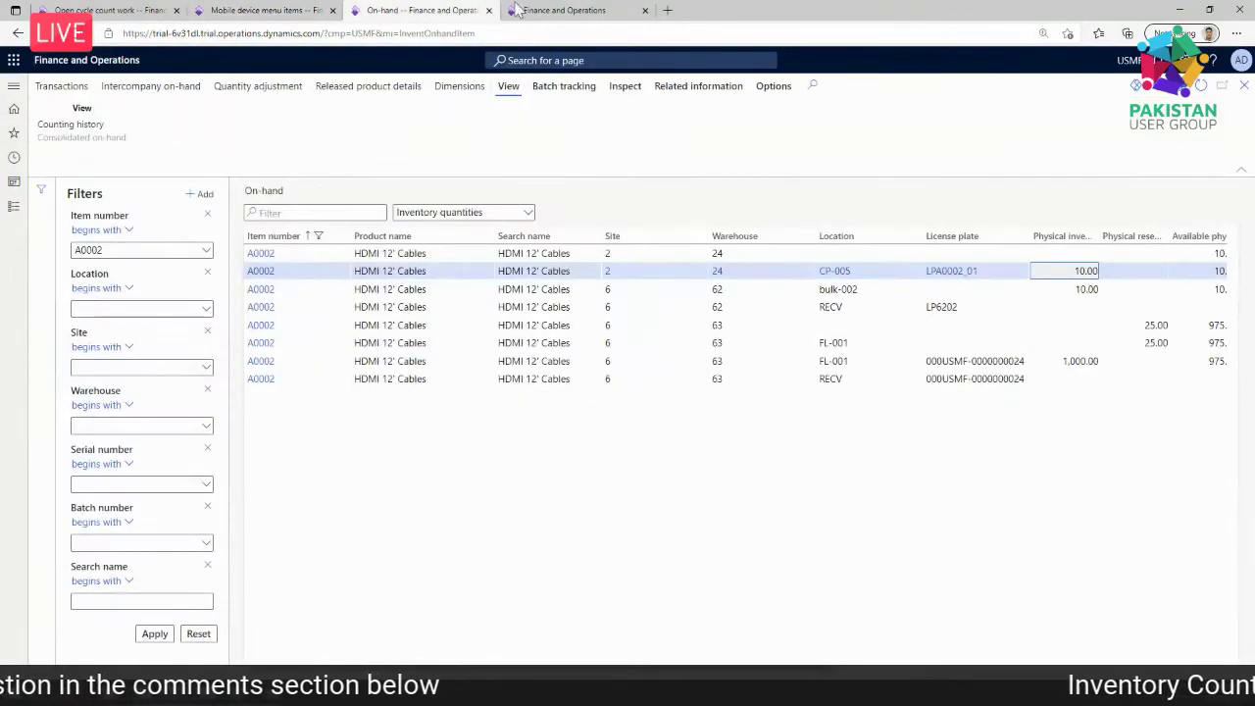
- Recount 21 of A0002 at CP-005 in the mobile app
left_click(524, 10)
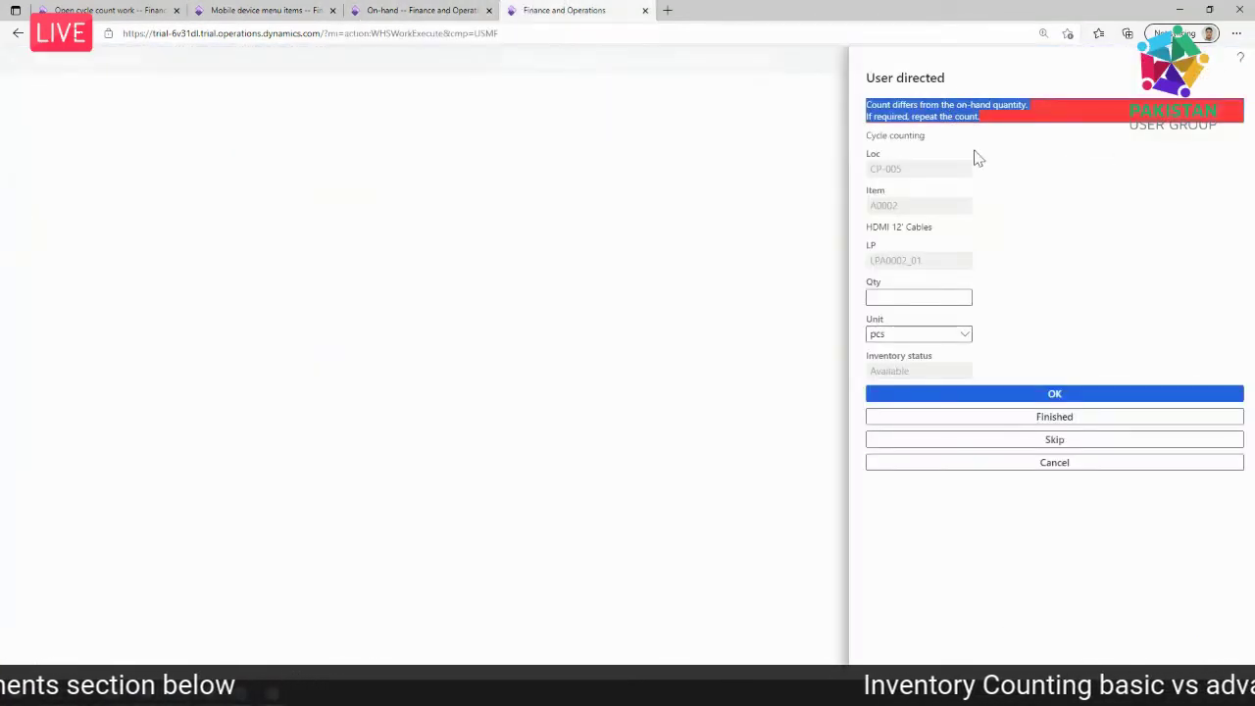
left_click(924, 302)
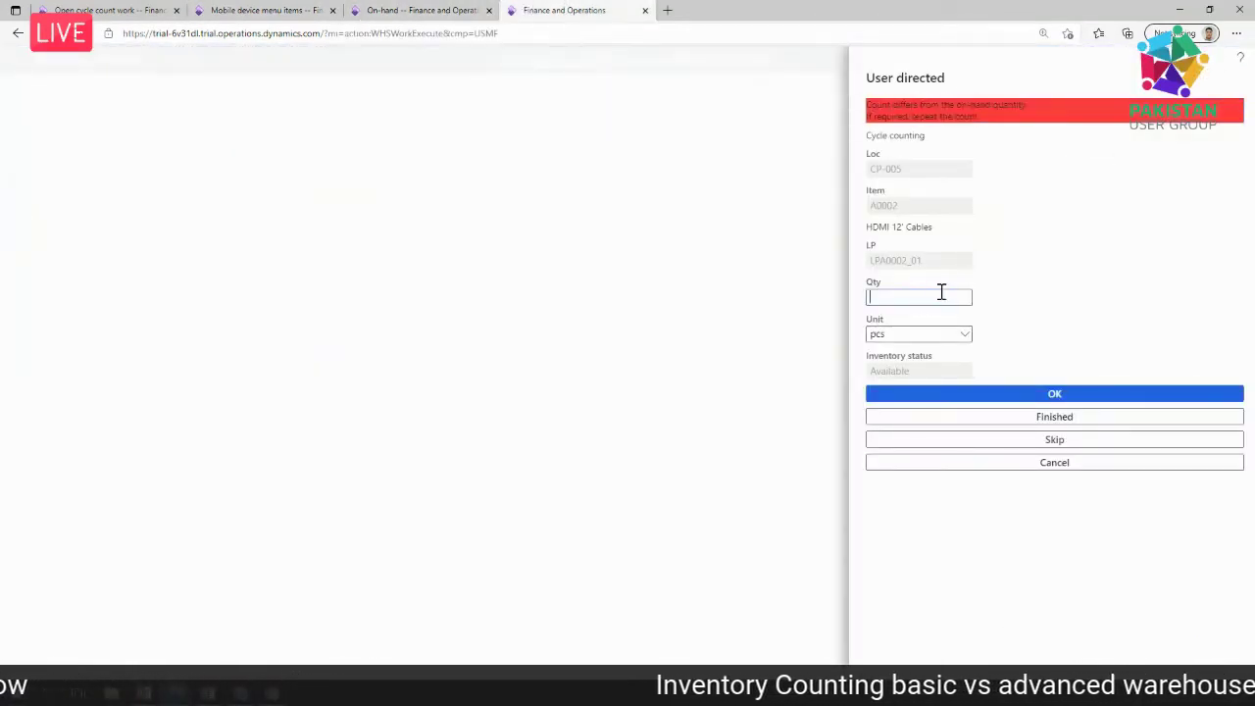
left_click(390, 12)
left_click(607, 14)
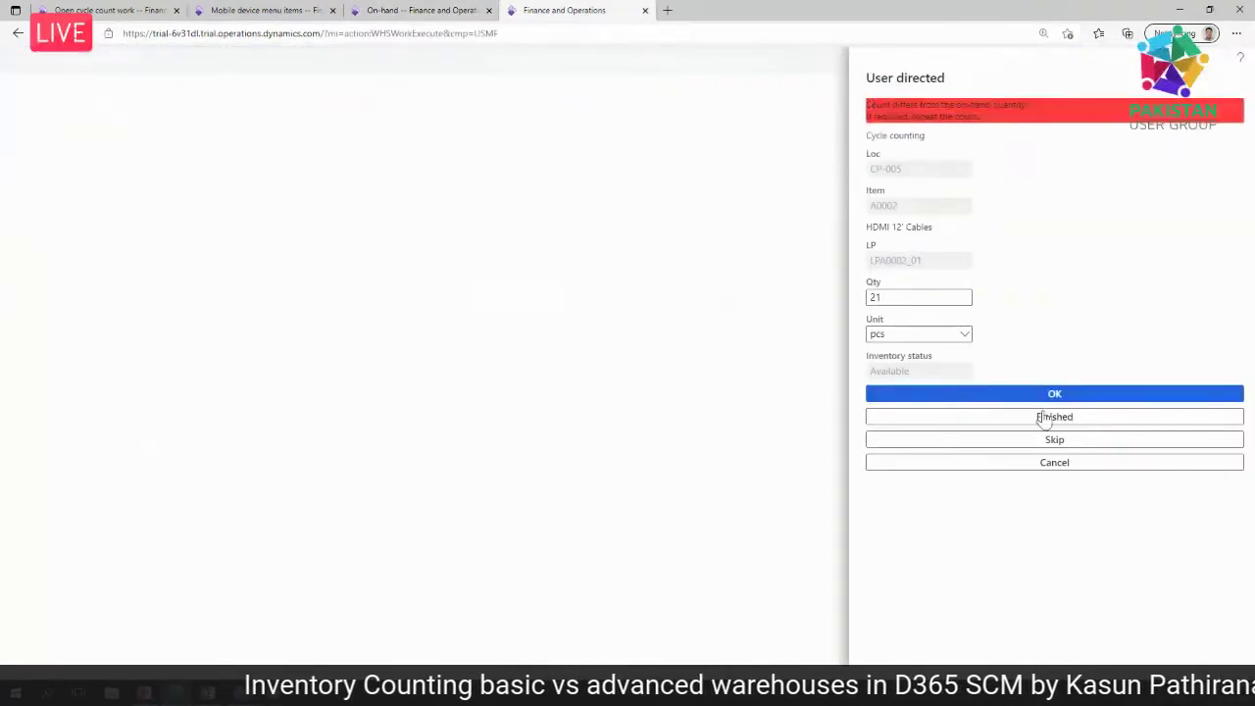
left_click(1063, 397)
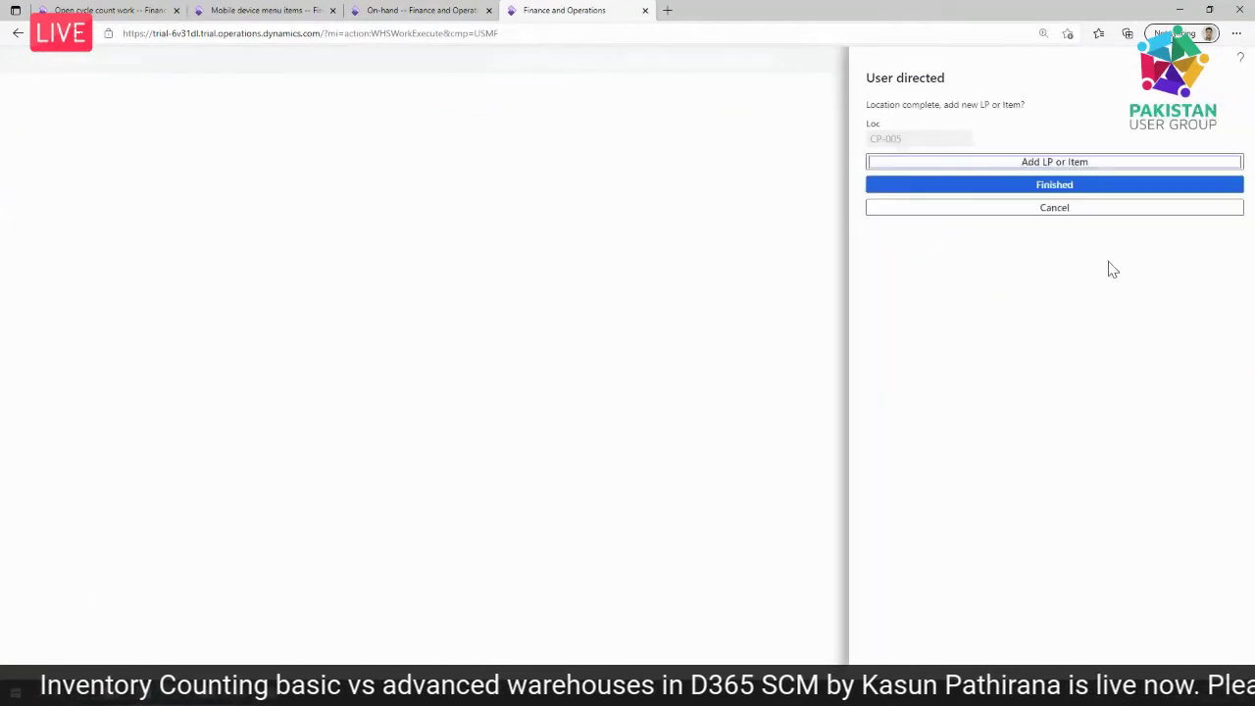
- Finish CP-005, cancel the FL-001 count, and show the open cycle count work list
left_click(1047, 194)
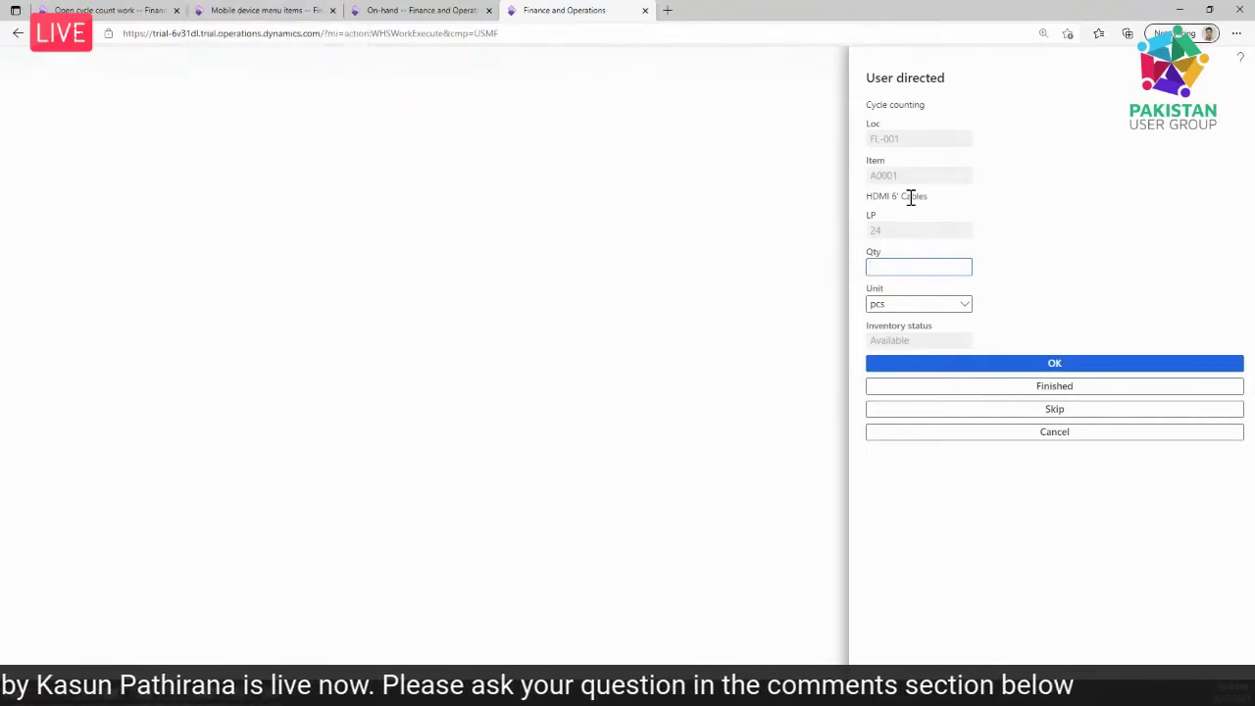
left_click(1049, 439)
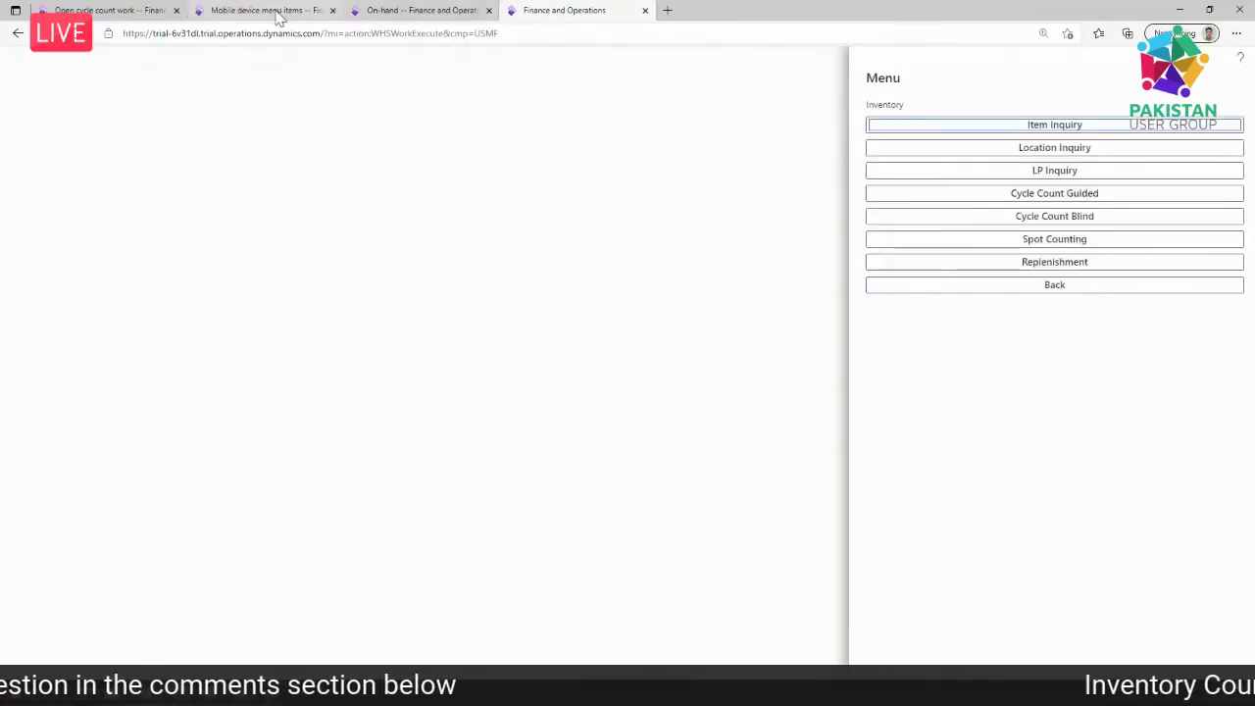
left_click(106, 12)
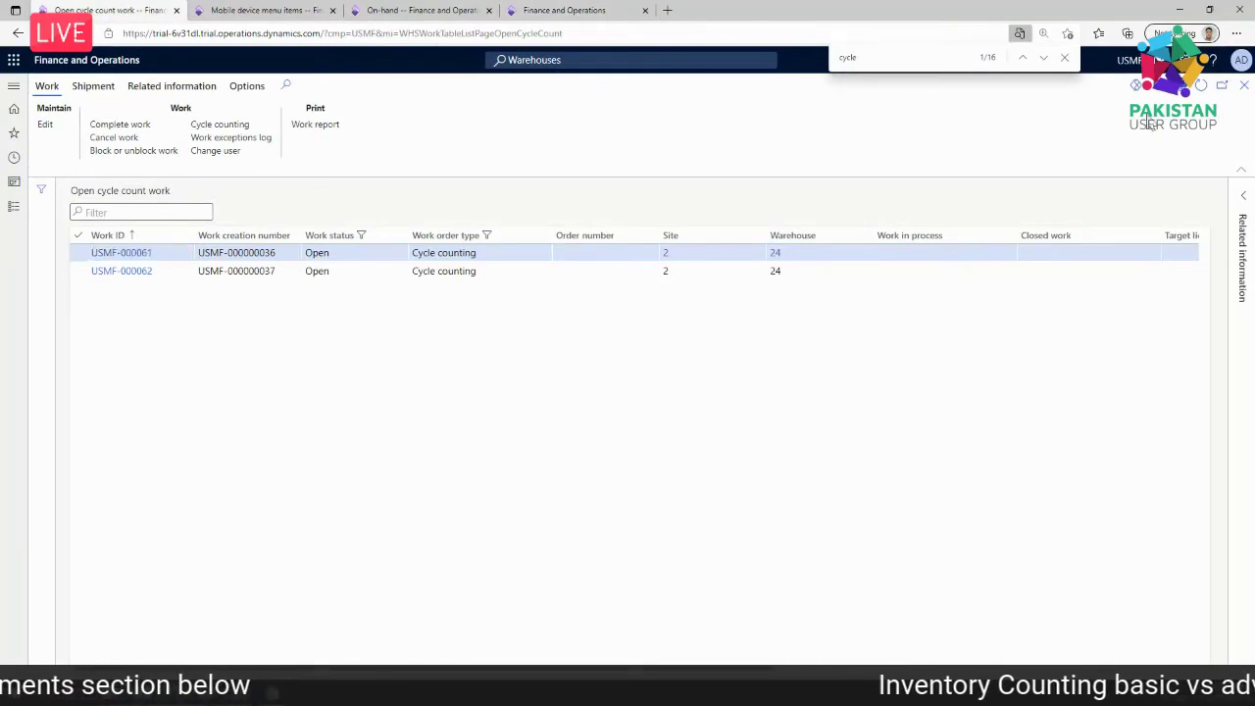
- Refresh the open cycle count work list and view the closed cycle count work
left_click(1201, 86)
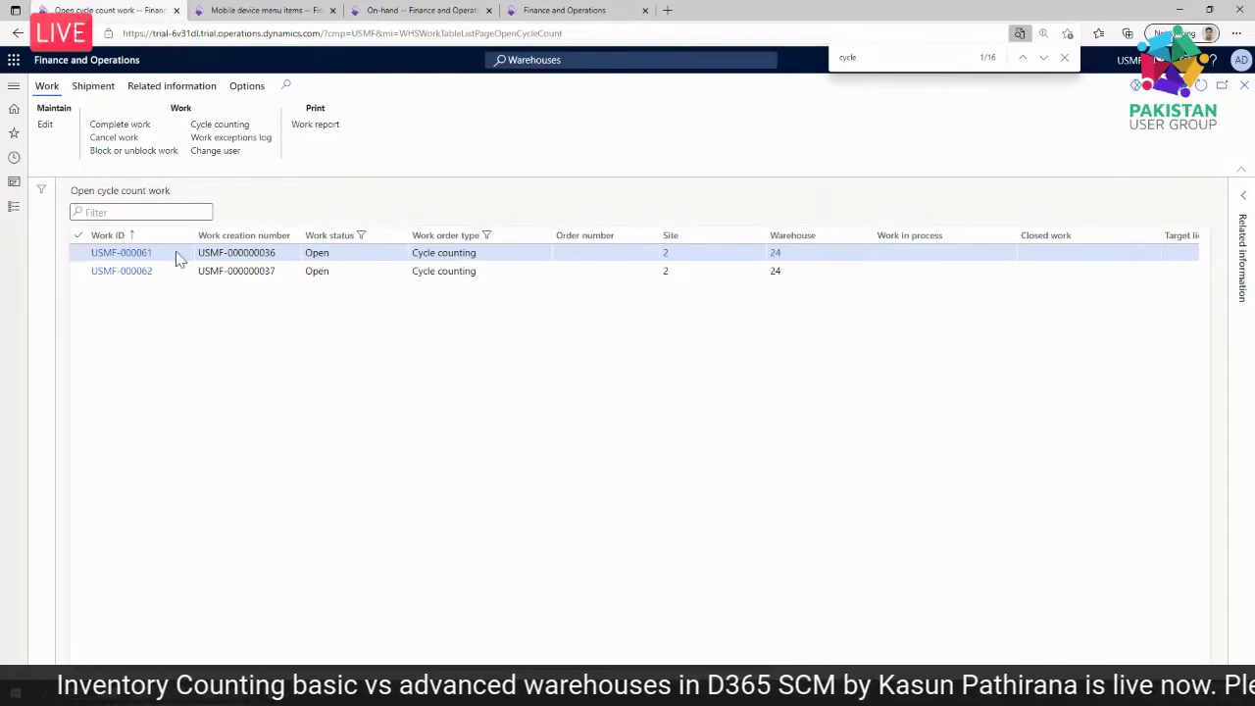
left_click(15, 212)
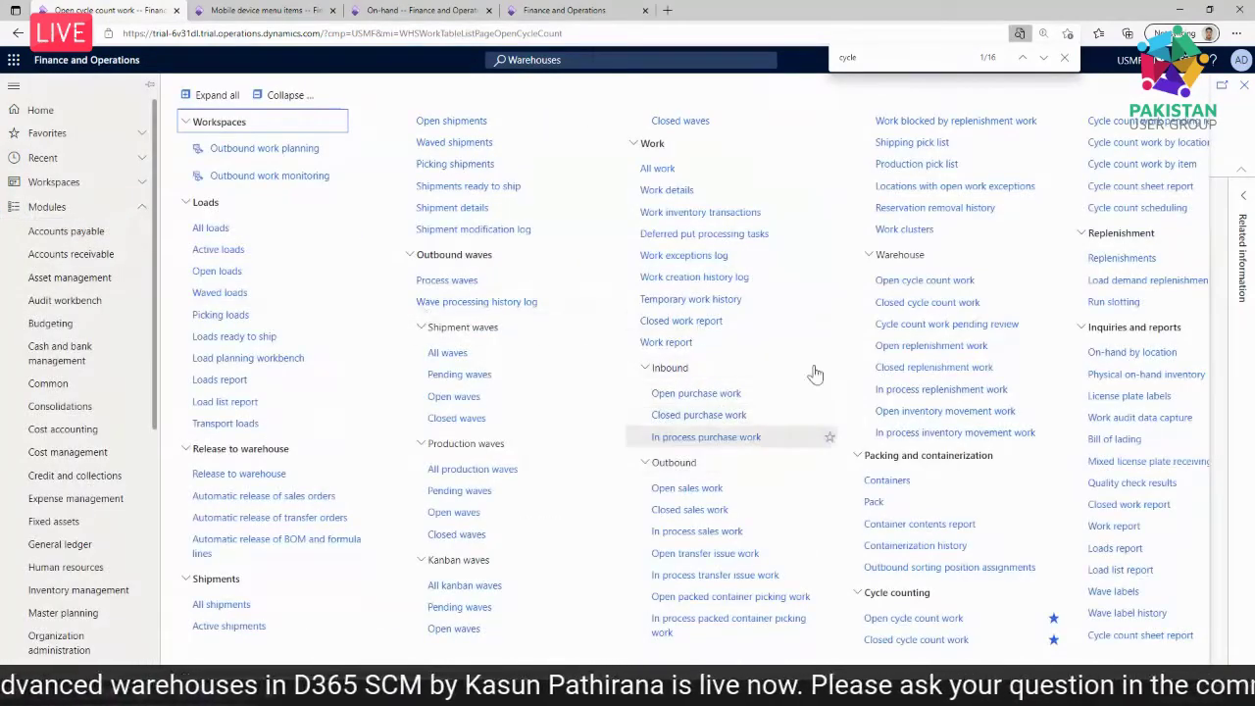
left_click(927, 304)
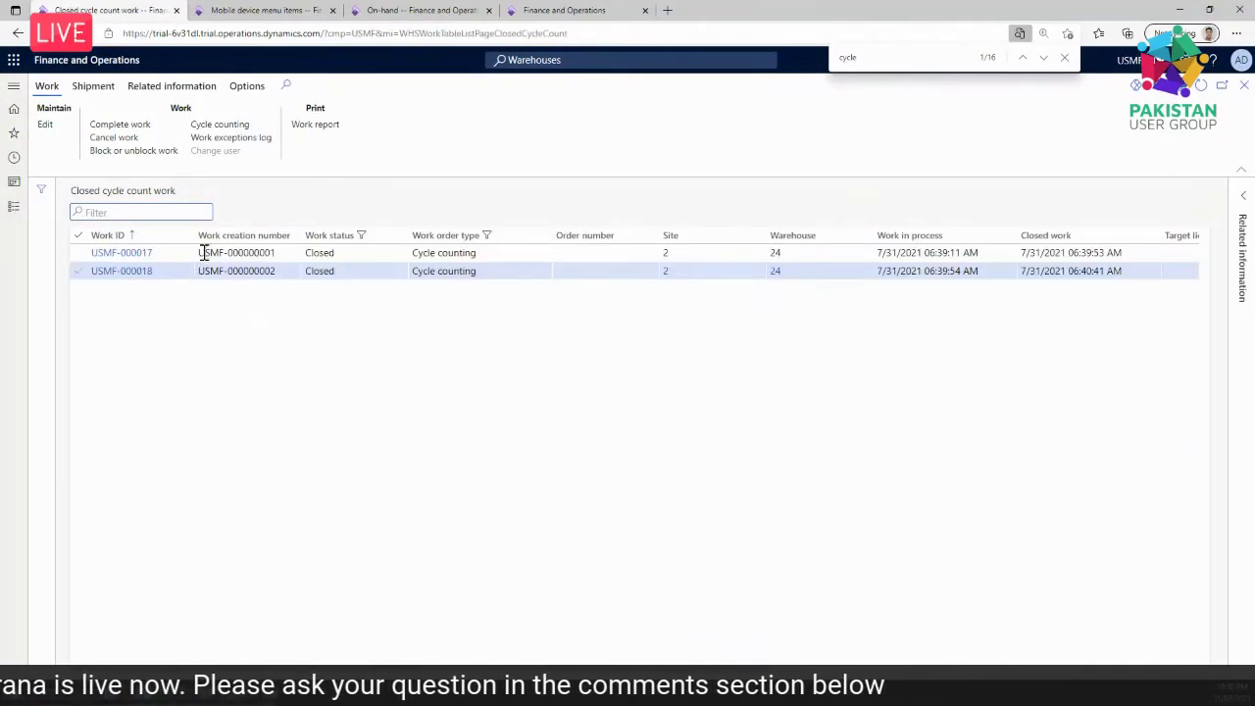
- View cycle count work pending review, then return to the Cycle Count menu item setup
left_click(13, 206)
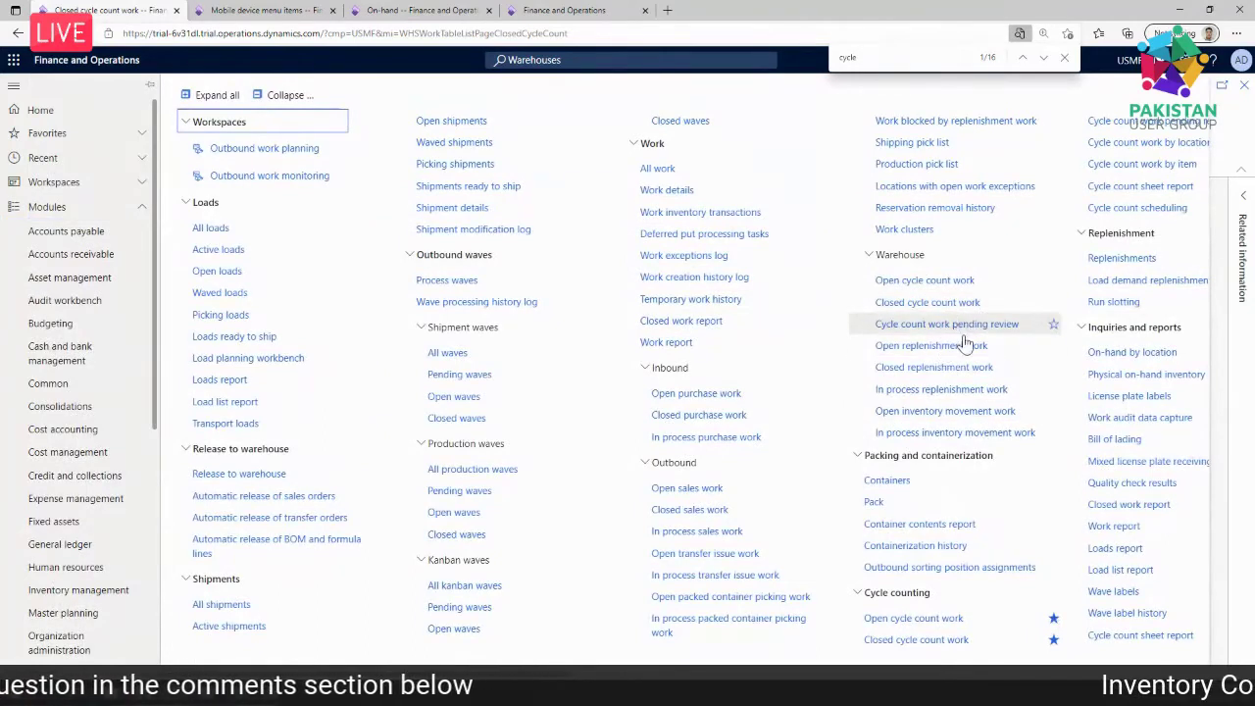
left_click(988, 331)
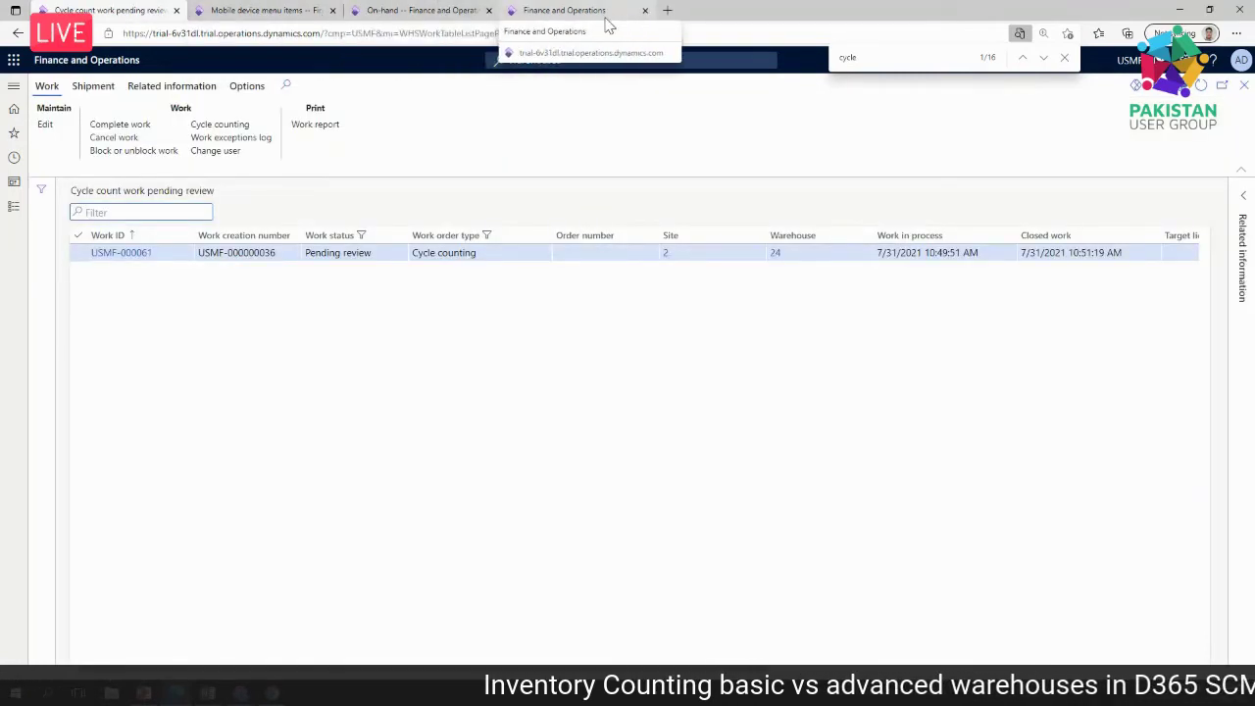
left_click(563, 9)
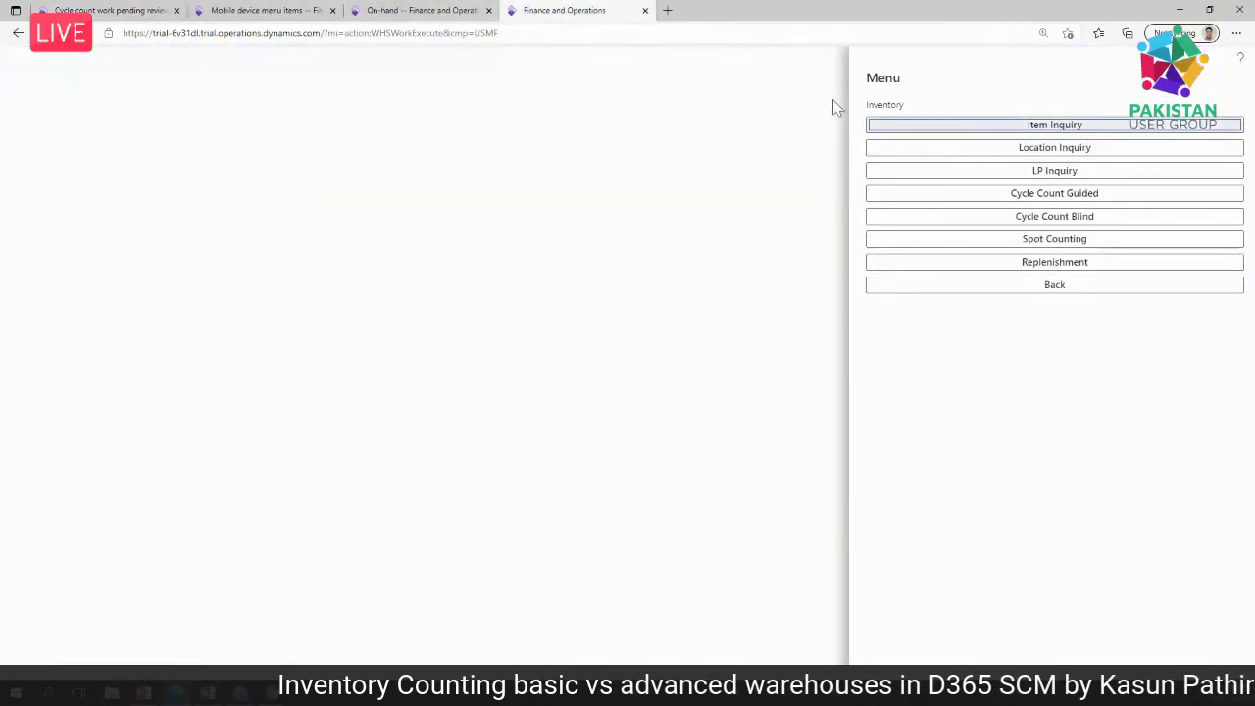
left_click(411, 9)
- Open the Worker setup and inspect a worker's maximum quantity limit of 10.00
left_click(284, 10)
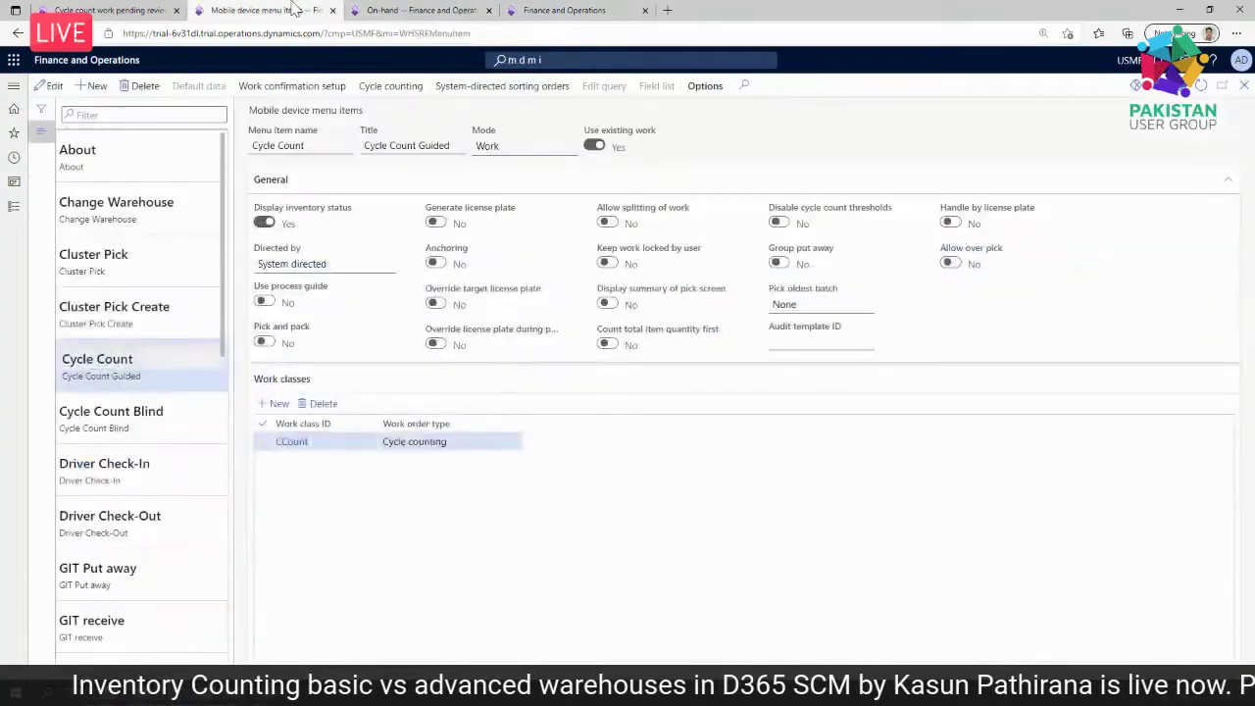
left_click(490, 60)
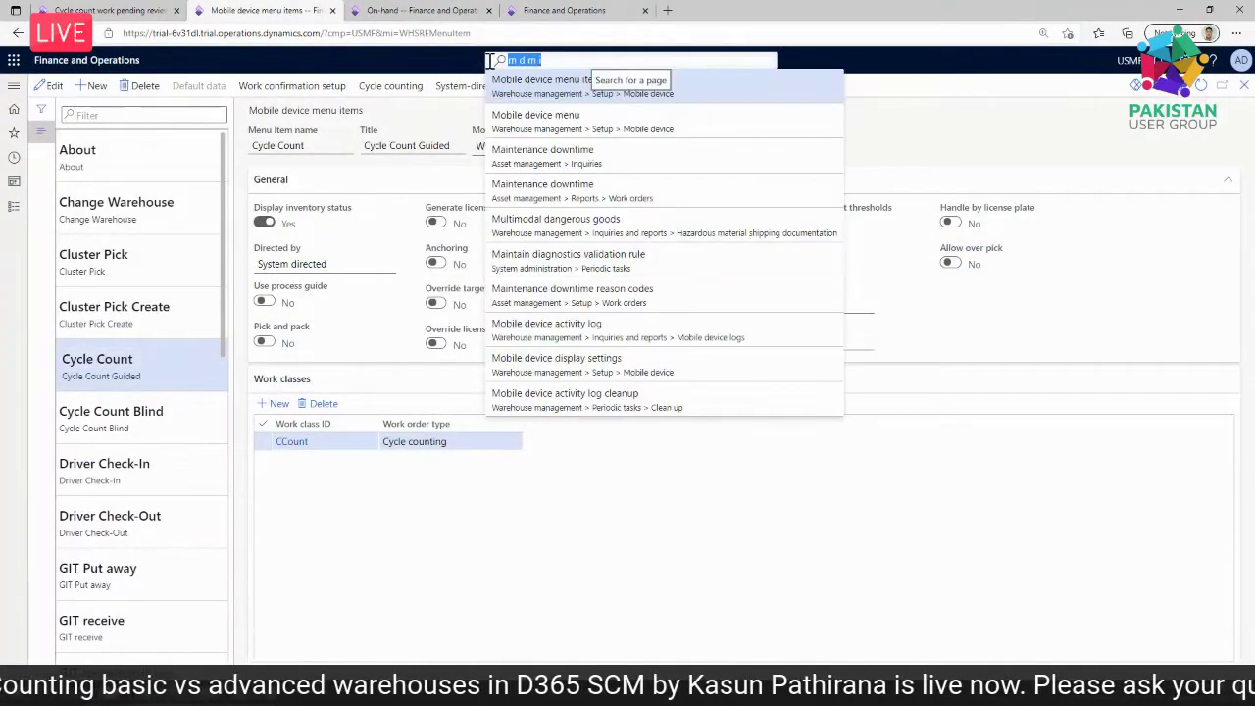
type("worker")
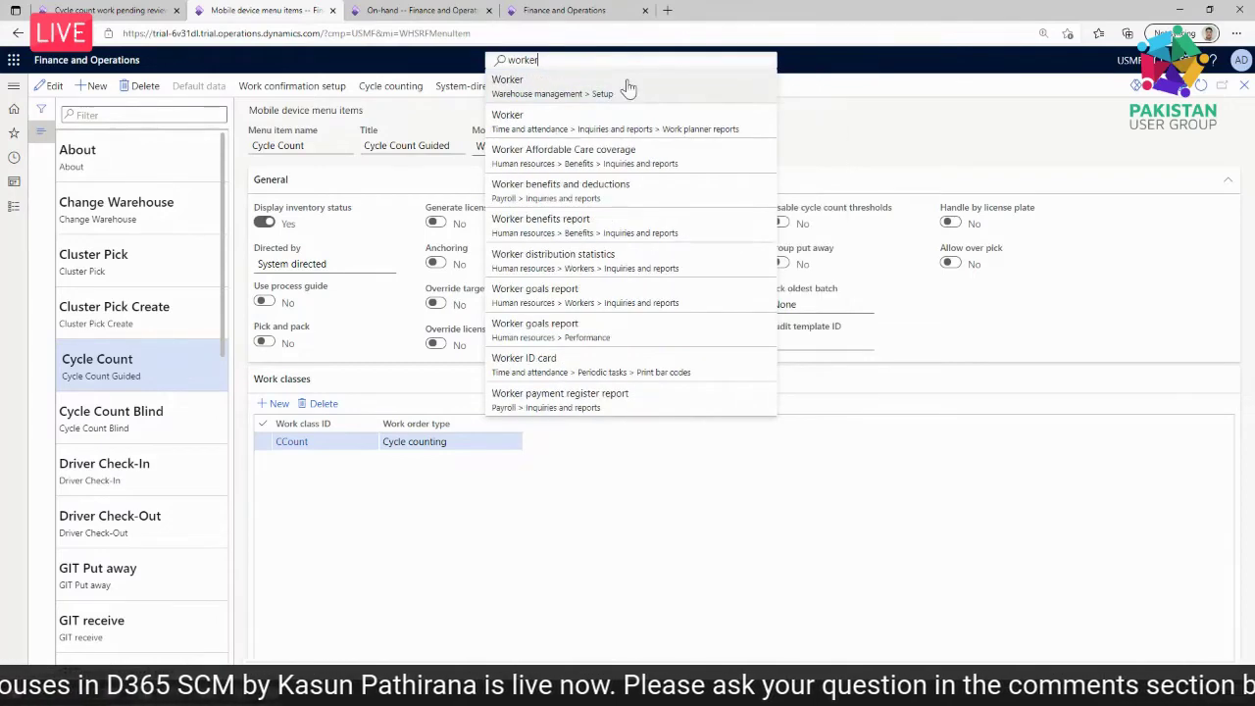
left_click(628, 89)
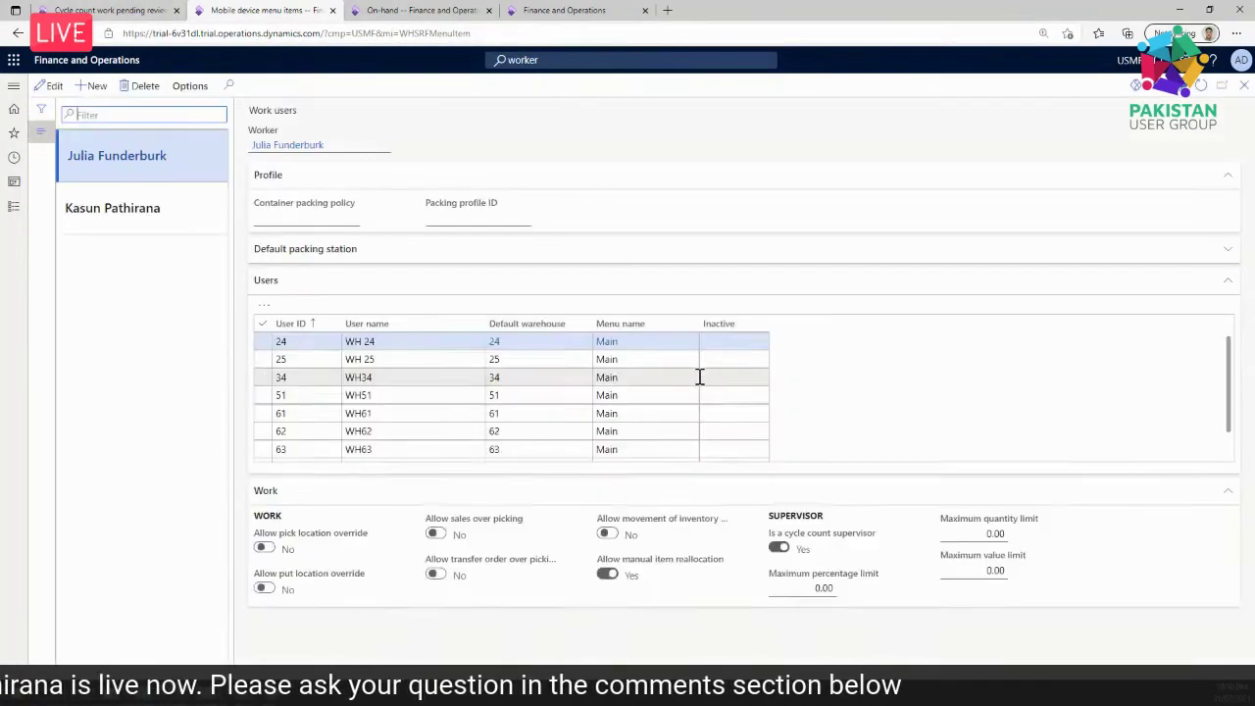
left_click(110, 218)
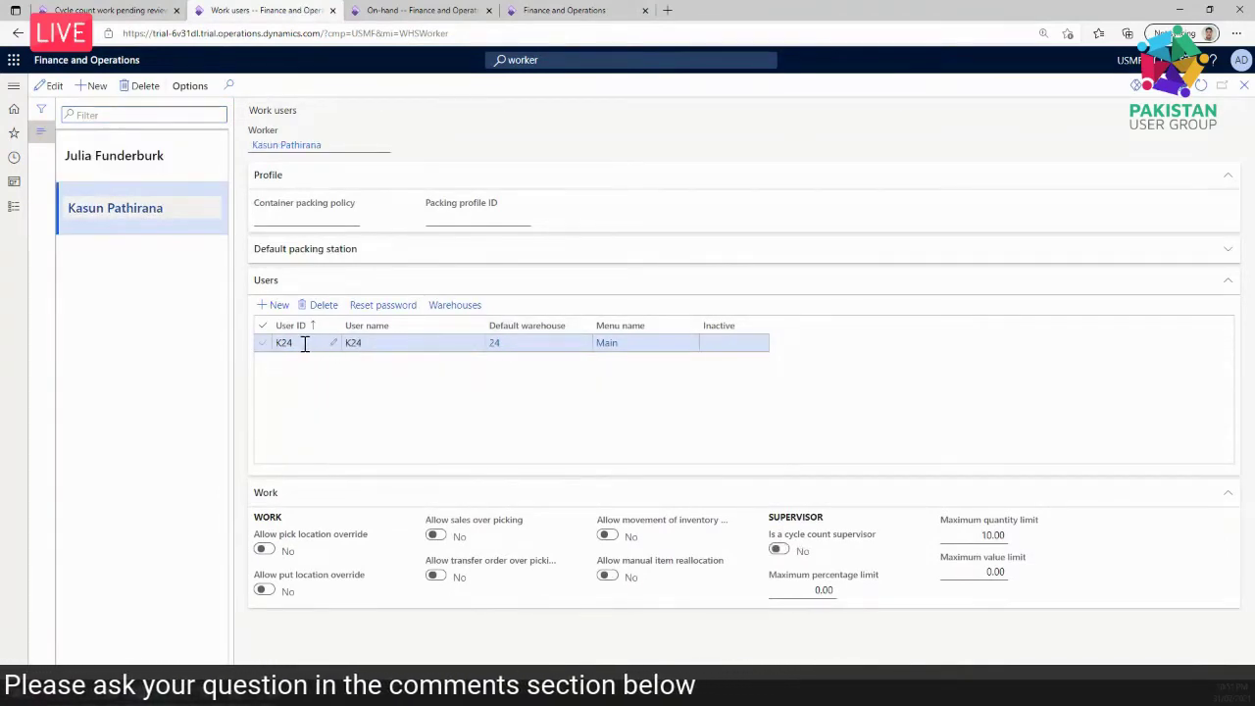
left_click(1015, 535)
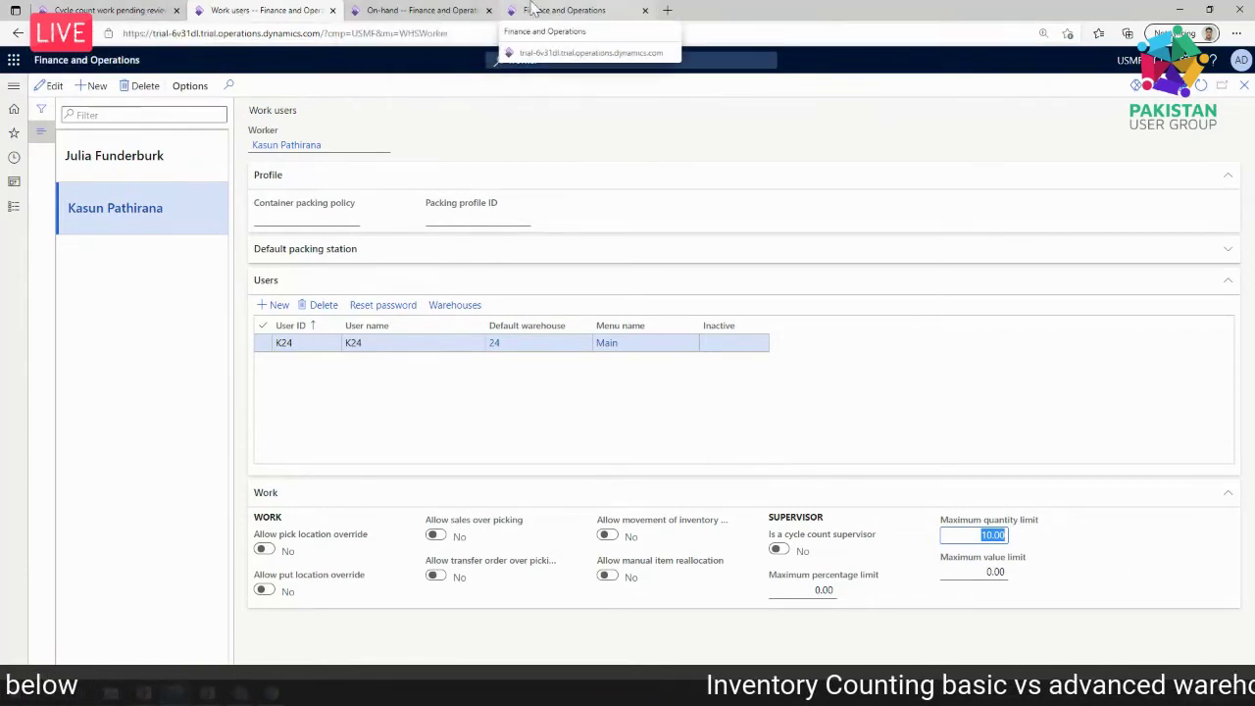
- Compare both workers' supervisor settings, then open pending-review work USMF-000061
left_click(422, 10)
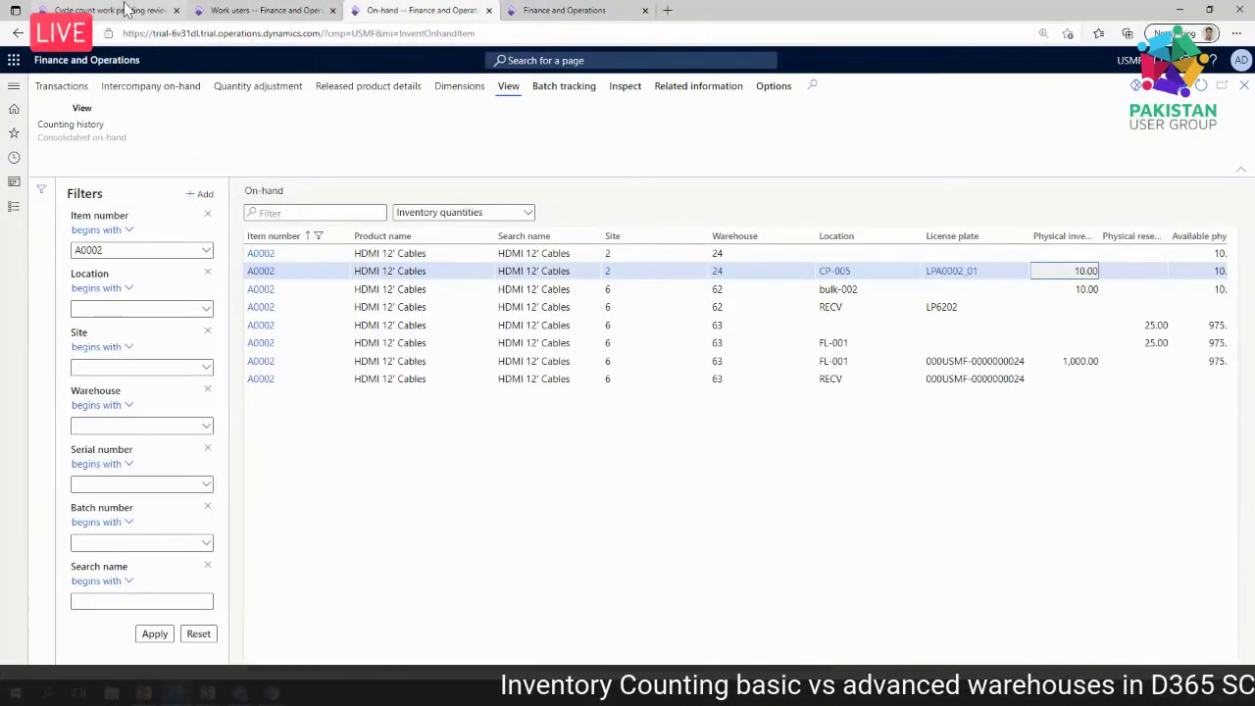
left_click(259, 10)
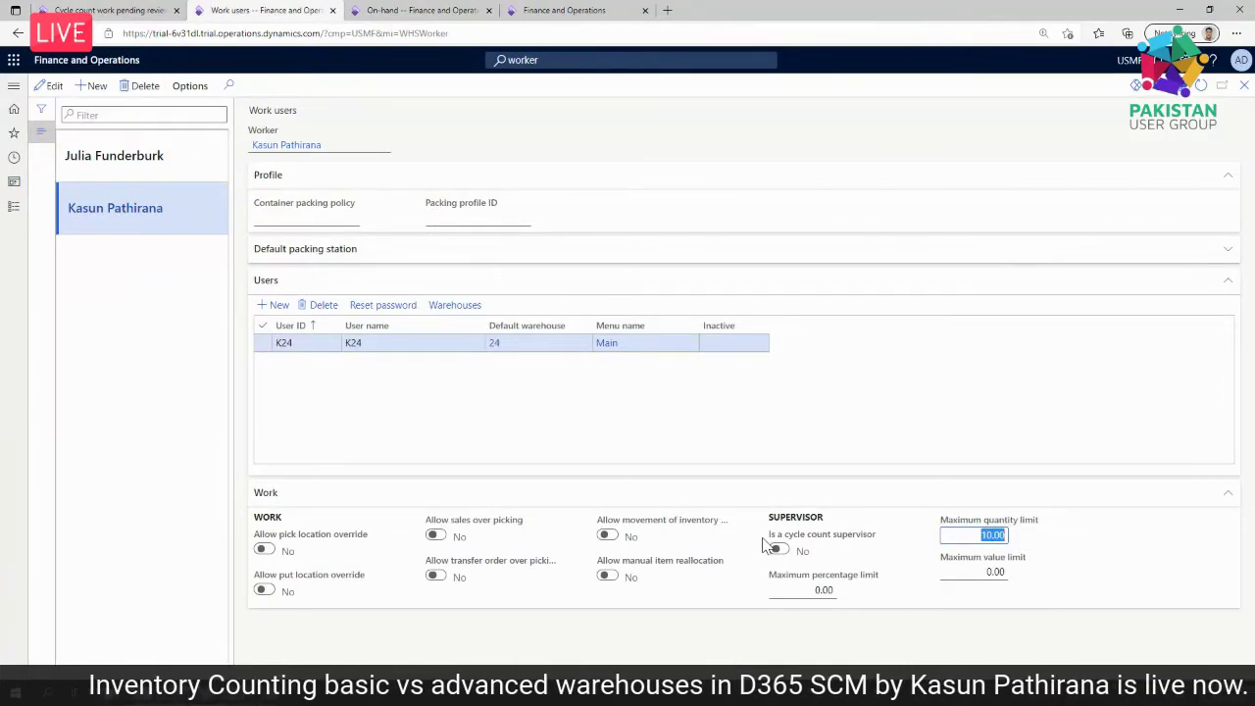
left_click(141, 156)
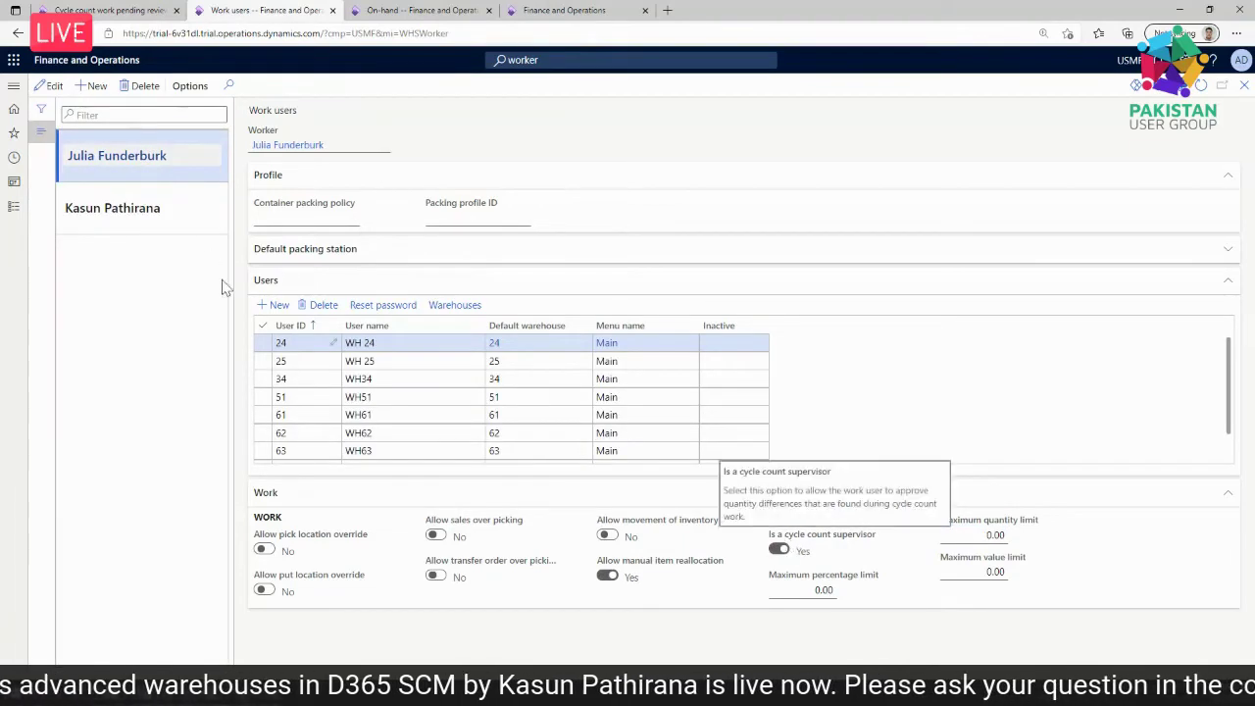
left_click(171, 211)
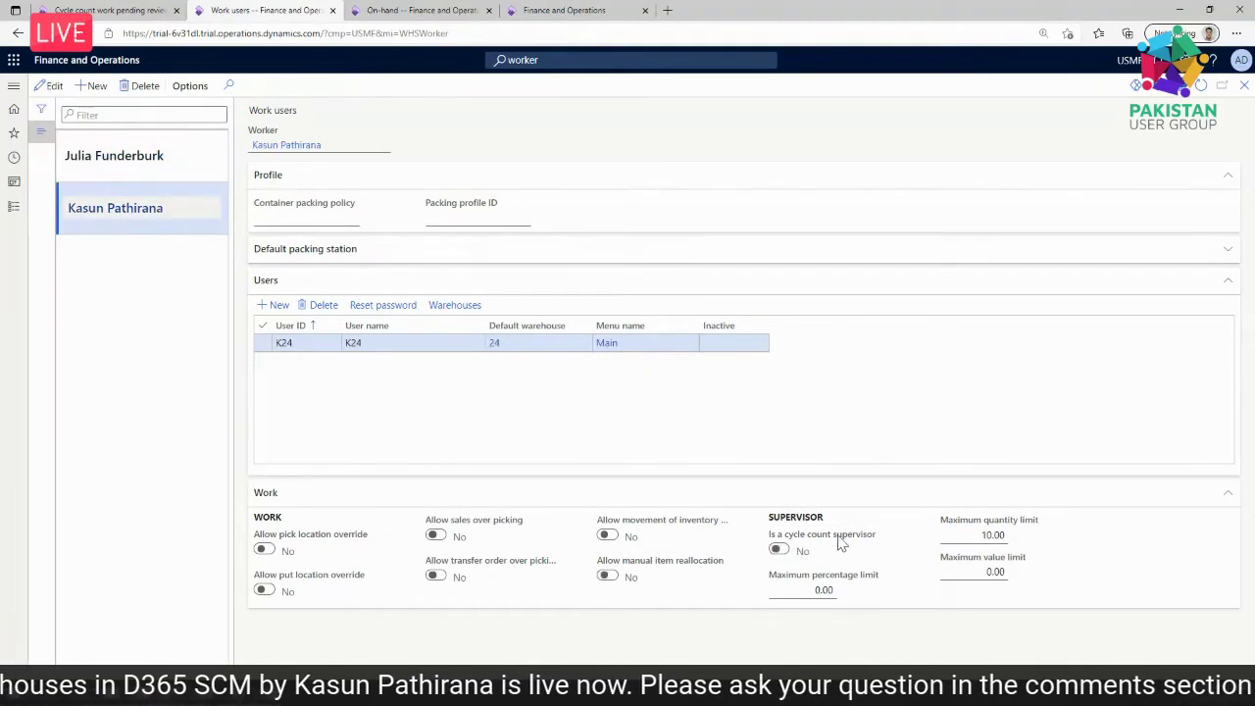
left_click(109, 10)
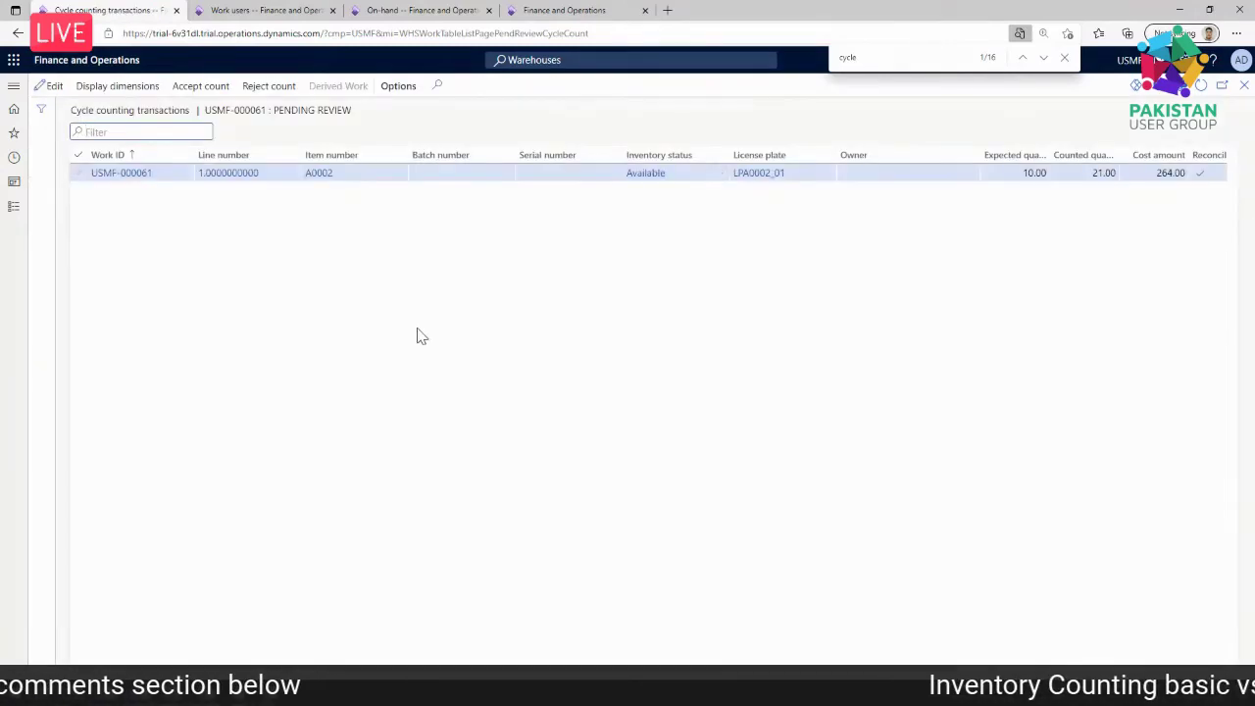
- Accept USMF-000061's count of 21, posting journal 00113, then return to Work users
left_click(202, 90)
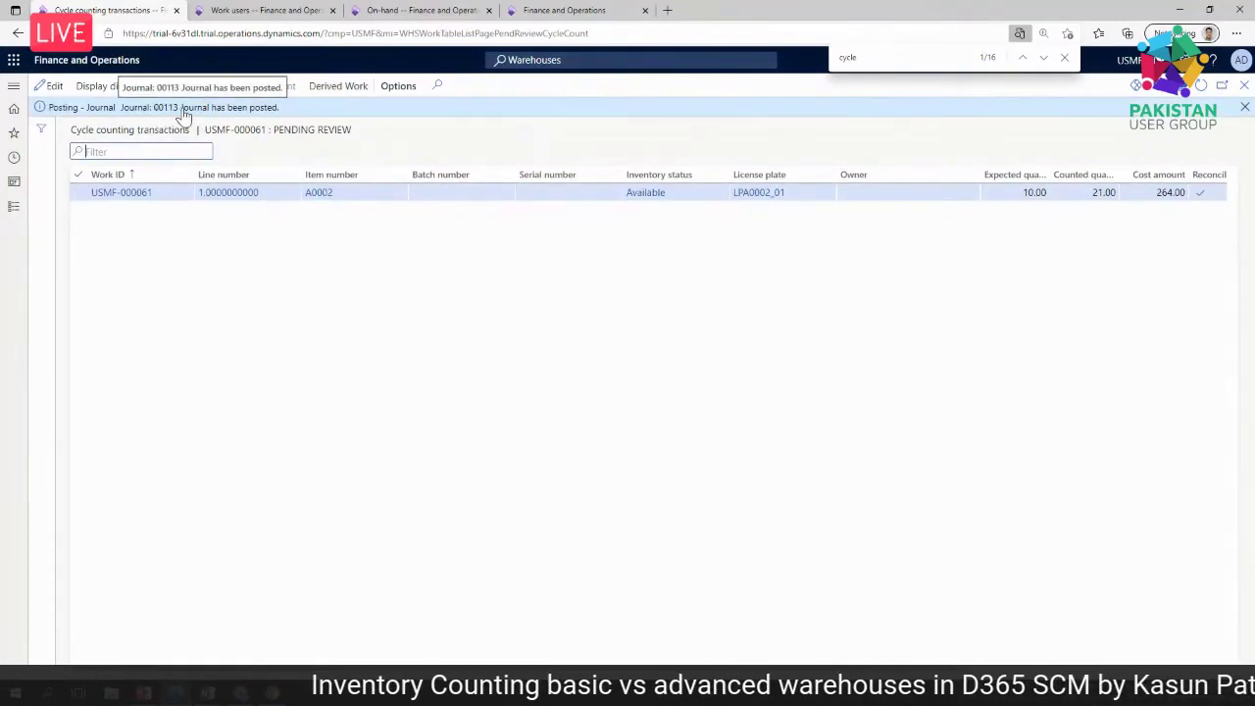
left_click(272, 11)
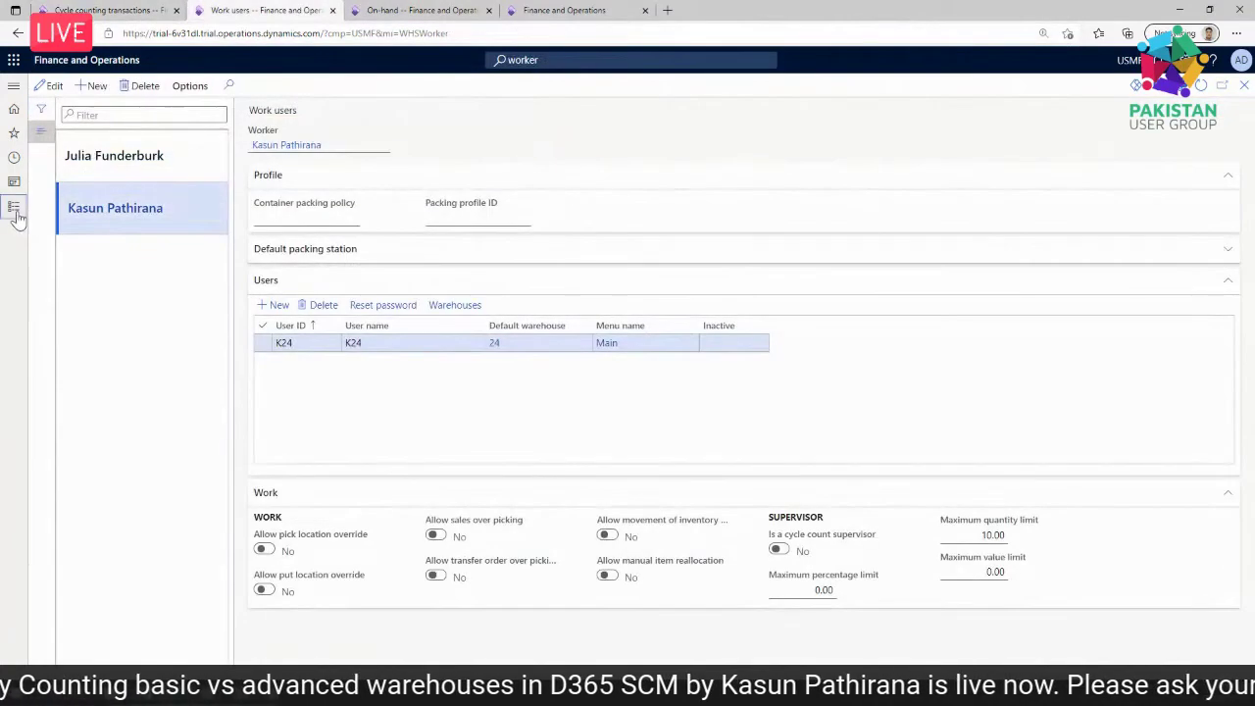
left_click(16, 207)
- Open Counting from Favorites, filter to posted journals, and open journal 00113
left_click(47, 132)
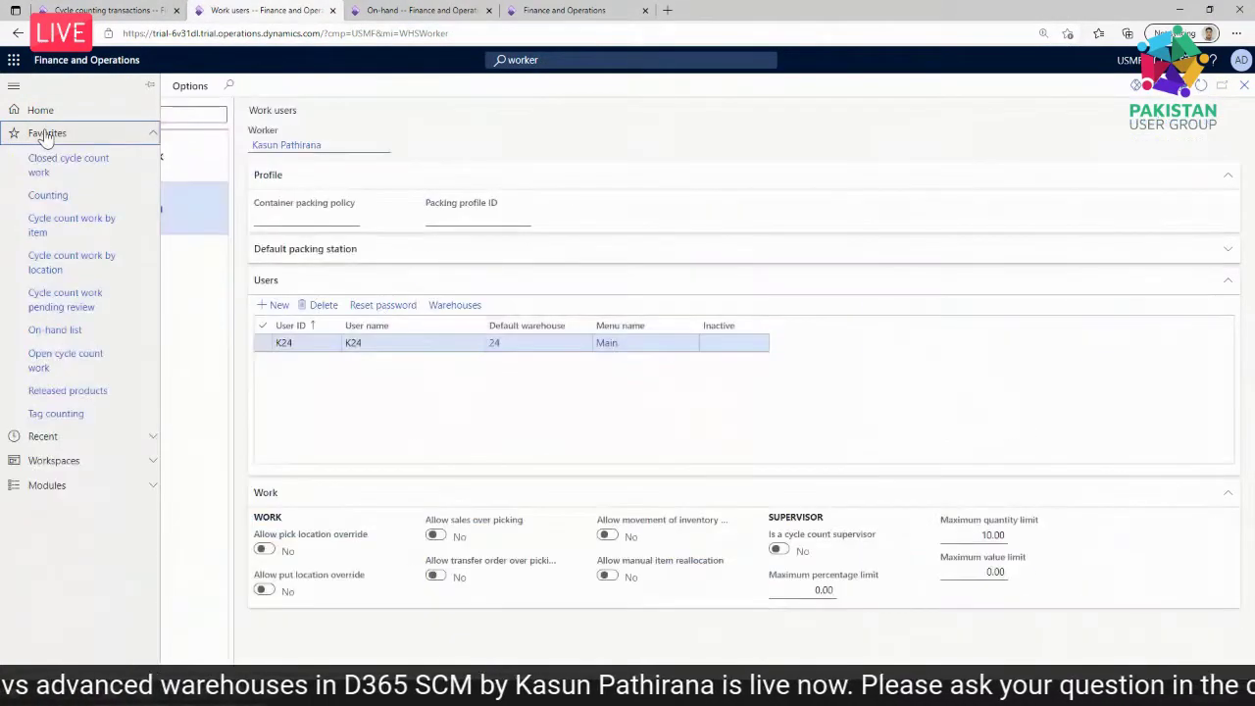
left_click(86, 200)
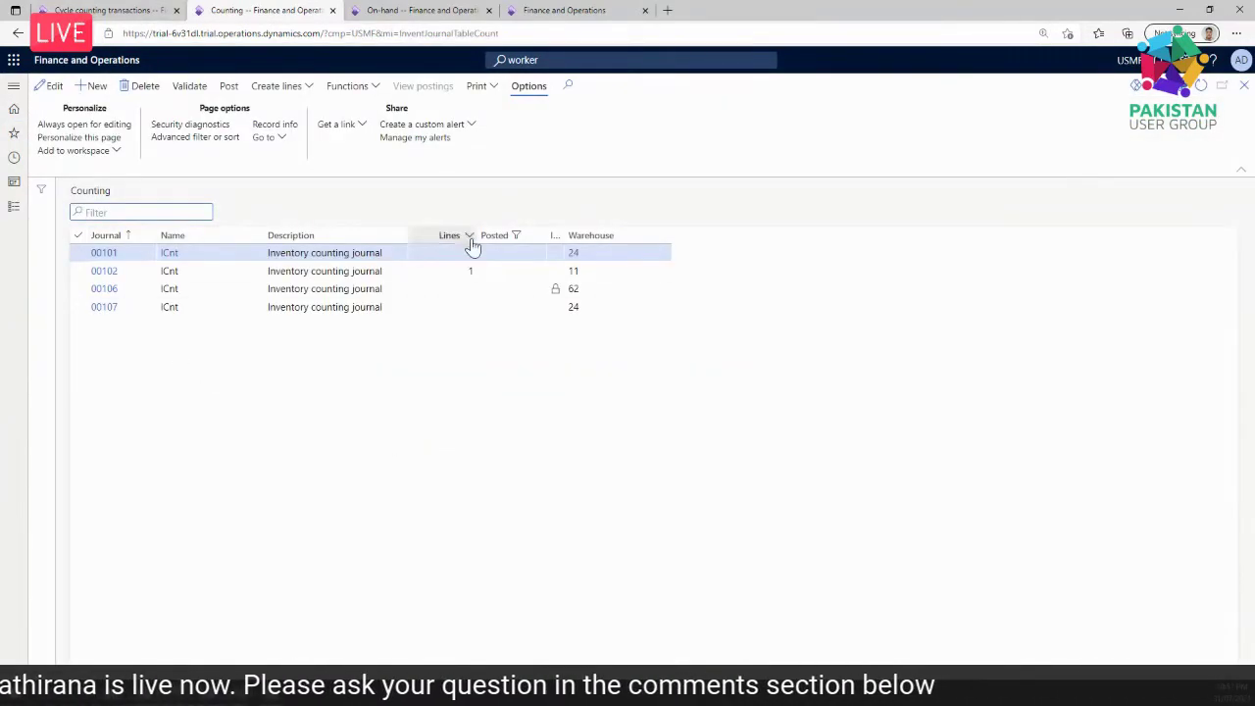
left_click(502, 236)
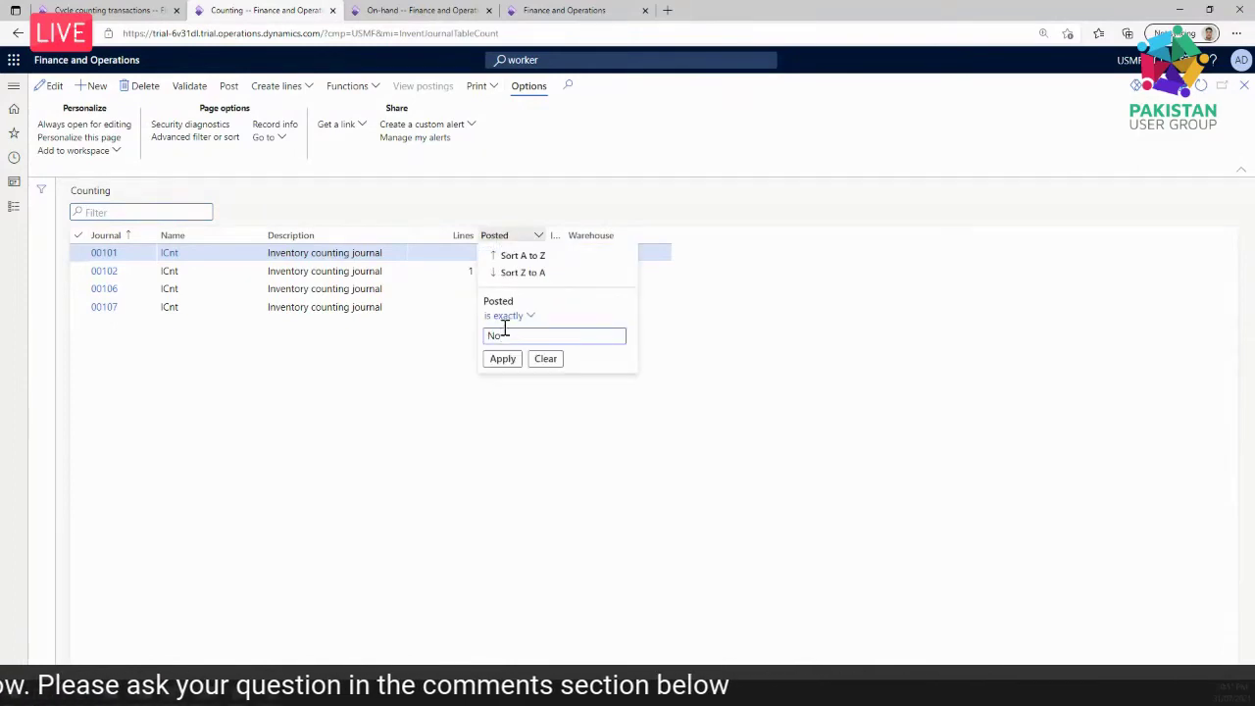
key("Return")
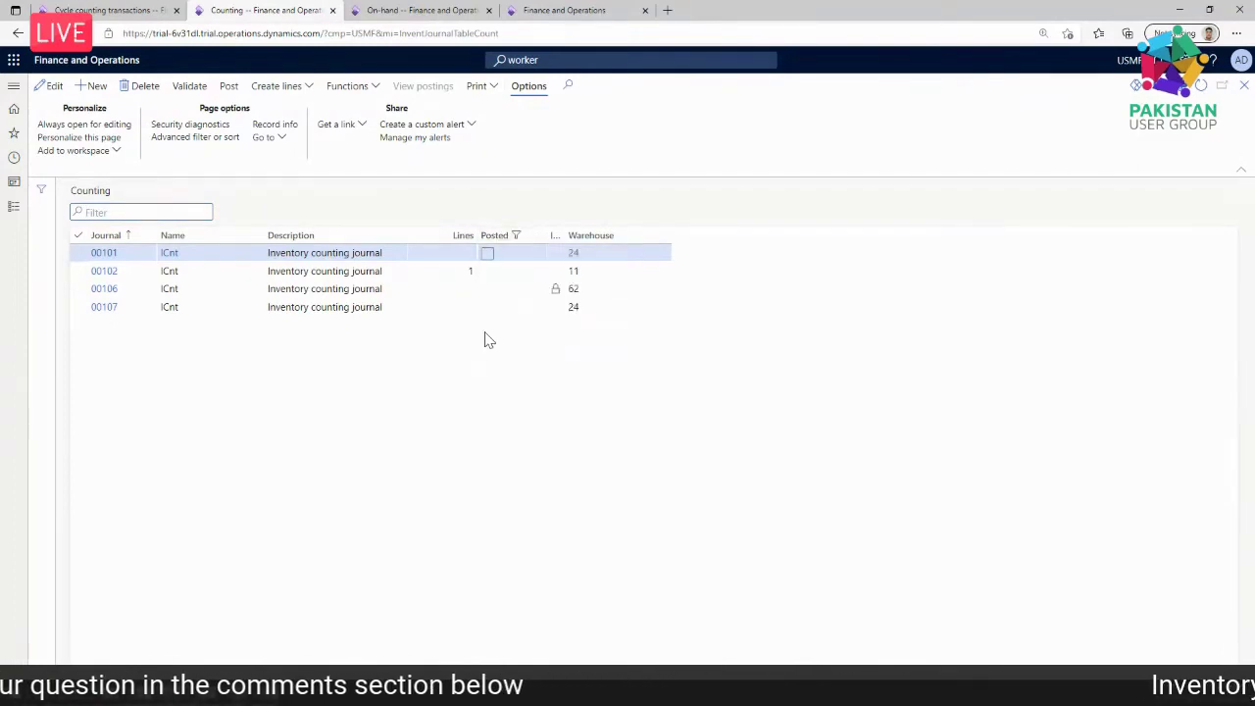
left_click(135, 470)
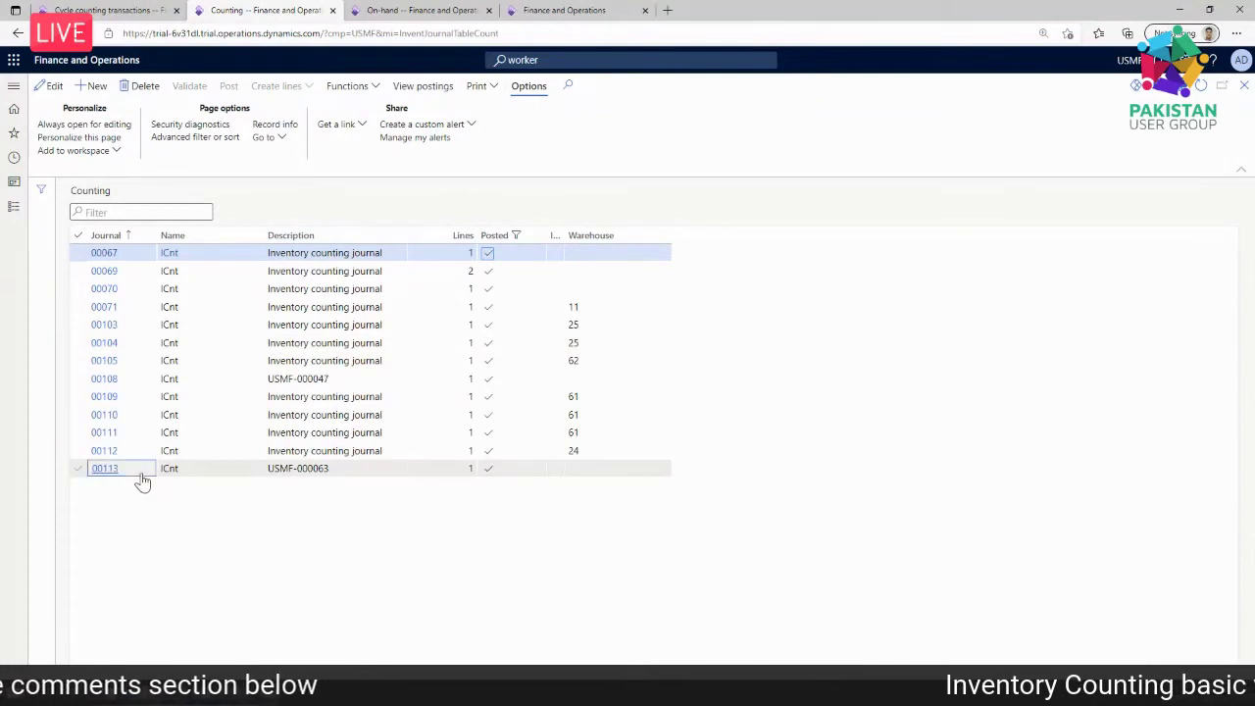
left_click(334, 470)
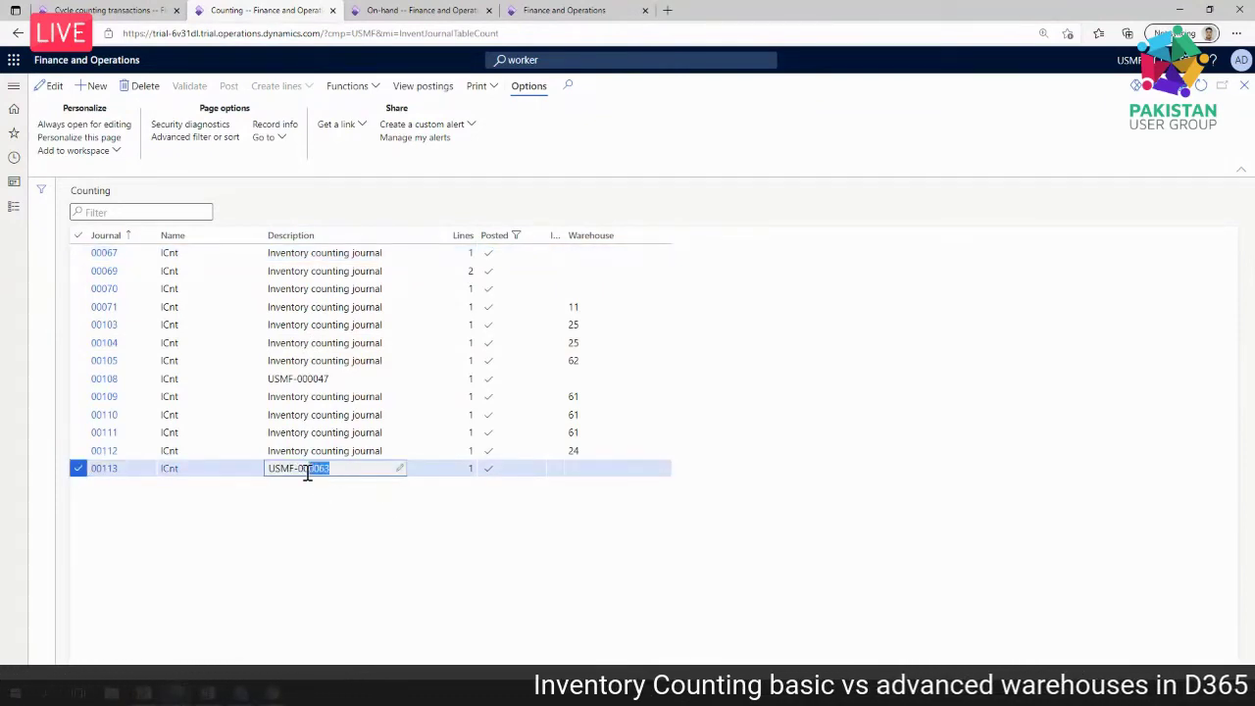
left_click(107, 480)
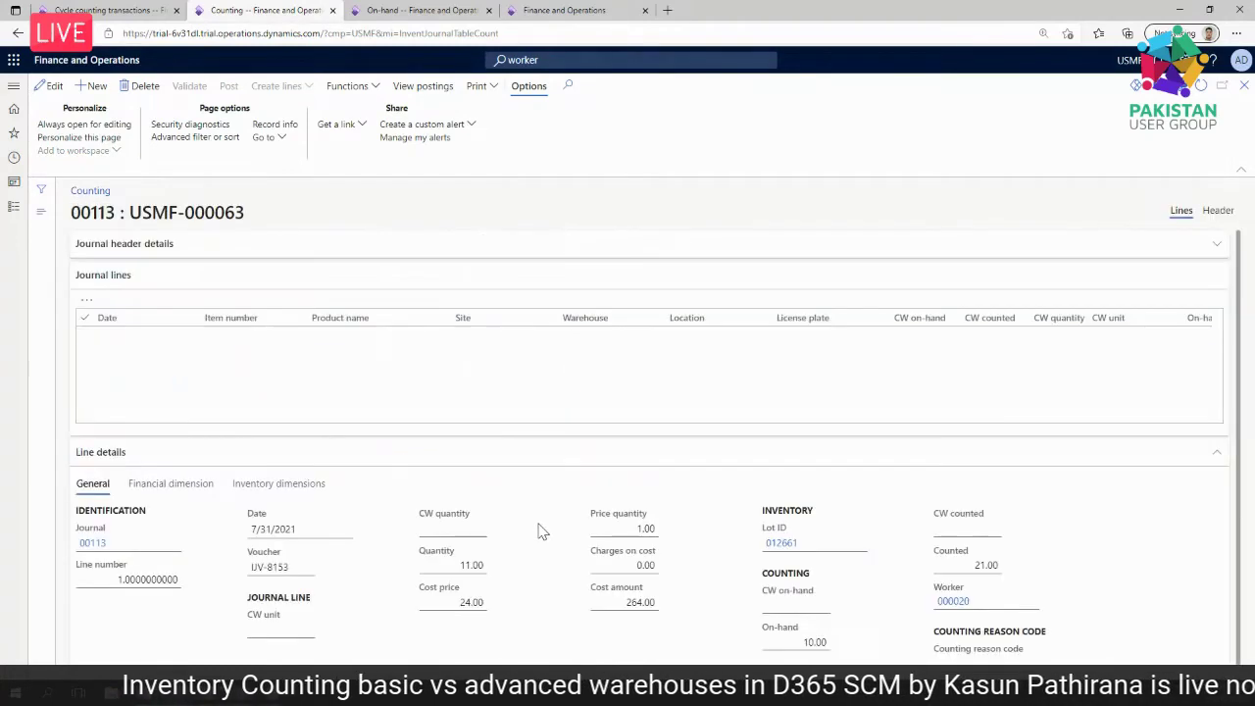
- Compare journal 00113's line (21 counted vs 10 on hand) with on-hand and transactions
left_click_drag(869, 420, 1204, 456)
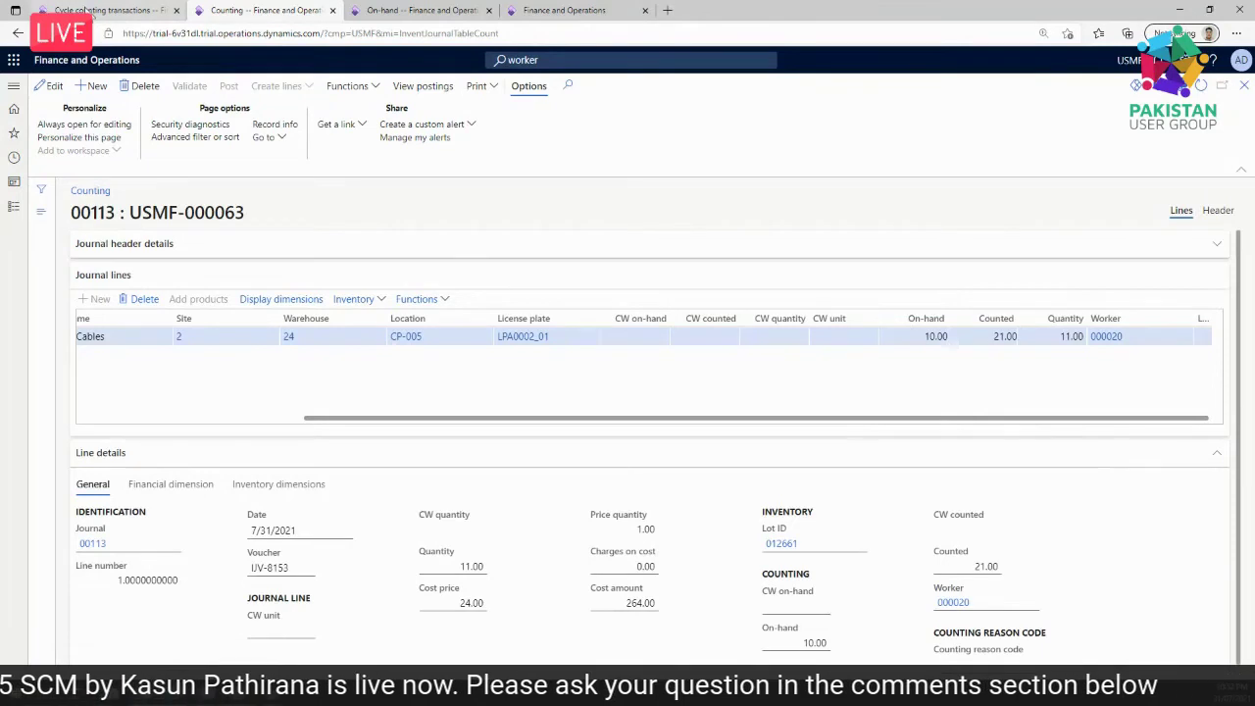
left_click(86, 10)
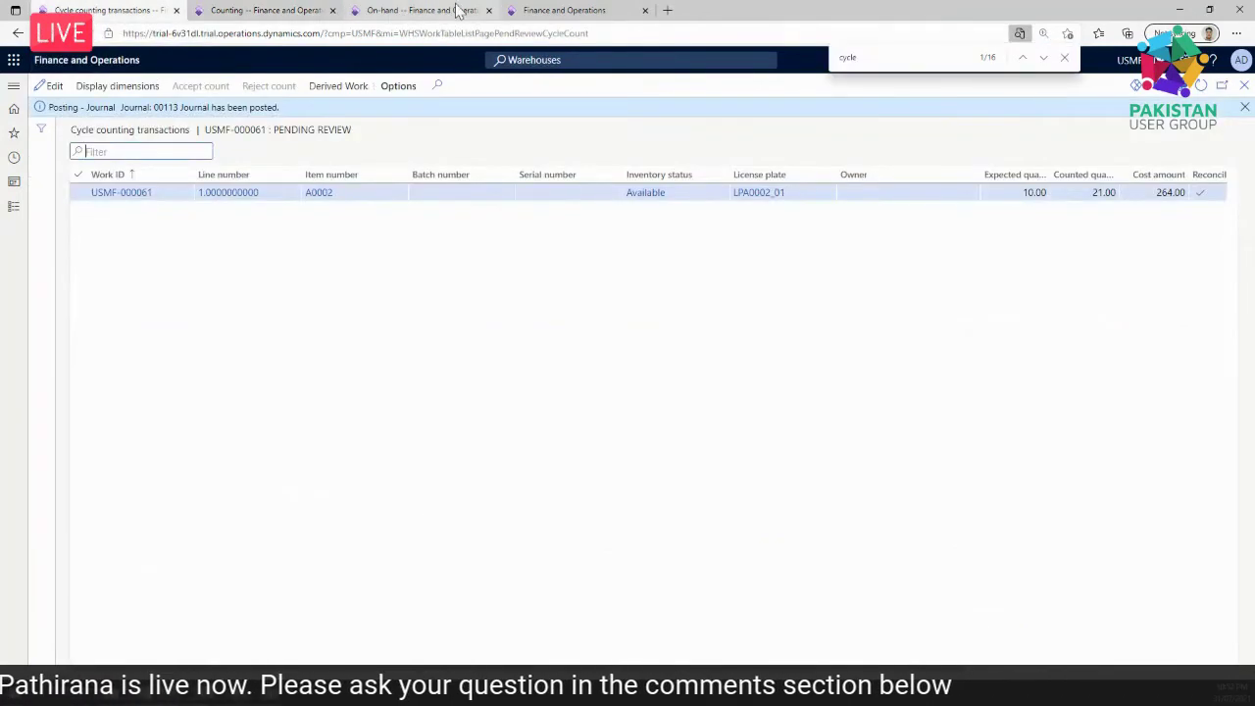
left_click(419, 11)
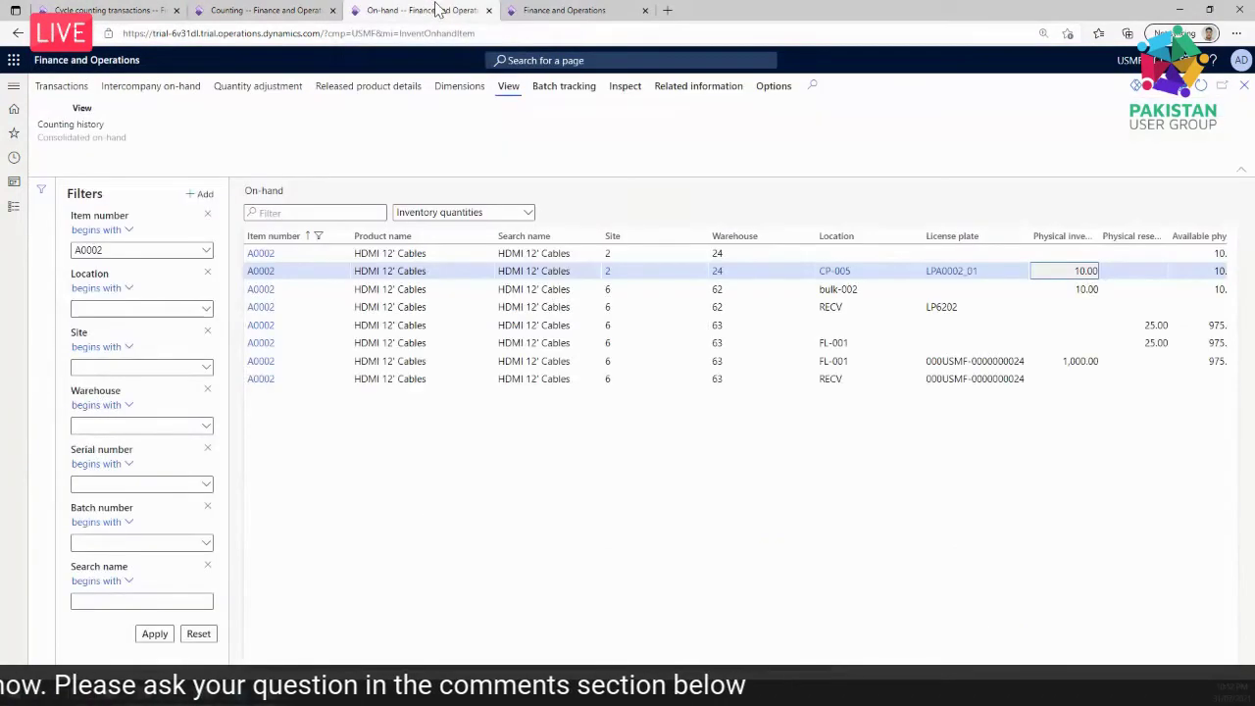
left_click(263, 10)
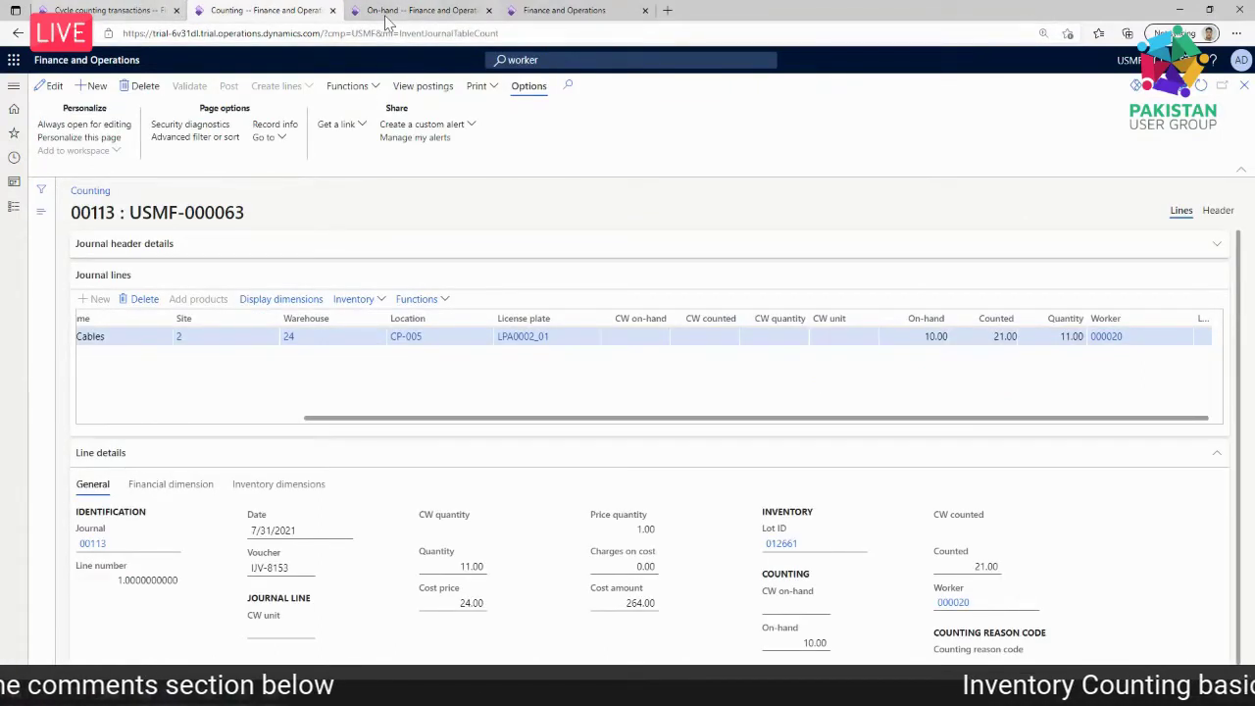
left_click(106, 10)
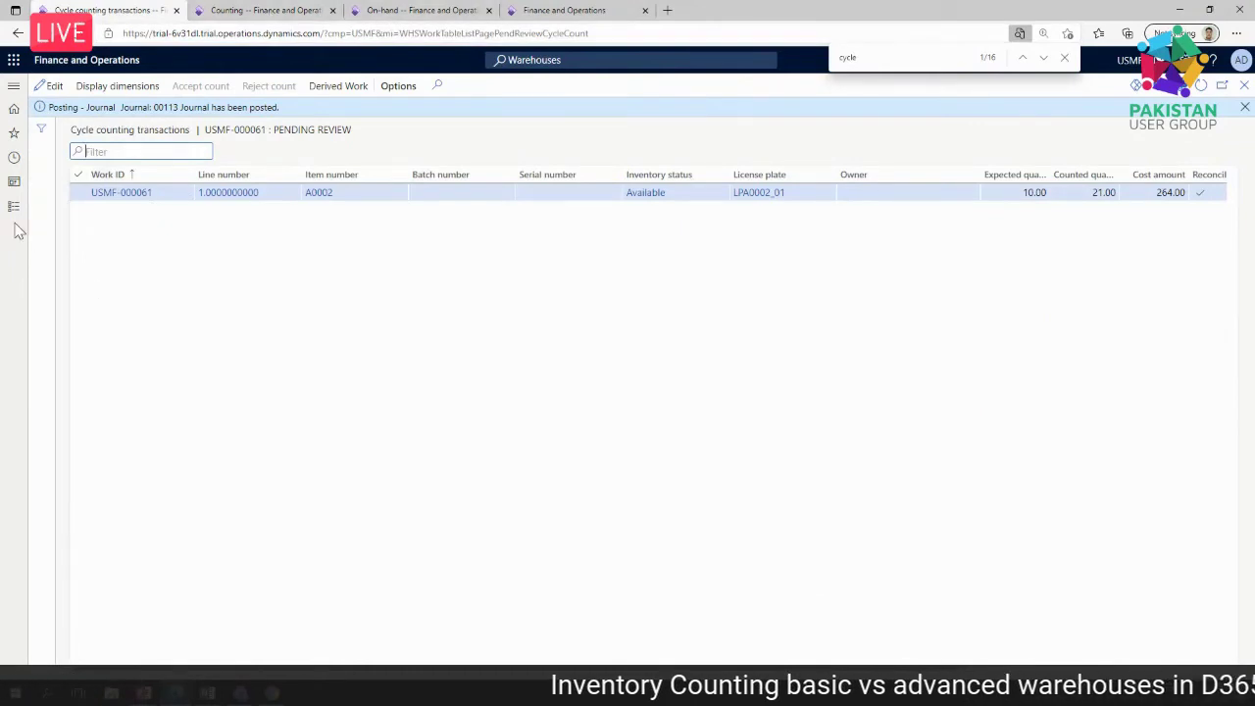
- View the Random cycle count plan's product query, then return to USMF-000061's transactions
left_click(244, 12)
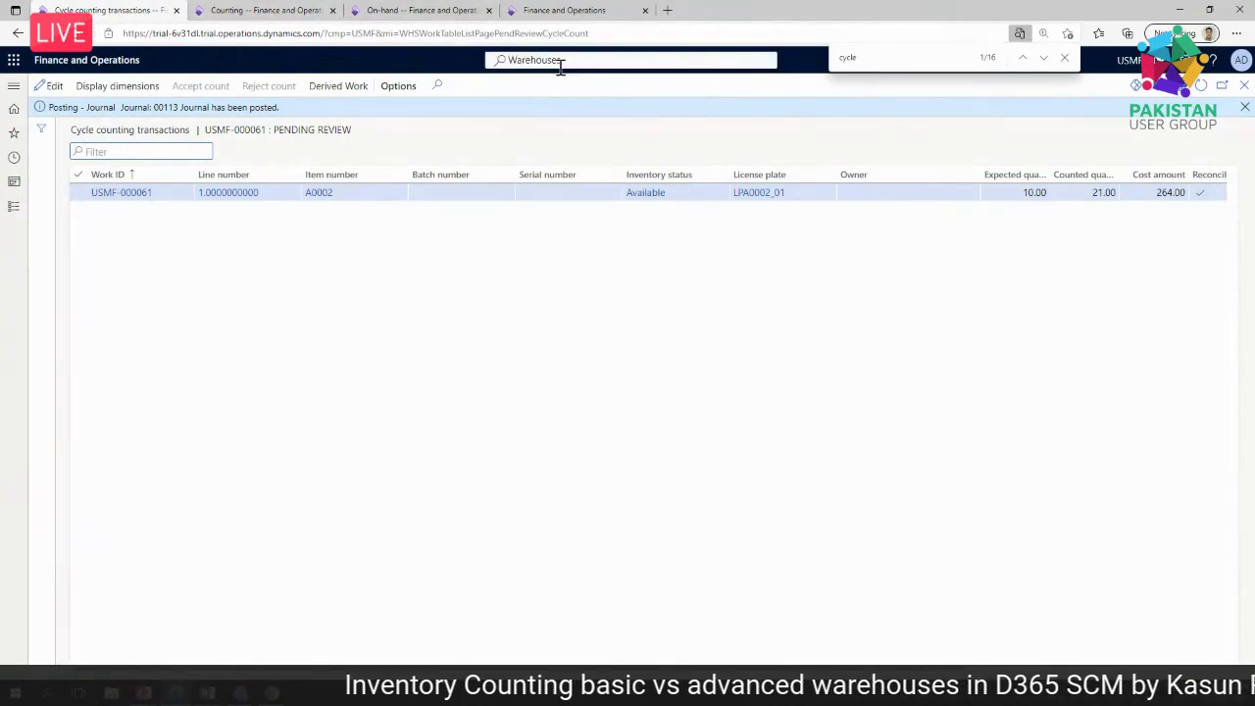
left_click(579, 59)
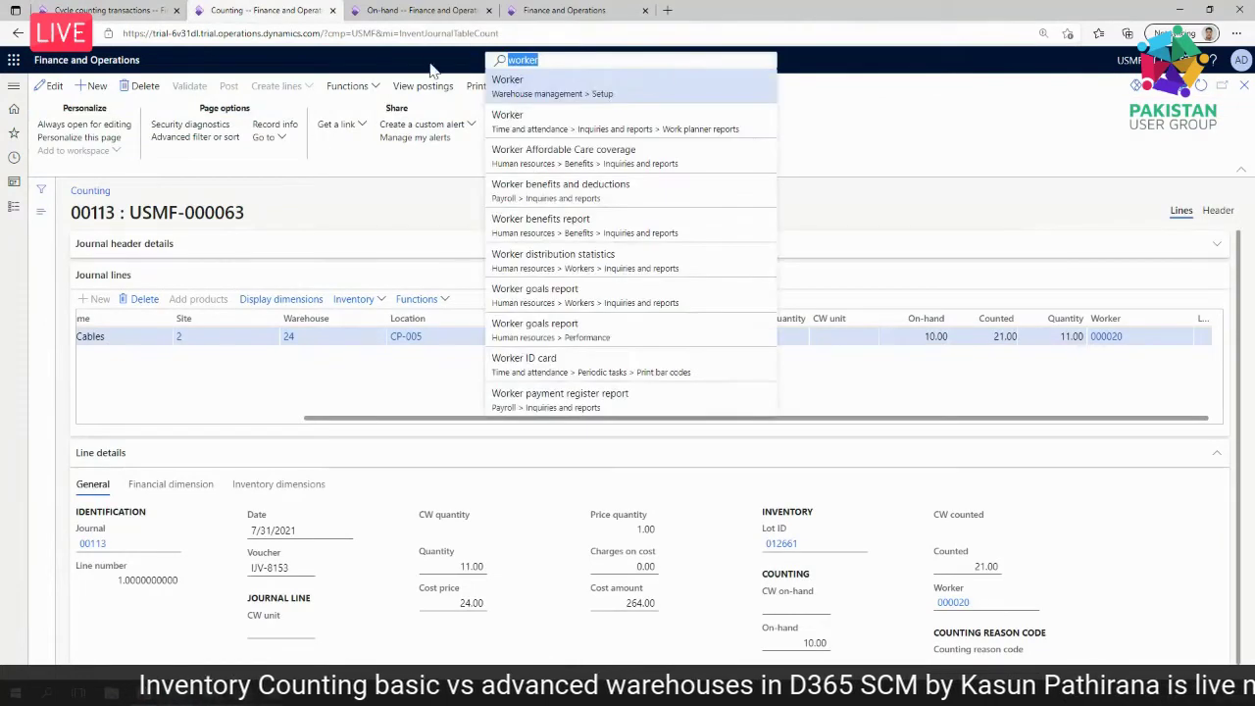
type("cle count")
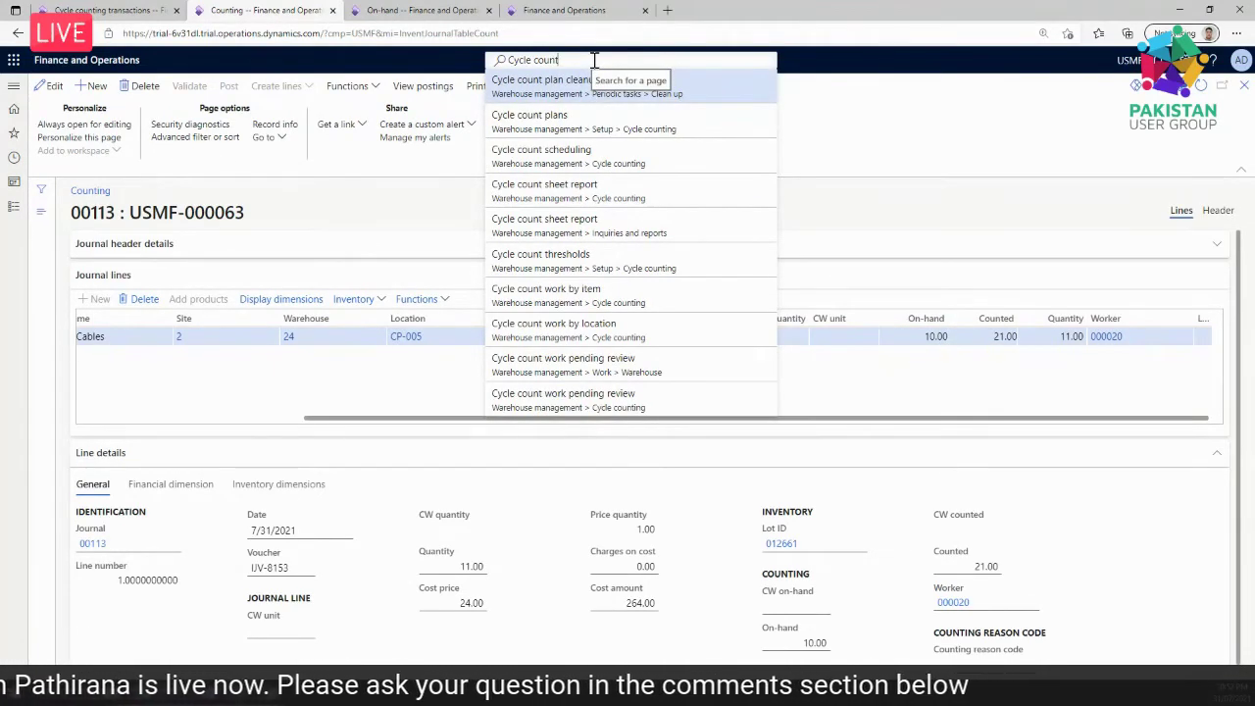
left_click(607, 127)
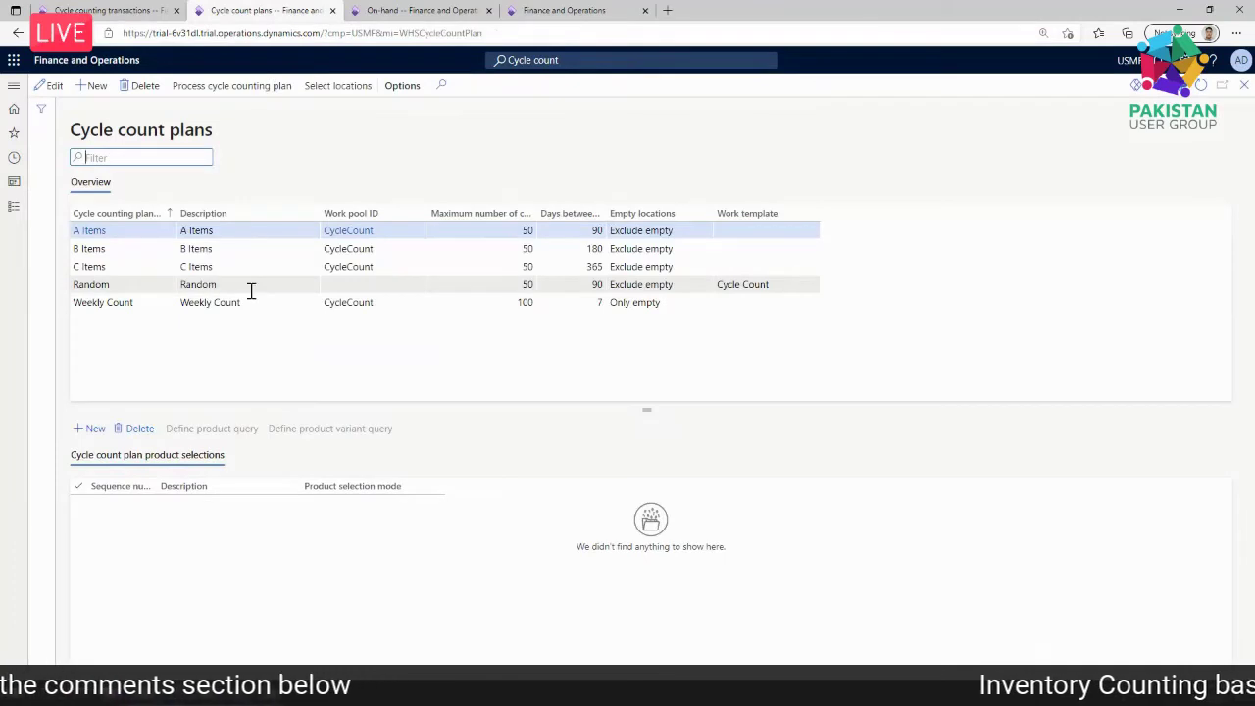
left_click(253, 286)
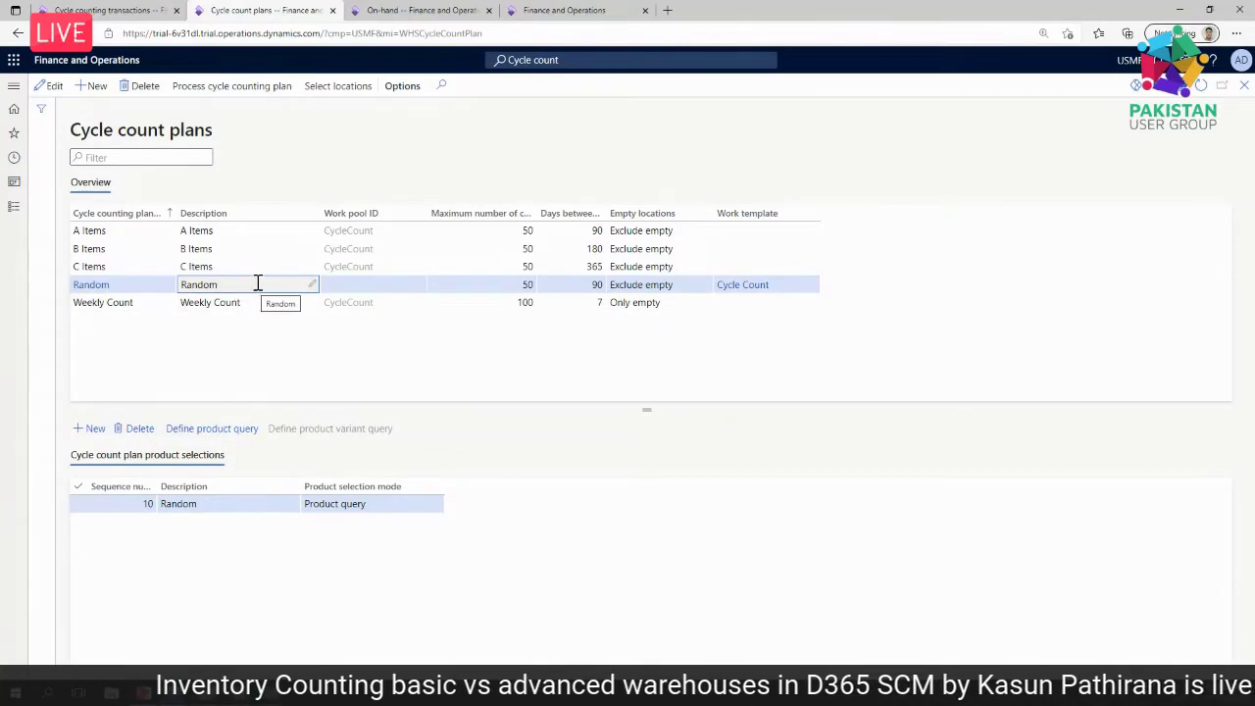
left_click(103, 12)
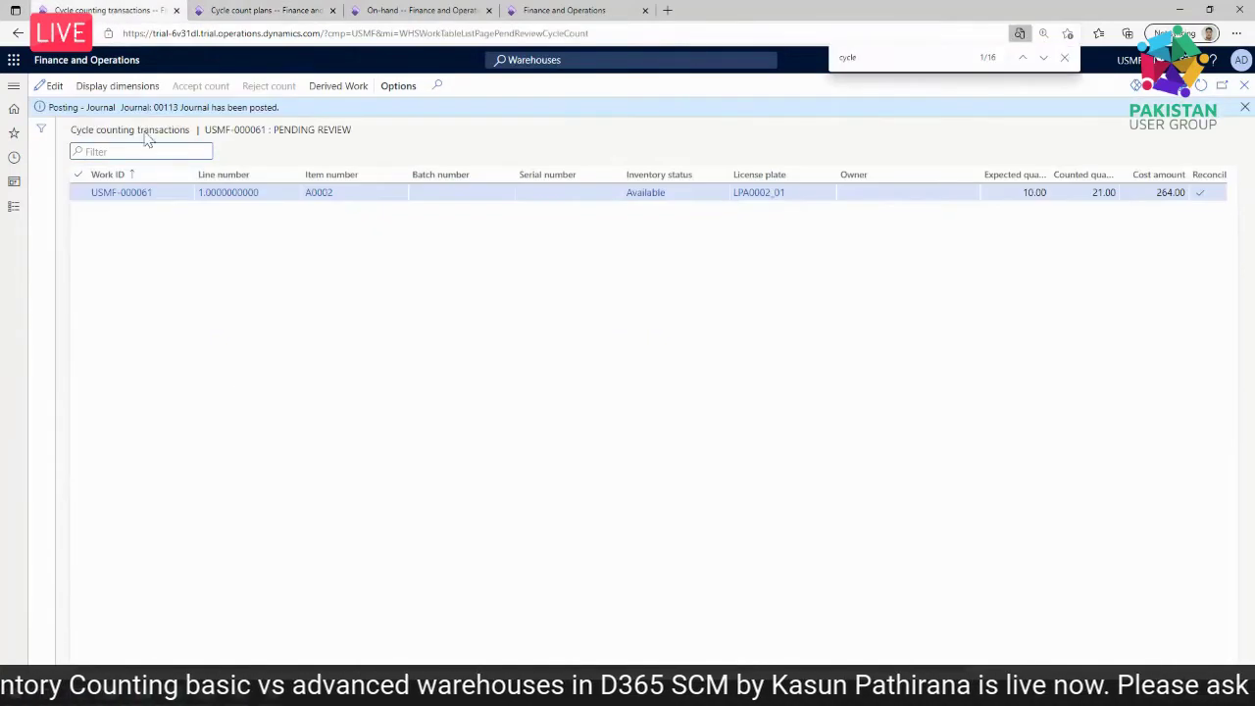
- Inspect USMF-000061's counted quantity of 21.00 unchanged, then return to Cycle count plans
left_click(537, 11)
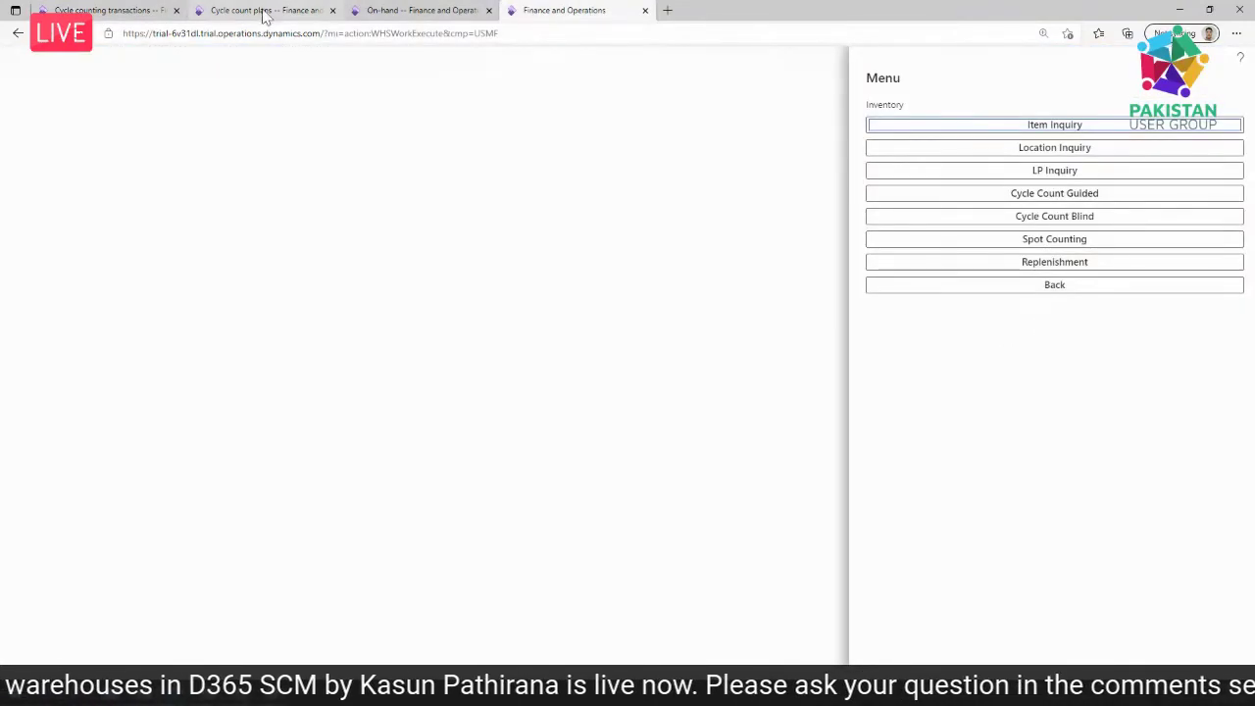
left_click(108, 11)
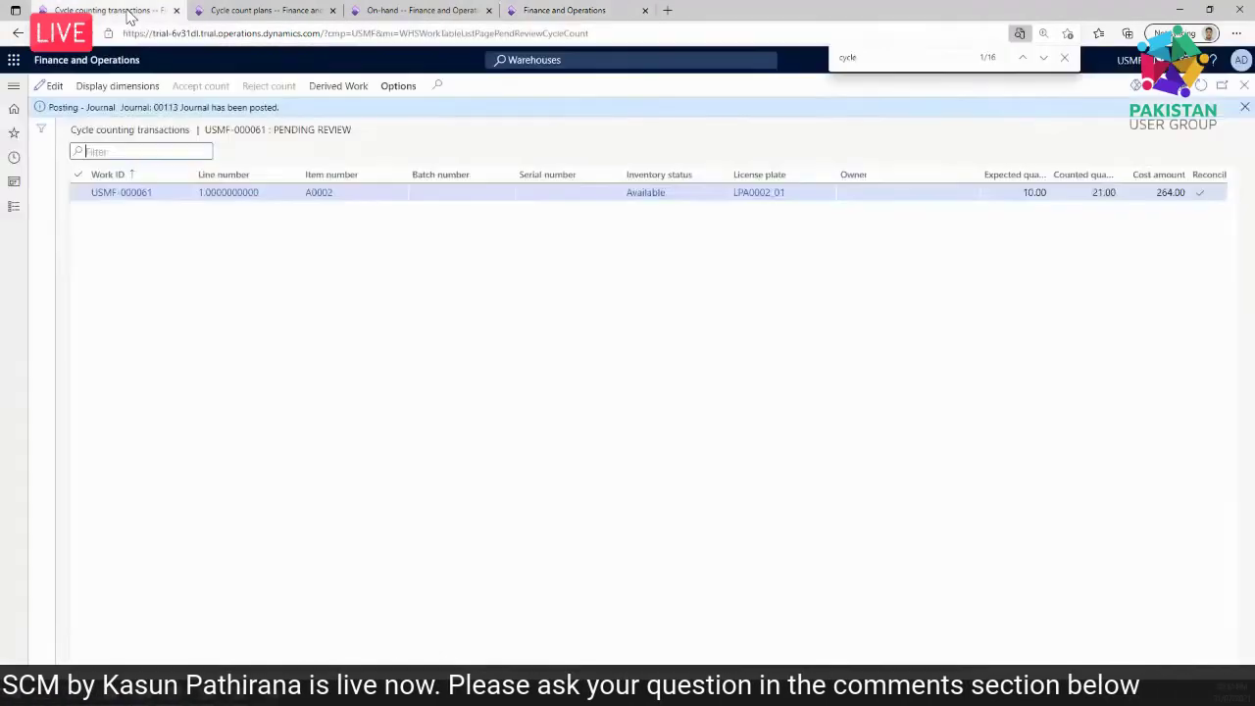
left_click(1090, 192)
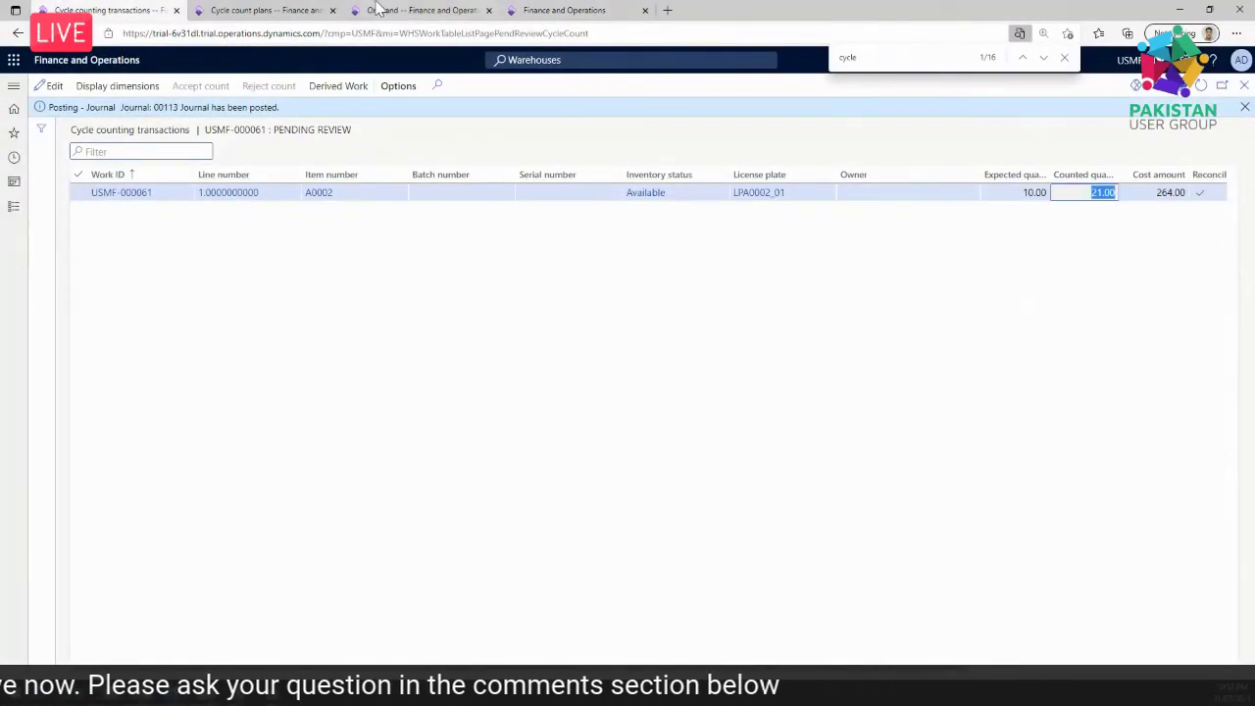
left_click(253, 18)
left_click(132, 12)
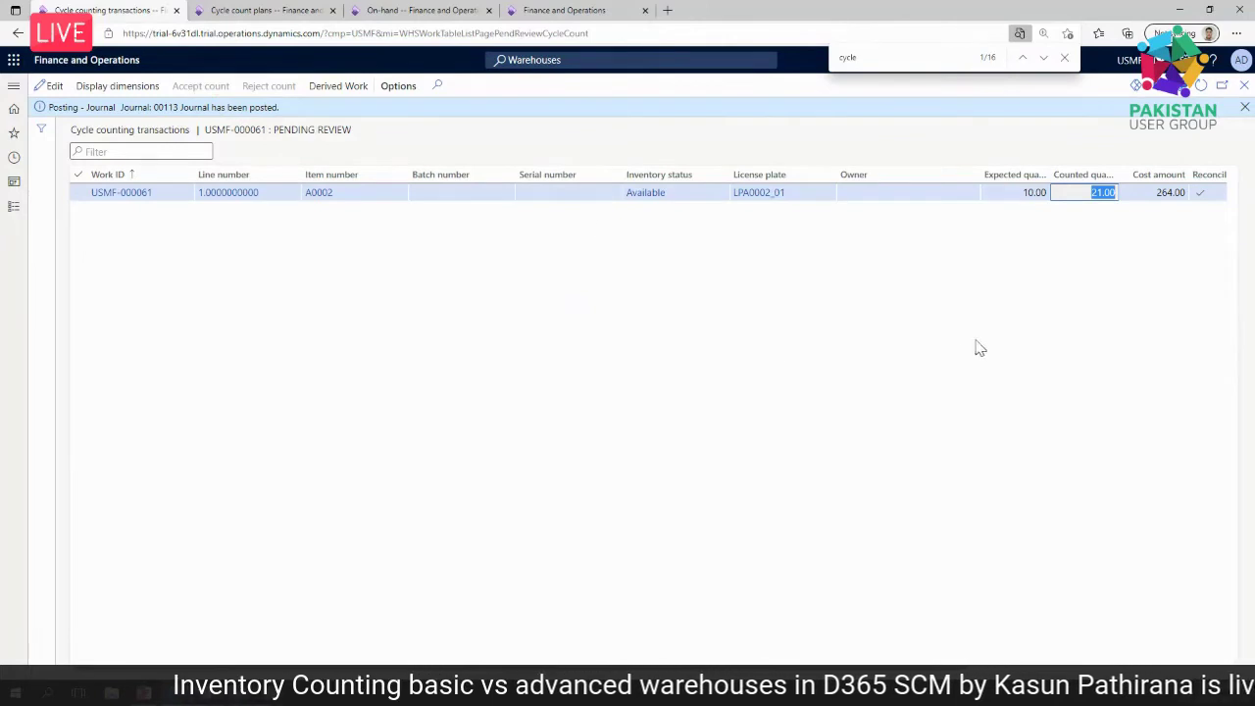
left_click(1095, 276)
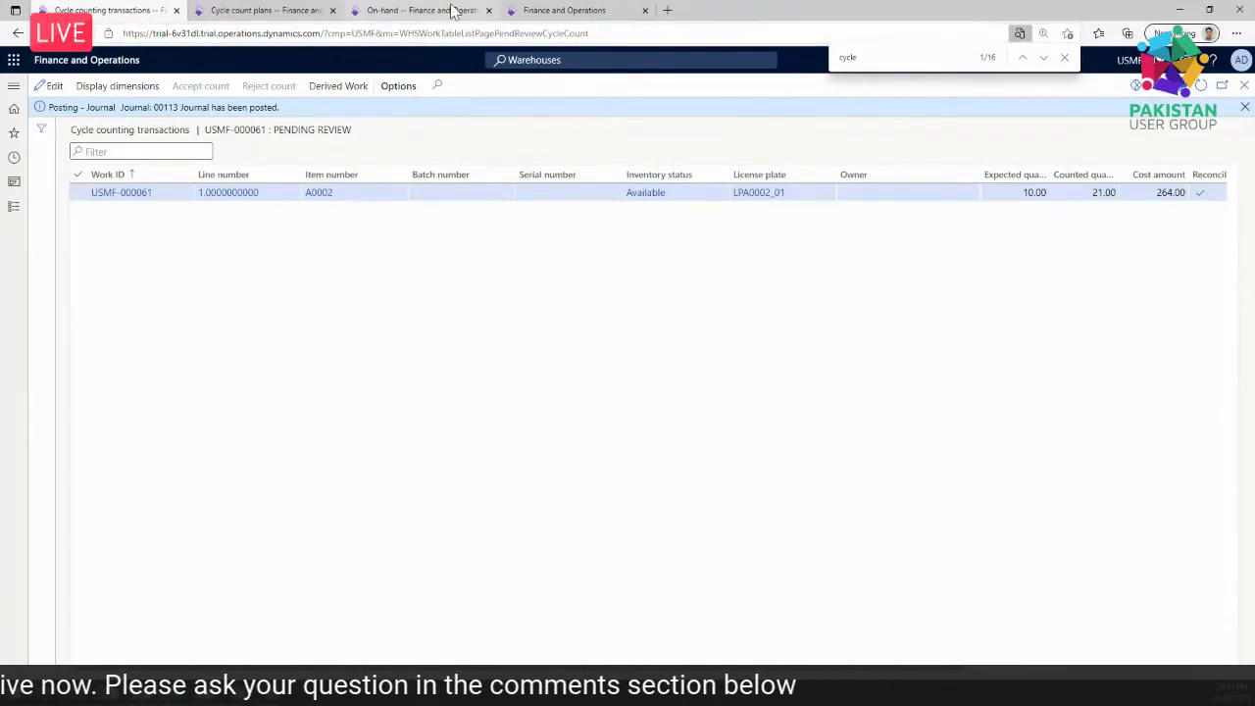
left_click(255, 10)
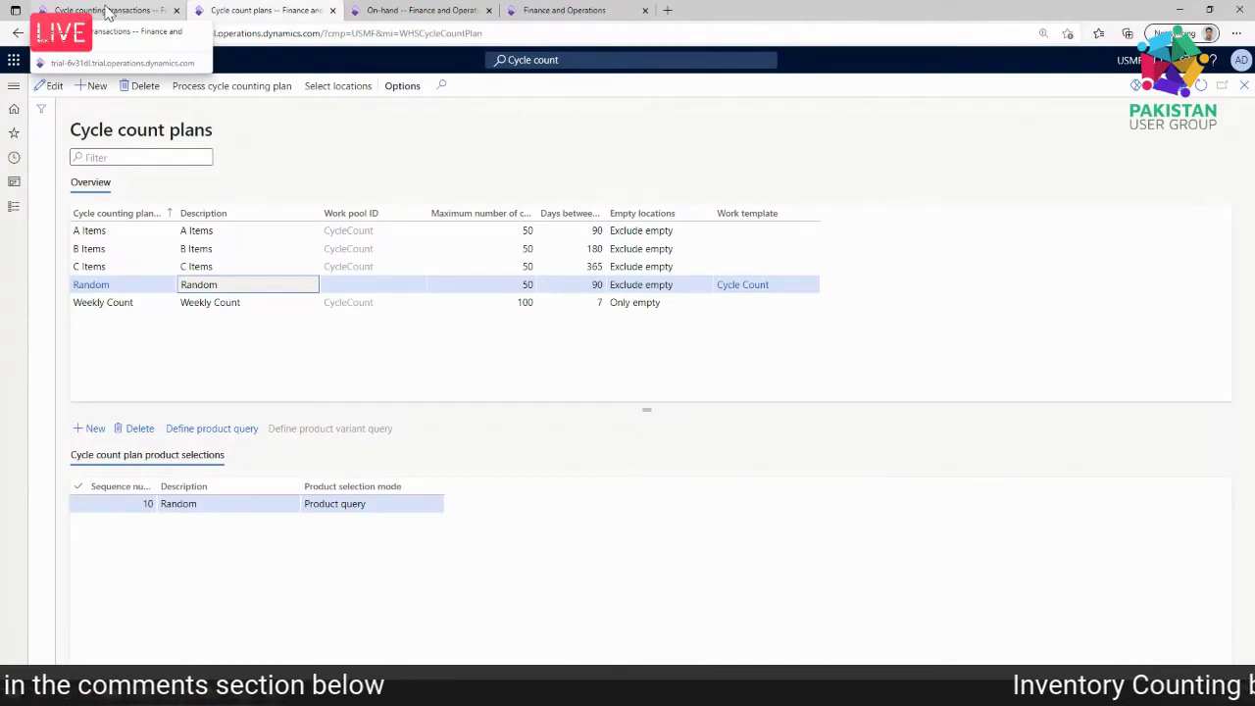
- Show the On-hand list for A0002, HDMI 12' Cables, with CP-005 at 10.00
left_click(13, 211)
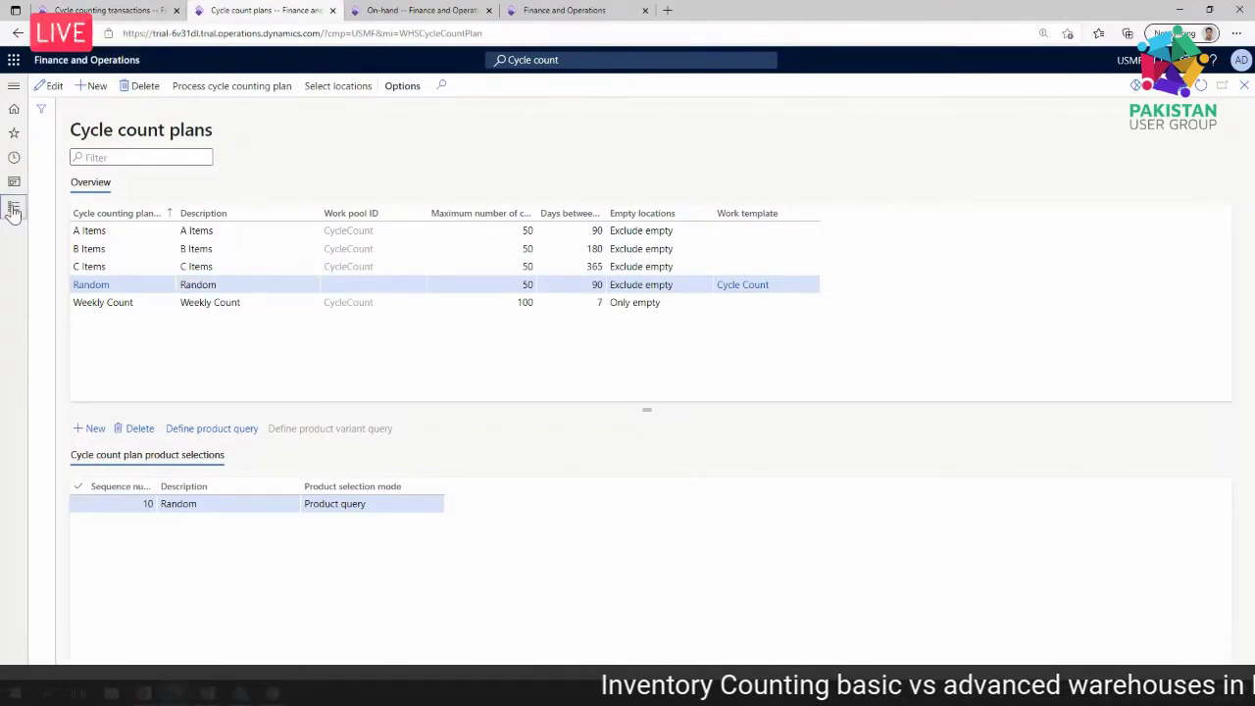
left_click(770, 149)
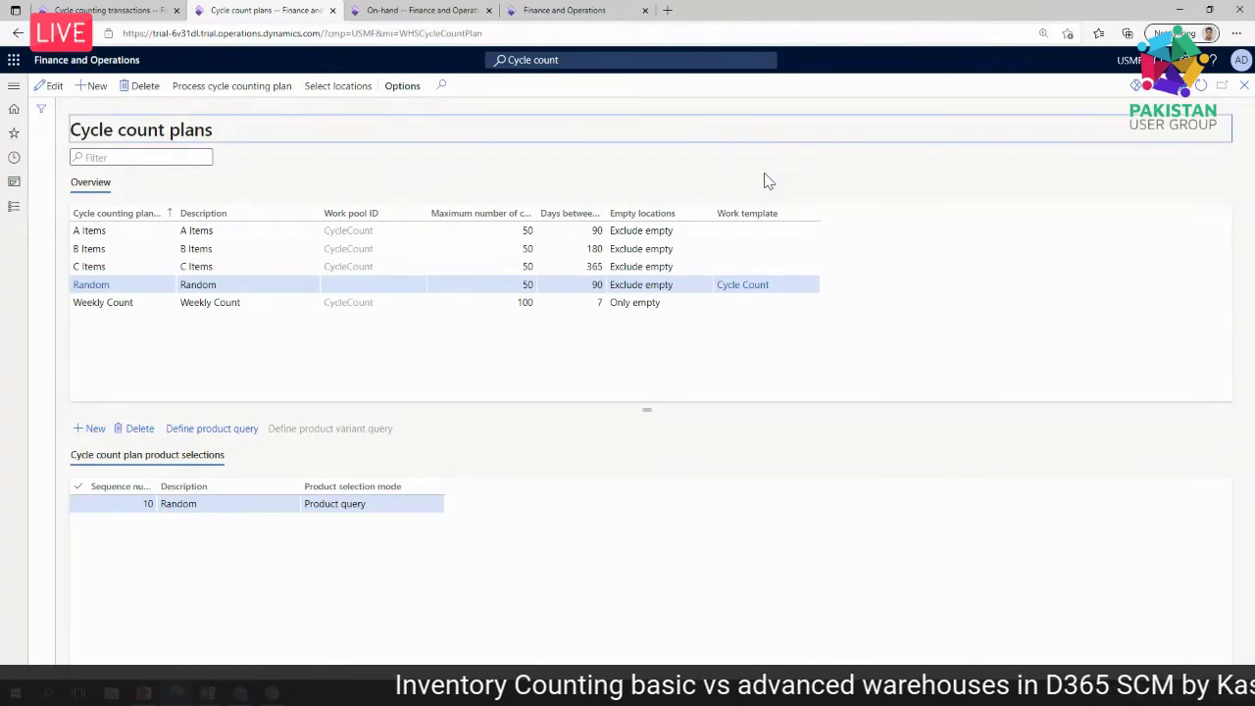
left_click(456, 10)
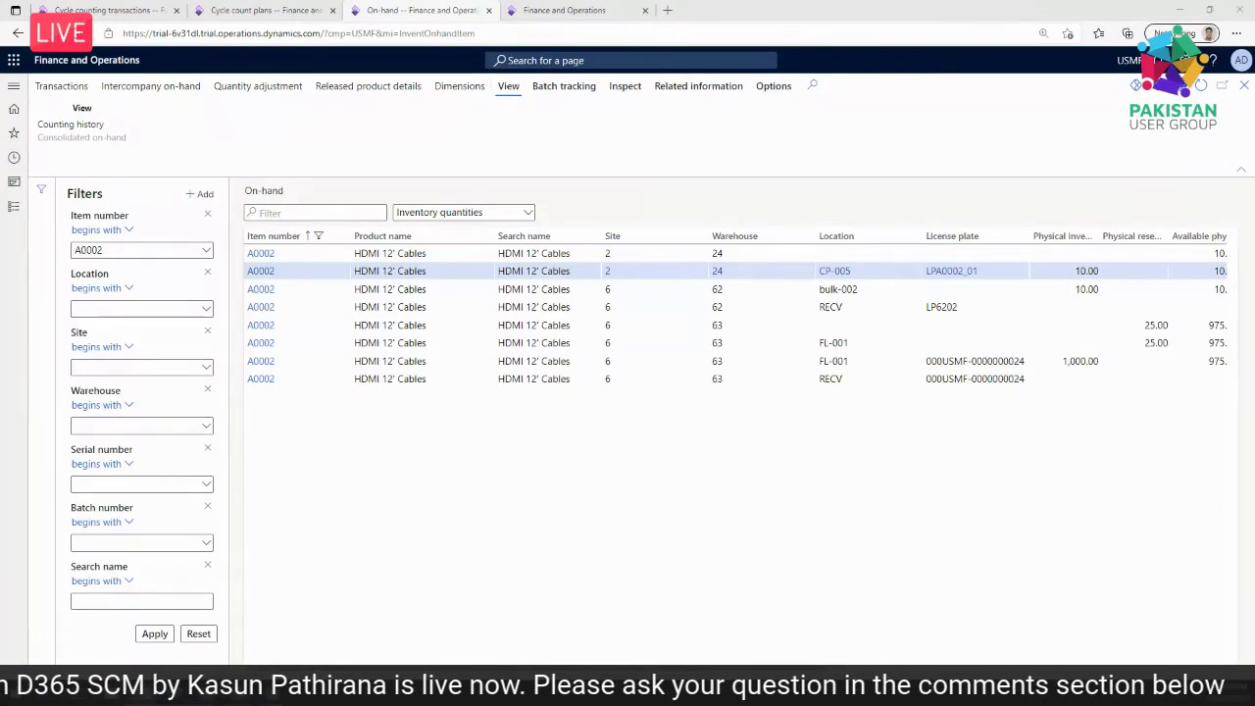
- Expand the Modules pane and scroll down to the Warehouse management pages
left_click(14, 207)
scroll(108, 498, "down", 5)
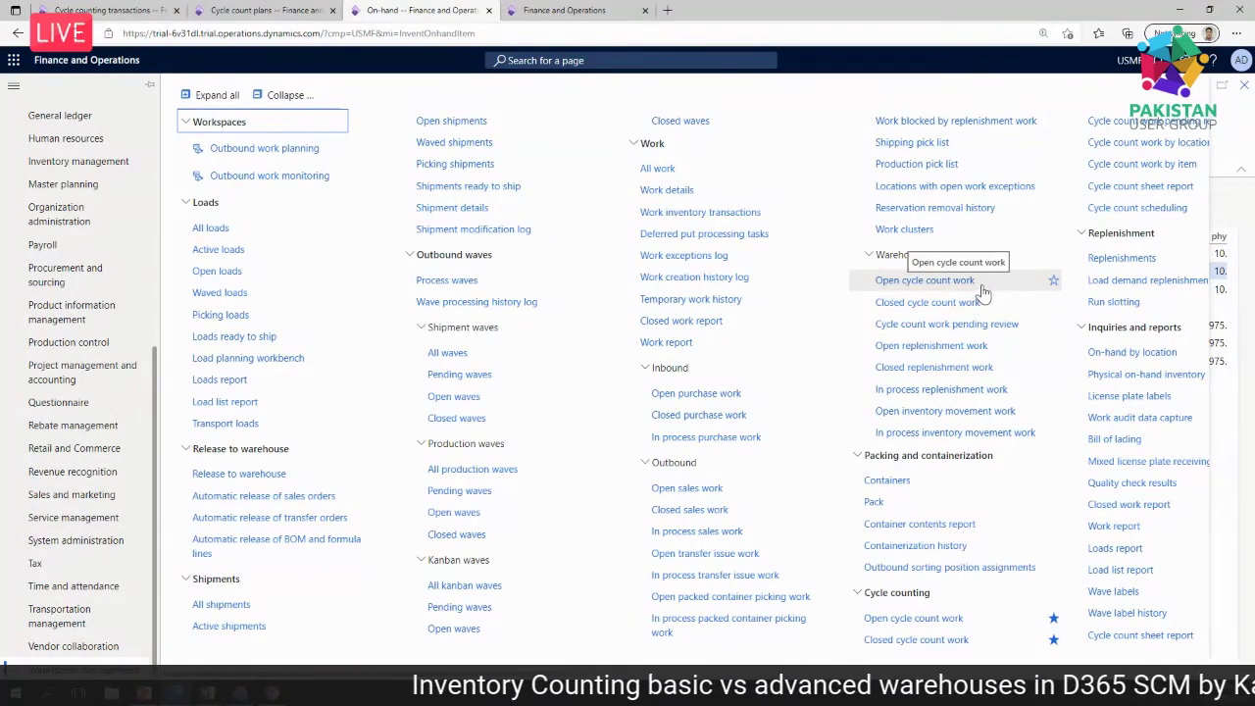
- Add Open, Closed and Pending review cycle count work pages to favourites
left_click(1053, 283)
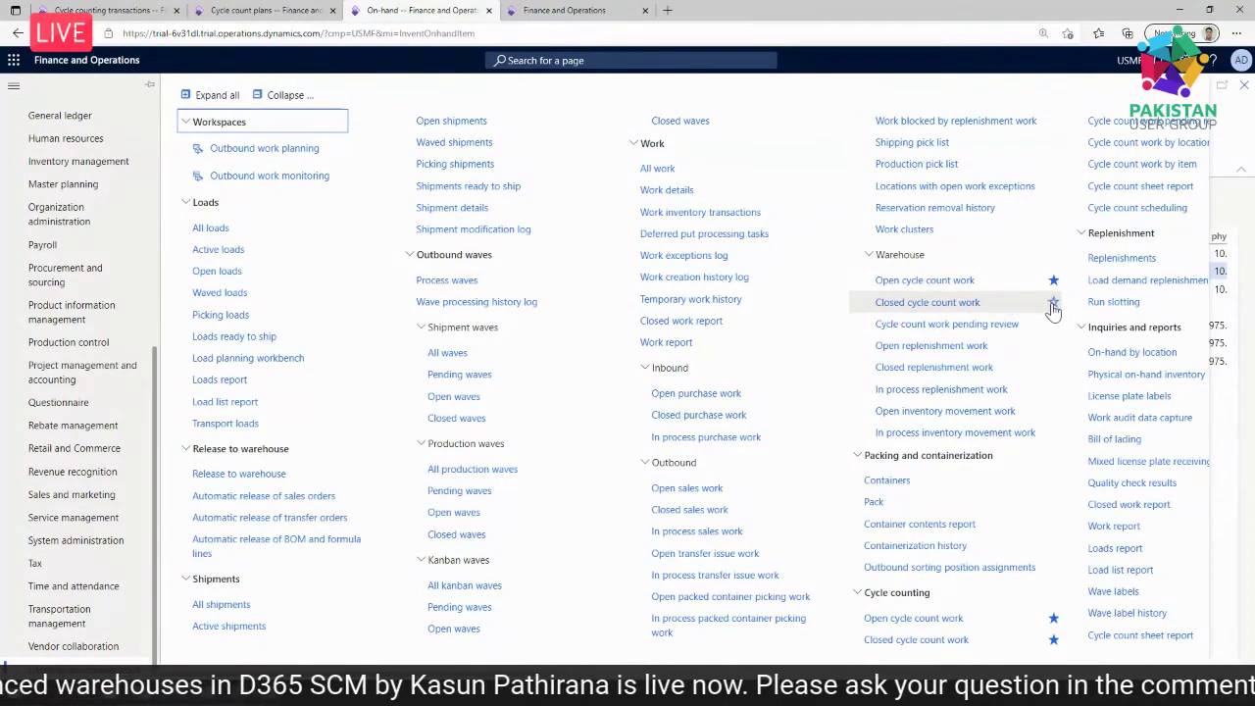
left_click(1053, 304)
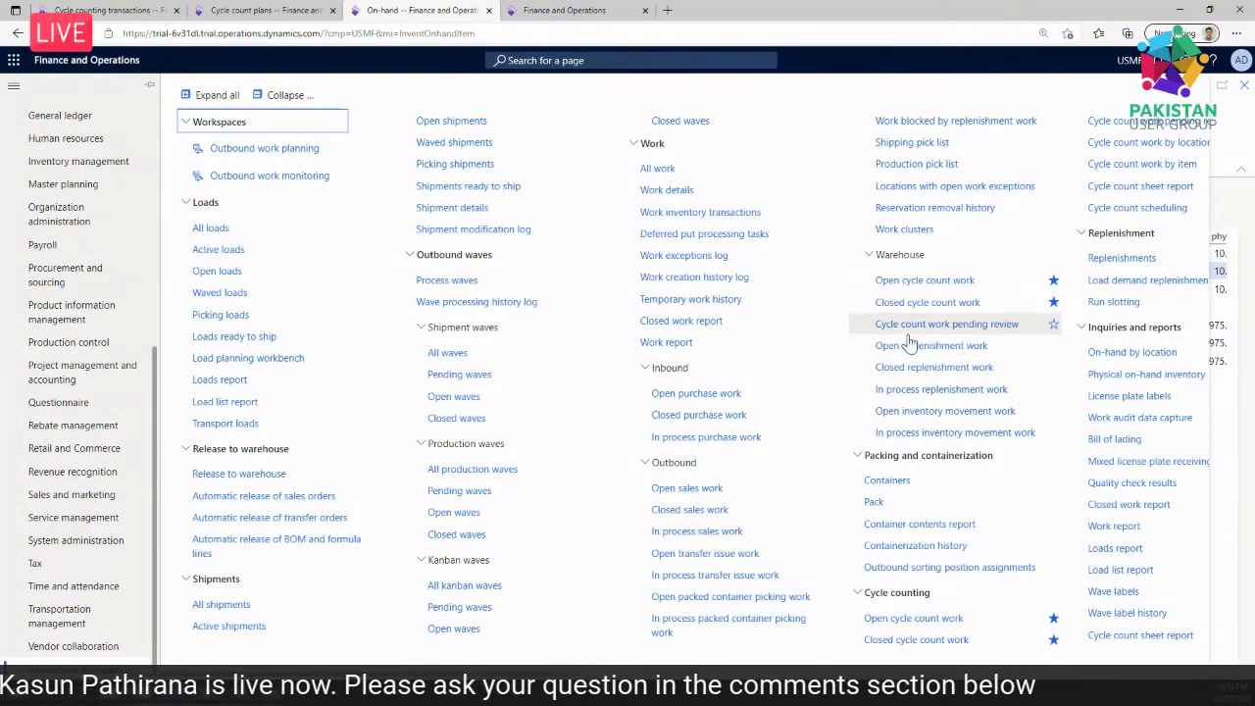
left_click(1052, 323)
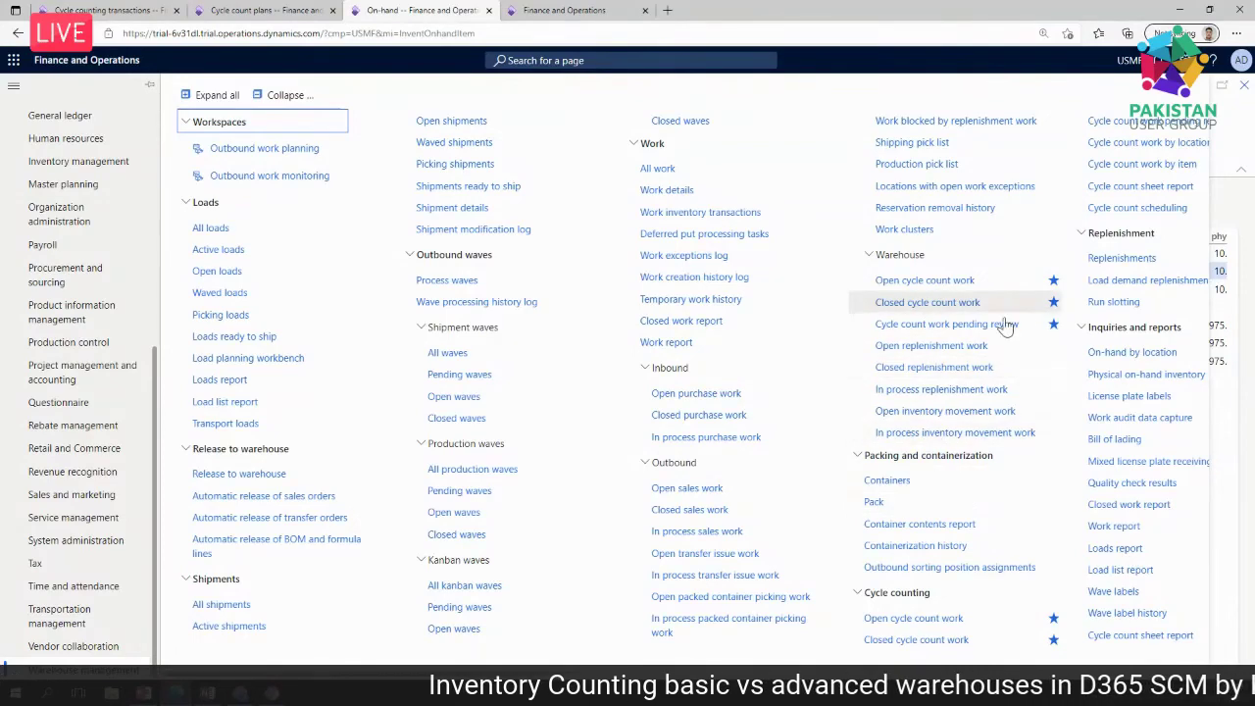
key("Escape")
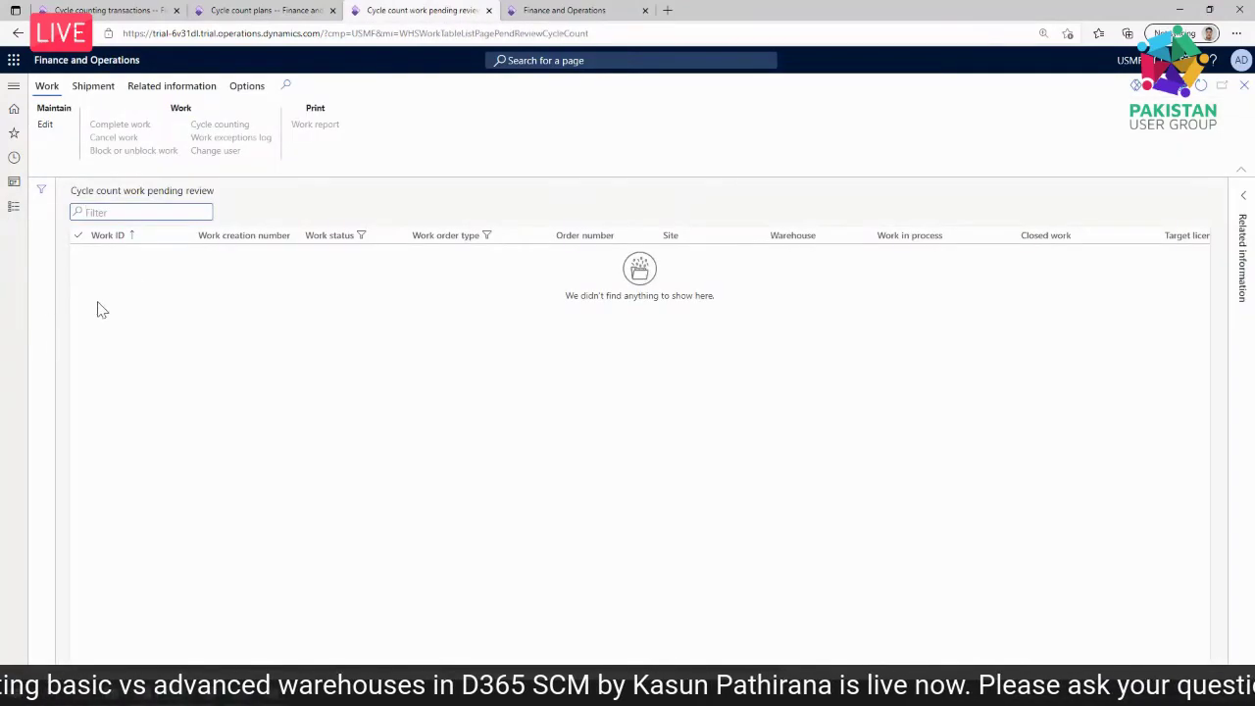
- Open the Closed cycle count work list, then bring up the mobile app's Inventory menu
left_click(14, 214)
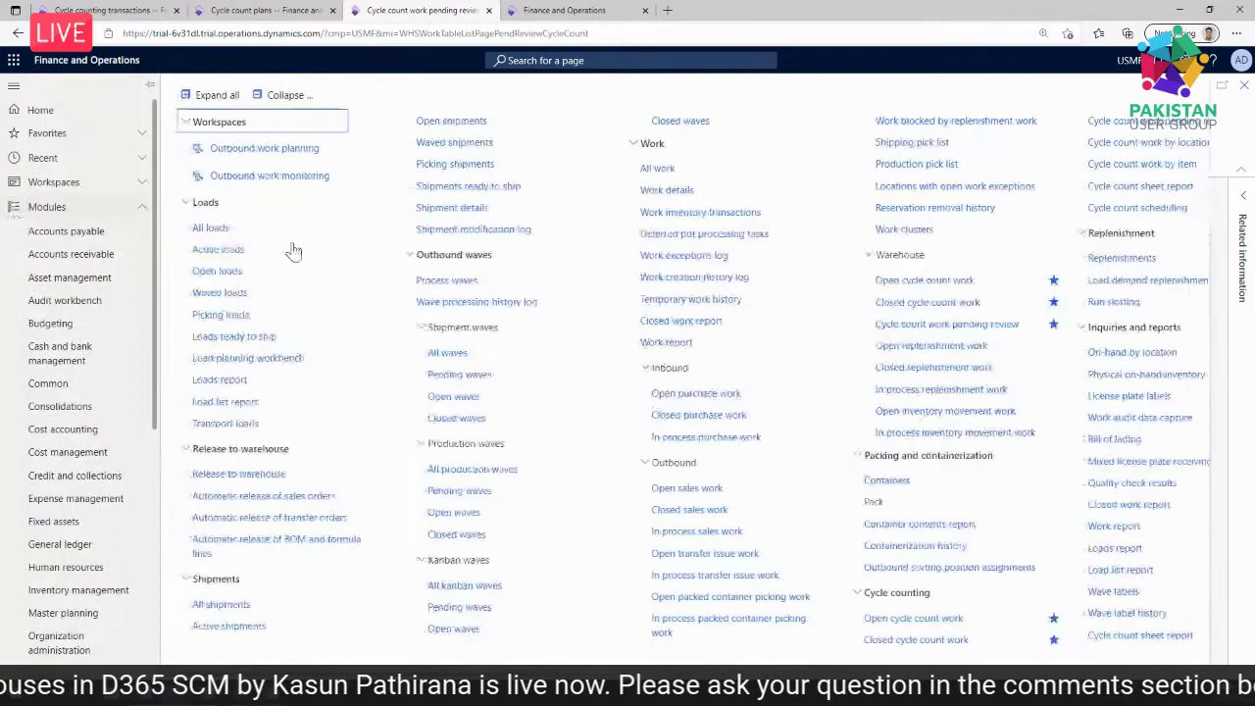
left_click(936, 303)
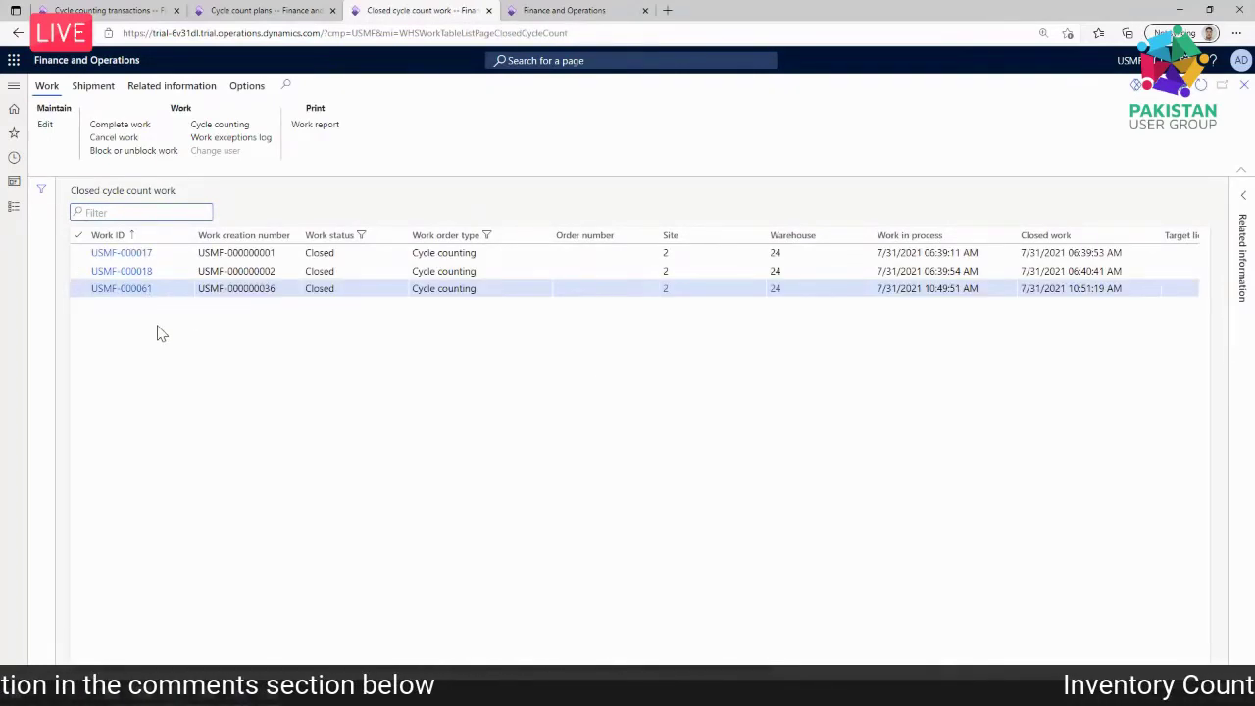
left_click(14, 209)
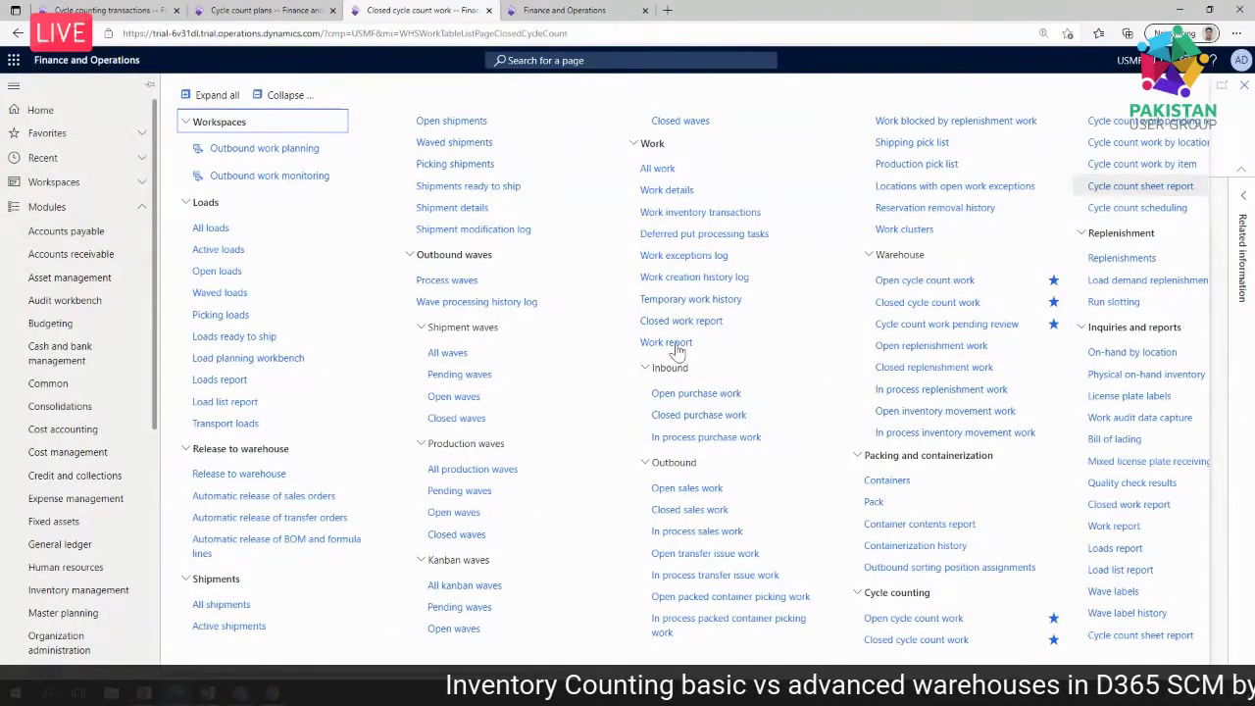
scroll(106, 476, "down", 5)
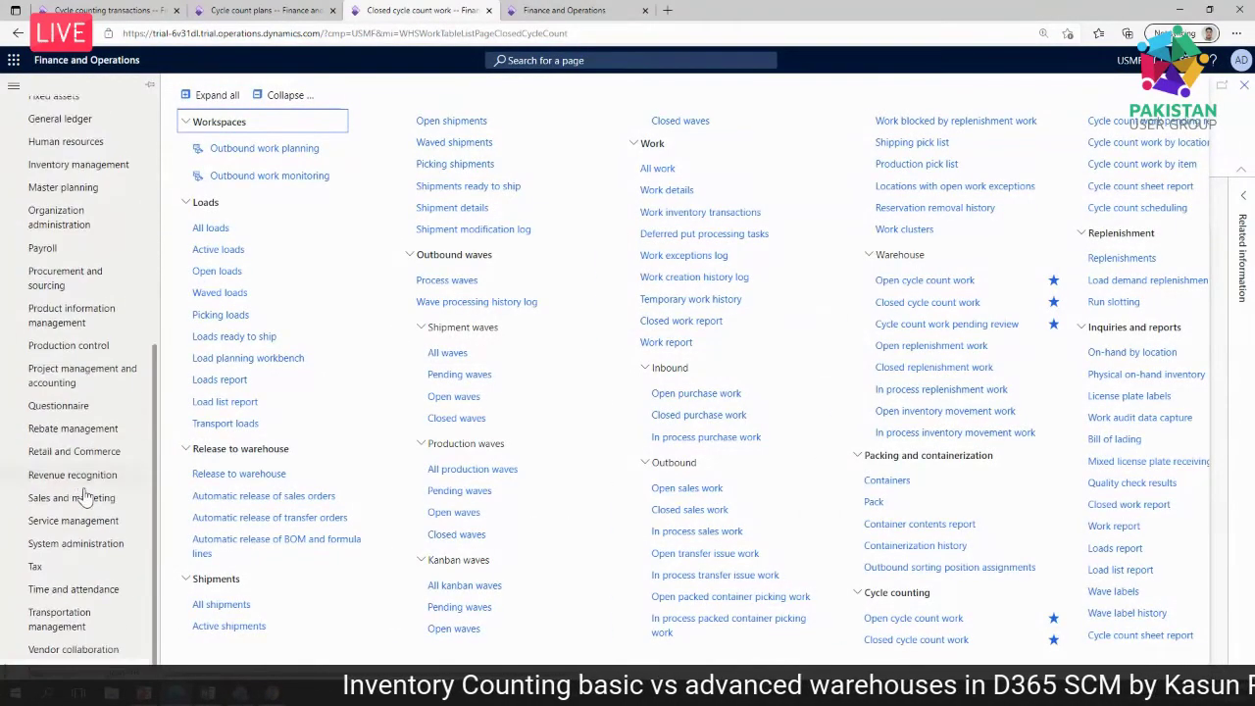
left_click(546, 12)
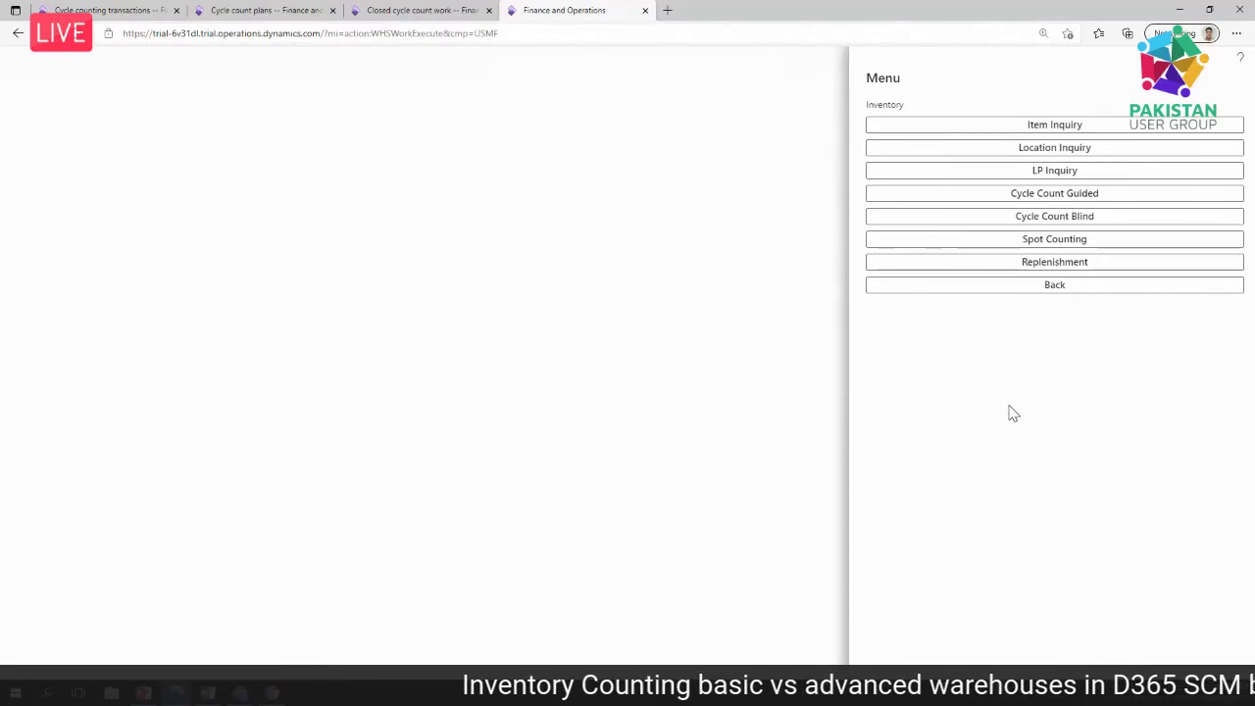
- Start Spot Counting, then open the favourite On-hand list showing A0002 at 21.00 in CP-005
left_click(1059, 245)
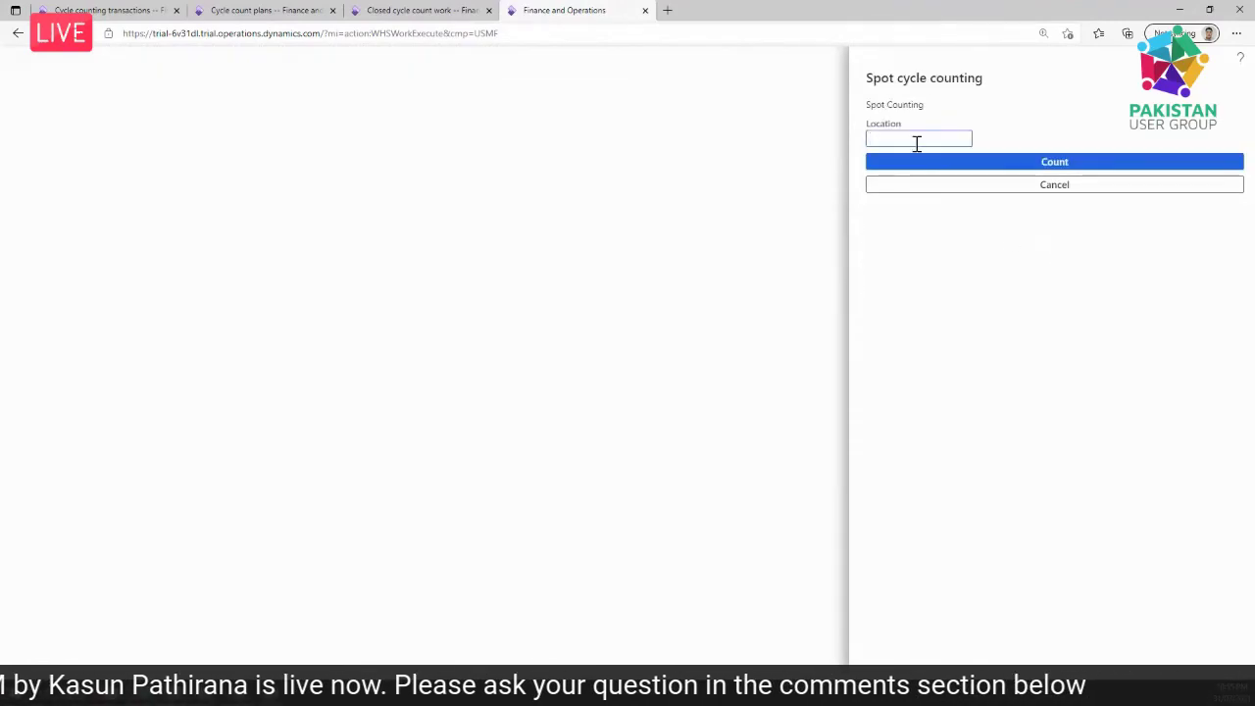
left_click(402, 10)
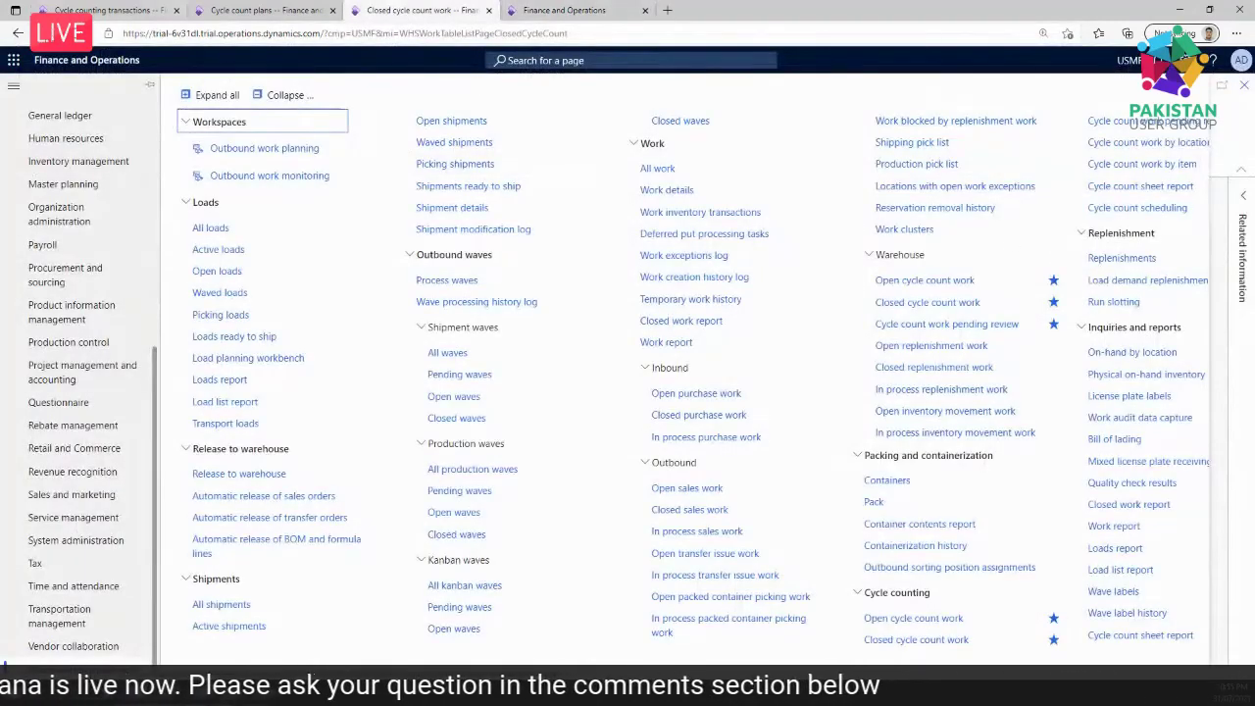
scroll(91, 240, "up", 10)
left_click(98, 134)
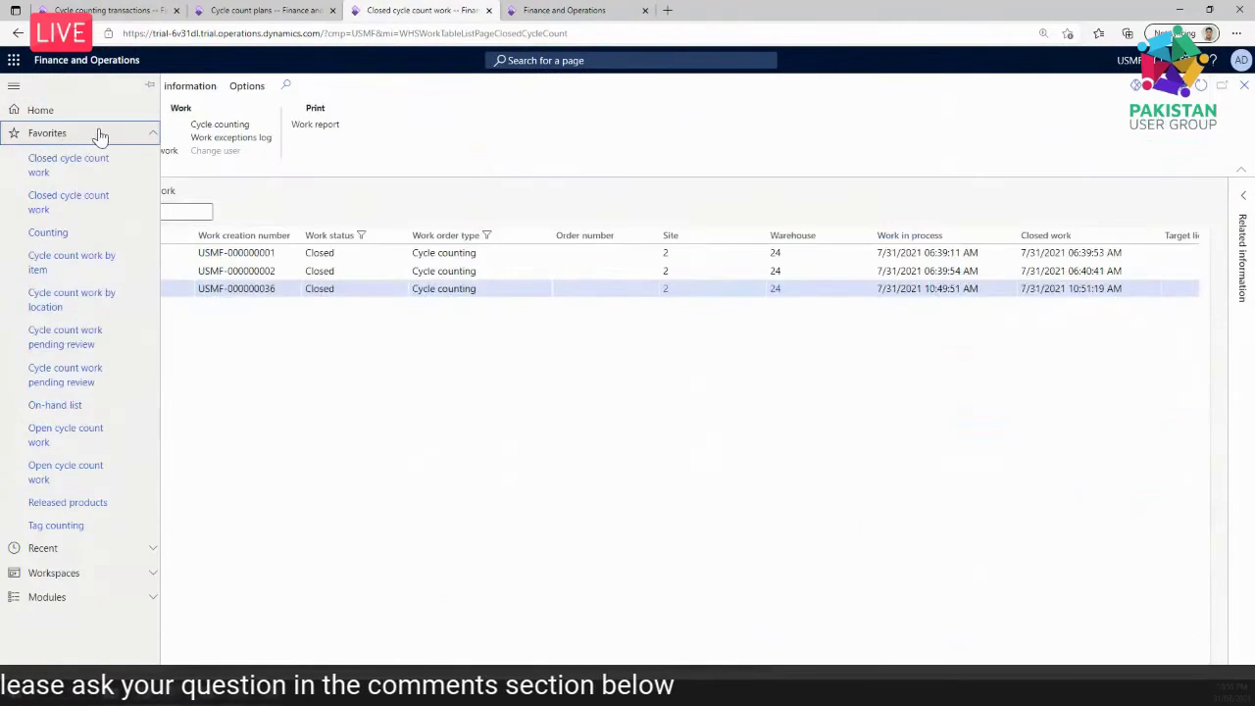
left_click(57, 405)
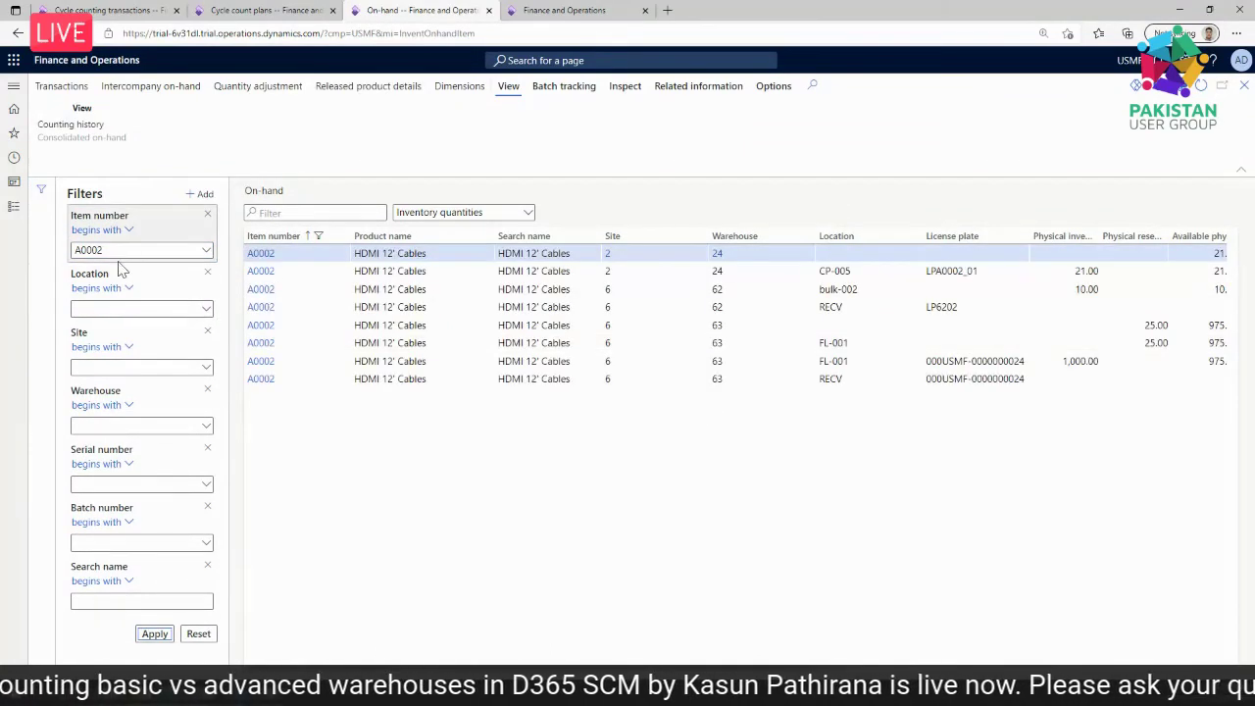
- Replace the A0002 item number filter with a CP-005 location filter on the on-hand list
left_click(861, 272)
key("ctrl+c")
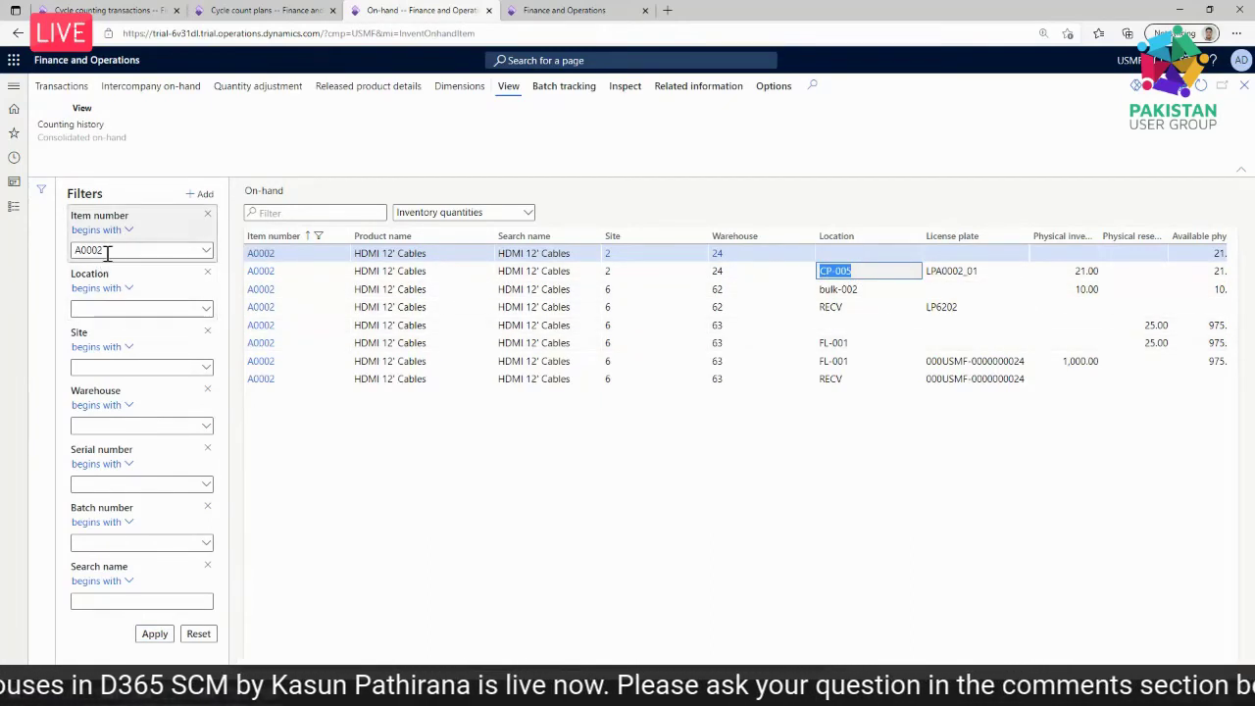
left_click_drag(108, 251, 74, 252)
key("BackSpace")
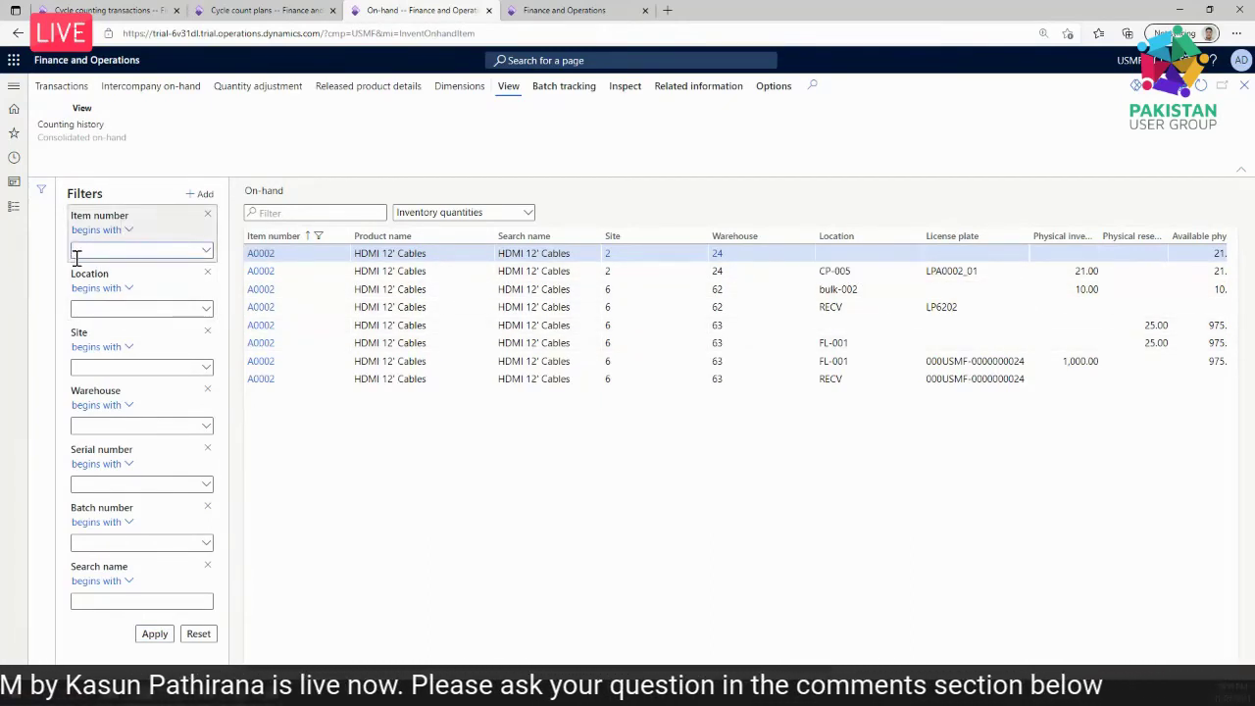
left_click(131, 308)
key("ctrl+v")
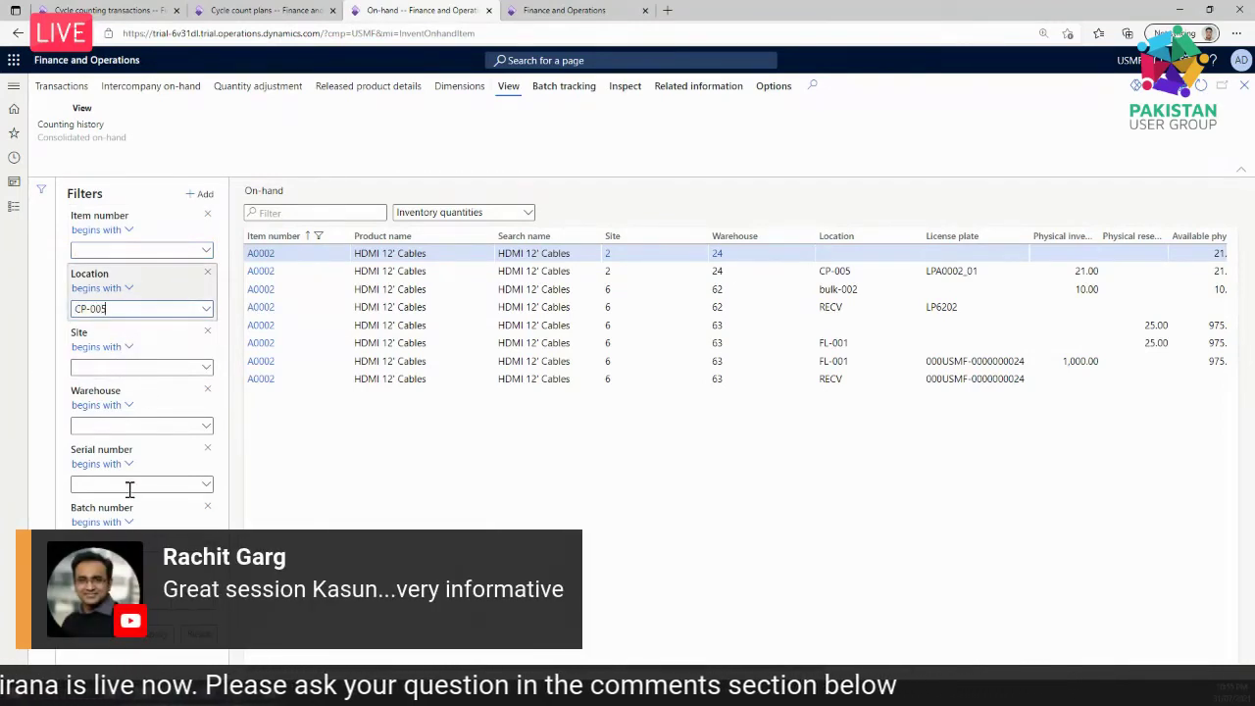
key("Return")
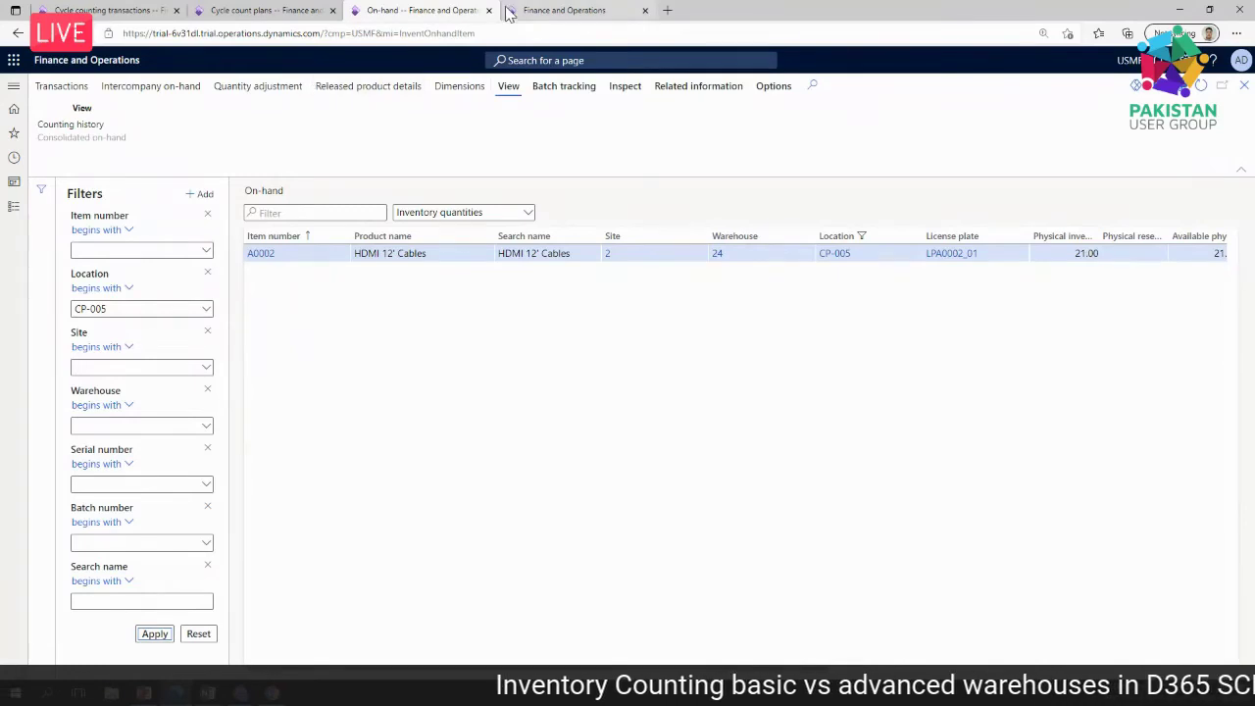
left_click(537, 12)
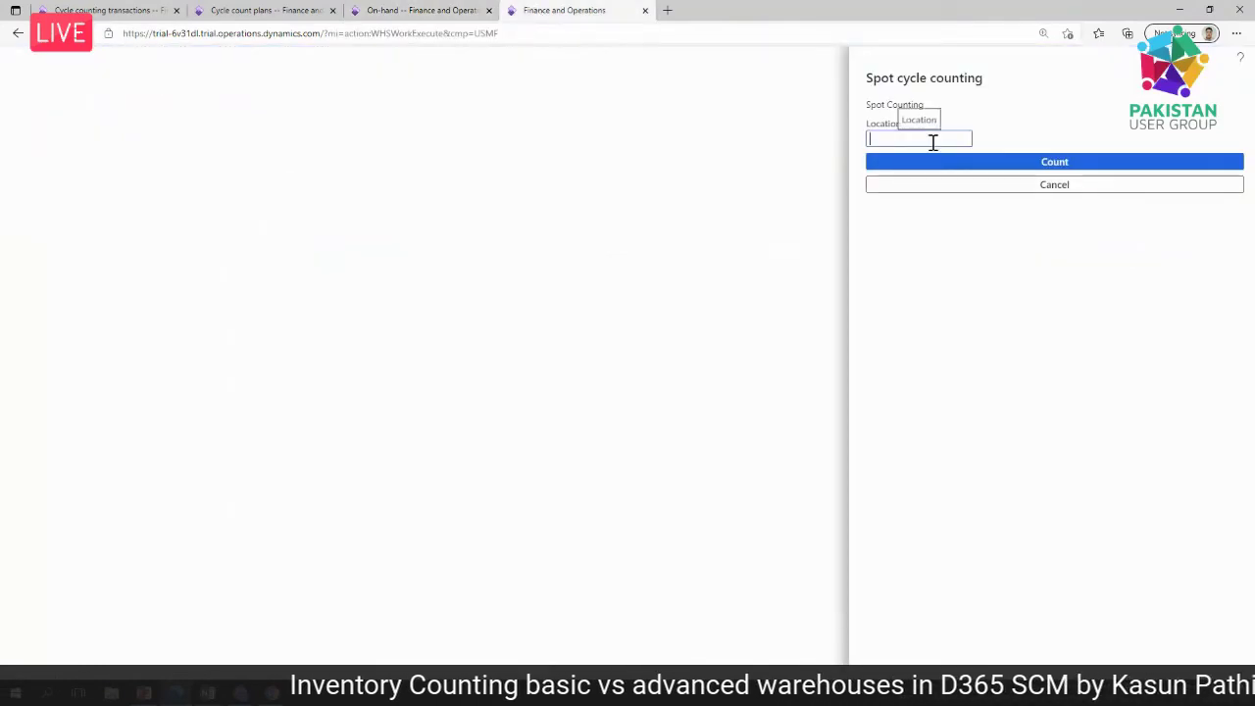
- Enter location CP-005 and item A0002, copied from the on-hand list, in the spot count
key("ctrl+v")
left_click(1032, 163)
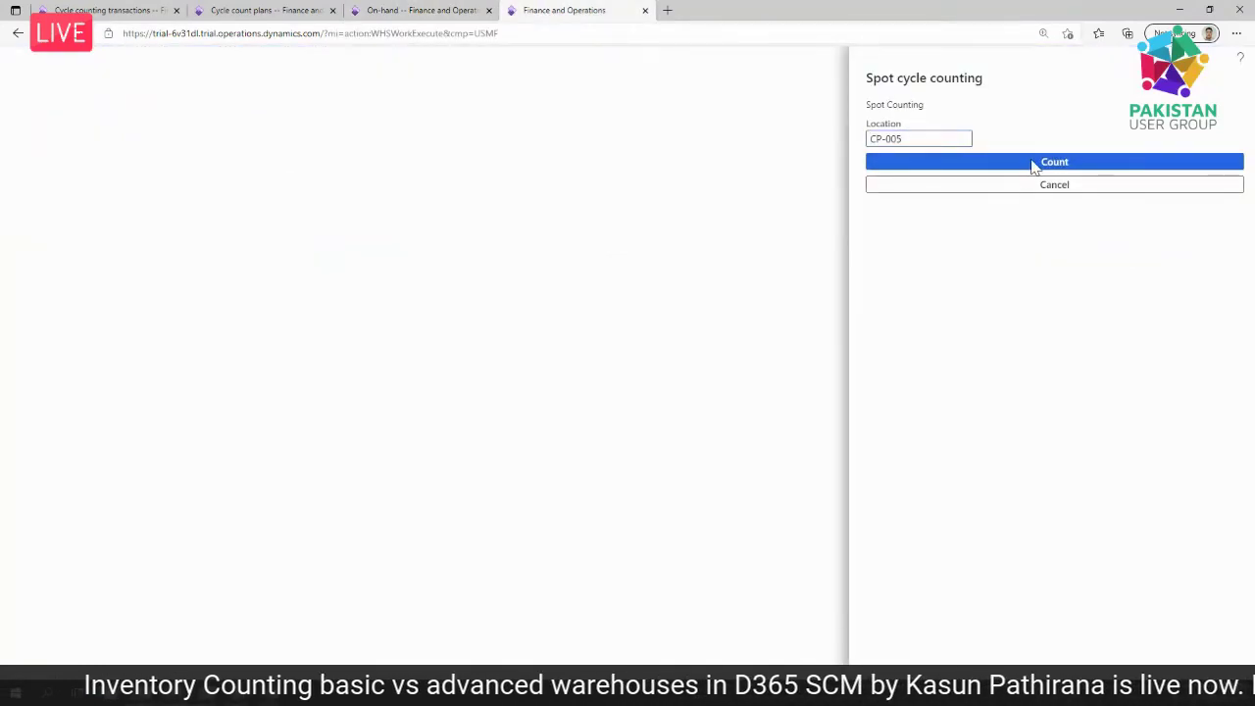
left_click(421, 10)
left_click(438, 273)
key("ctrl+c")
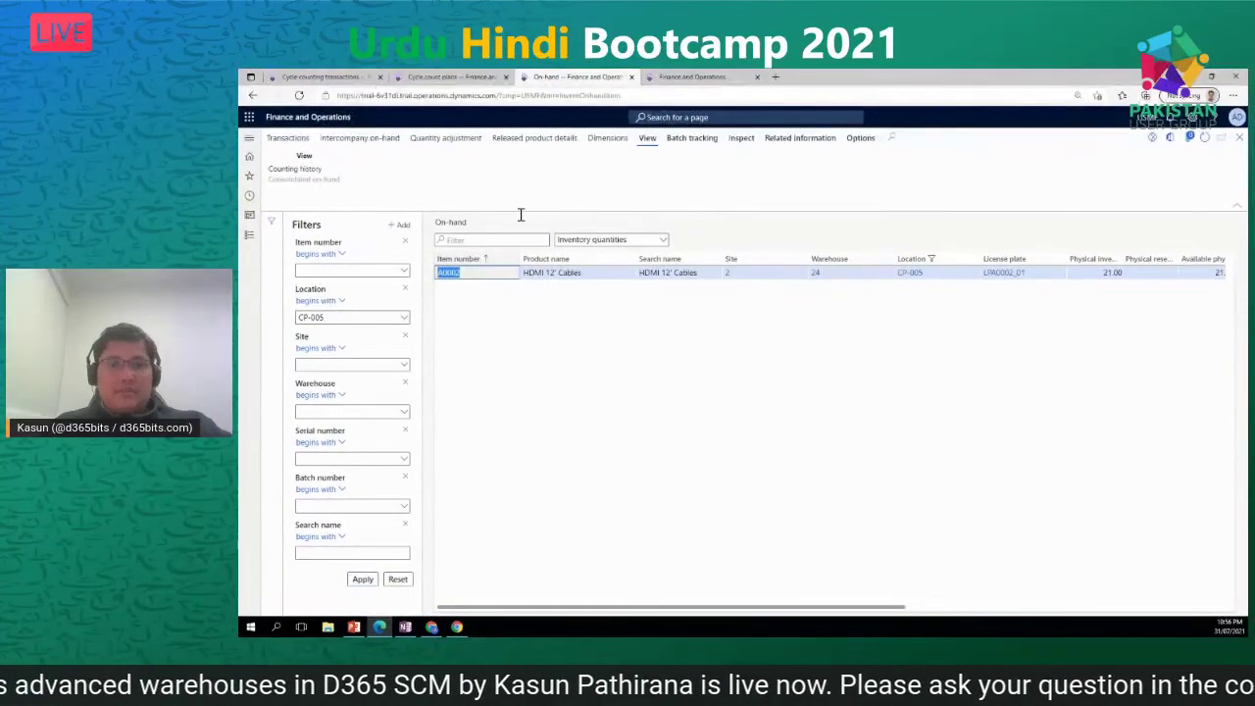
left_click(686, 77)
key("ctrl+v")
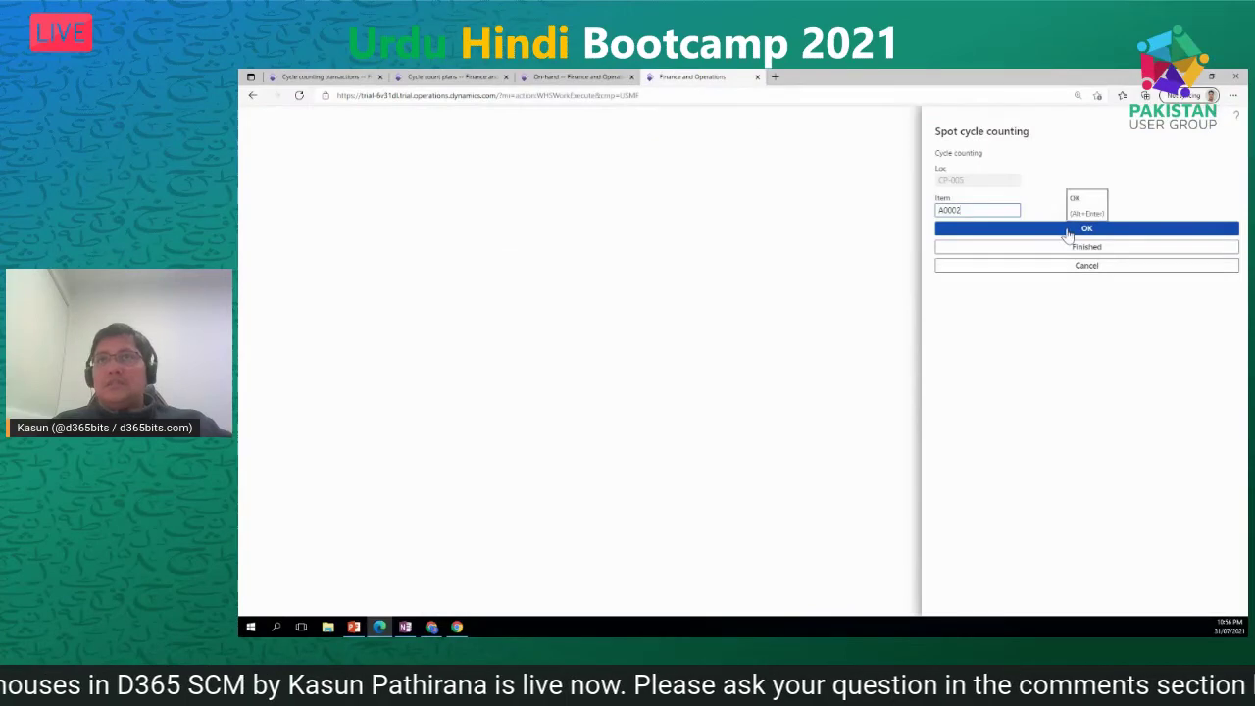
left_click(1134, 223)
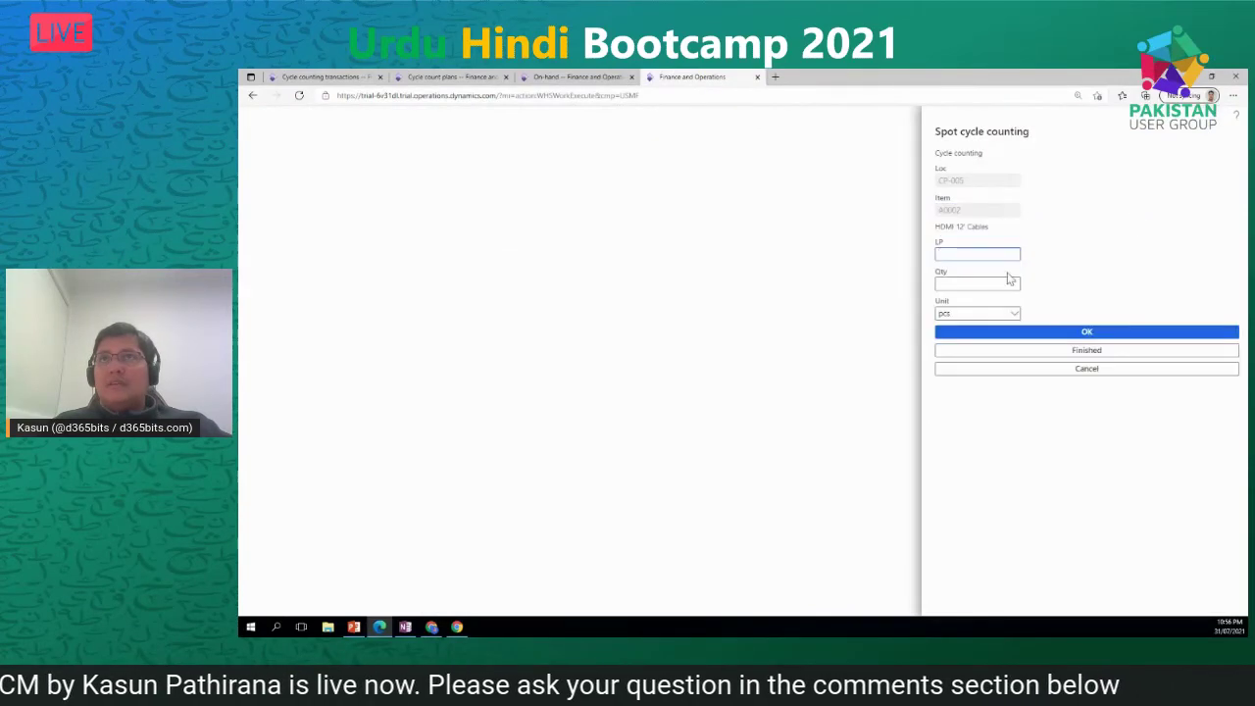
- Enter license plate LPA0002_01 copied from the on-hand list
left_click(578, 77)
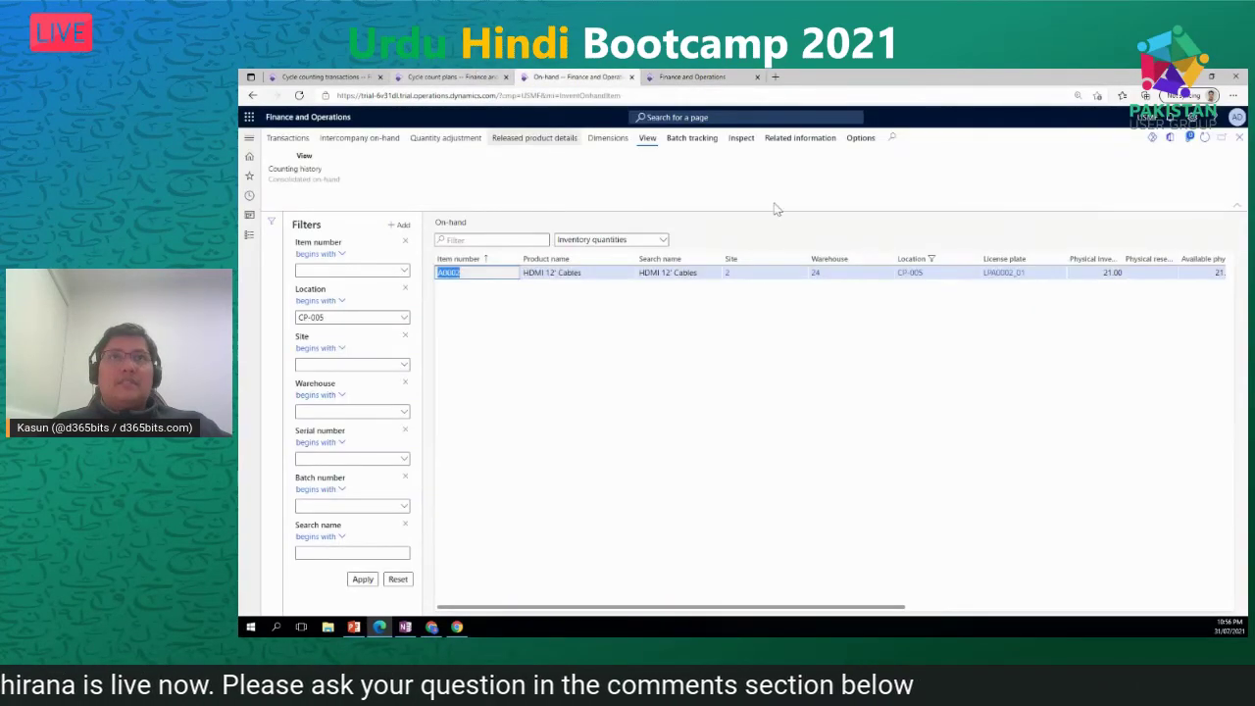
left_click(1019, 275)
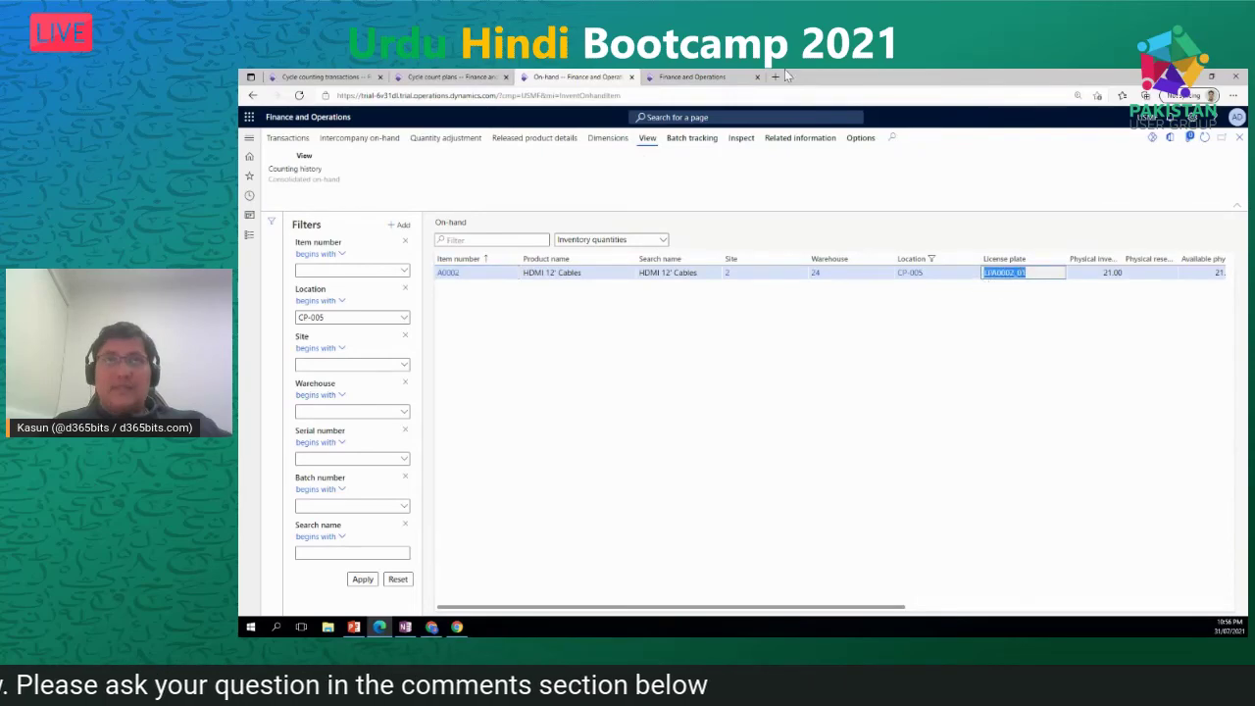
left_click(720, 79)
key("ctrl+v")
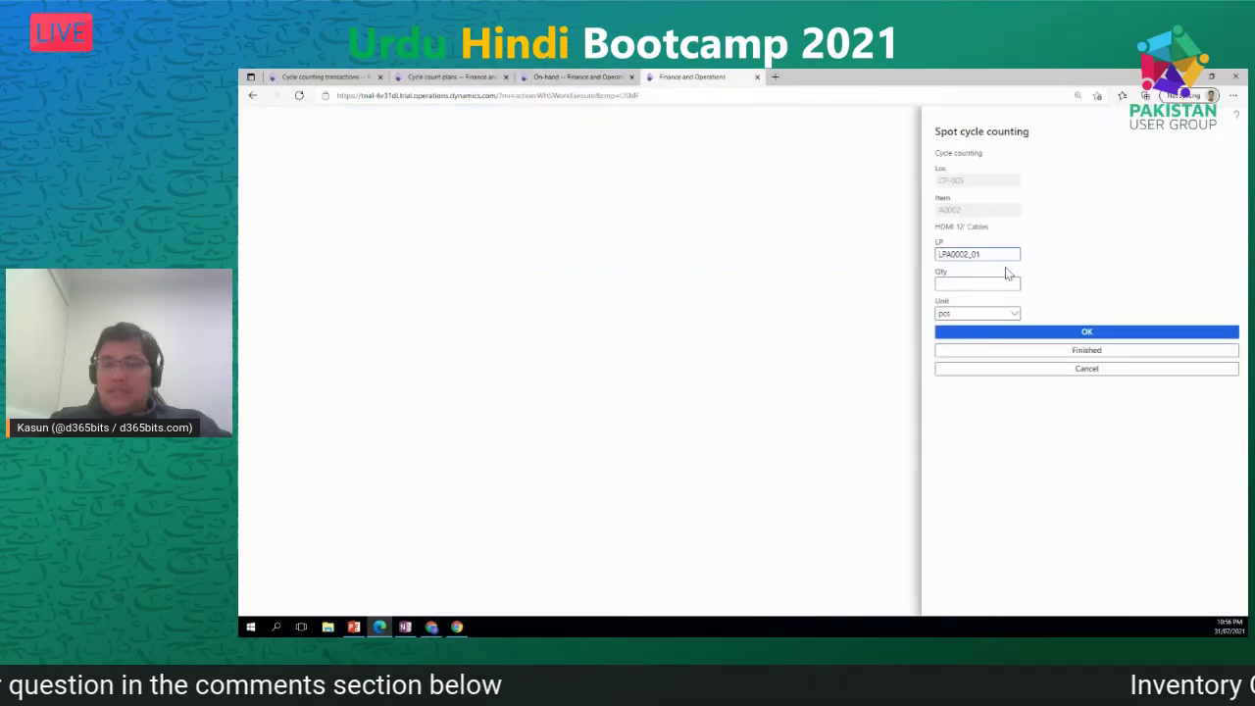
left_click(981, 282)
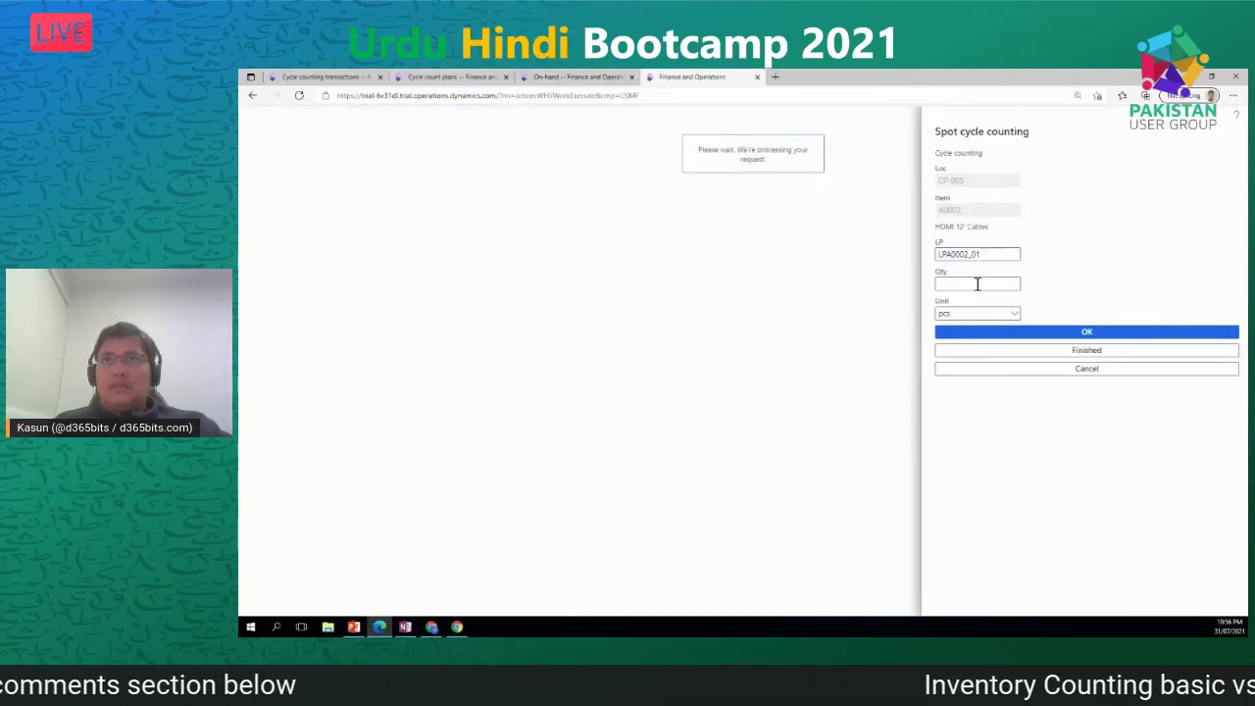
- Record a counted quantity of 21 and finish counting at the location
left_click(559, 78)
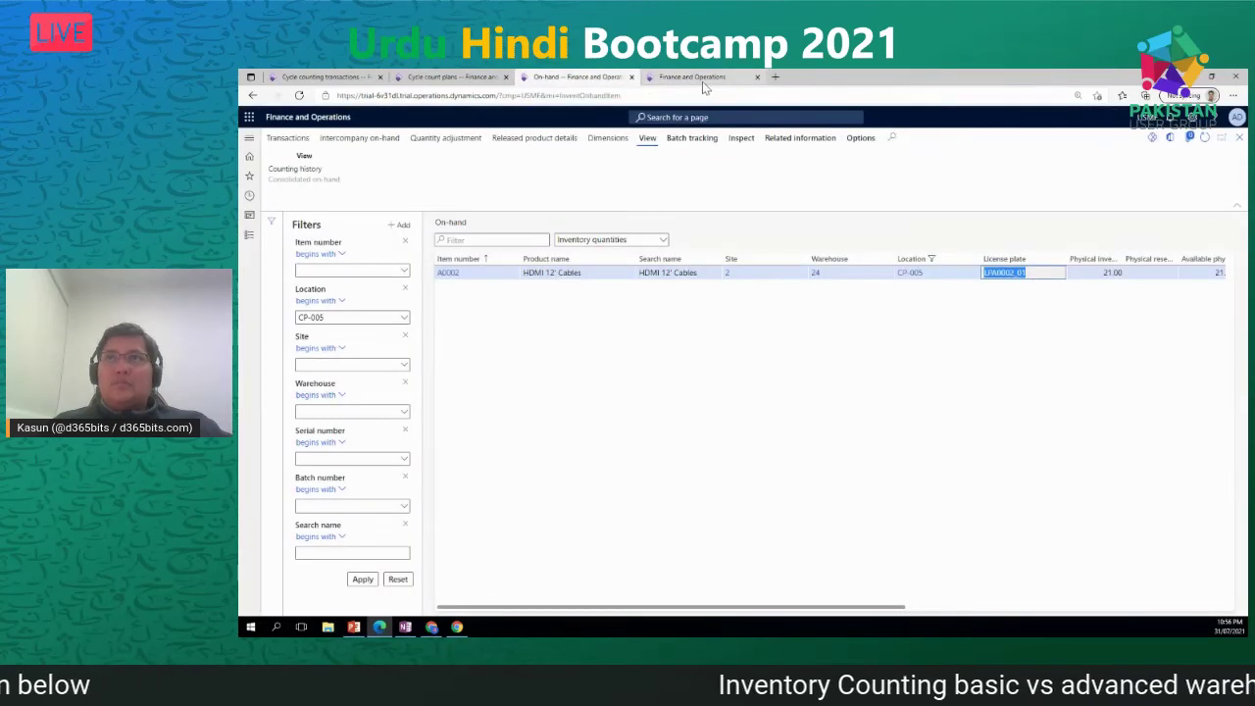
left_click(699, 79)
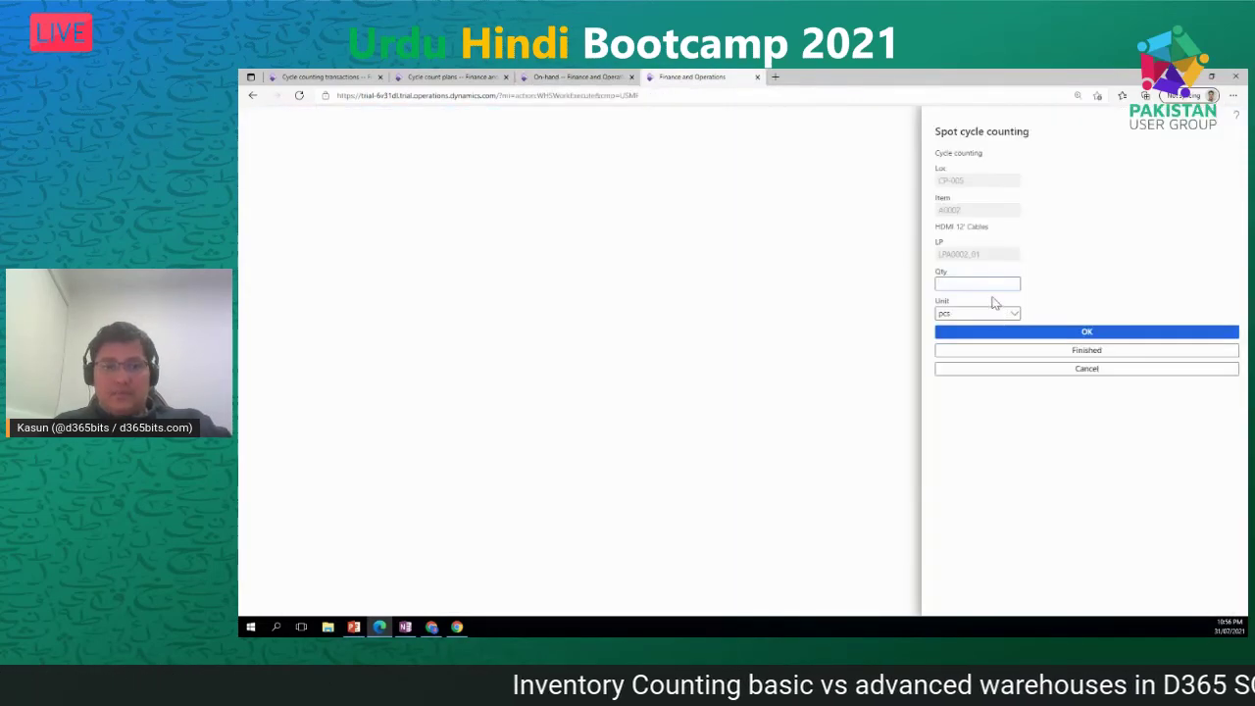
type("21")
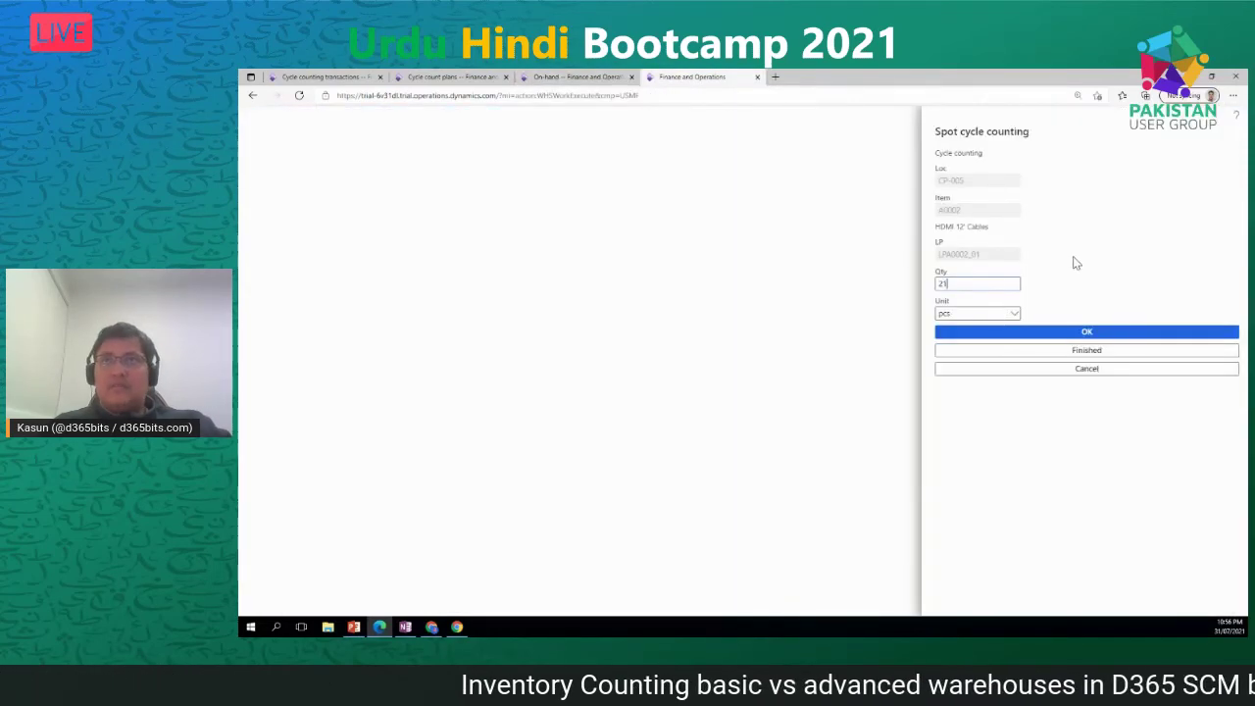
left_click(1083, 331)
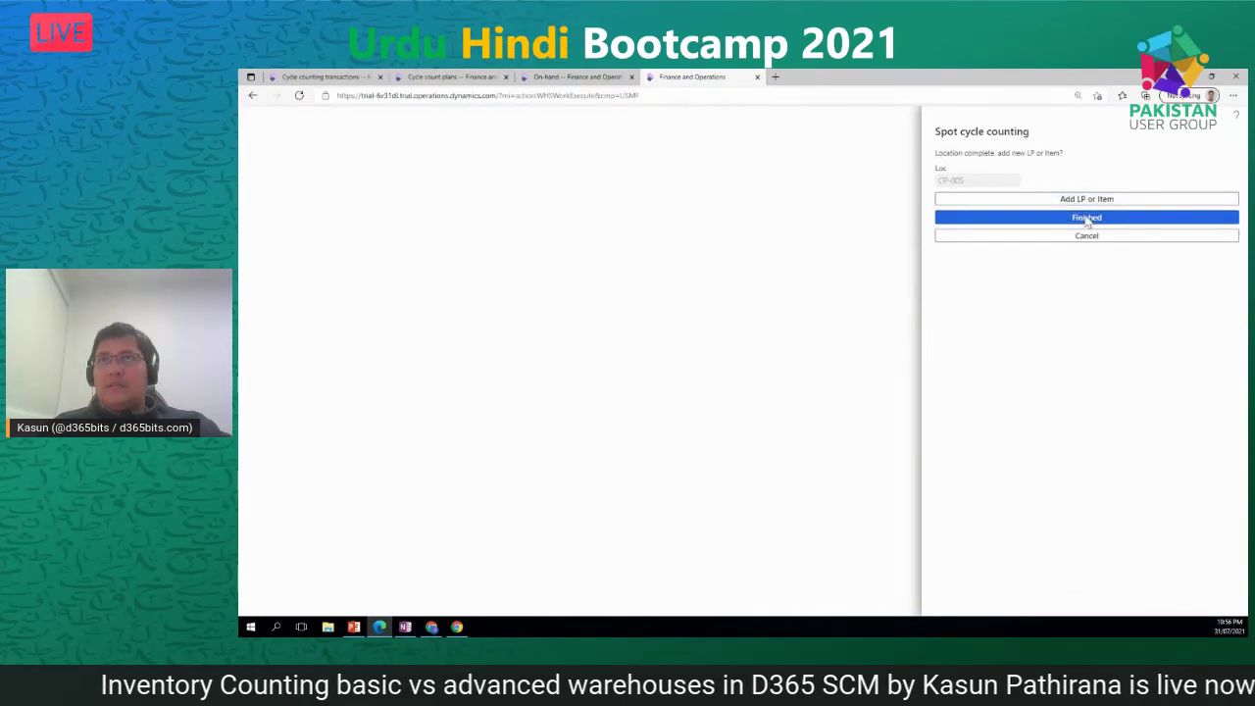
key("Return")
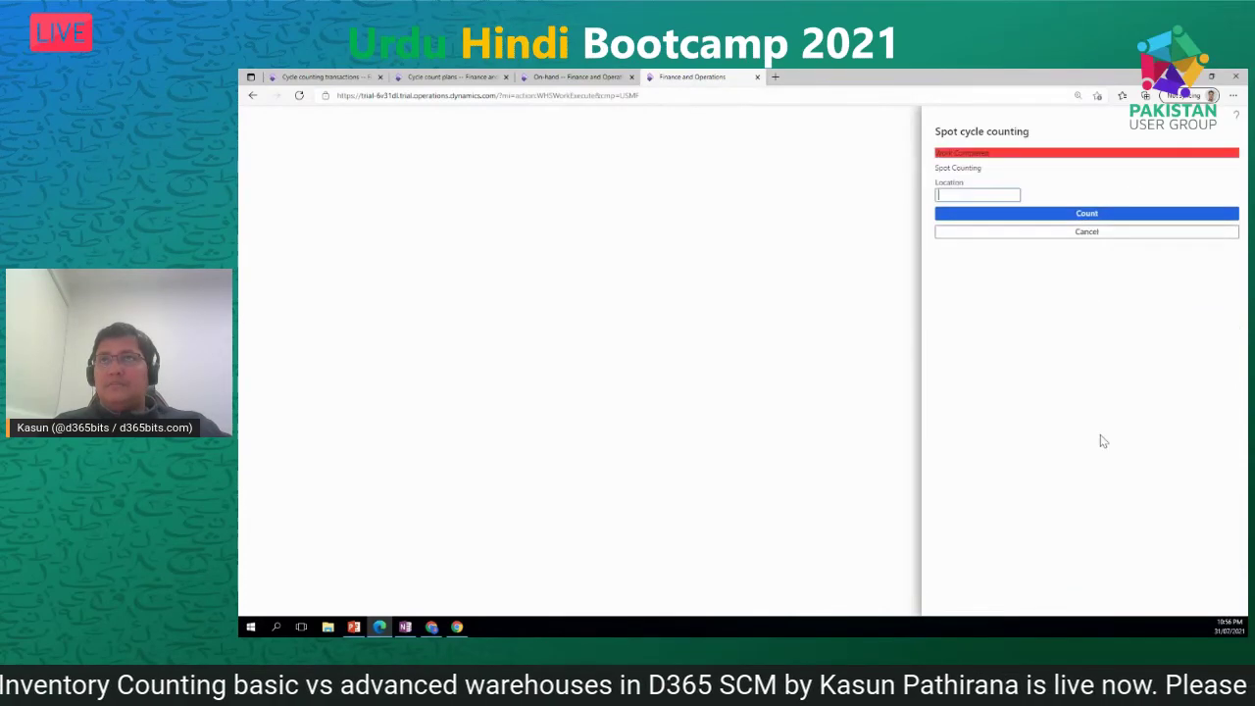
left_click(323, 77)
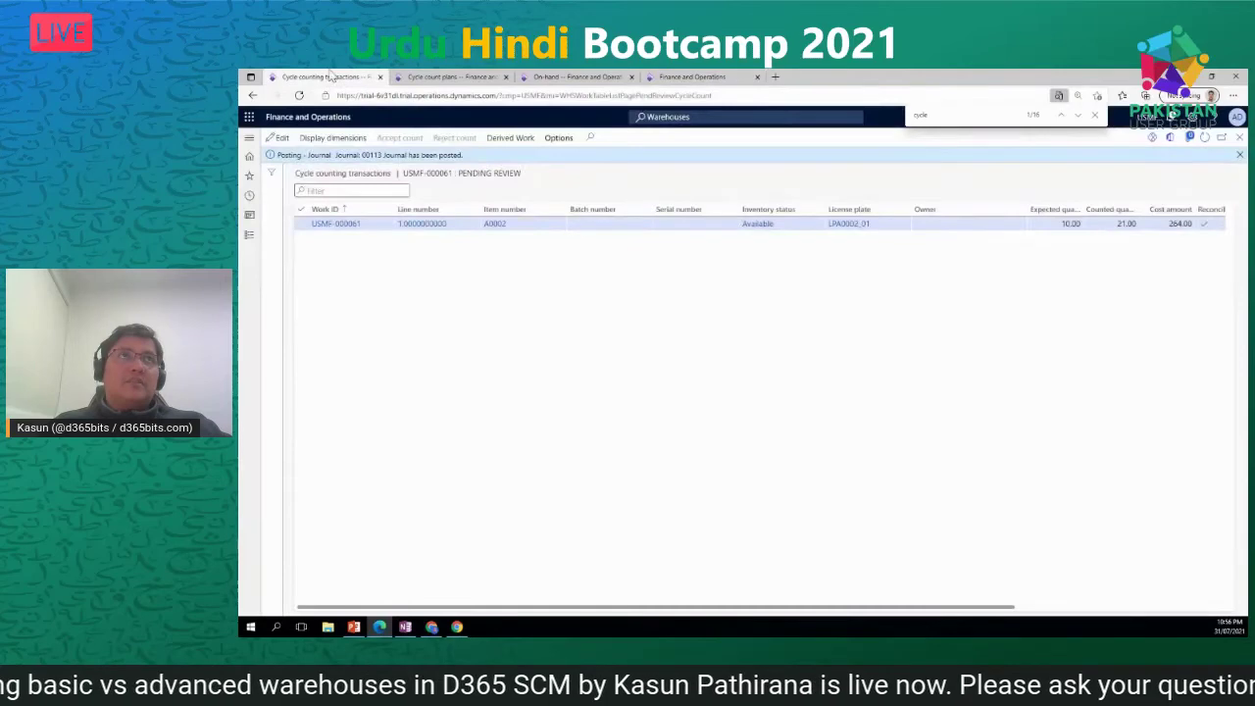
- Find the Closed cycle count work page by searching 'cycle' in Warehouse management and open it
left_click(249, 235)
scroll(316, 322, "up", 10)
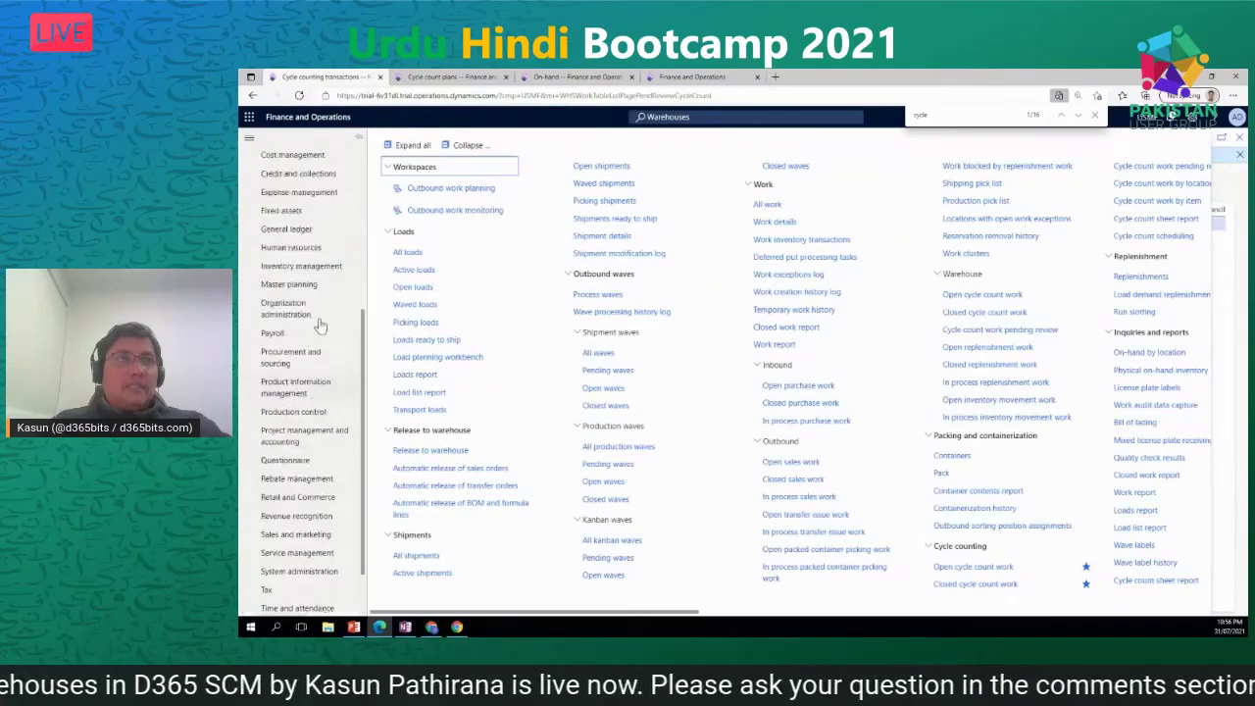
left_click(275, 176)
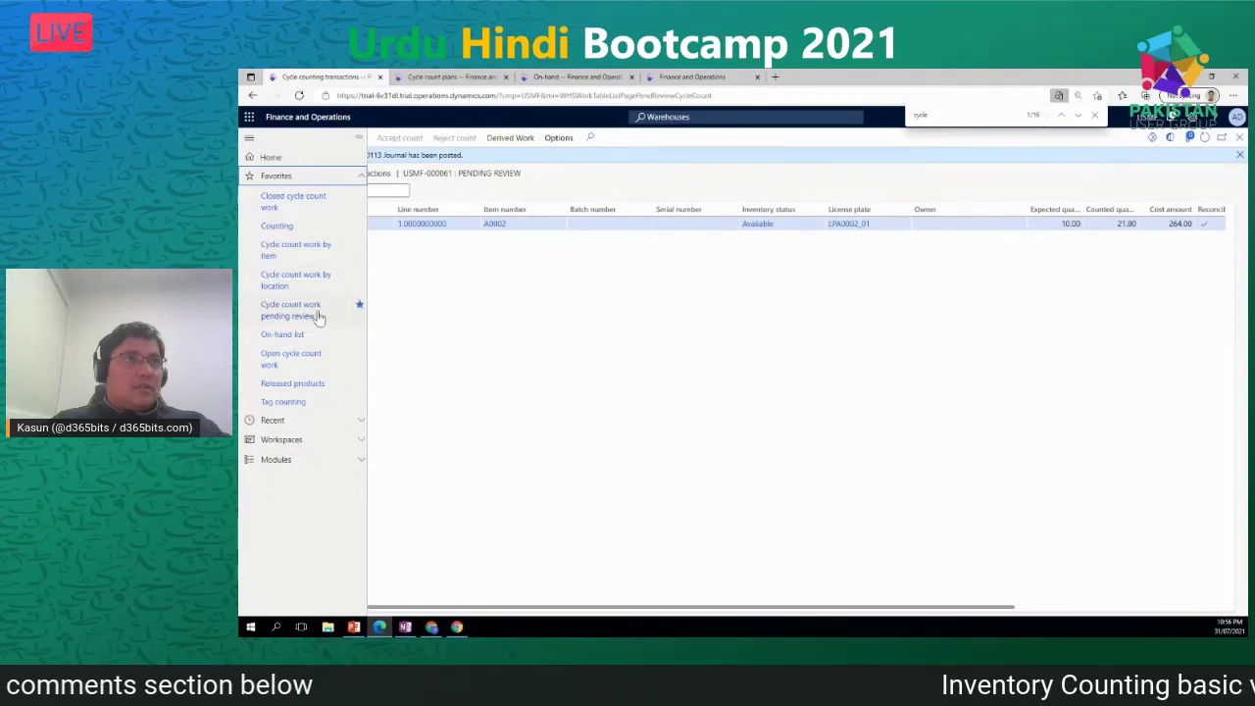
left_click(311, 458)
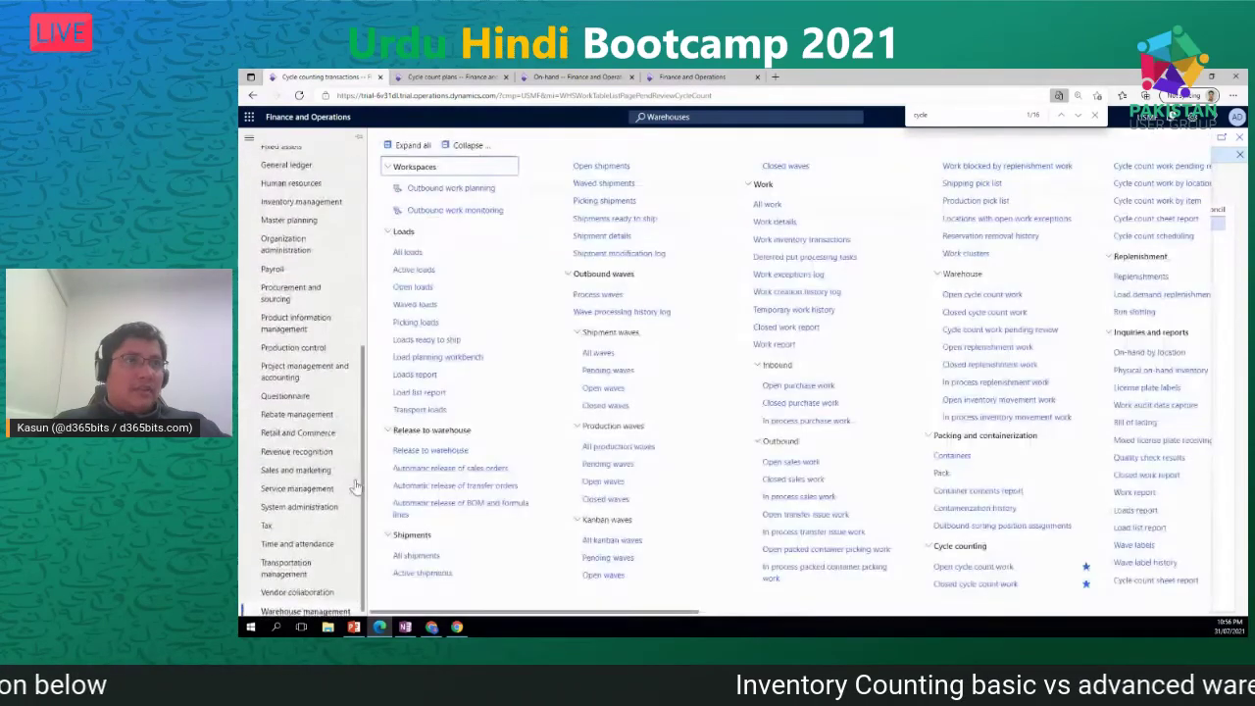
key("ctrl+f")
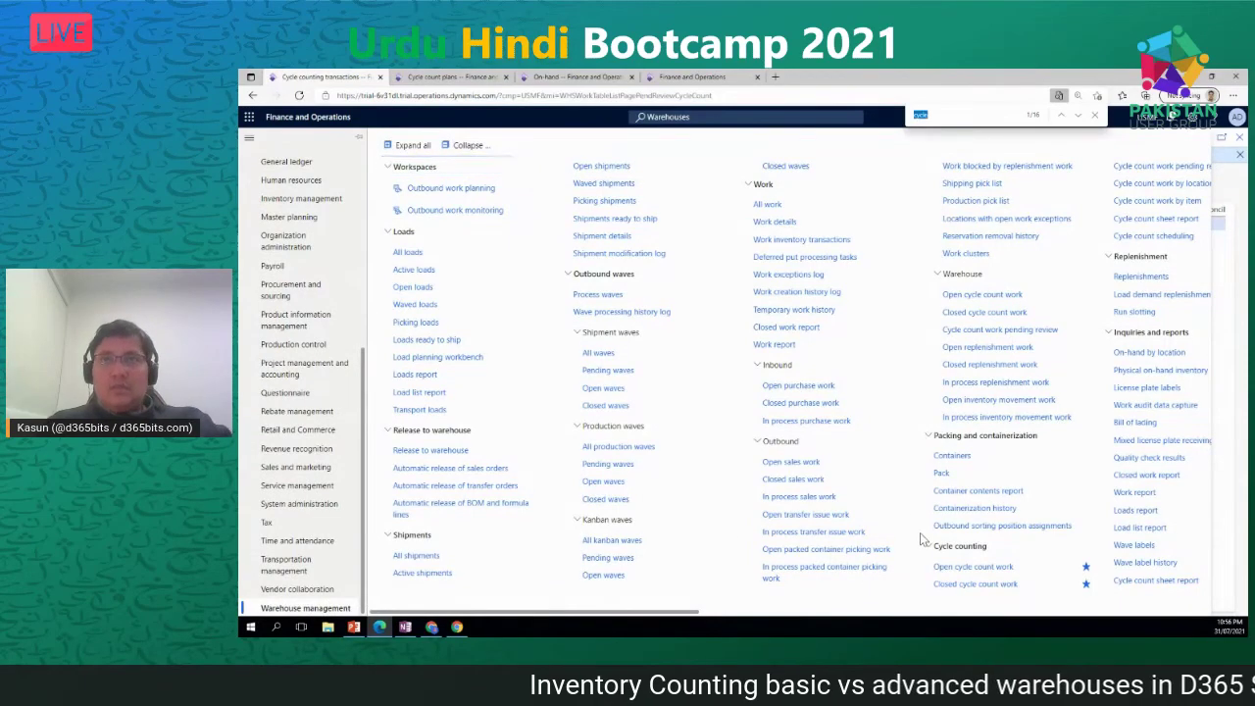
type("cyc")
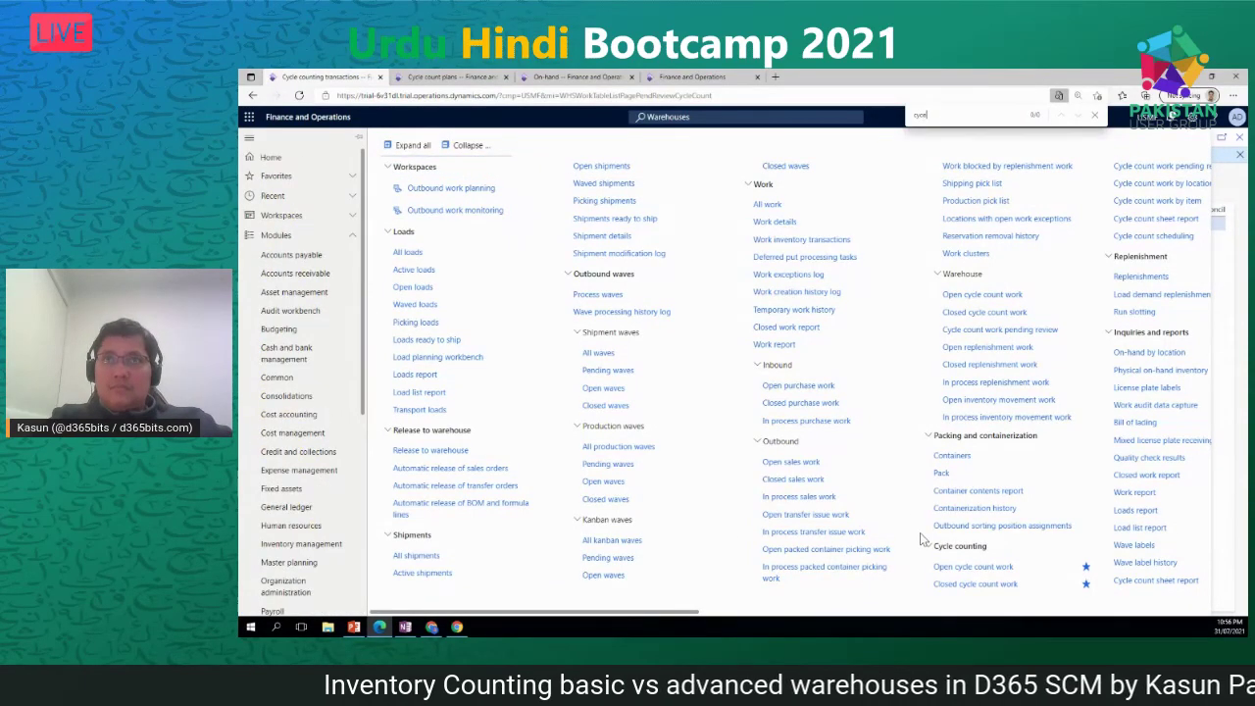
type("le")
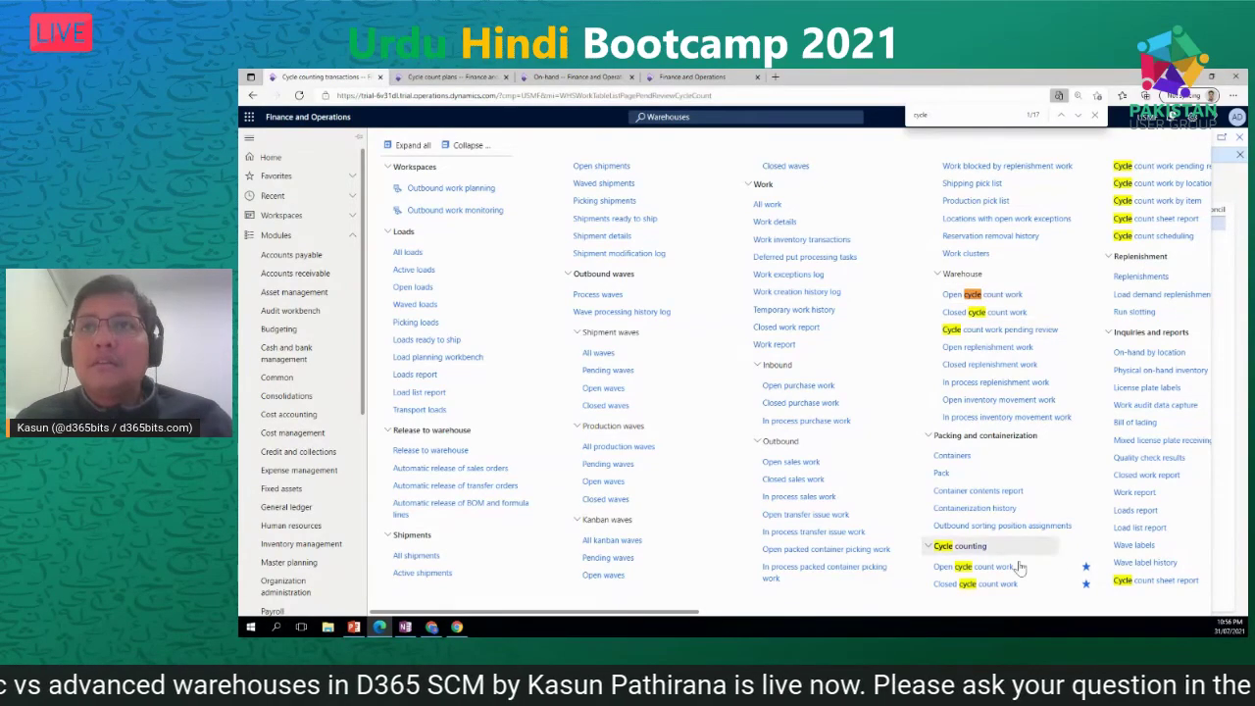
left_click(973, 585)
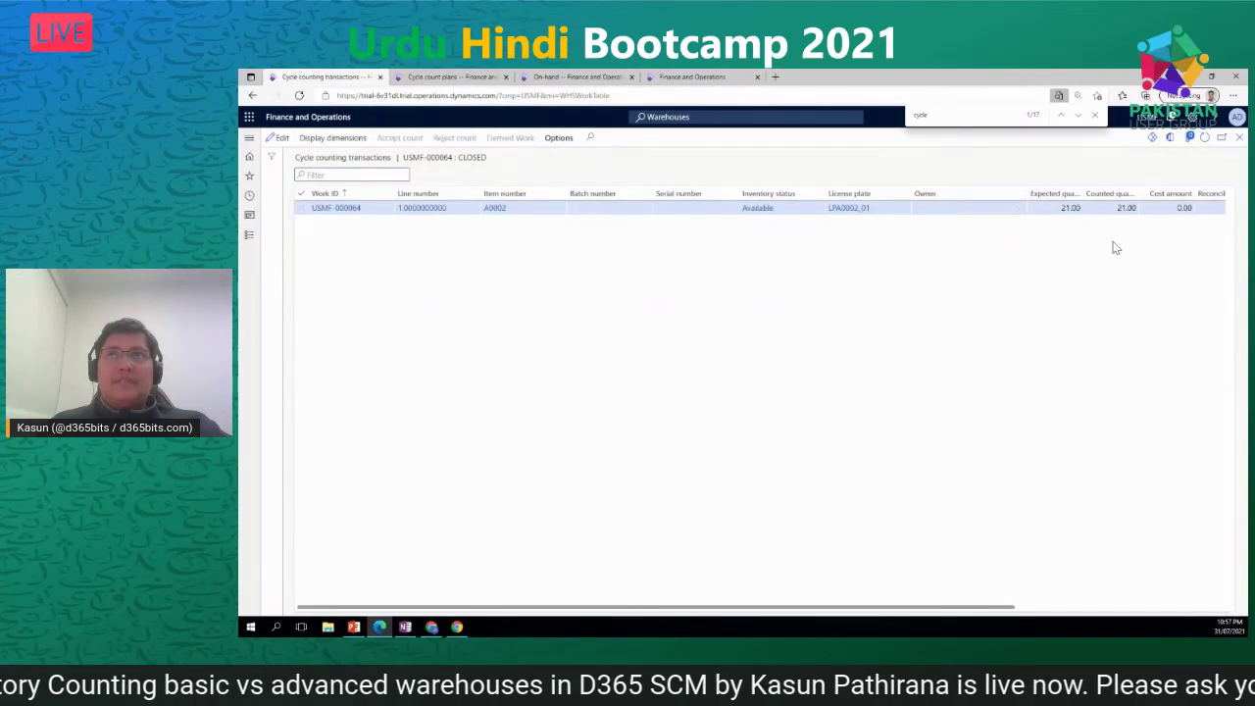
- Close the transactions and work details back to Closed cycle count work, then show Cycle count plans
left_click(1239, 140)
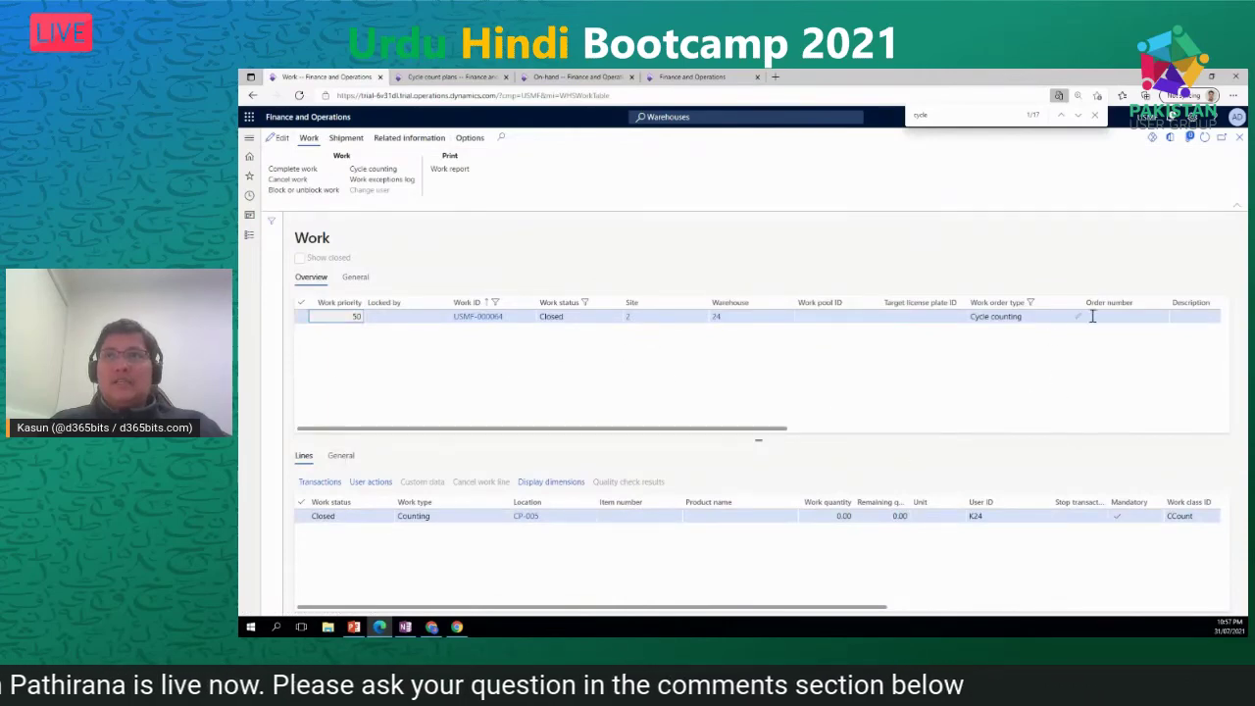
left_click(1239, 140)
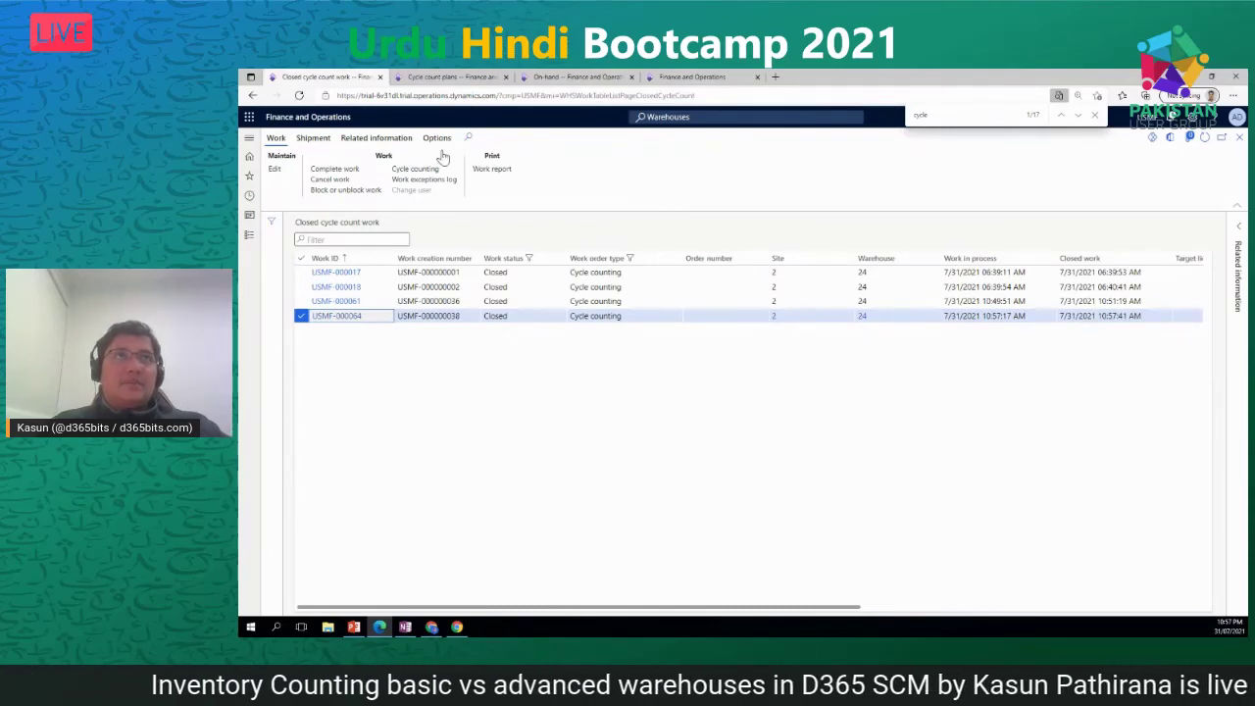
left_click(474, 78)
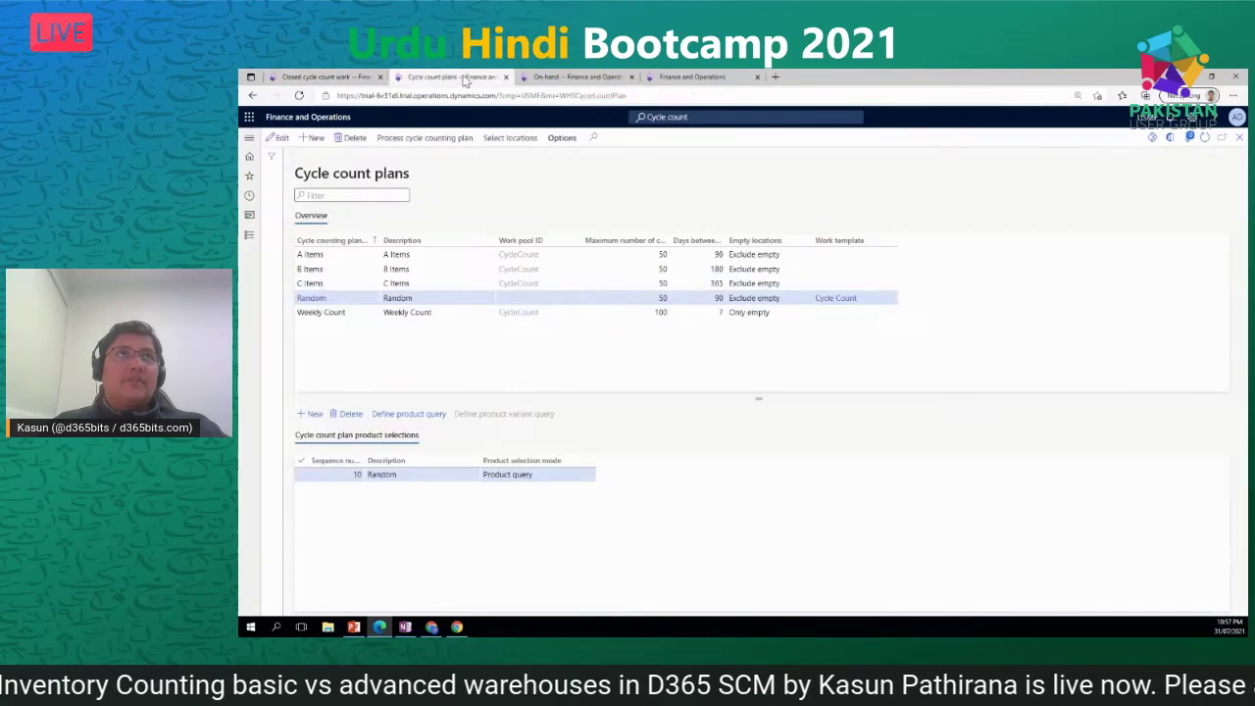
- Review the product selections of the C Items, A Items, Weekly Count and Random plans
left_click(406, 417)
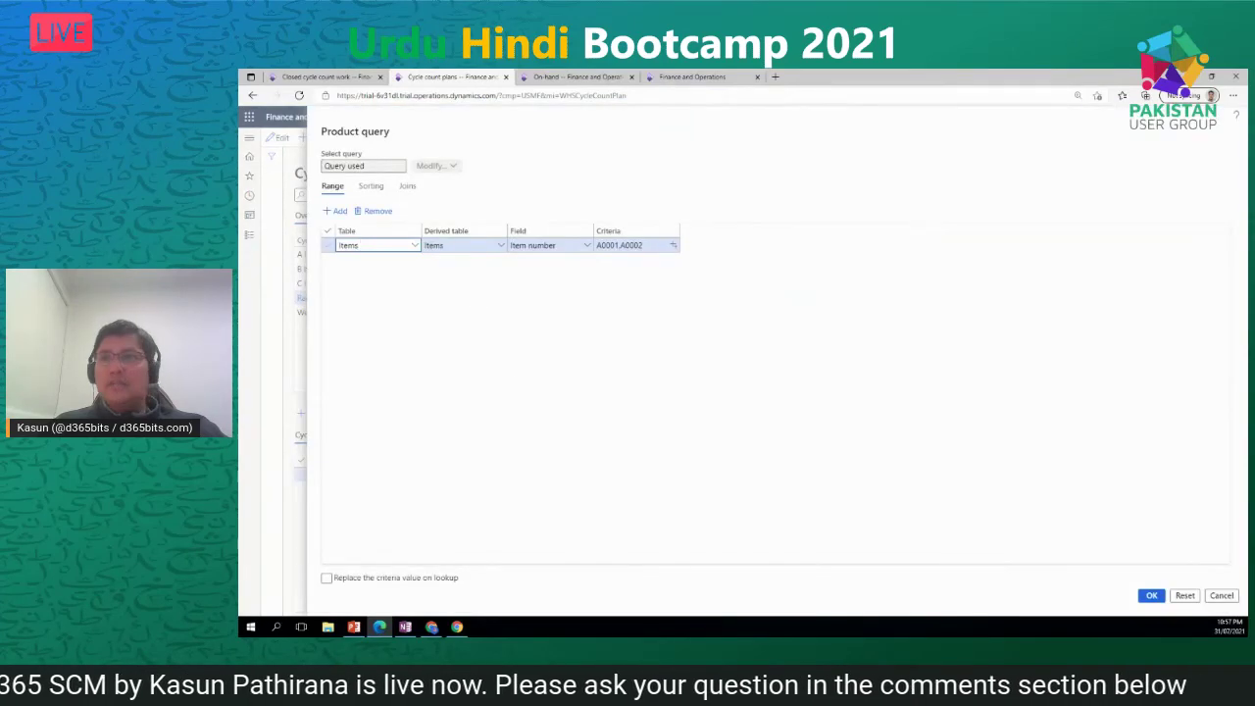
left_click(1215, 597)
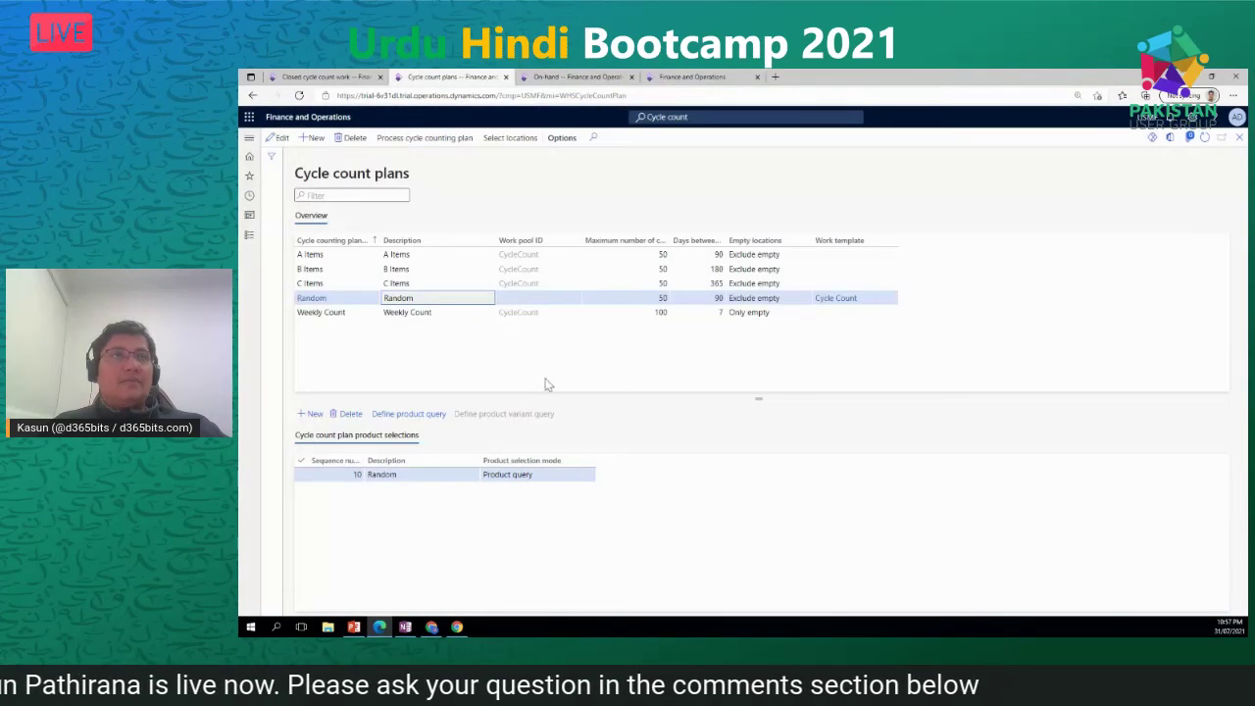
left_click(419, 283)
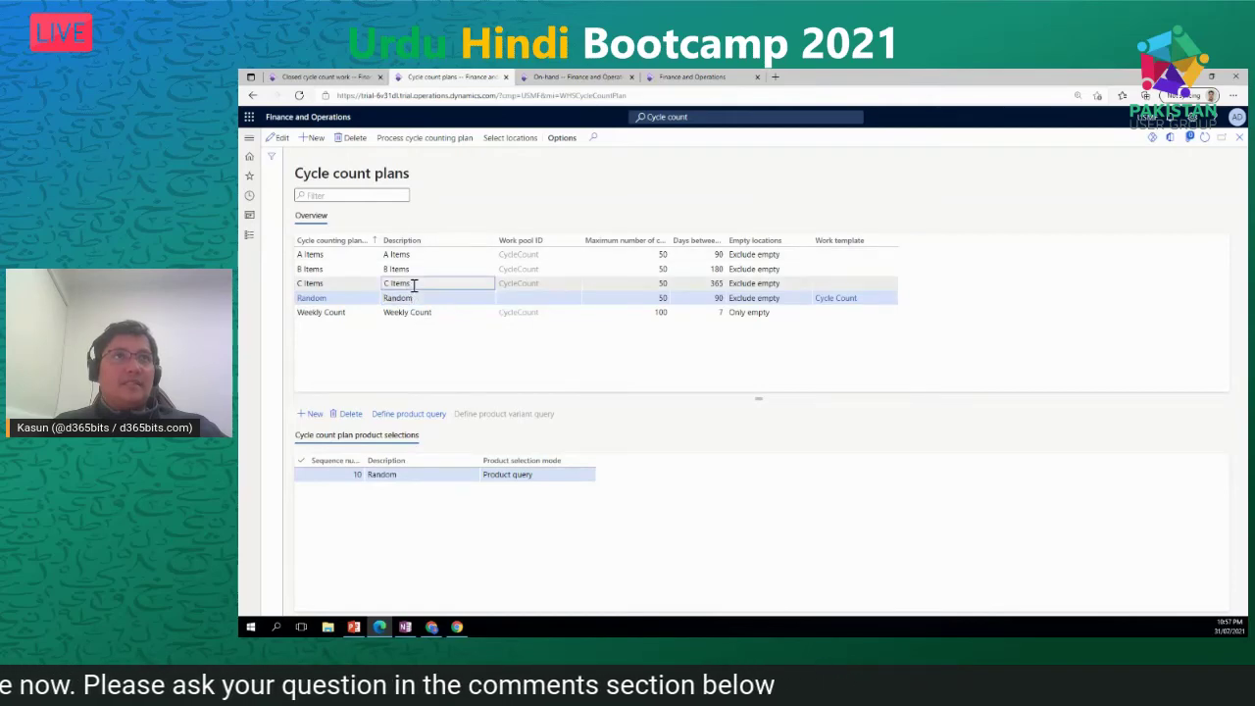
left_click(416, 254)
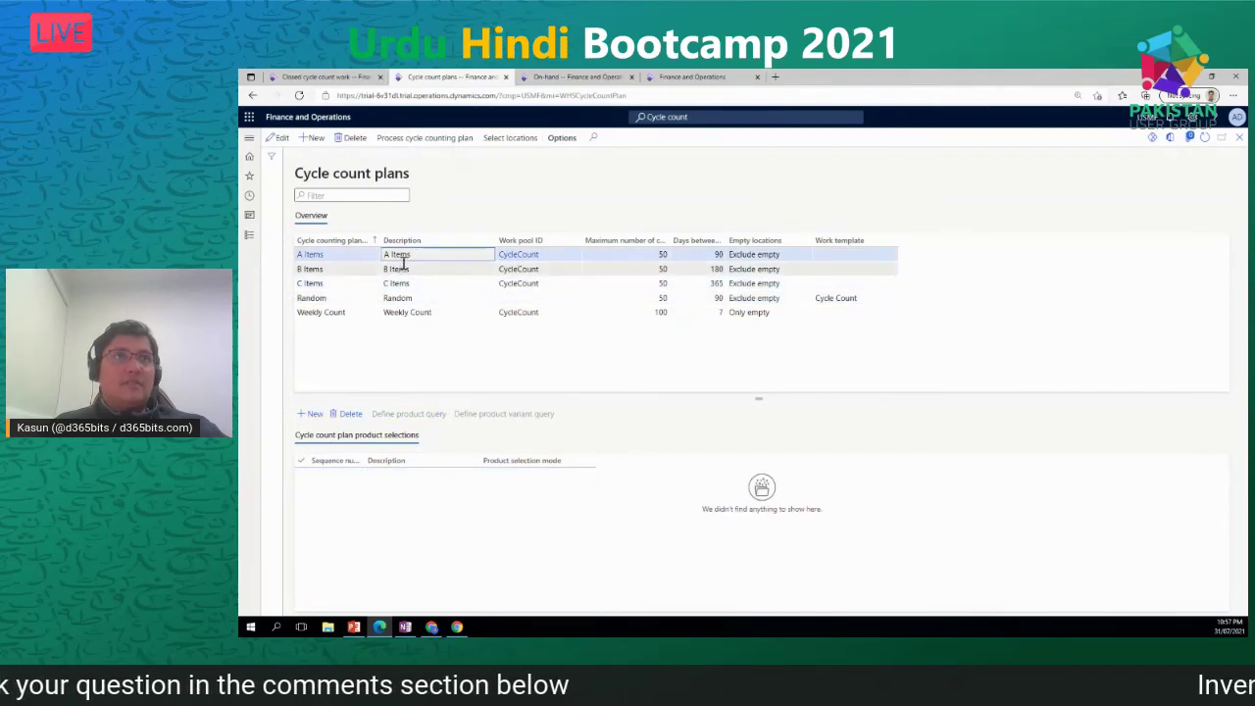
left_click(400, 282)
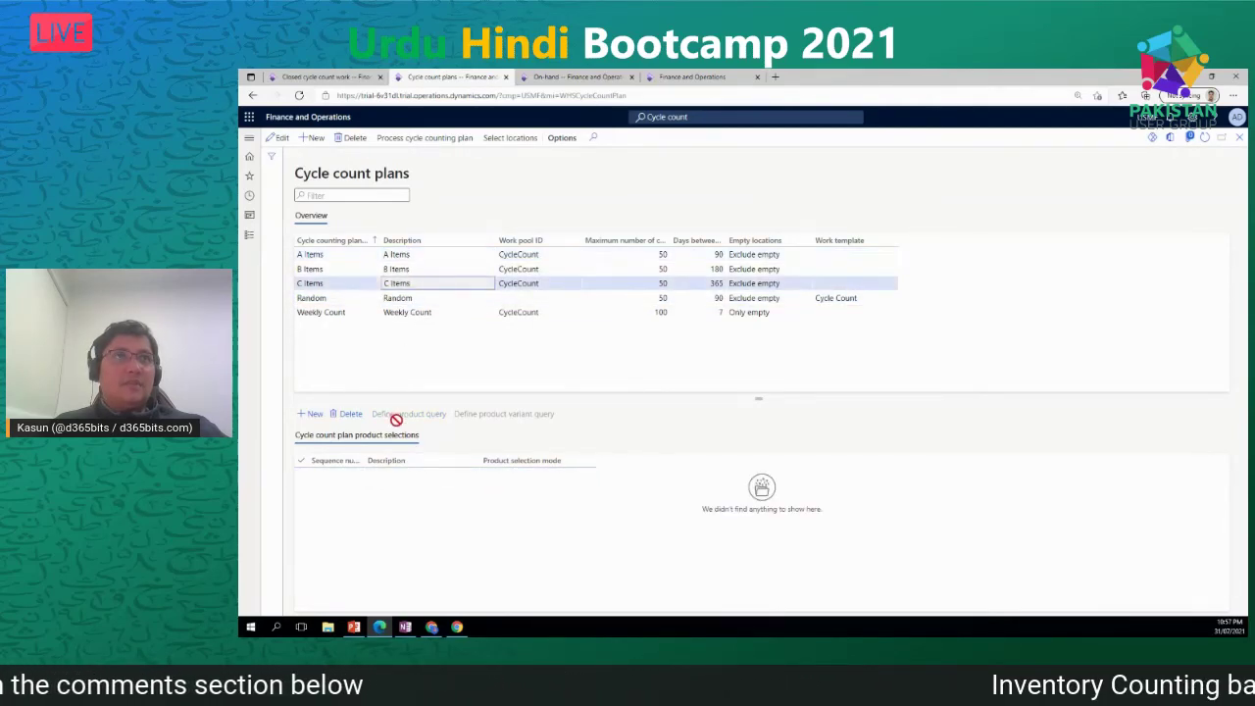
left_click(410, 312)
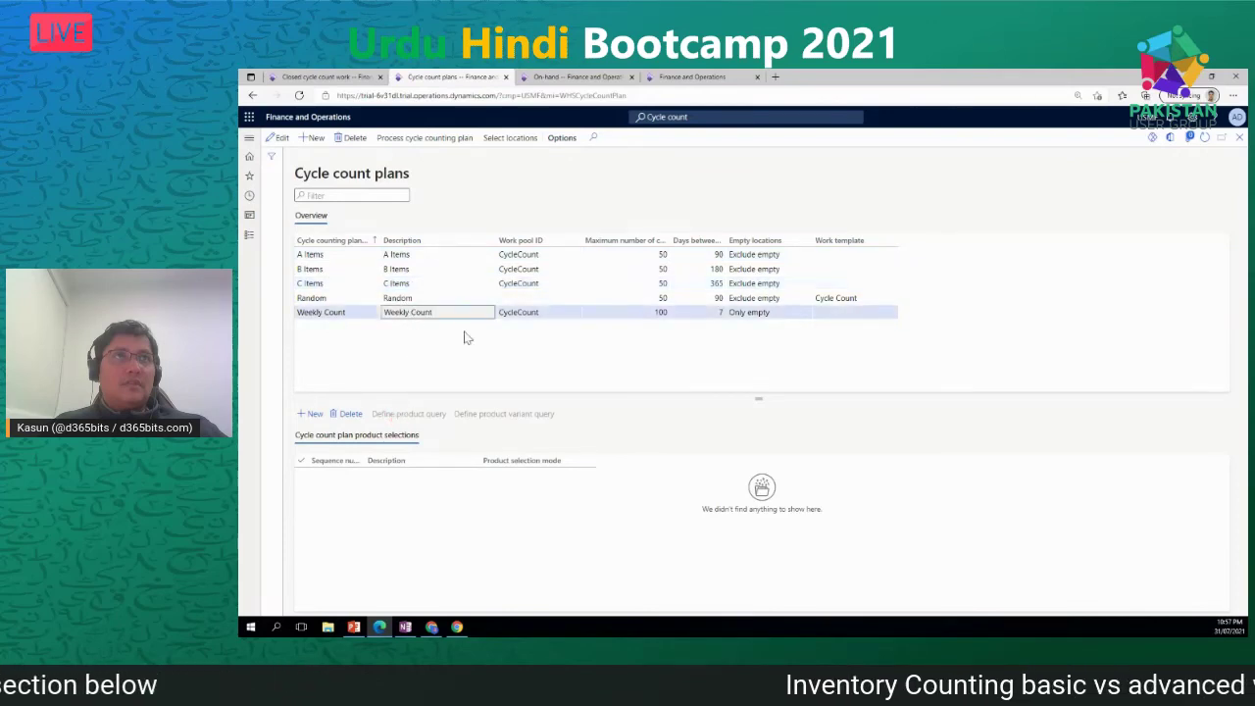
left_click(406, 297)
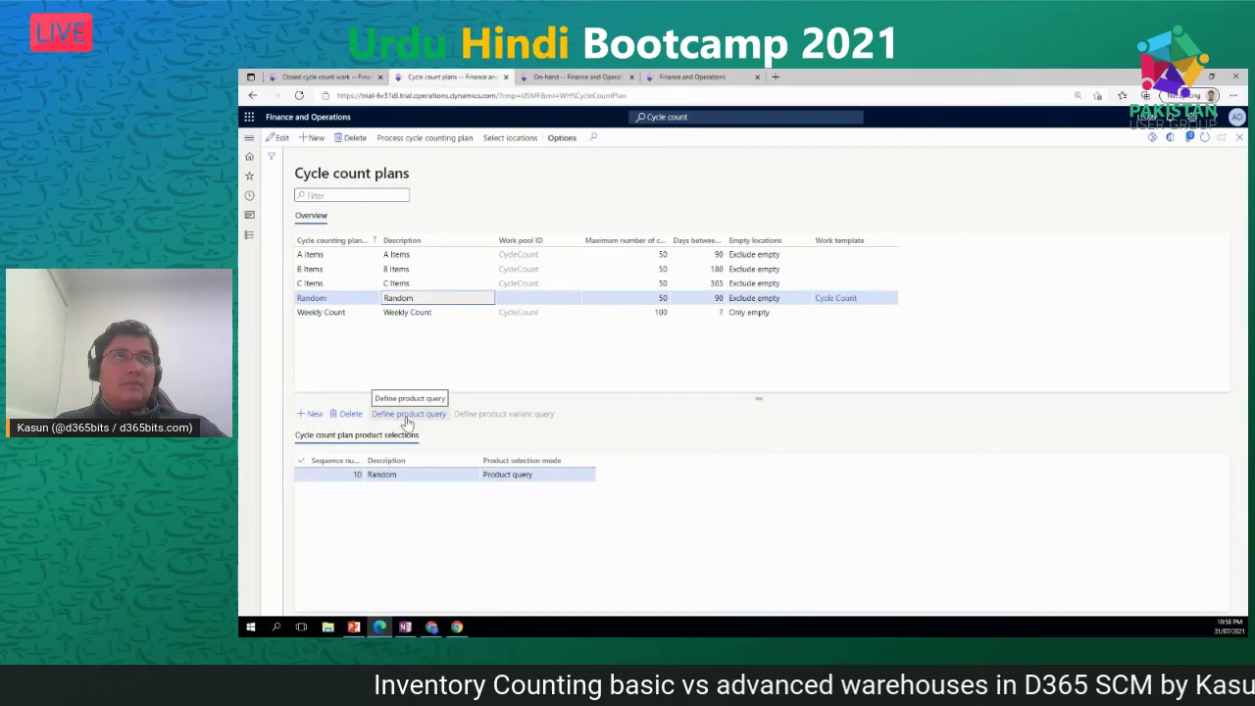
- Add a range line to Random's product query, browse the Field list, and cancel without saving
left_click(409, 415)
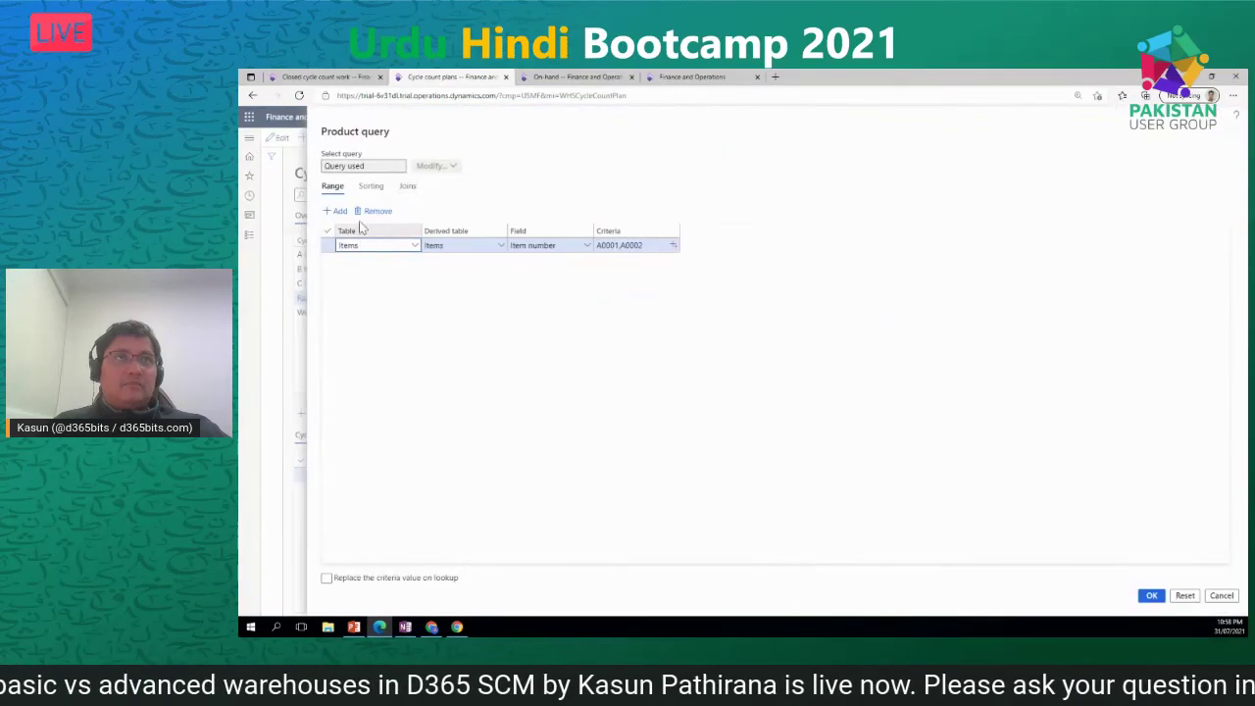
key("alt+n")
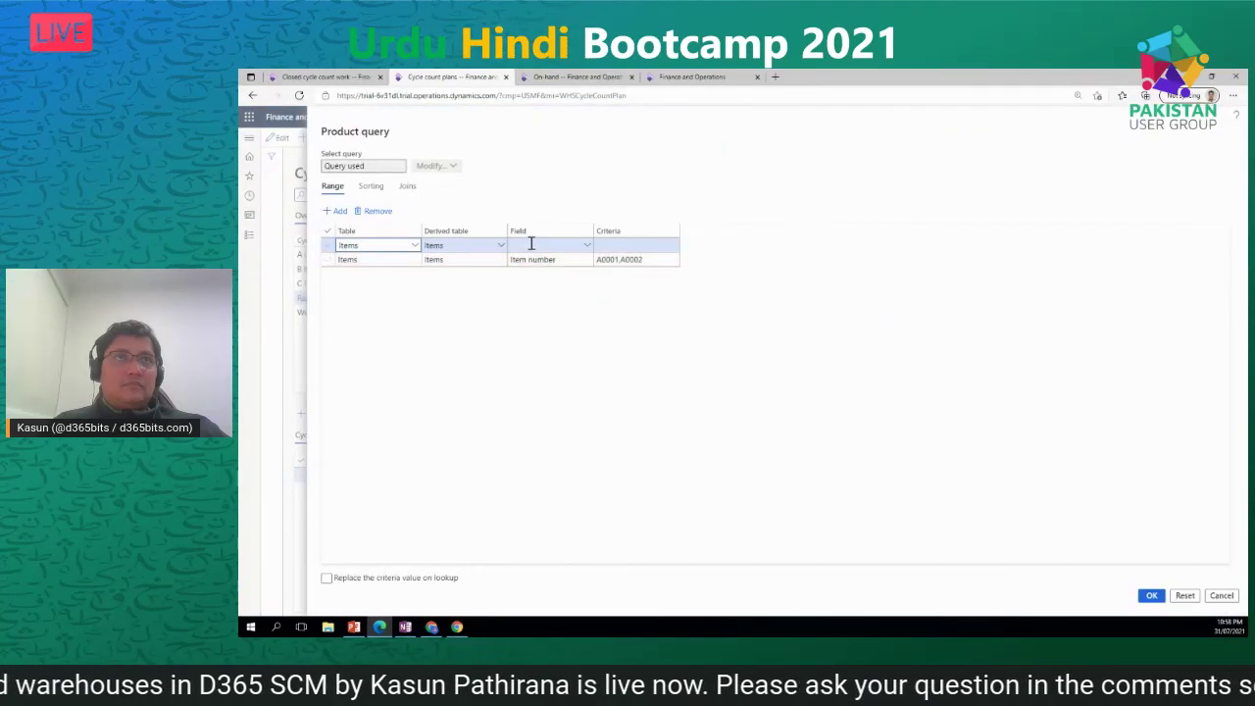
left_click(534, 246)
left_click(587, 248)
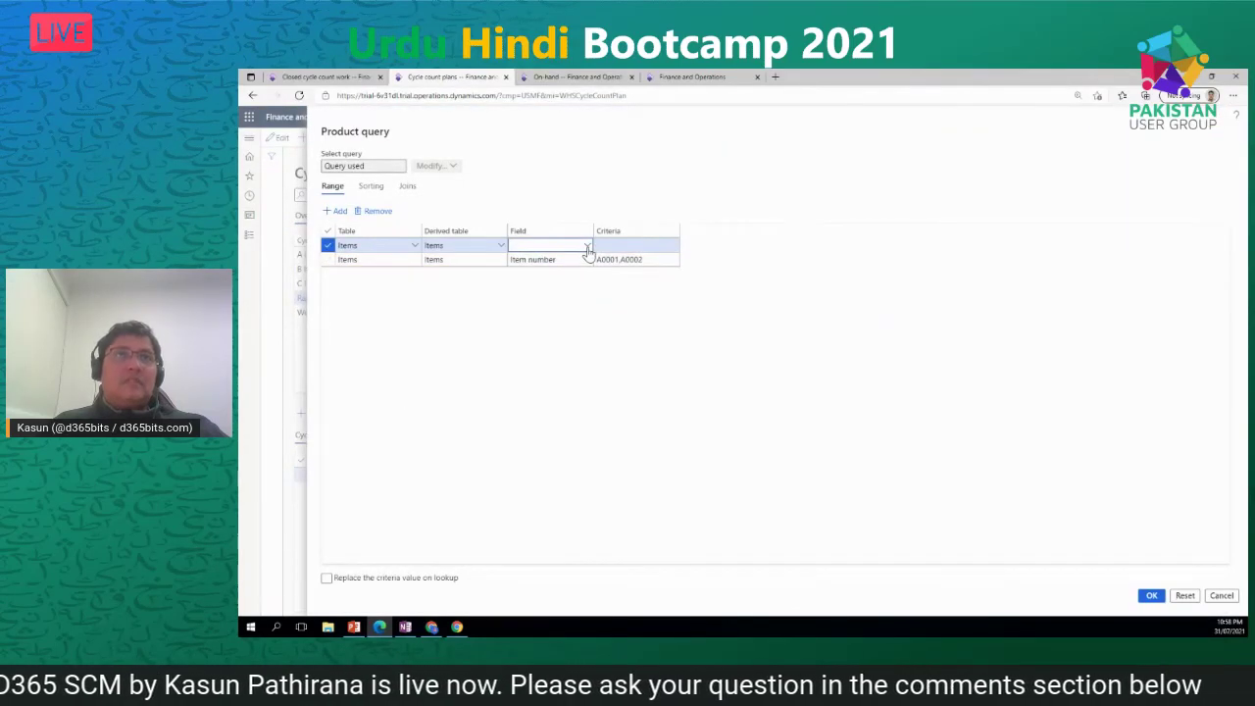
left_click(587, 246)
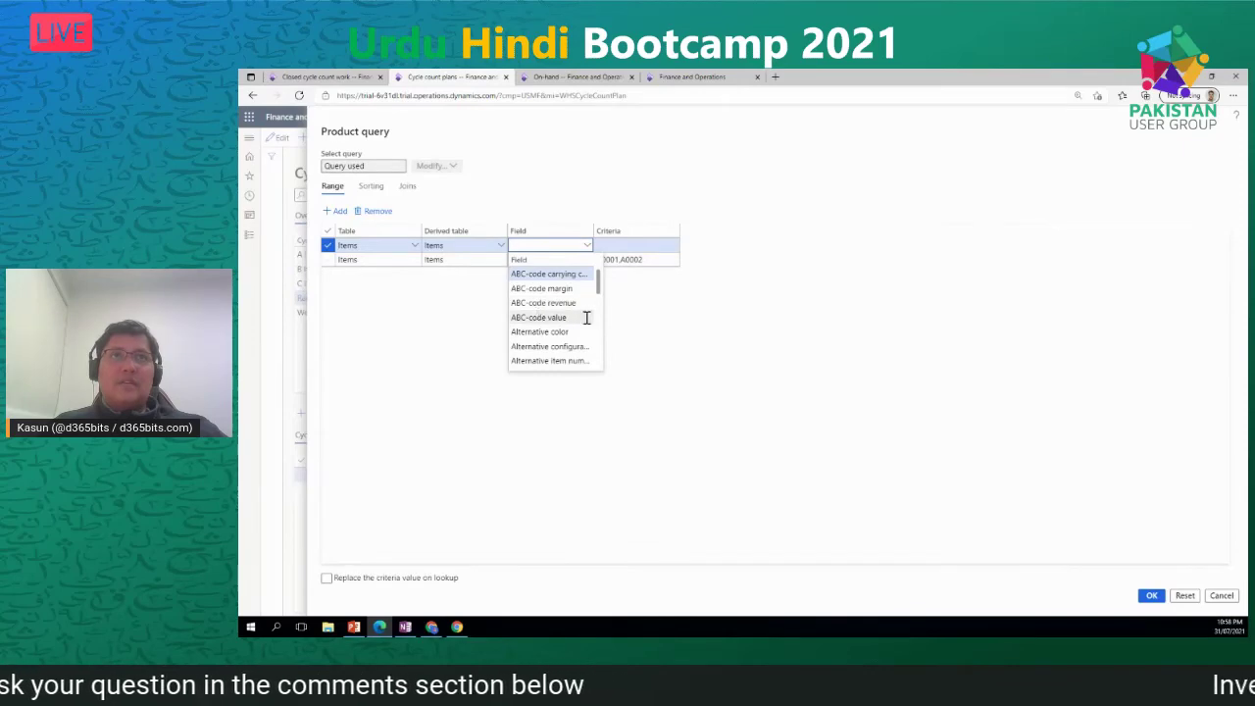
left_click(828, 371)
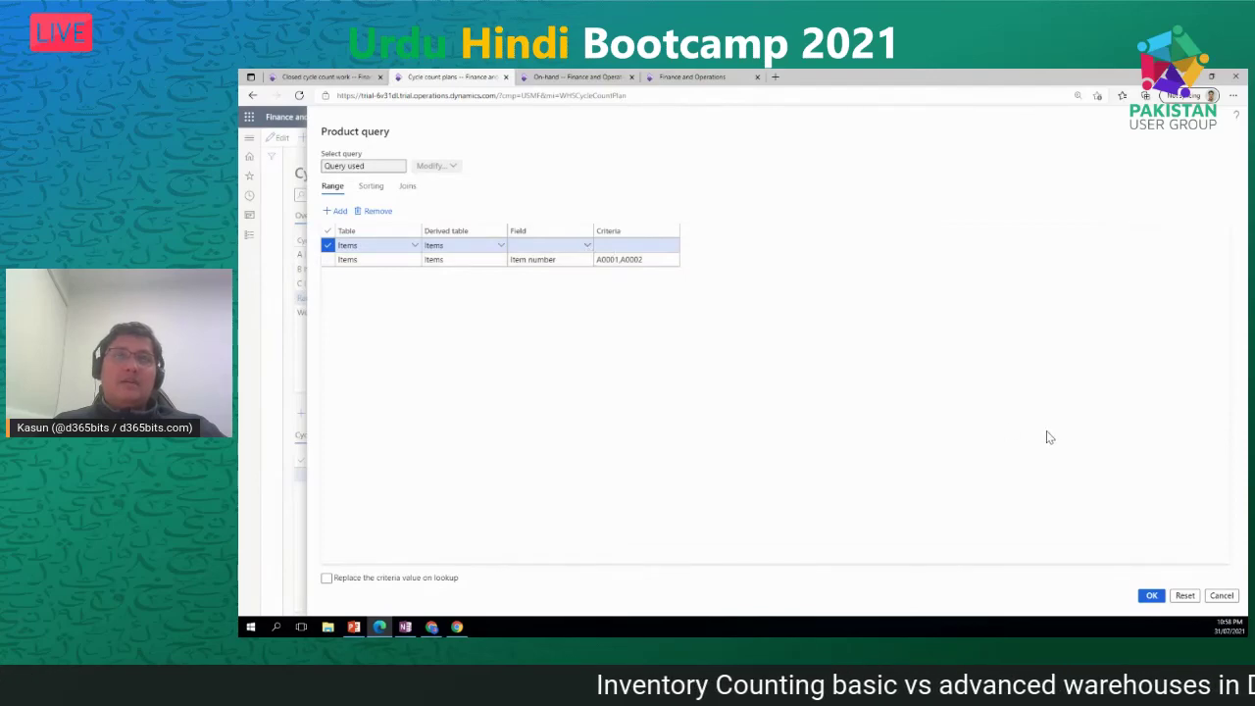
left_click(1220, 596)
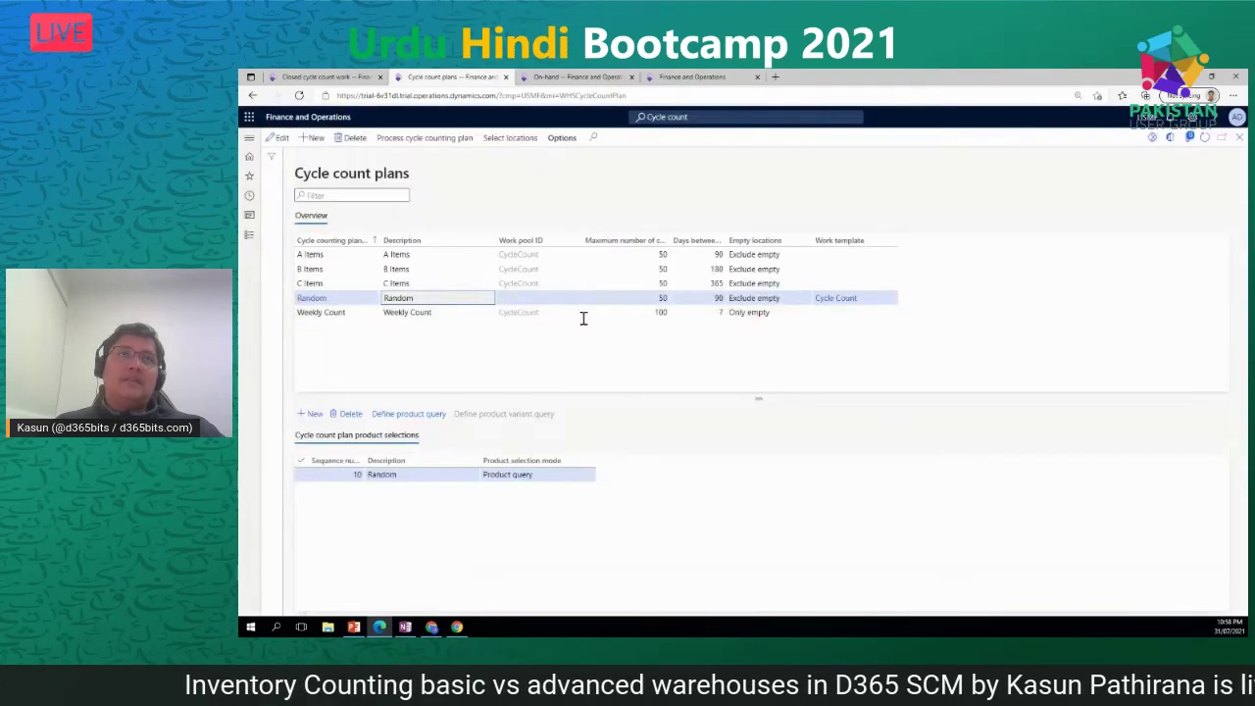
left_click(306, 77)
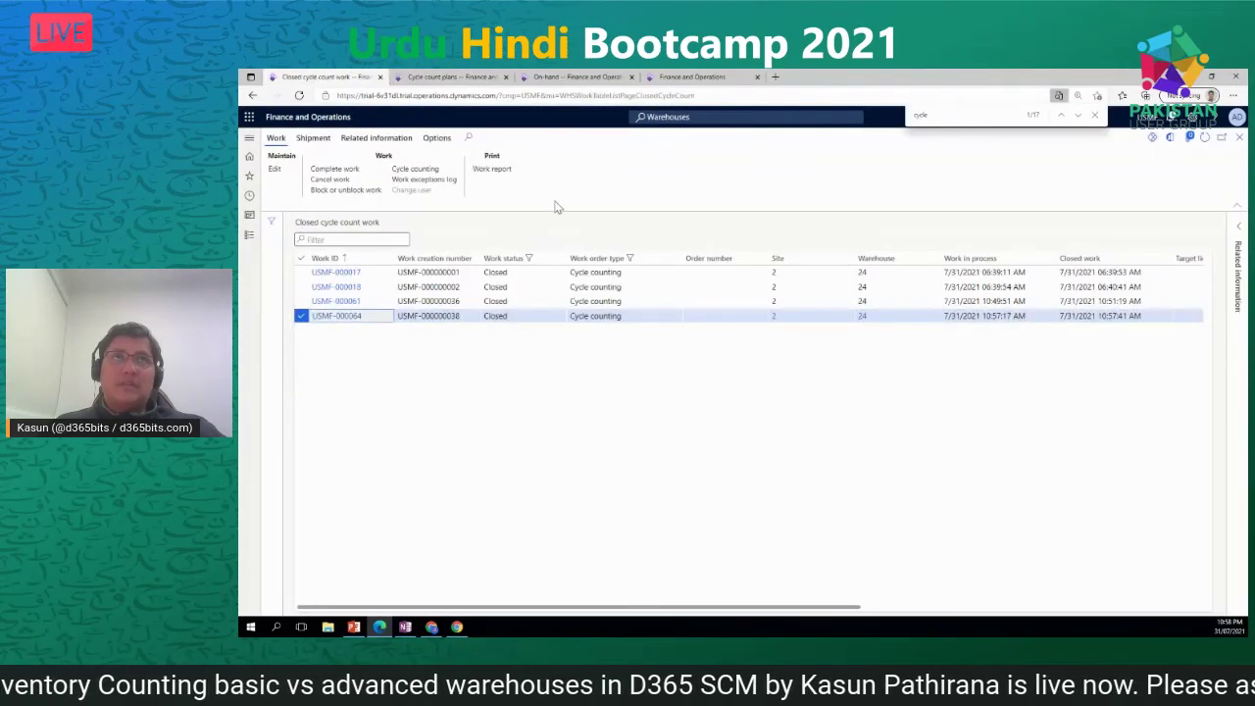
- Open Cycle count thresholds and review High Value Products' L0101 item query and 0.00 threshold quantity
left_click(648, 117)
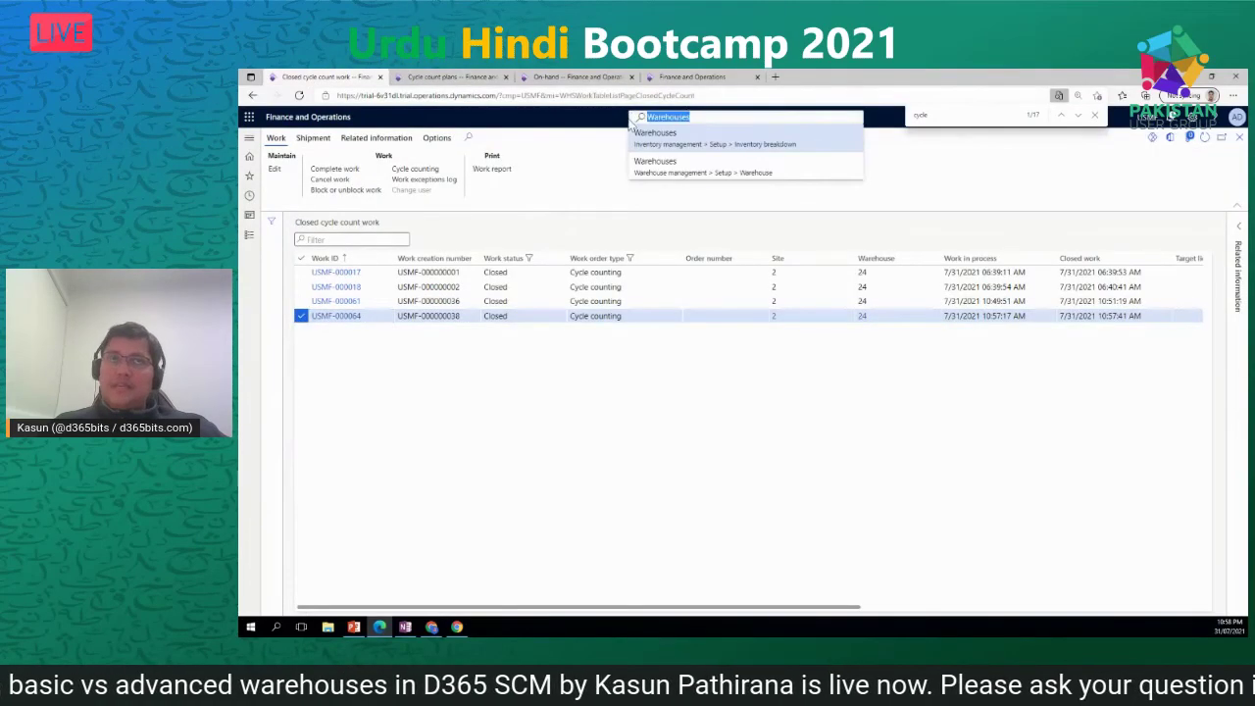
type("Cycle count thresh")
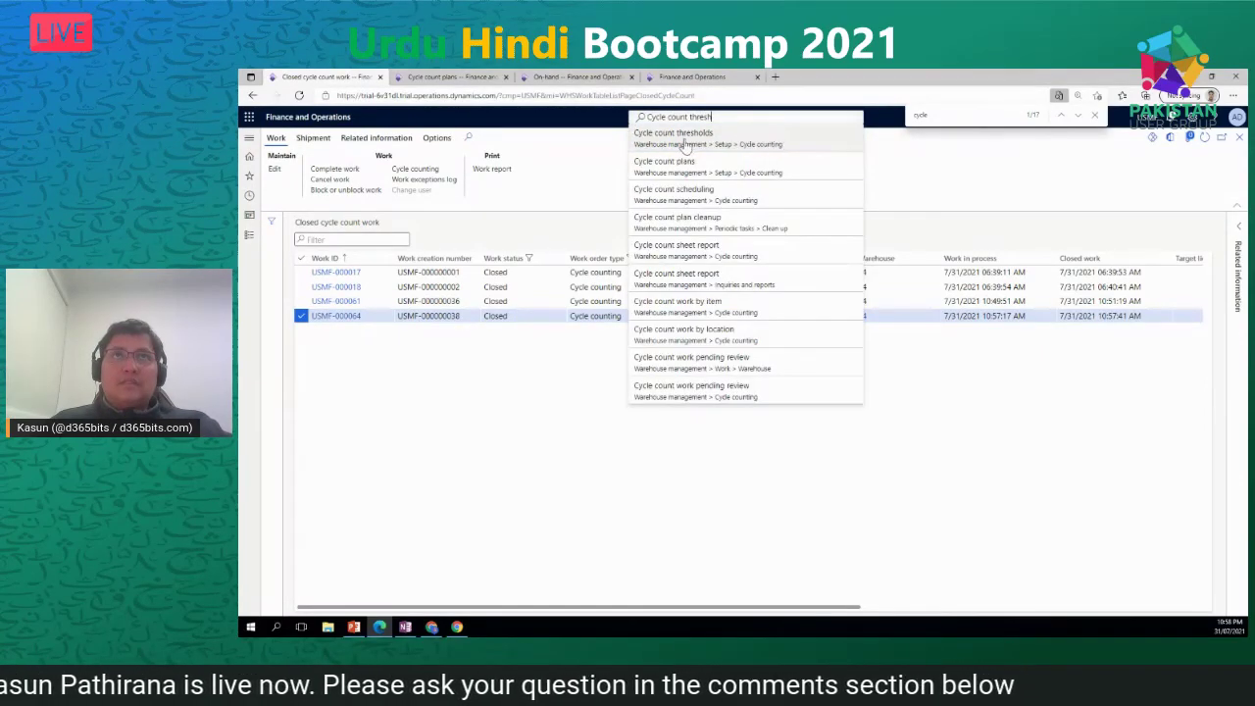
left_click(729, 139)
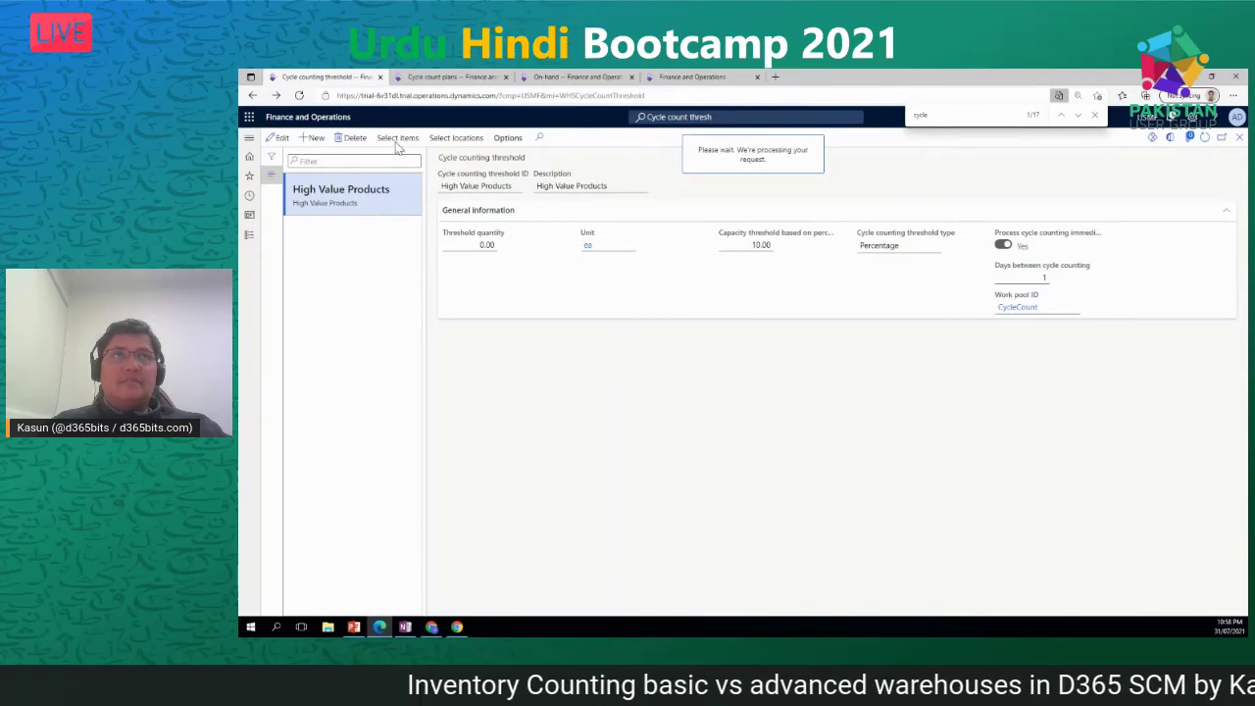
left_click(633, 245)
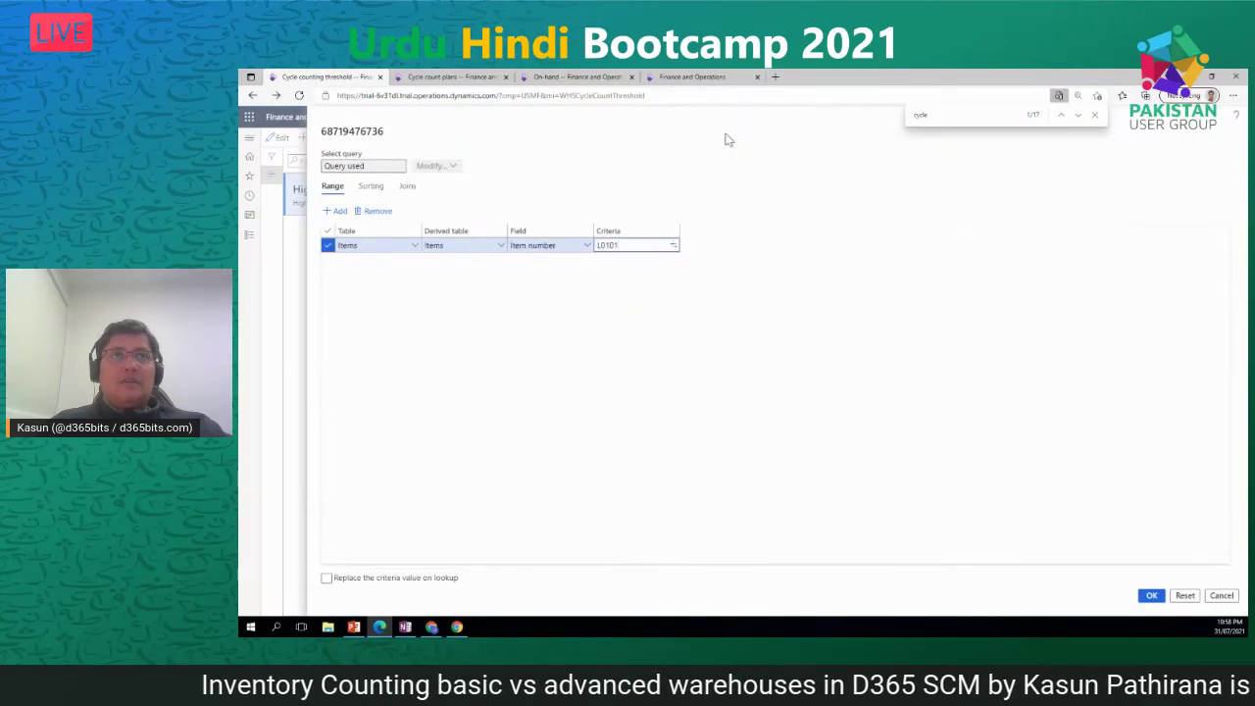
left_click(1221, 594)
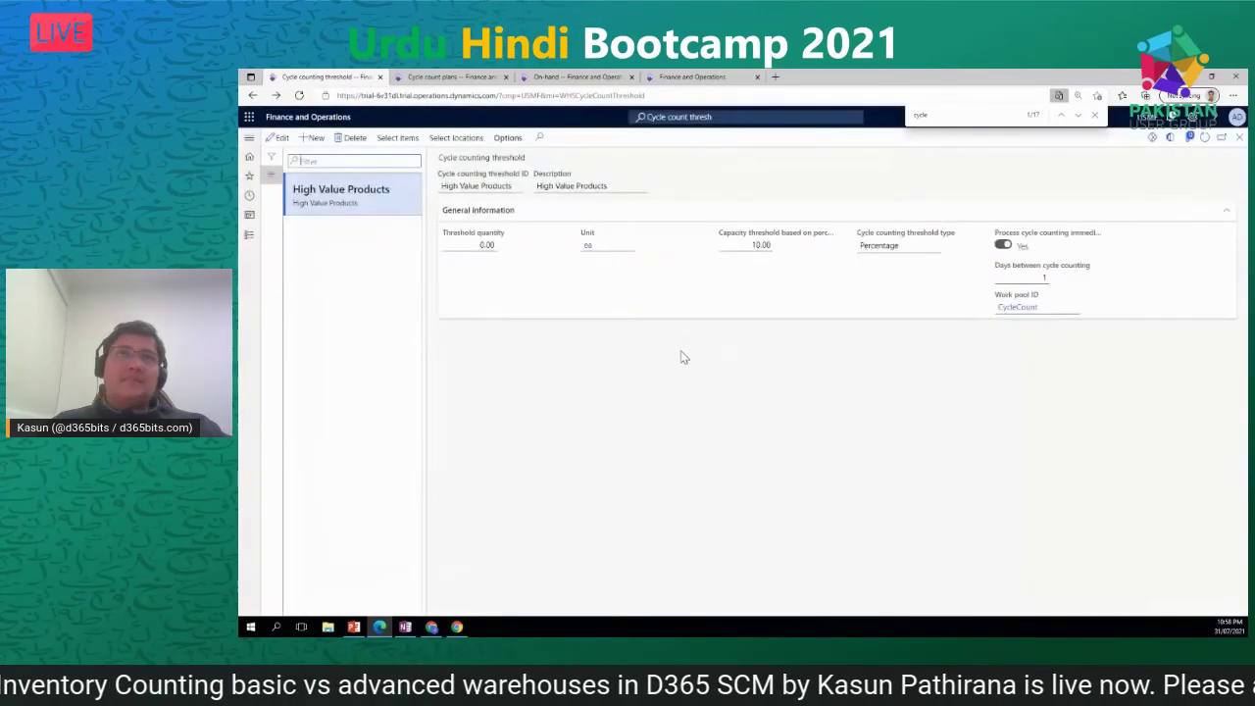
left_click(475, 244)
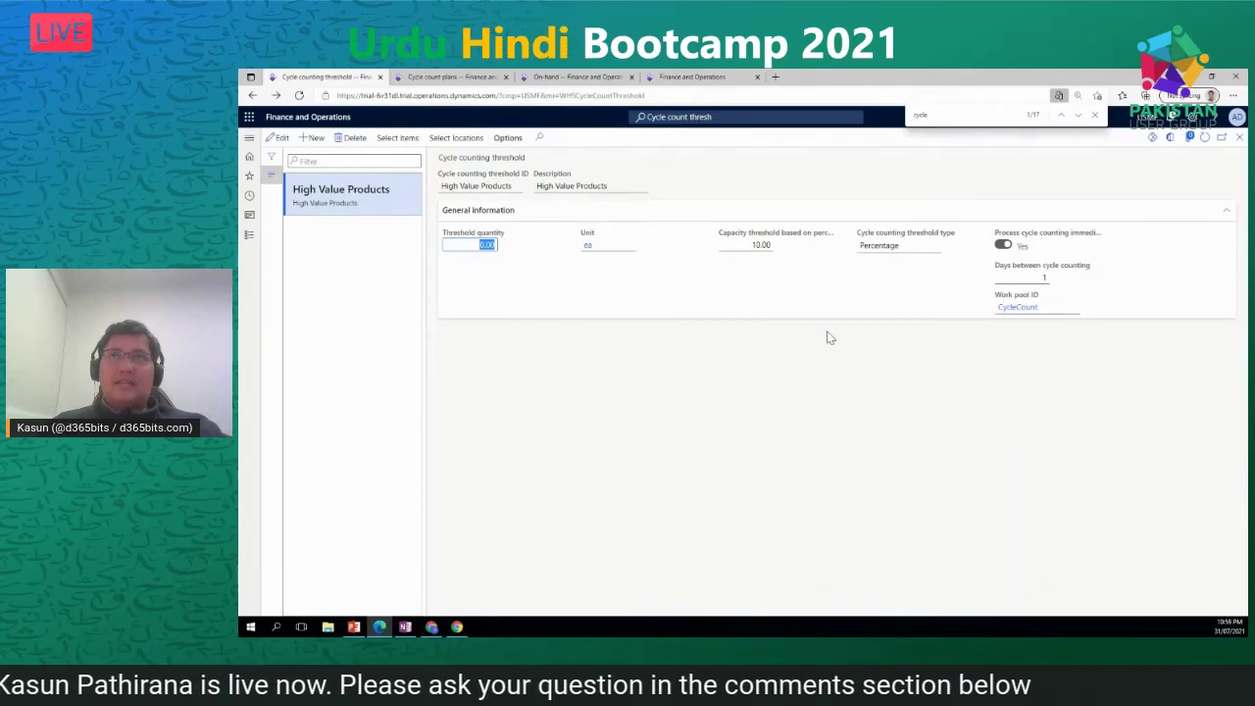
left_click(912, 353)
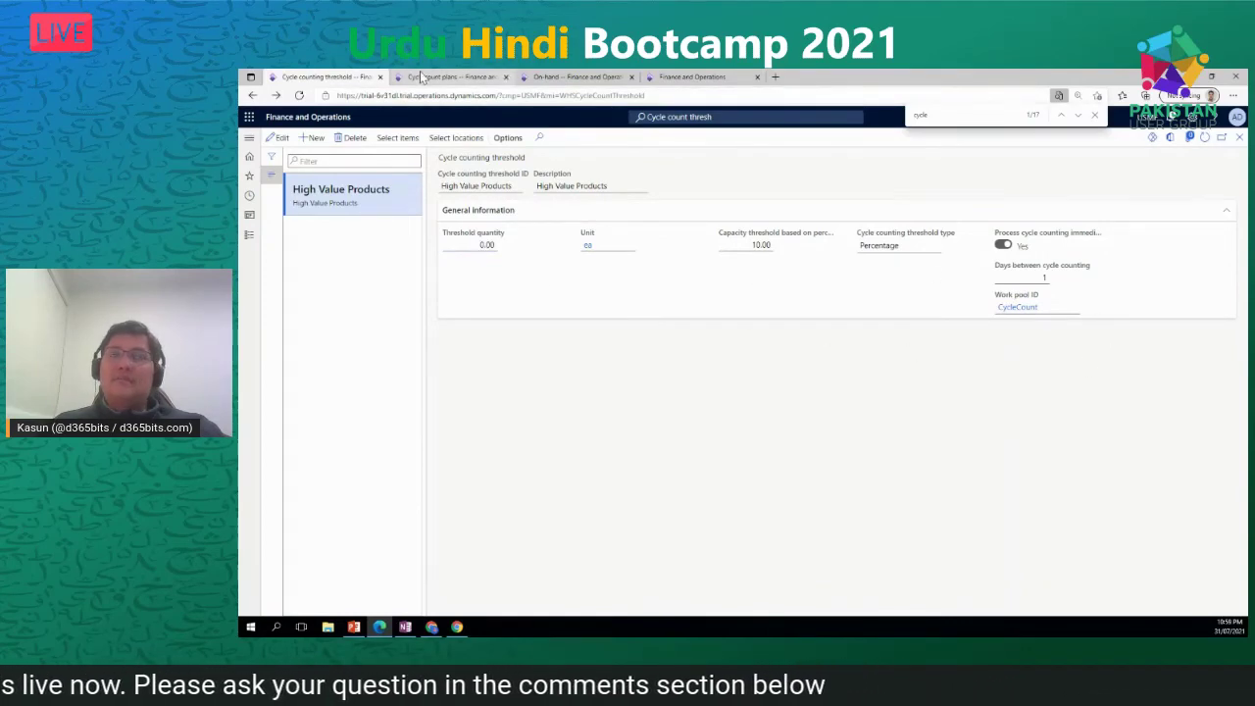
left_click(249, 238)
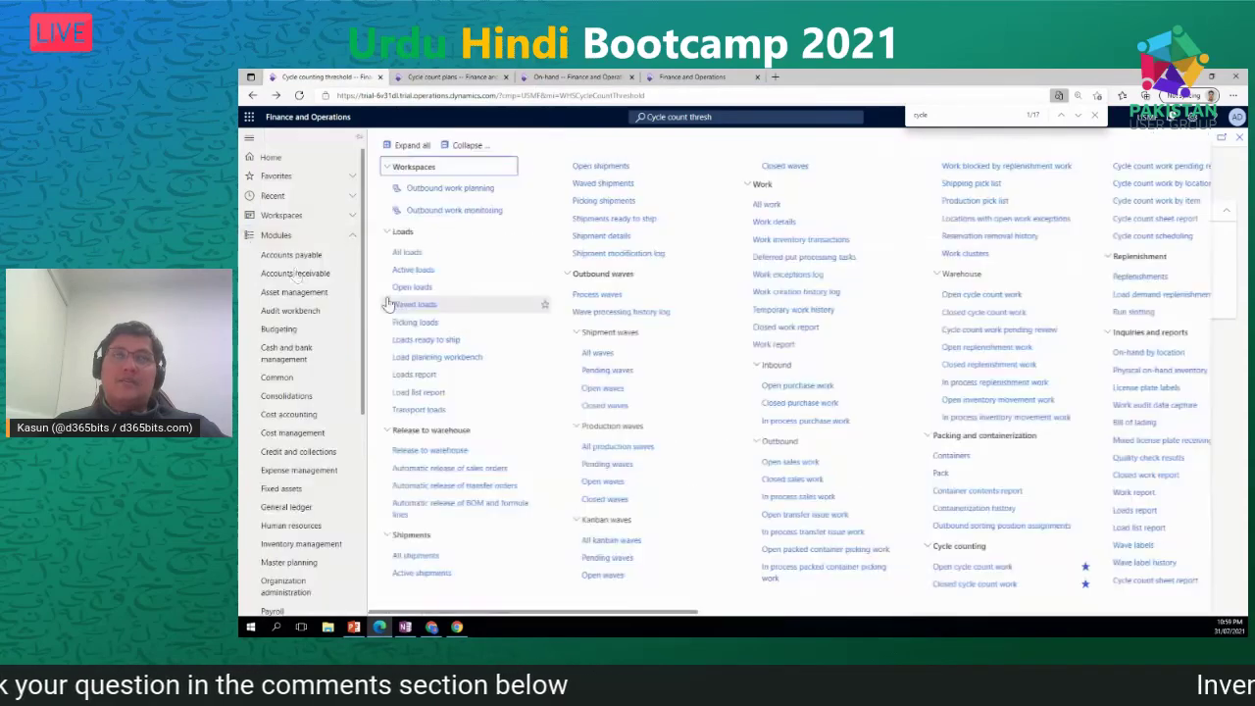
- Widen the Maximum number of cycle counts column for the Random plan, then present the Resources slide
left_click(449, 75)
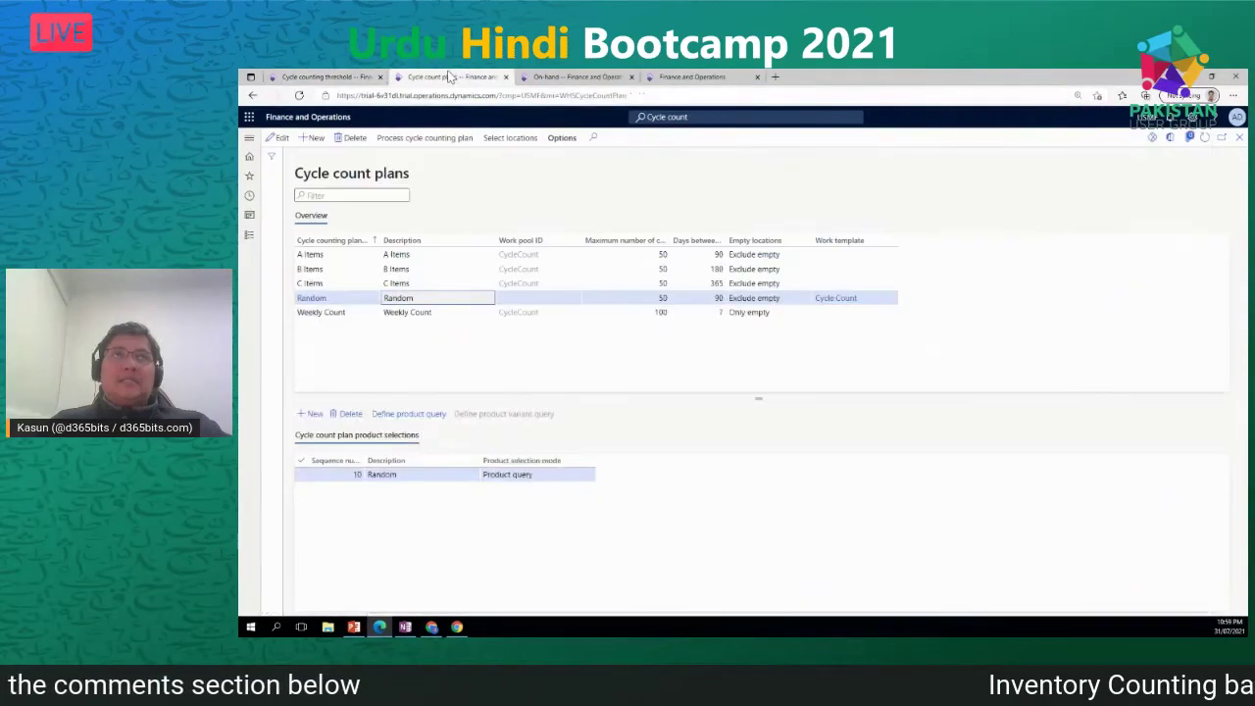
left_click(692, 296)
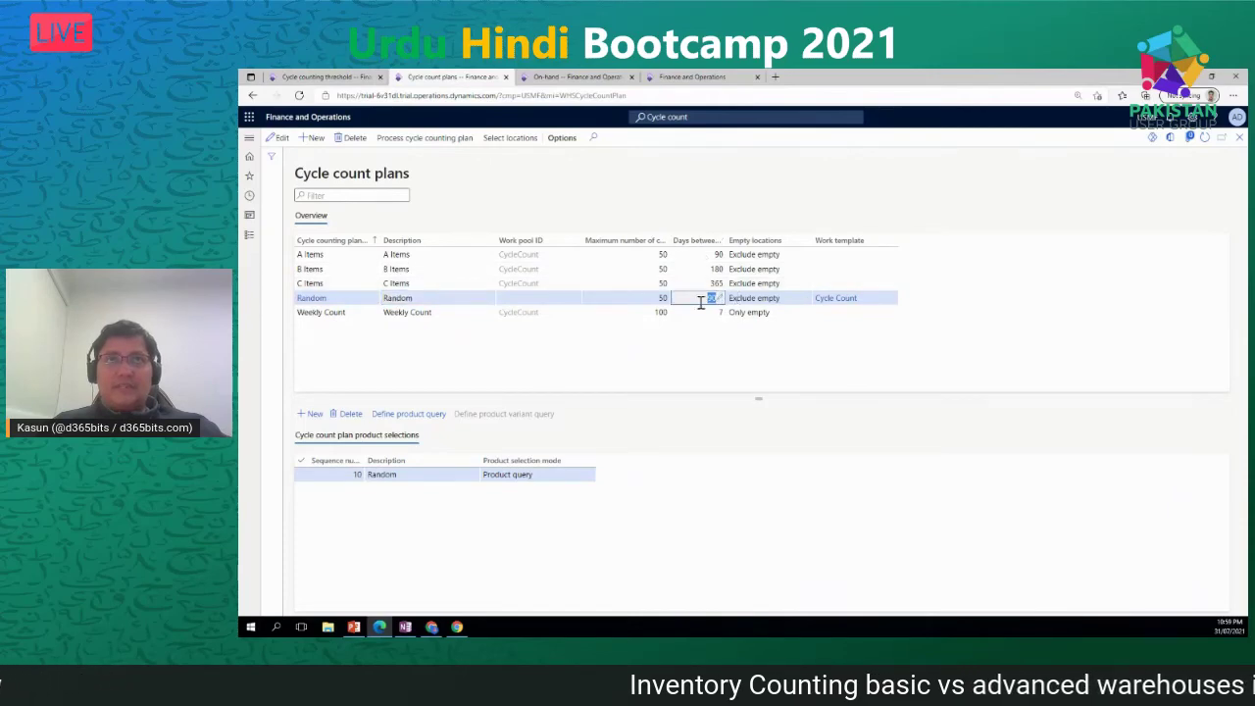
double_click(707, 298)
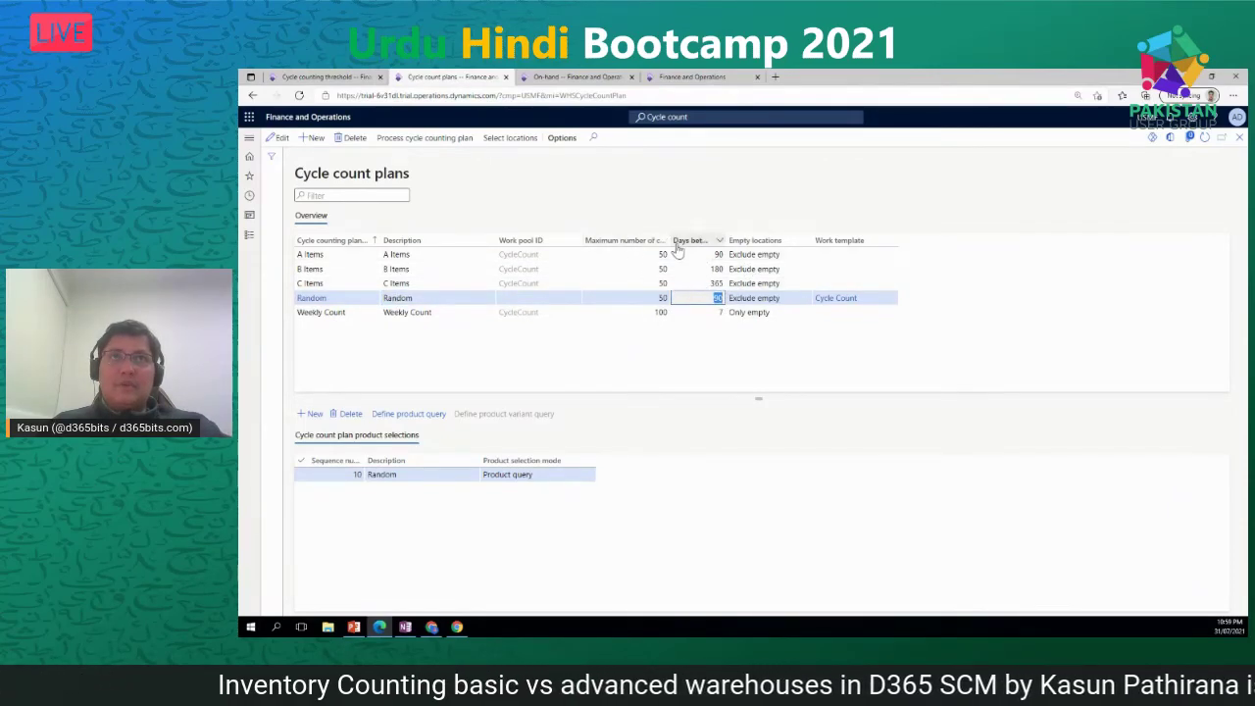
left_click_drag(669, 242, 691, 247)
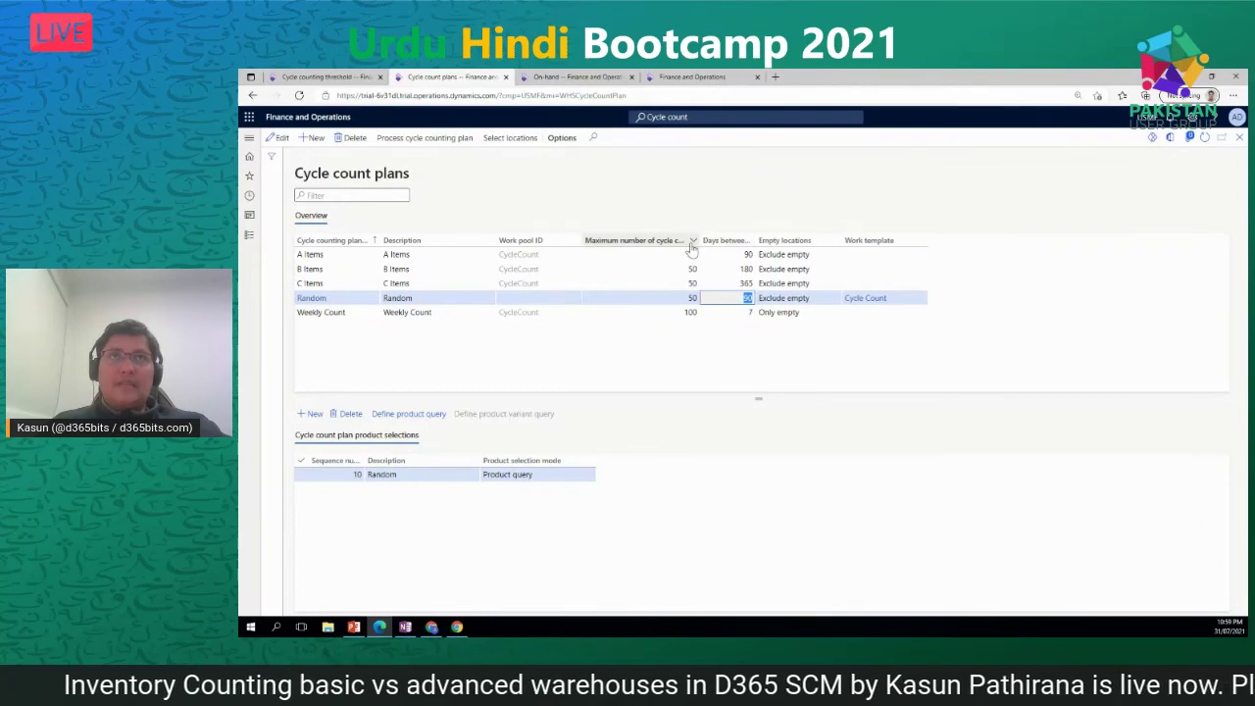
left_click(687, 297)
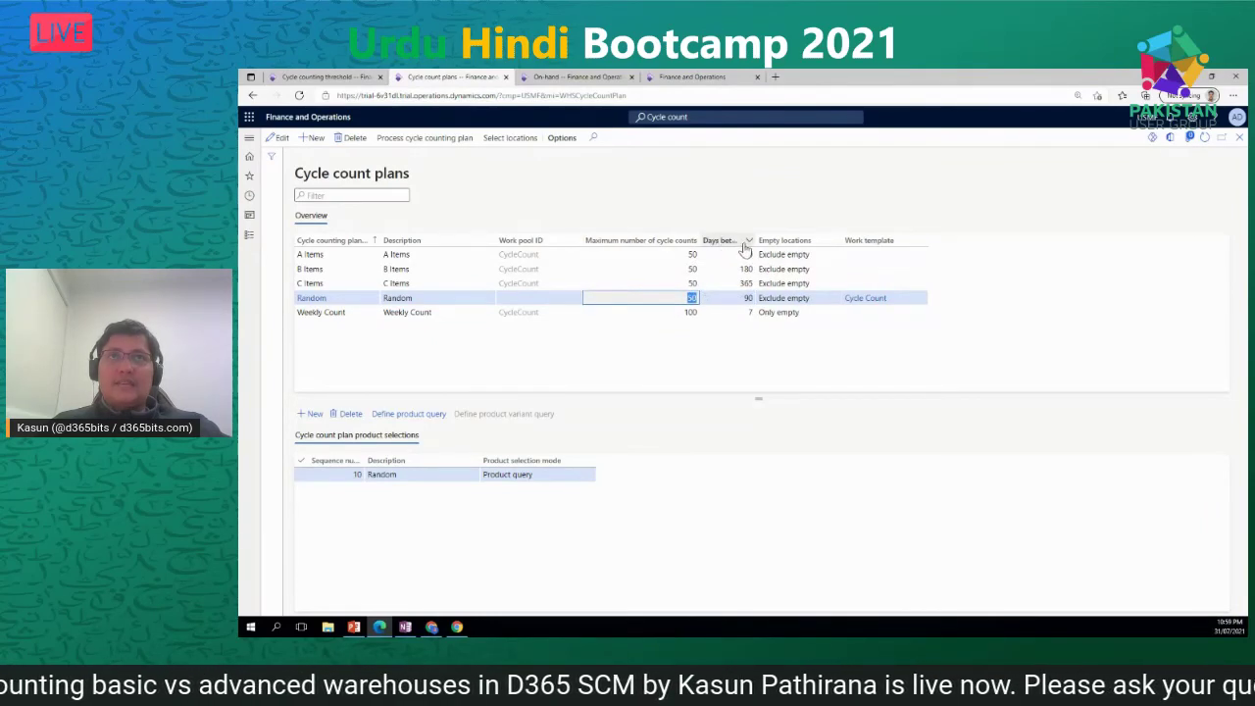
left_click(741, 297)
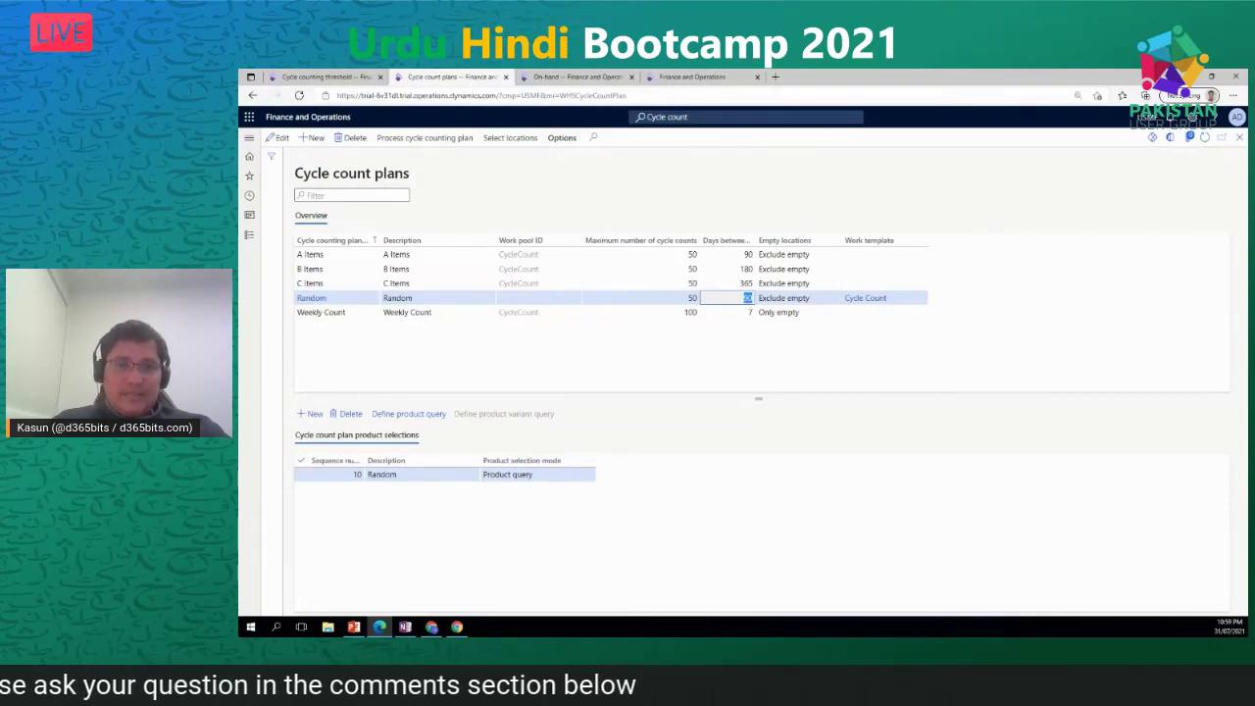
key("alt+Tab")
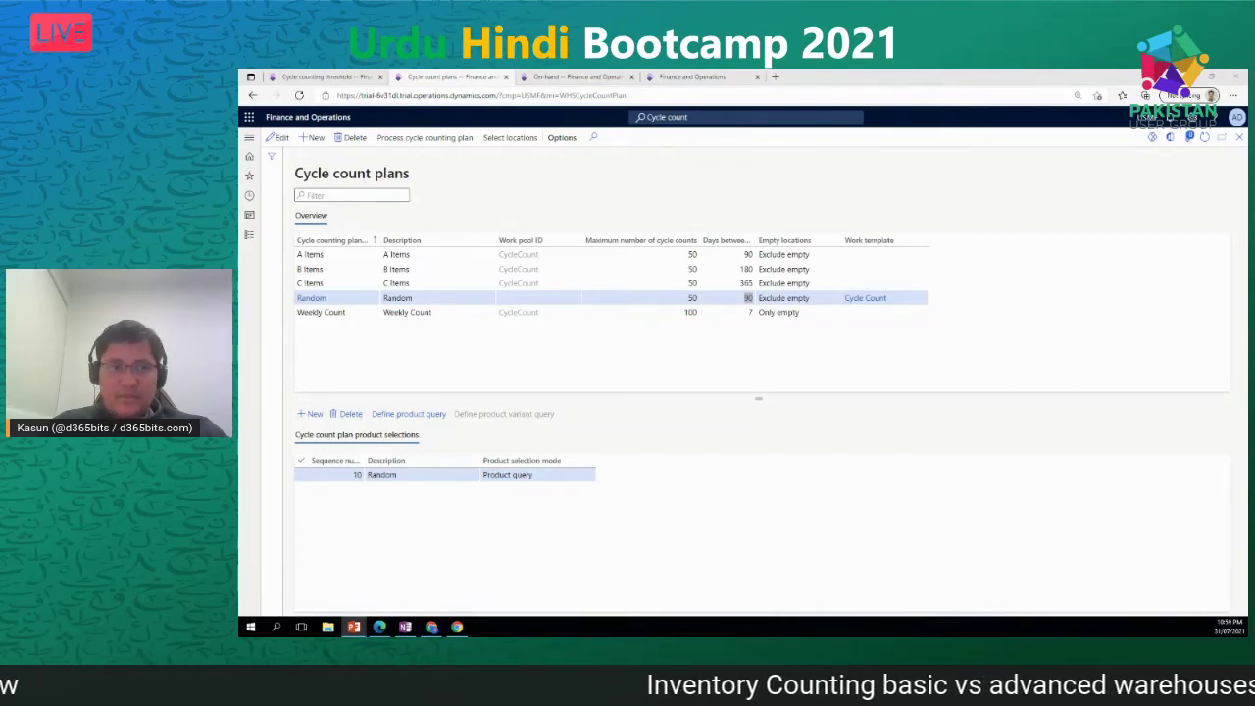
key("shift+F5")
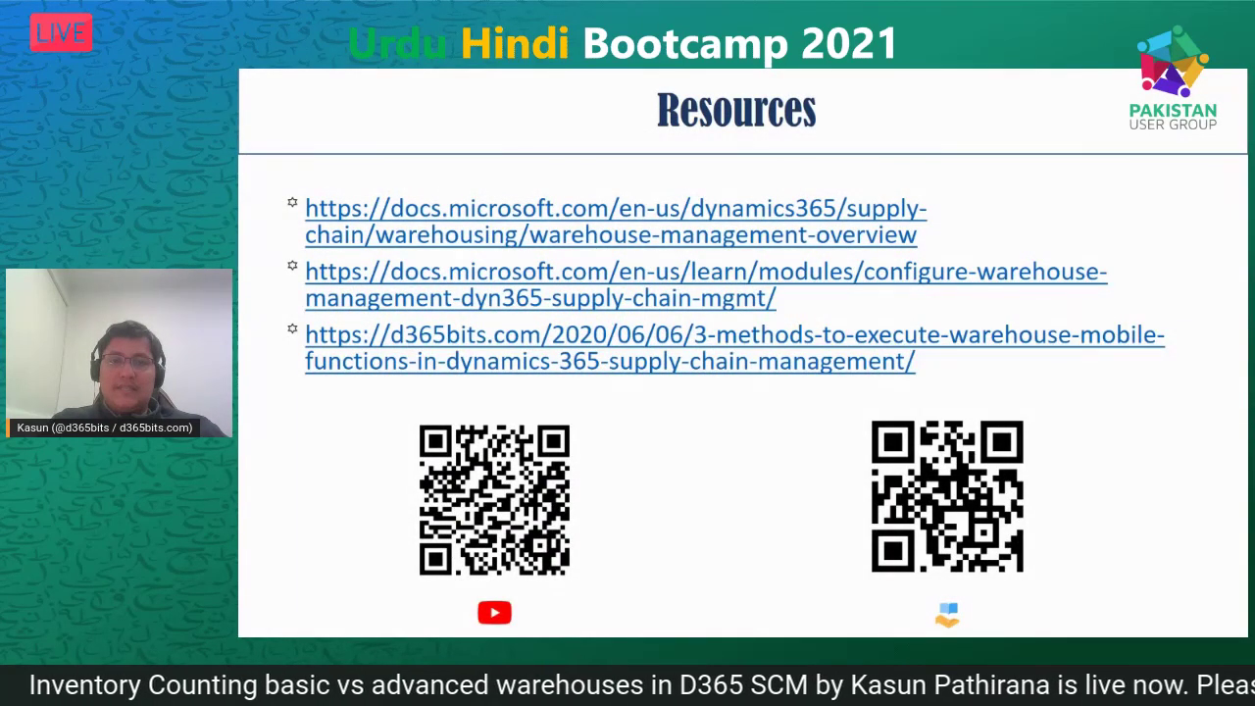
- Advance the slideshow to the closing slide and bring in its THANK YOU heading
key("Right")
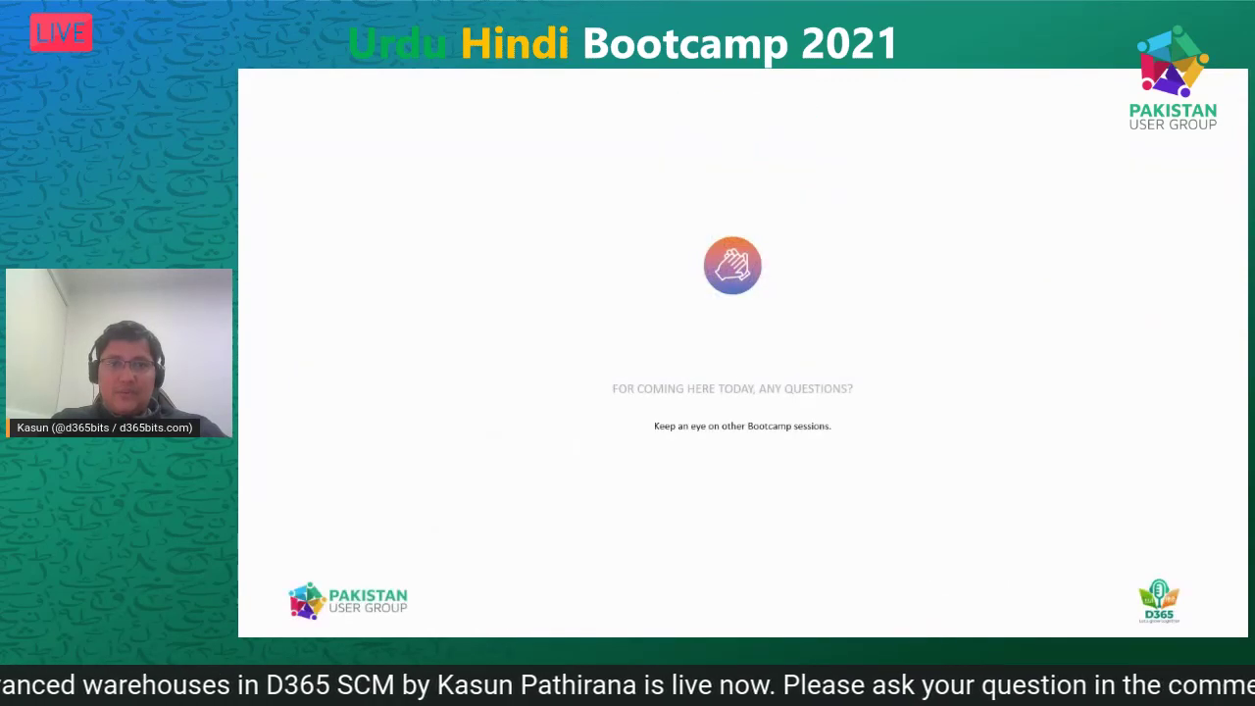
key("Right")
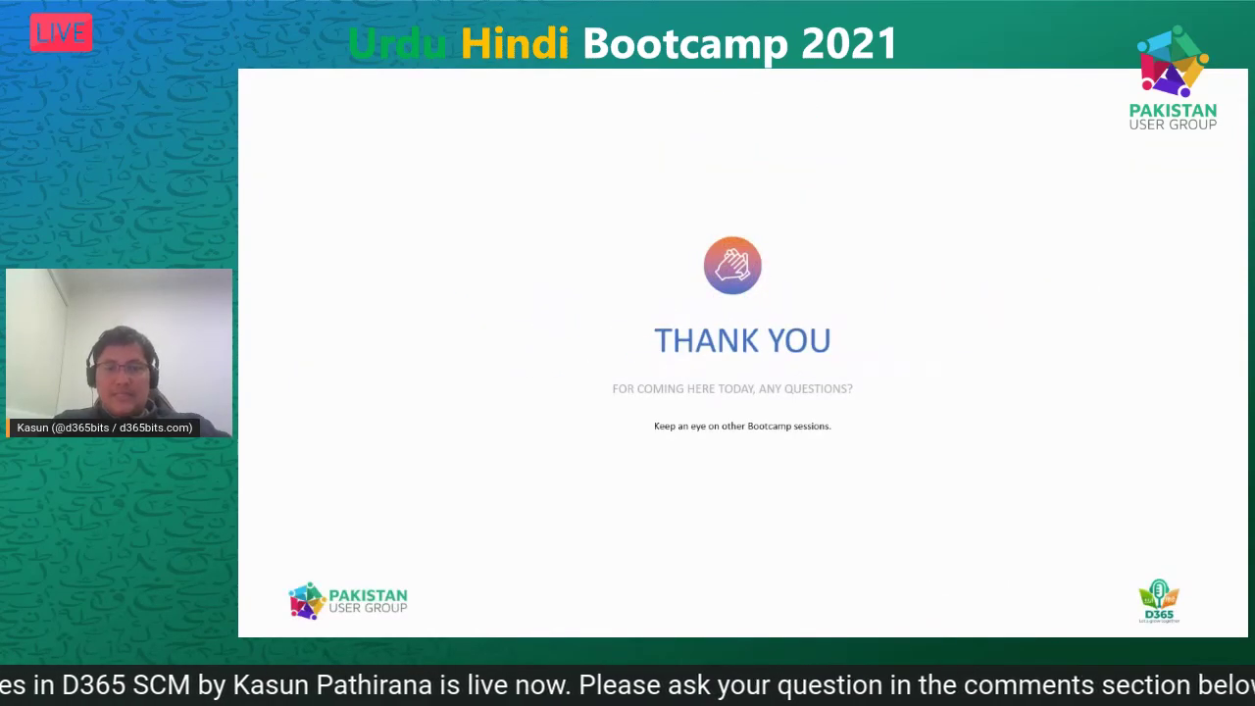